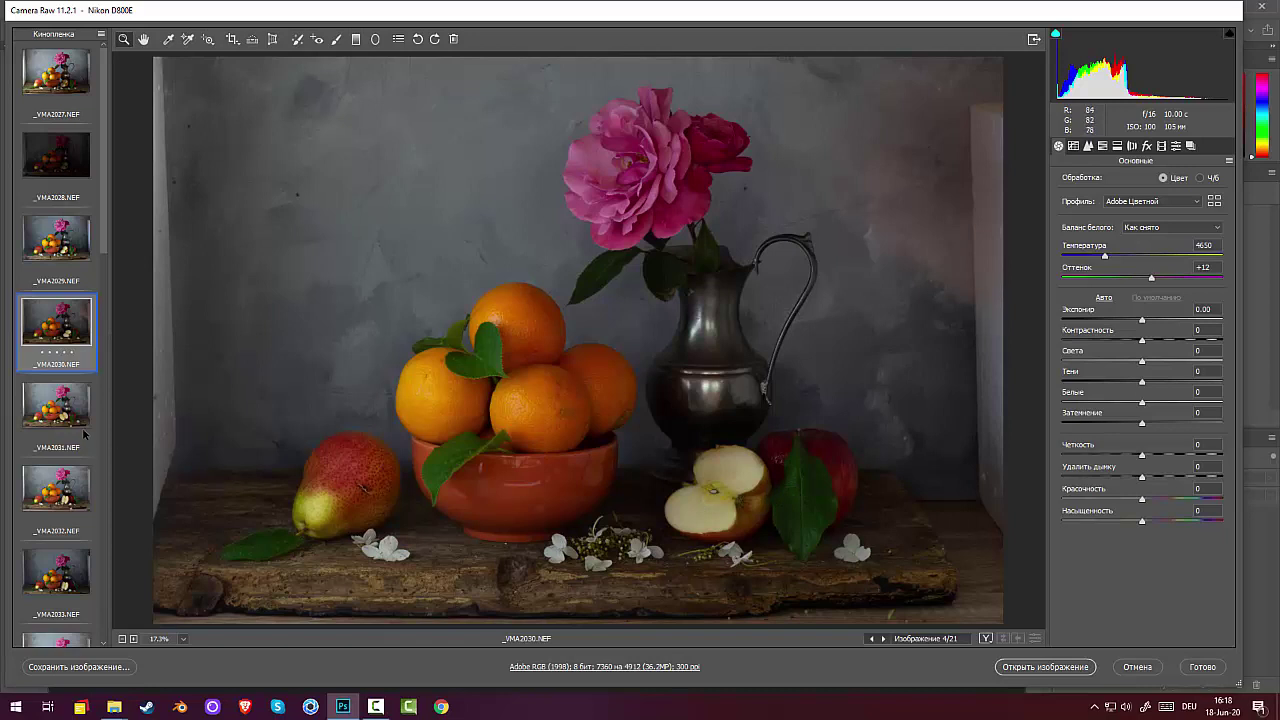
# Review the pear and apple still-life shots from _VMA2031.NEF to _VMA2035.NEF one by one.
pyautogui.press('Down')
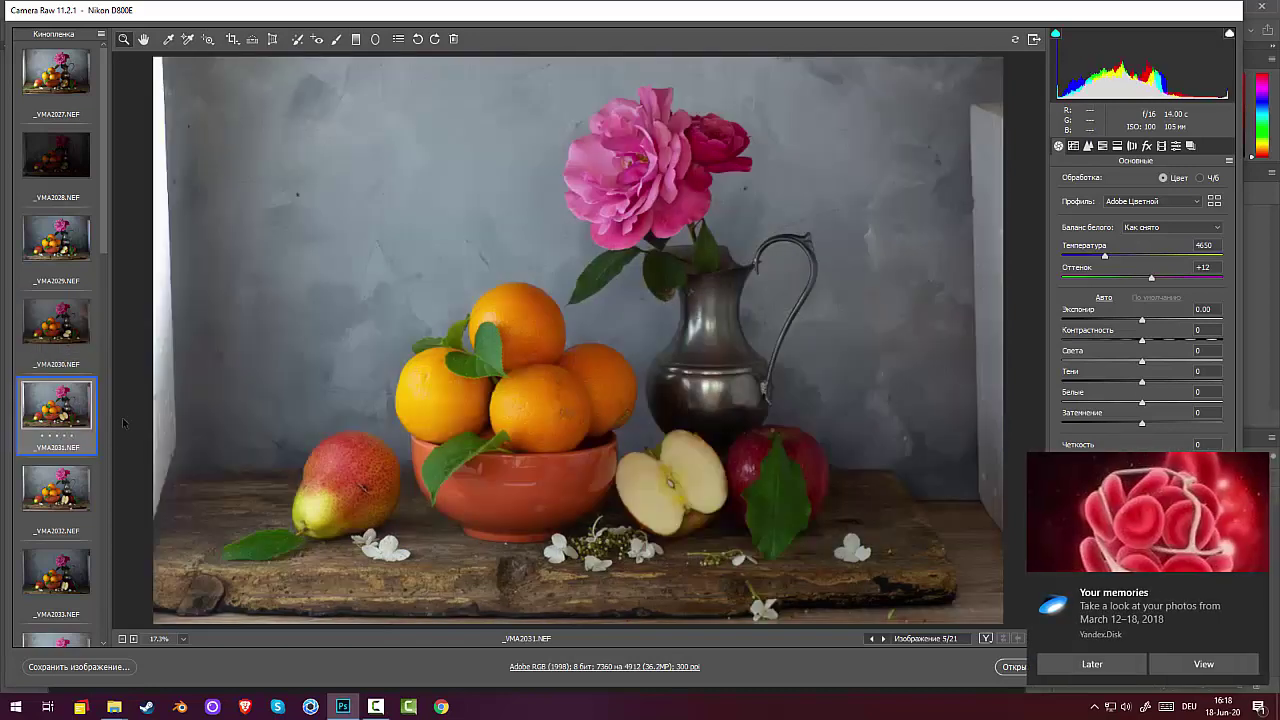
pyautogui.click(1120, 668)
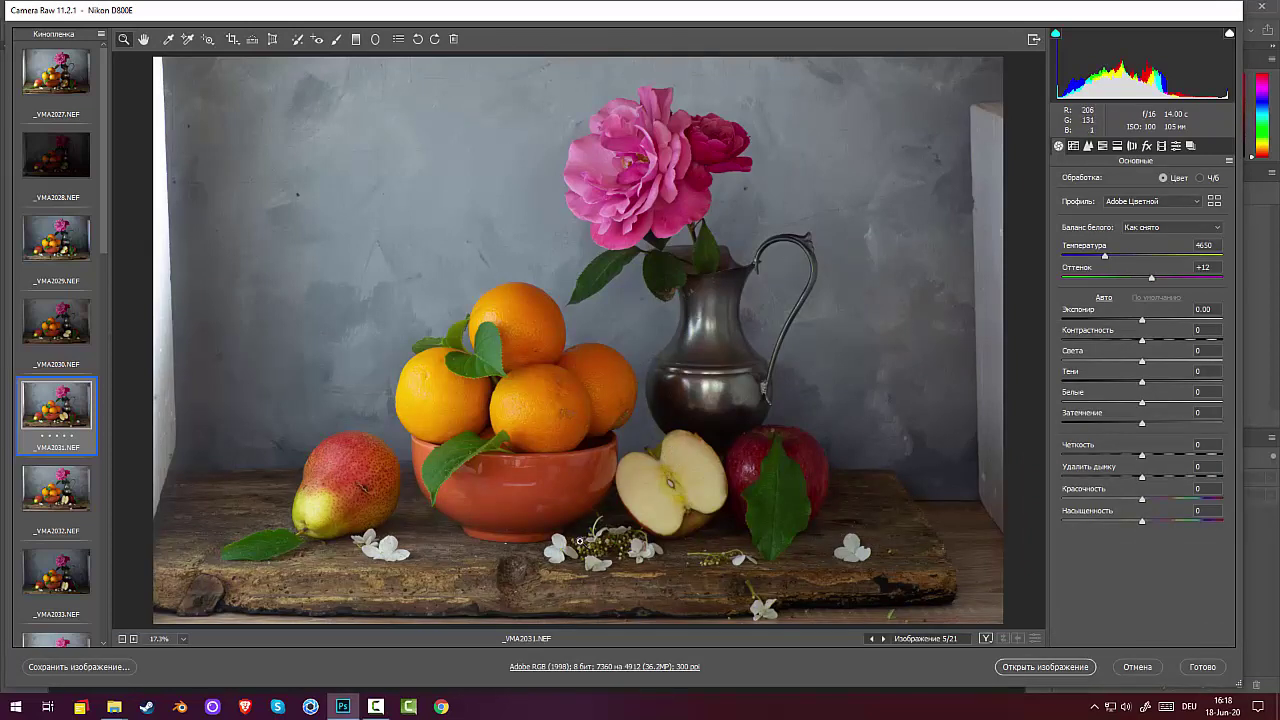
pyautogui.click(41, 505)
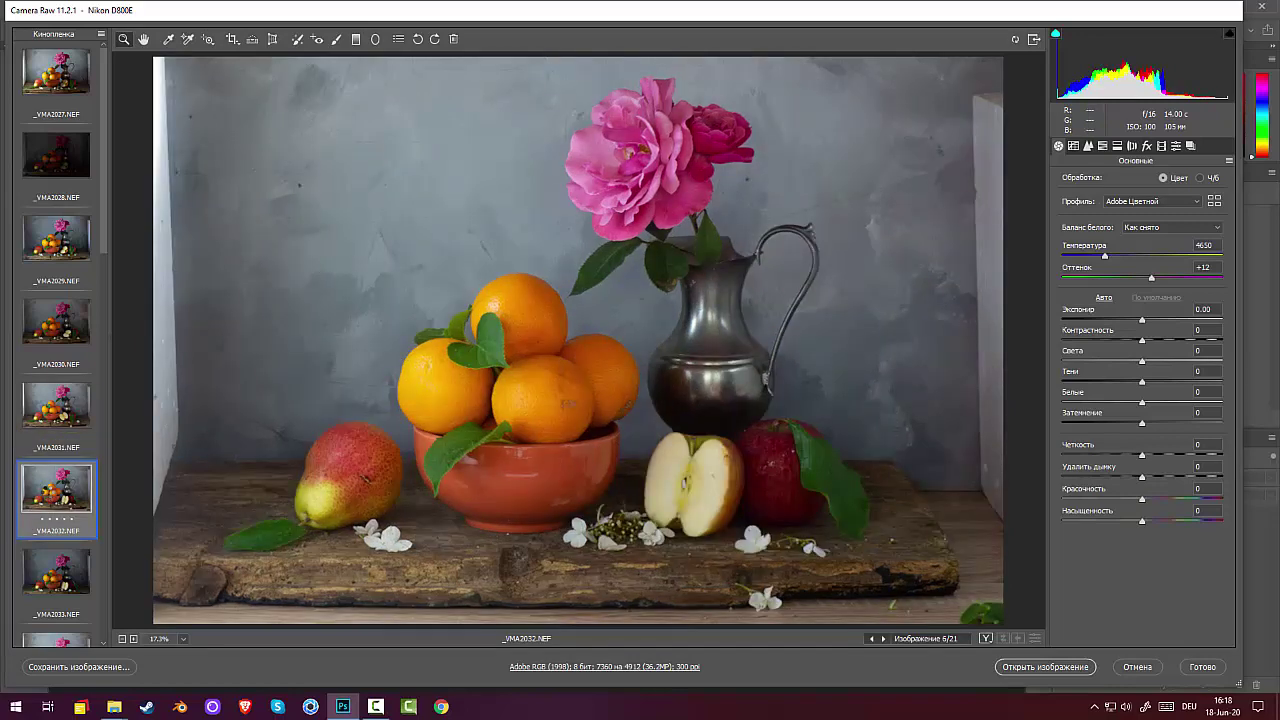
pyautogui.click(64, 572)
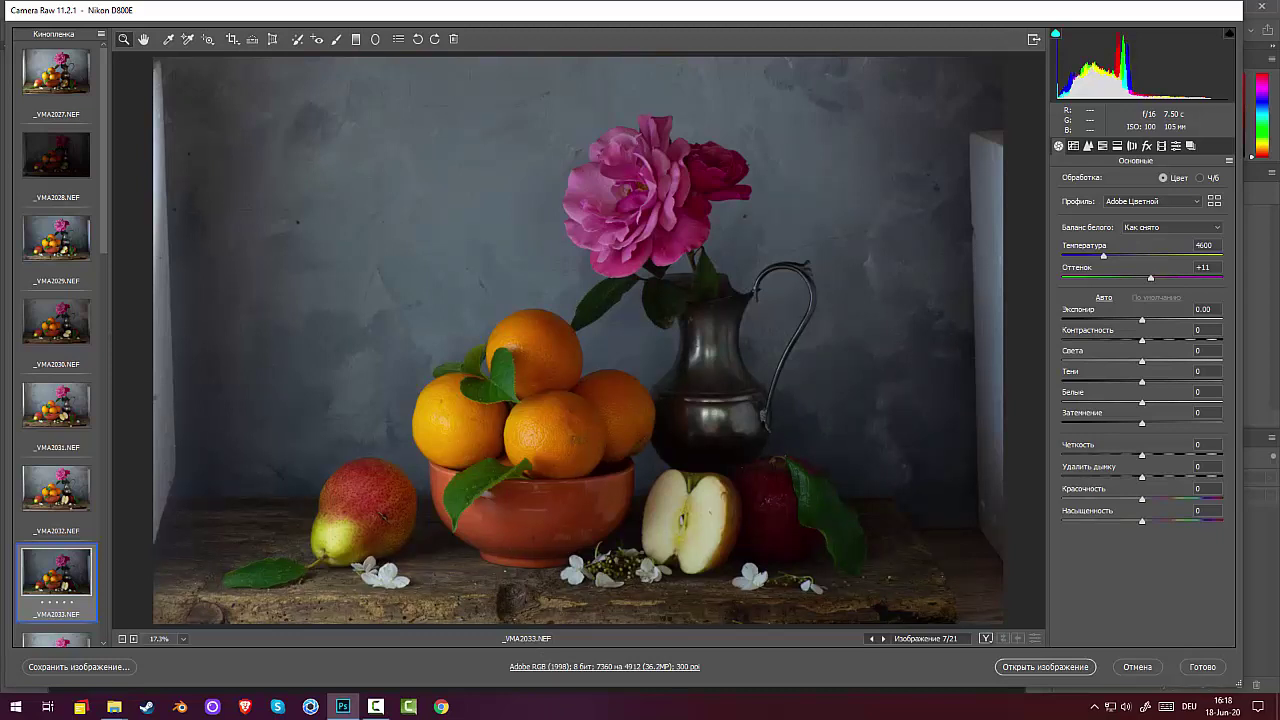
pyautogui.click(72, 603)
pyautogui.scroll(-3, 100, 280)
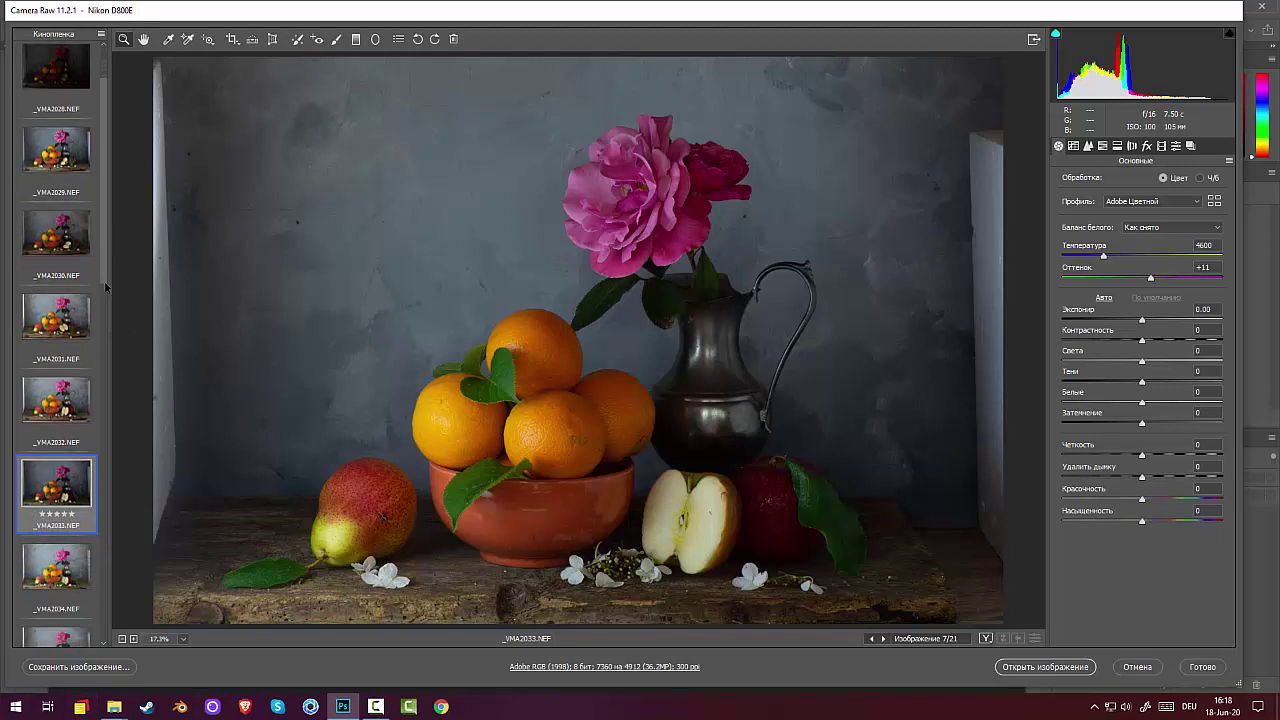
pyautogui.click(56, 385)
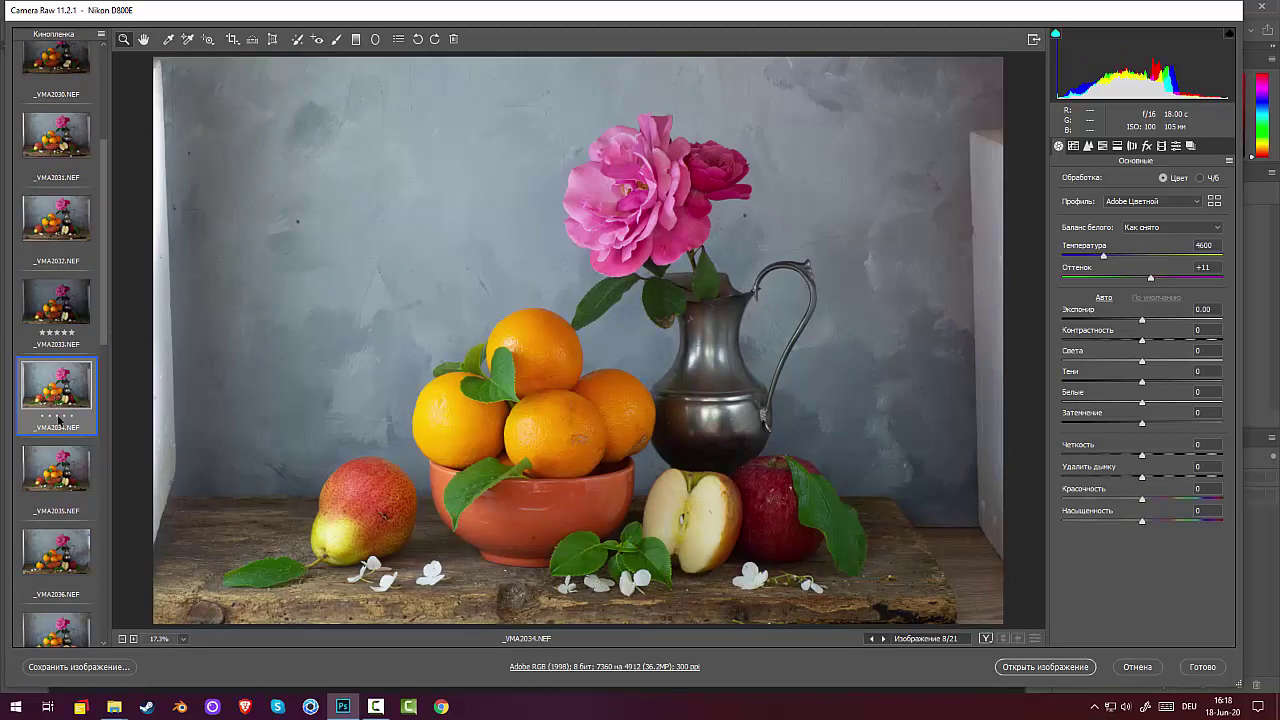
pyautogui.click(73, 488)
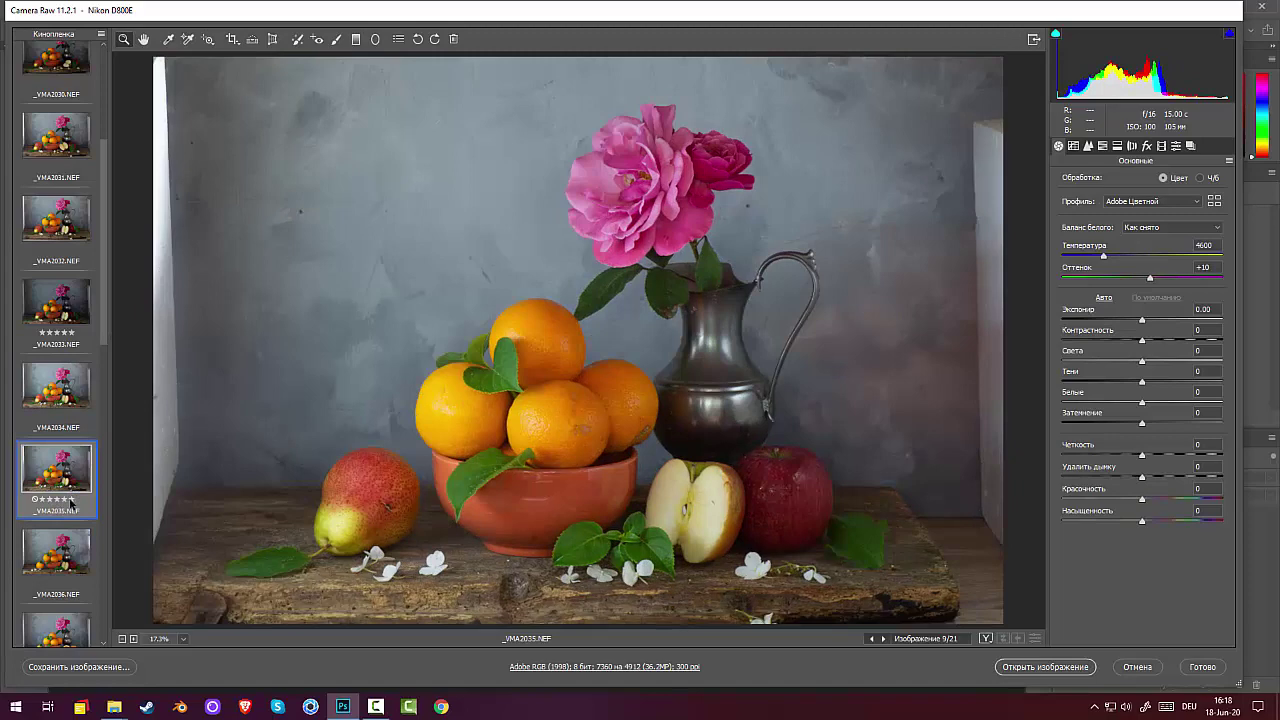
pyautogui.scroll(-5, 80, 515)
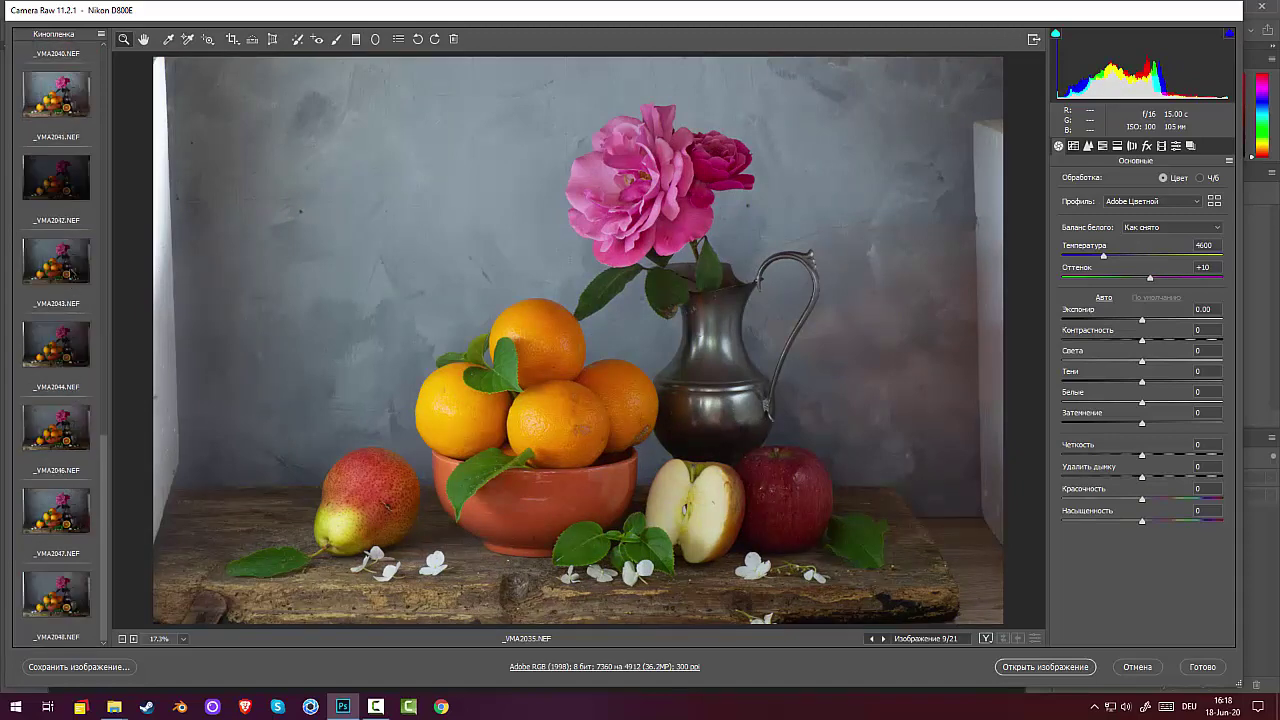
# Compare the orange and metal cup shots _VMA2043.NEF, _VMA2044.NEF, _VMA2046.NEF, _VMA2047.NEF and _VMA2048.NEF for lighting and exposure.
pyautogui.click(72, 272)
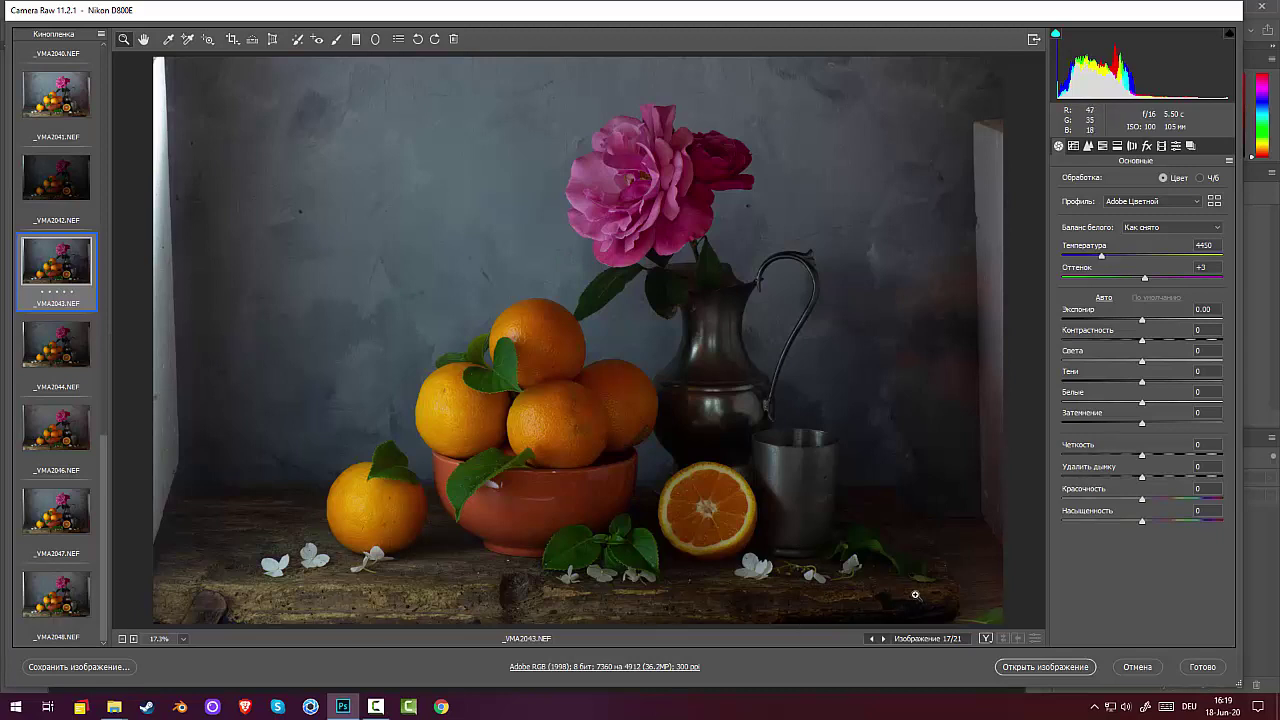
pyautogui.click(54, 350)
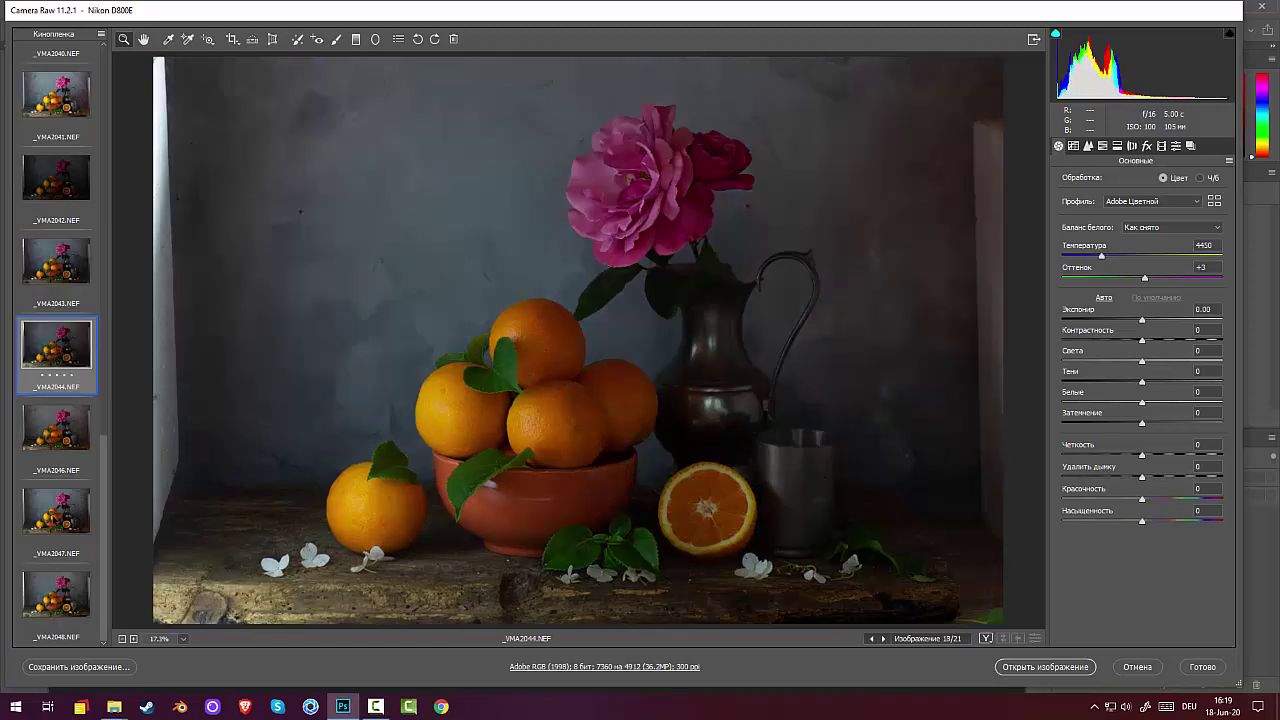
pyautogui.click(56, 512)
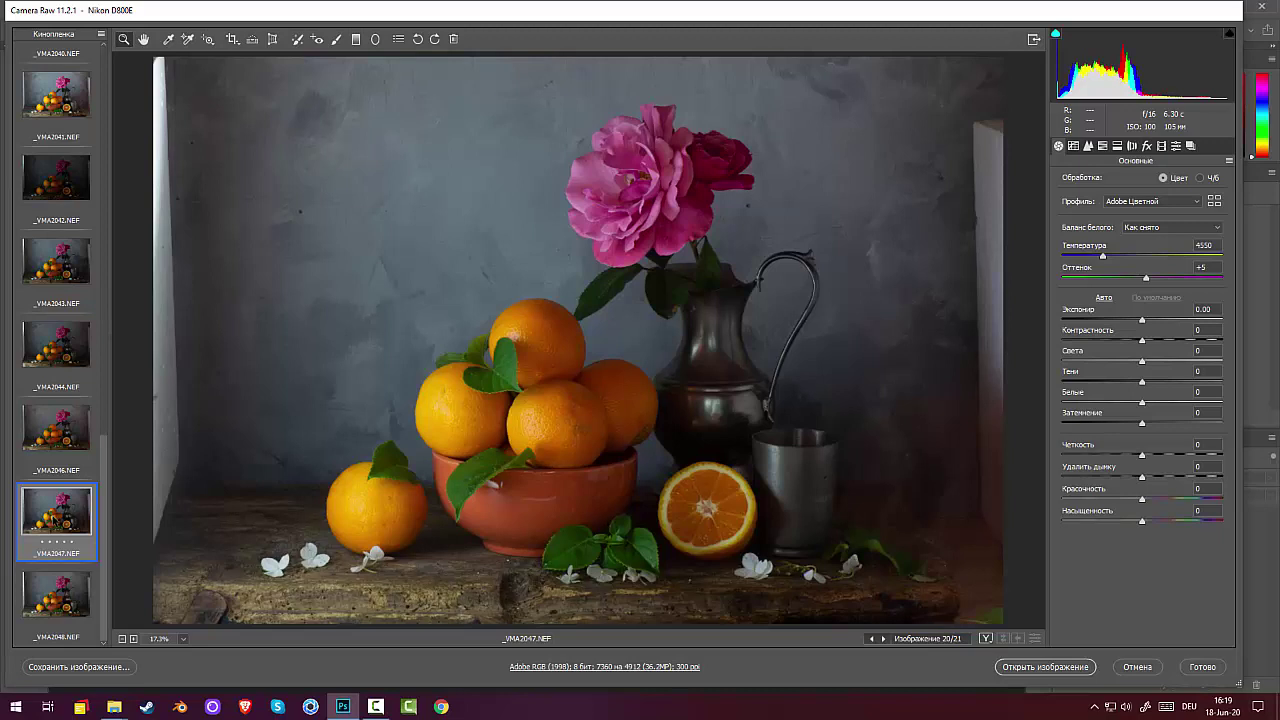
pyautogui.click(66, 605)
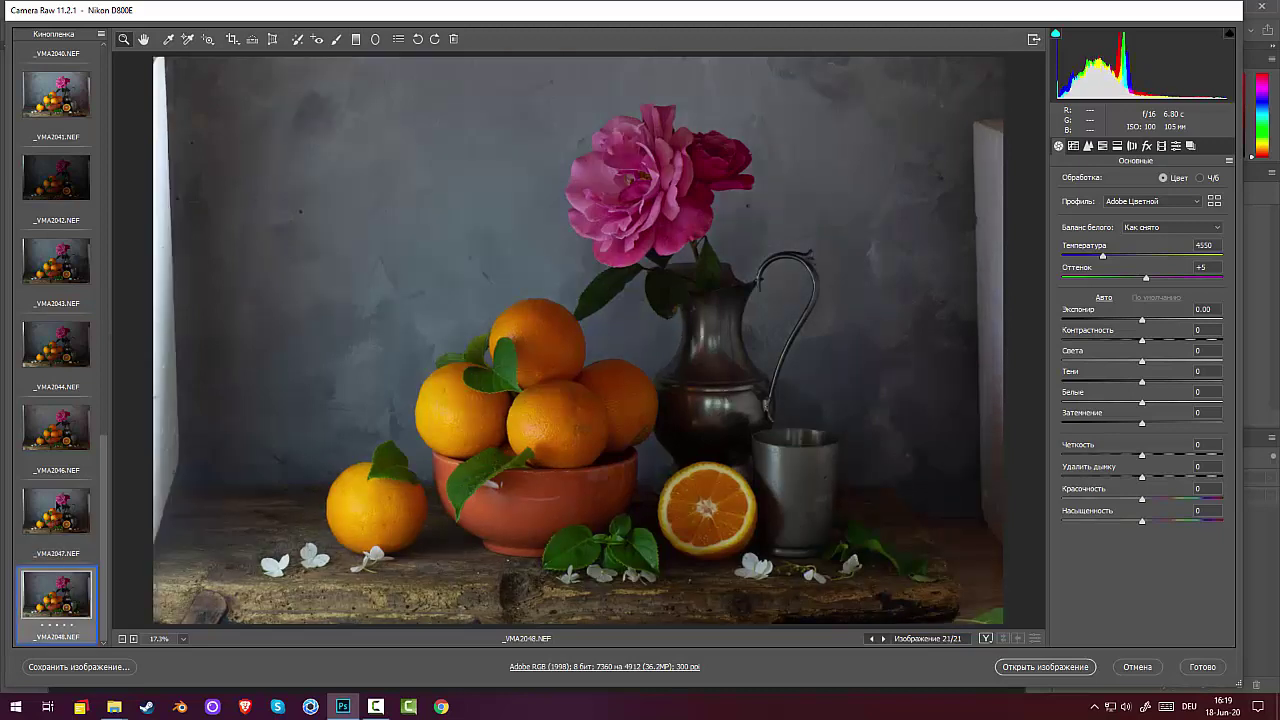
pyautogui.click(56, 352)
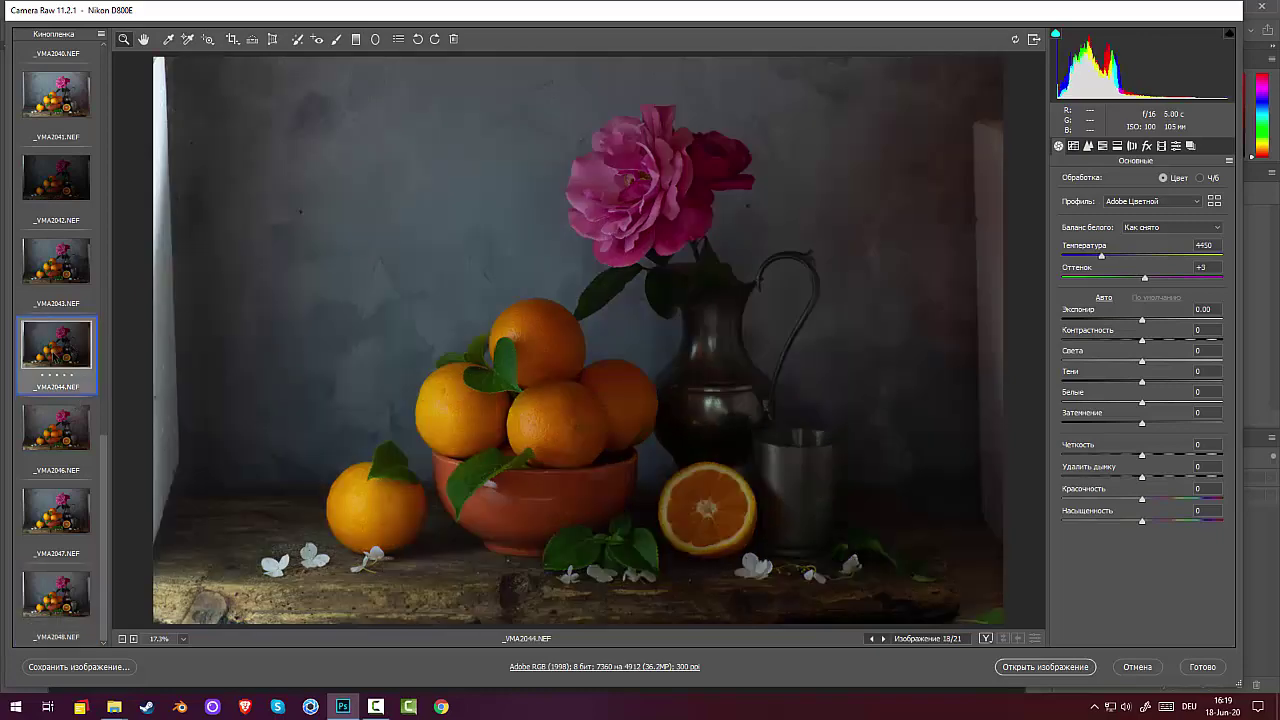
pyautogui.click(58, 262)
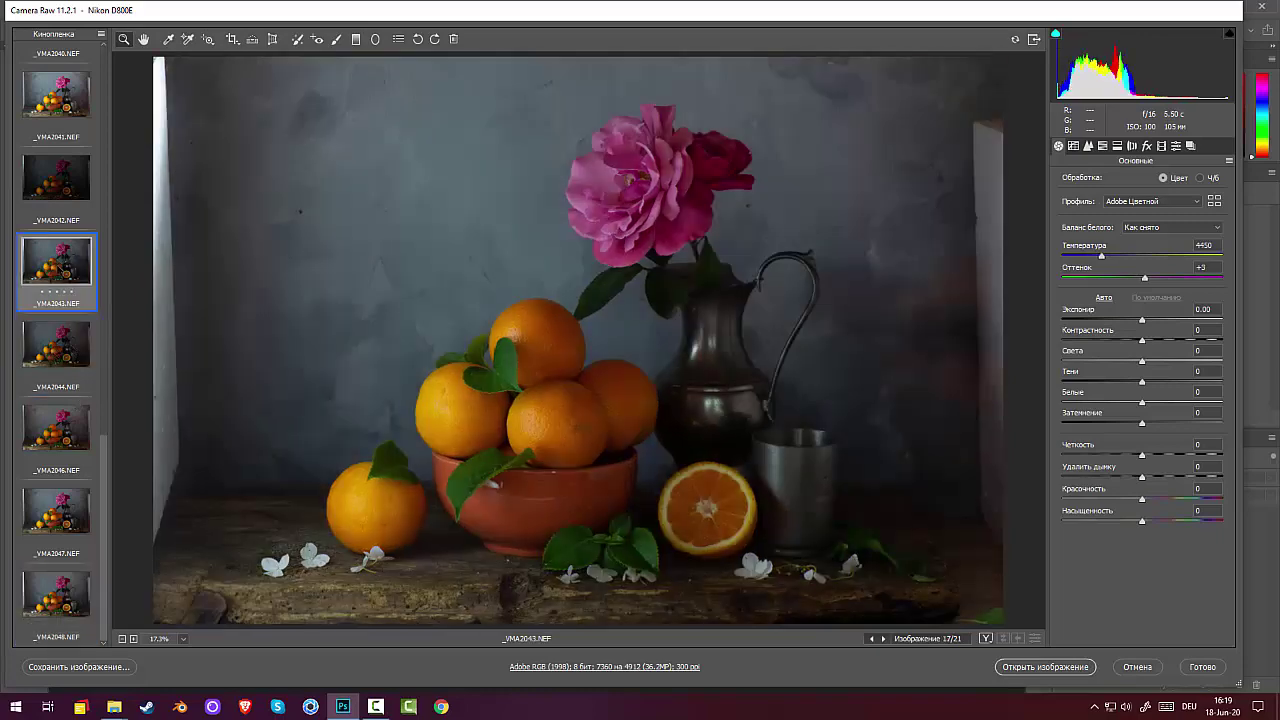
pyautogui.click(56, 428)
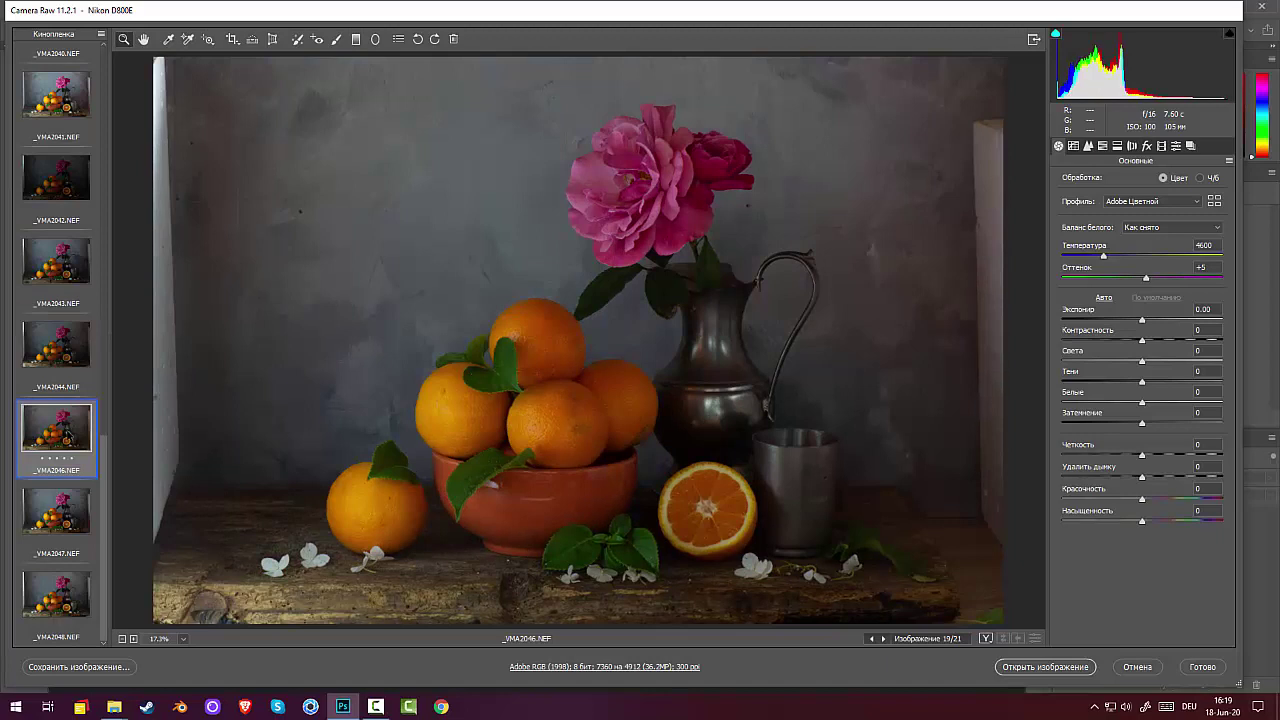
pyautogui.click(70, 513)
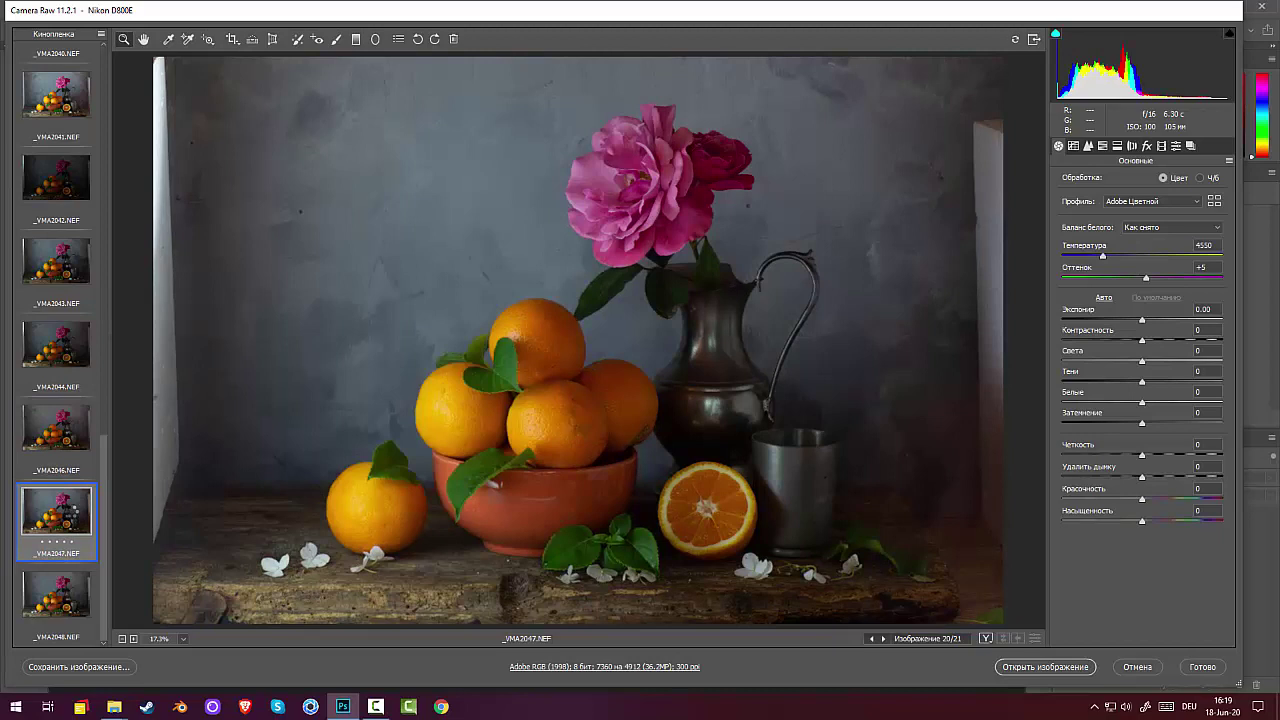
# Select the raw files _VMA2046.NEF and _VMA2047.NEF together and open both for editing.
pyautogui.click(66, 440)
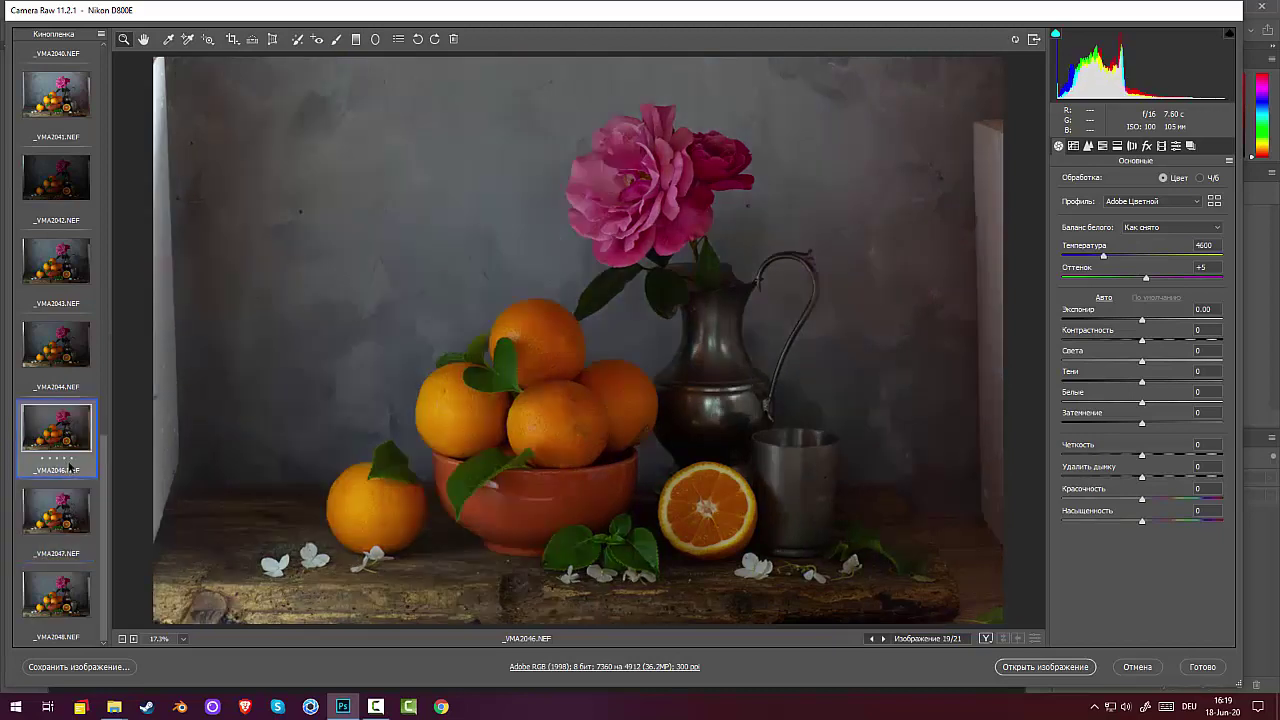
pyautogui.keyDown('ctrl'); pyautogui.click(69, 516); pyautogui.keyUp('ctrl')
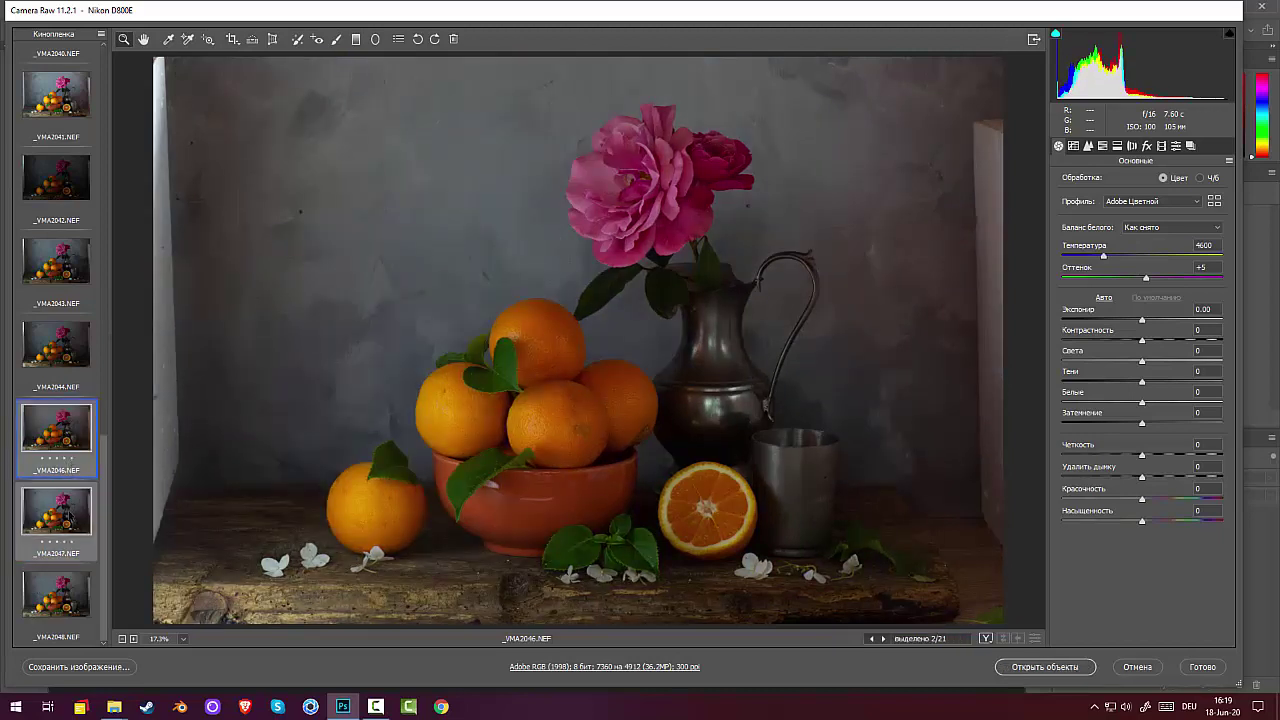
pyautogui.click(1040, 667)
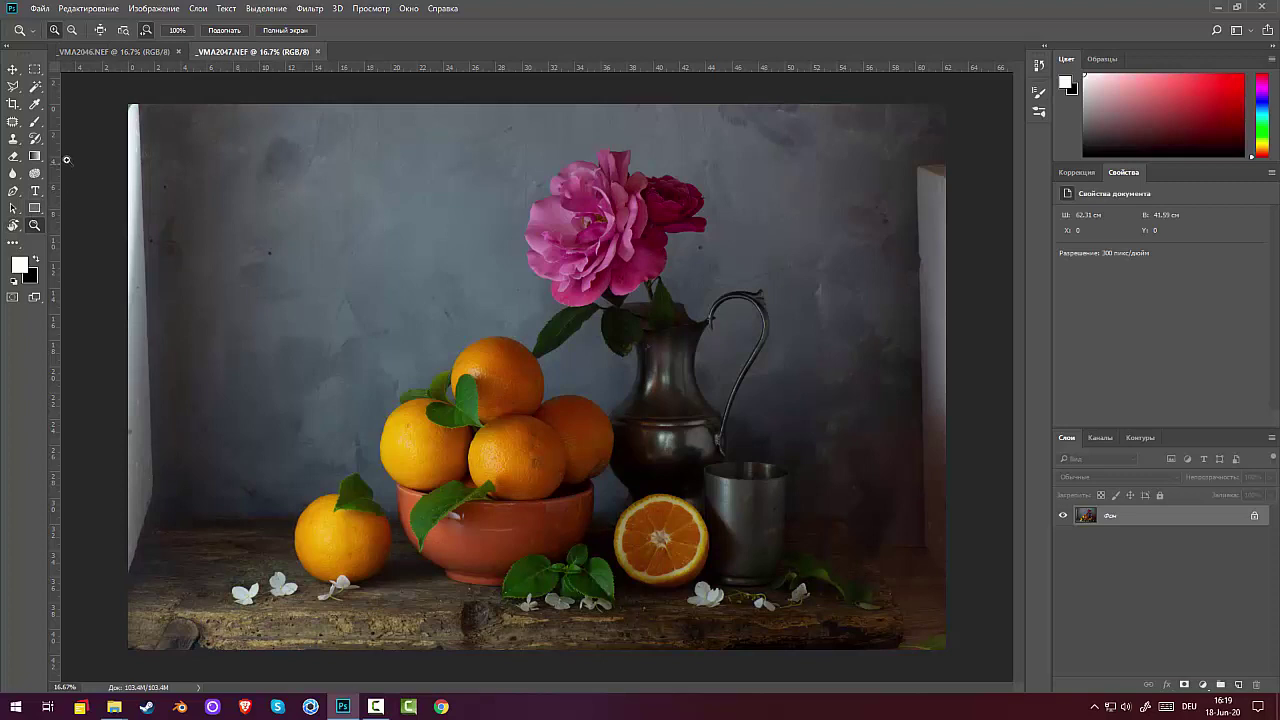
# Load the open files _VMA2046.NEF and _VMA2047.NEF into one layer stack with automatic alignment of the source images.
pyautogui.click(104, 53)
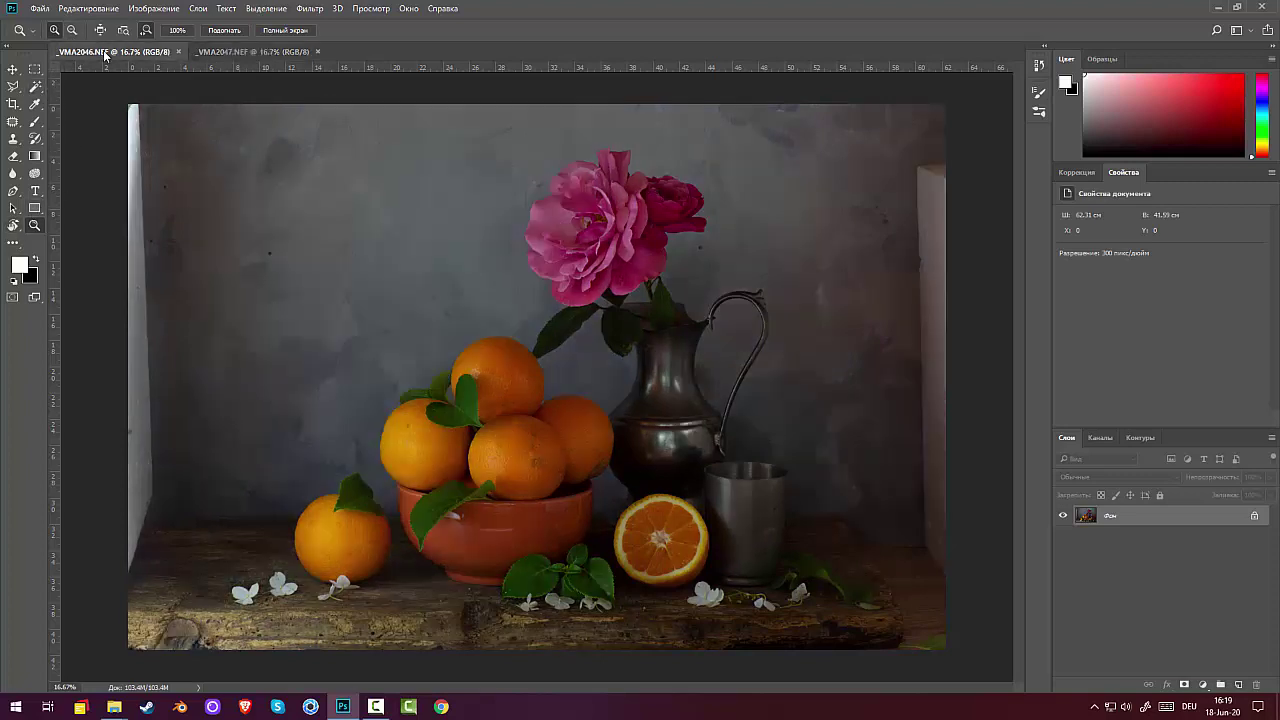
pyautogui.click(40, 9)
pyautogui.moveTo(80, 313)
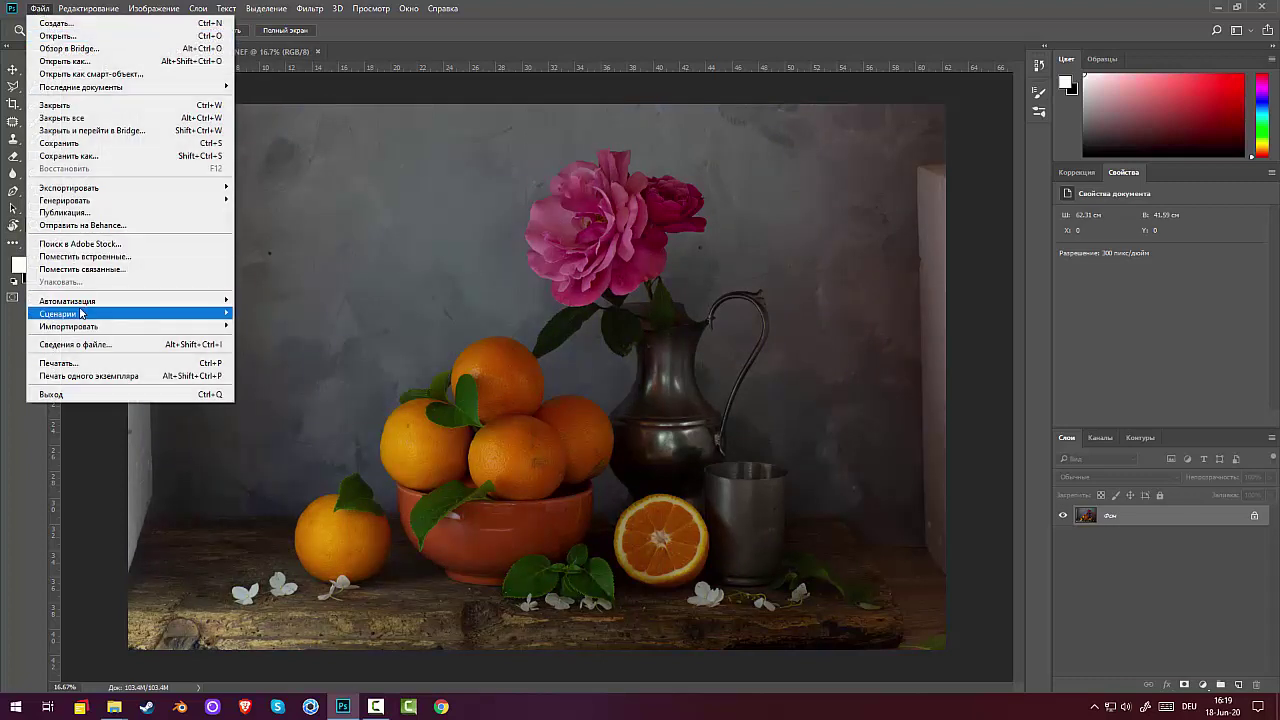
pyautogui.click(337, 413)
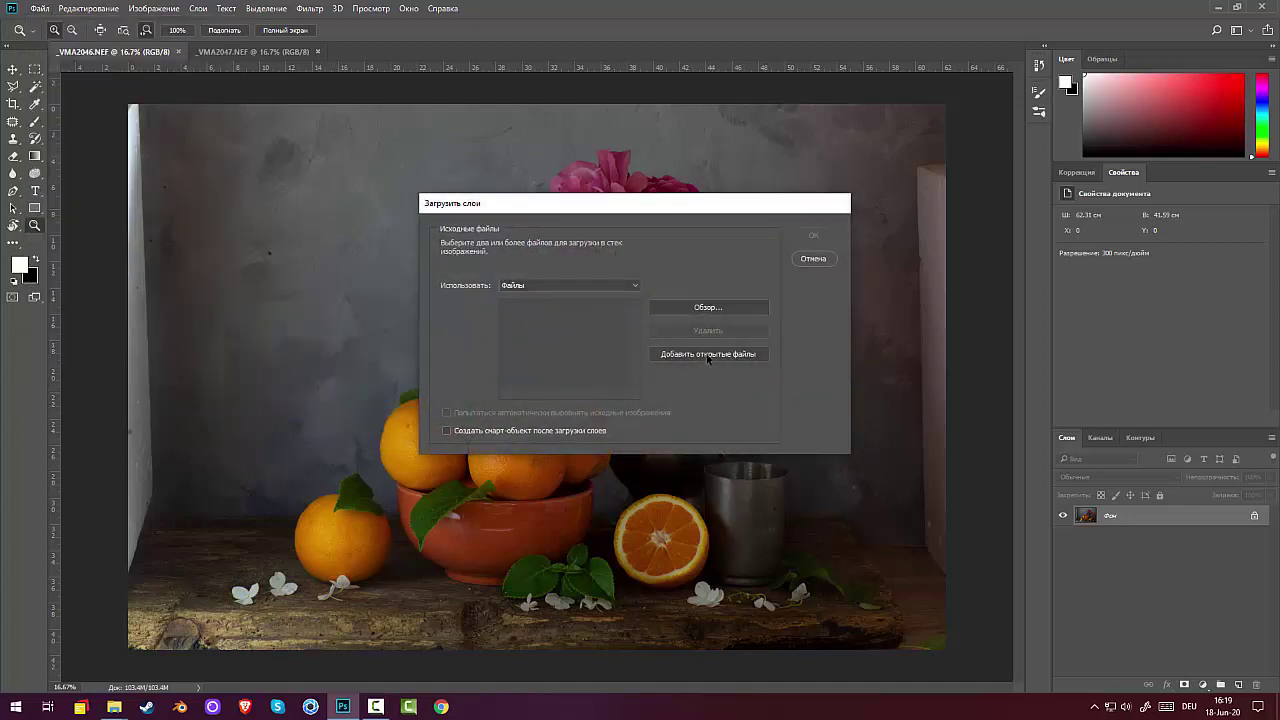
pyautogui.click(688, 362)
pyautogui.click(446, 413)
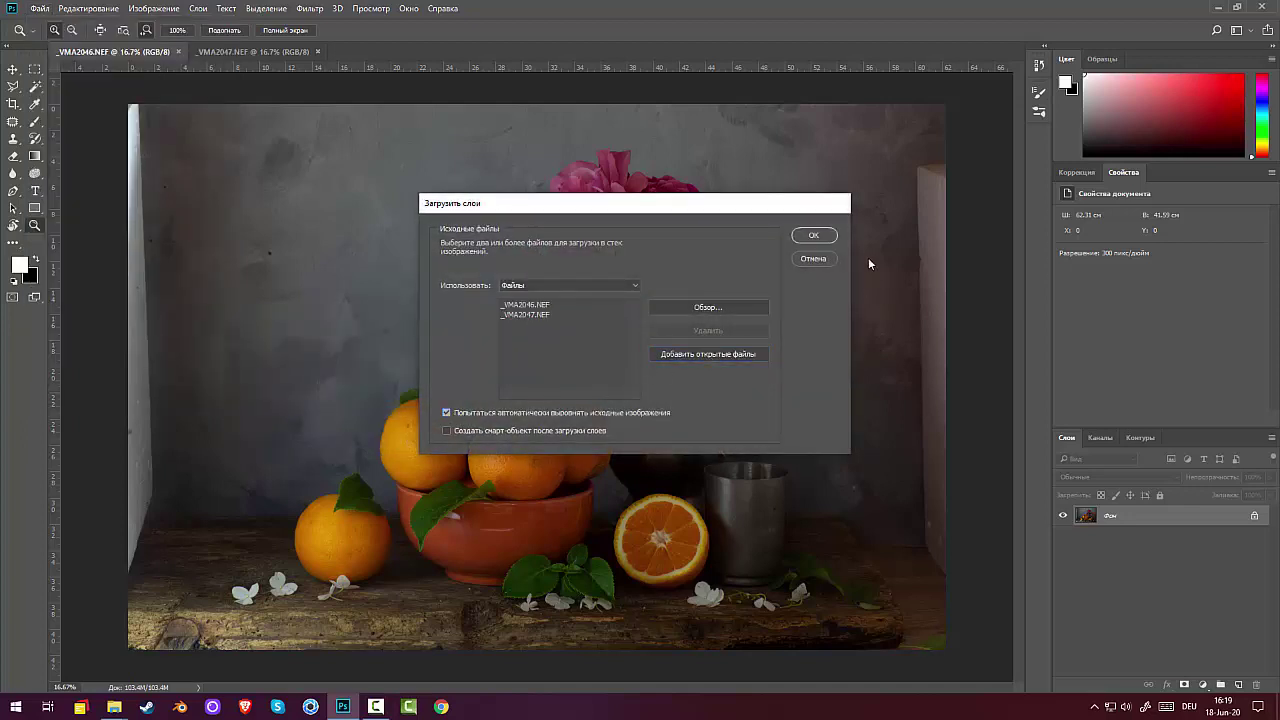
pyautogui.click(802, 237)
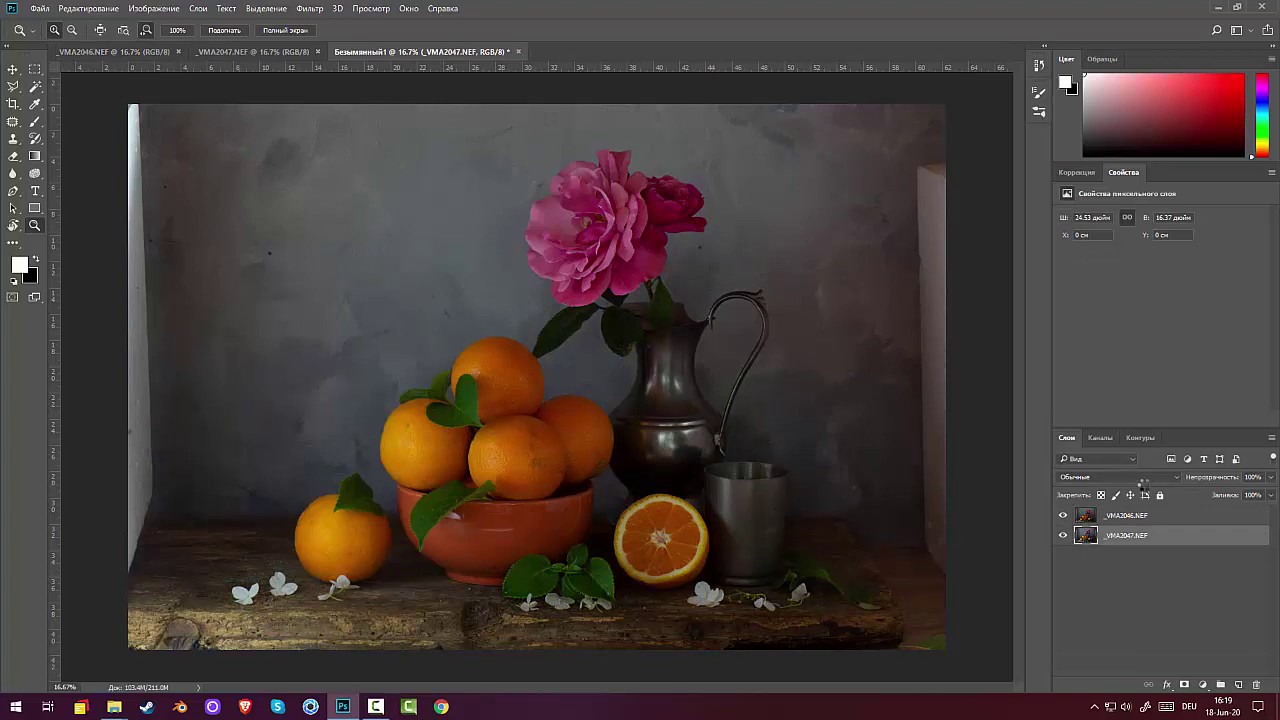
# Compare the two stacked shots by repeatedly hiding and showing the _VMA2046.NEF layer.
pyautogui.click(1063, 516)
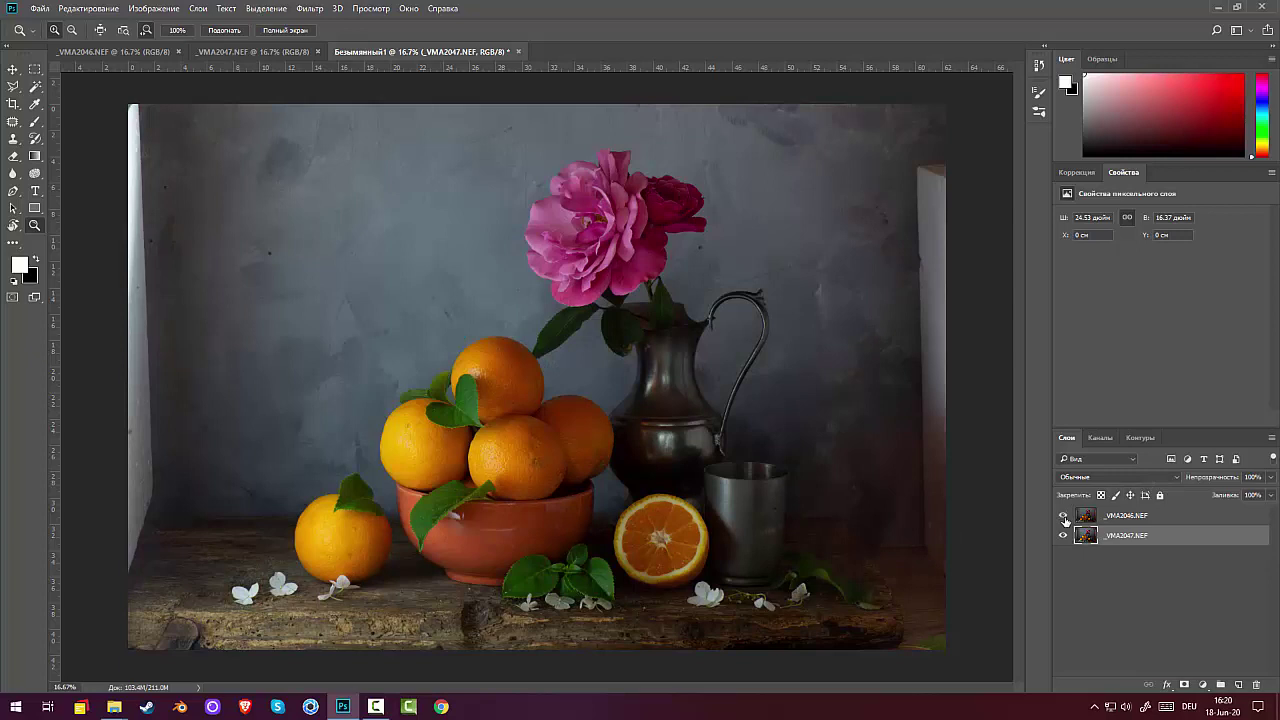
pyautogui.click(1064, 517)
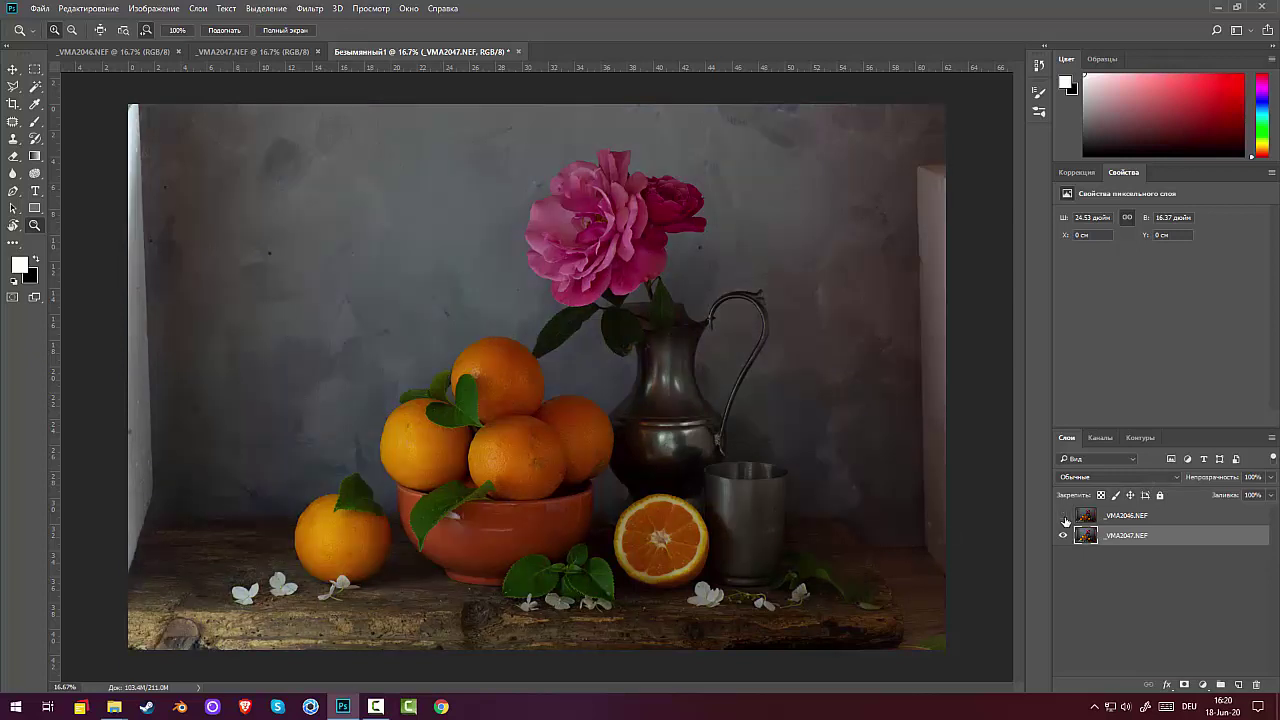
pyautogui.click(1064, 517)
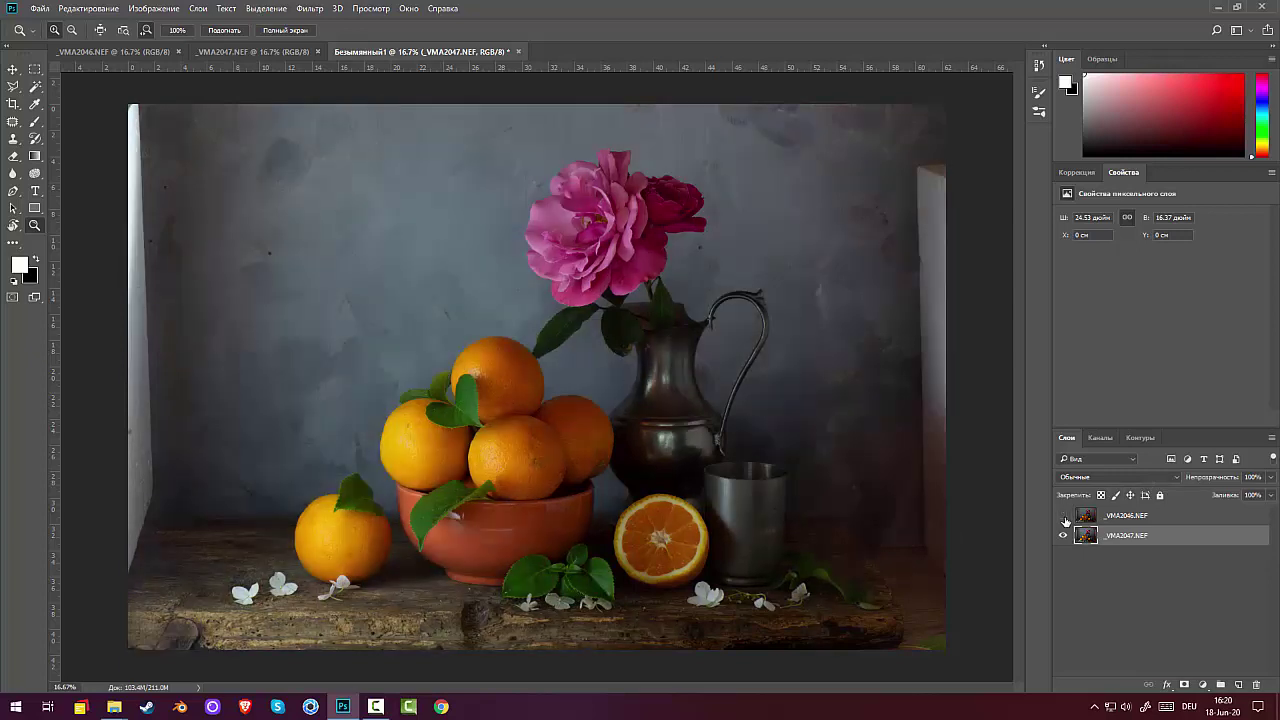
pyautogui.click(1064, 517)
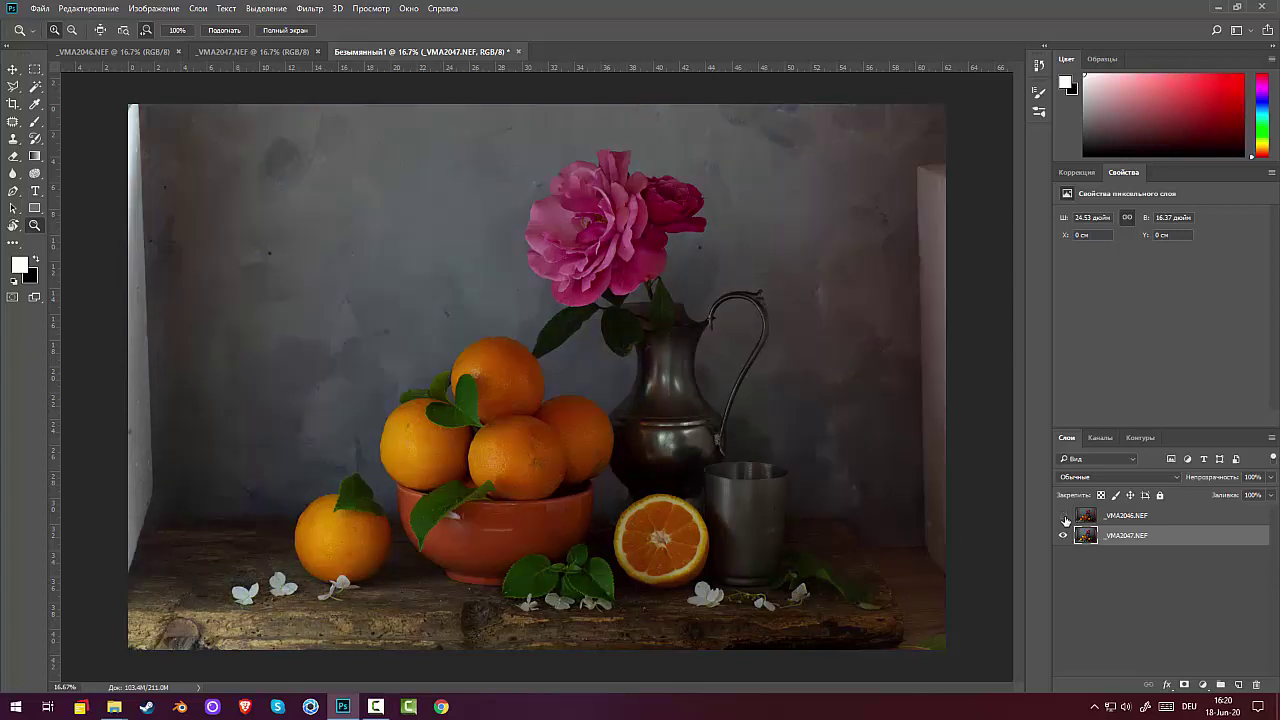
pyautogui.click(1064, 517)
pyautogui.click(1064, 517)
pyautogui.click(1064, 517)
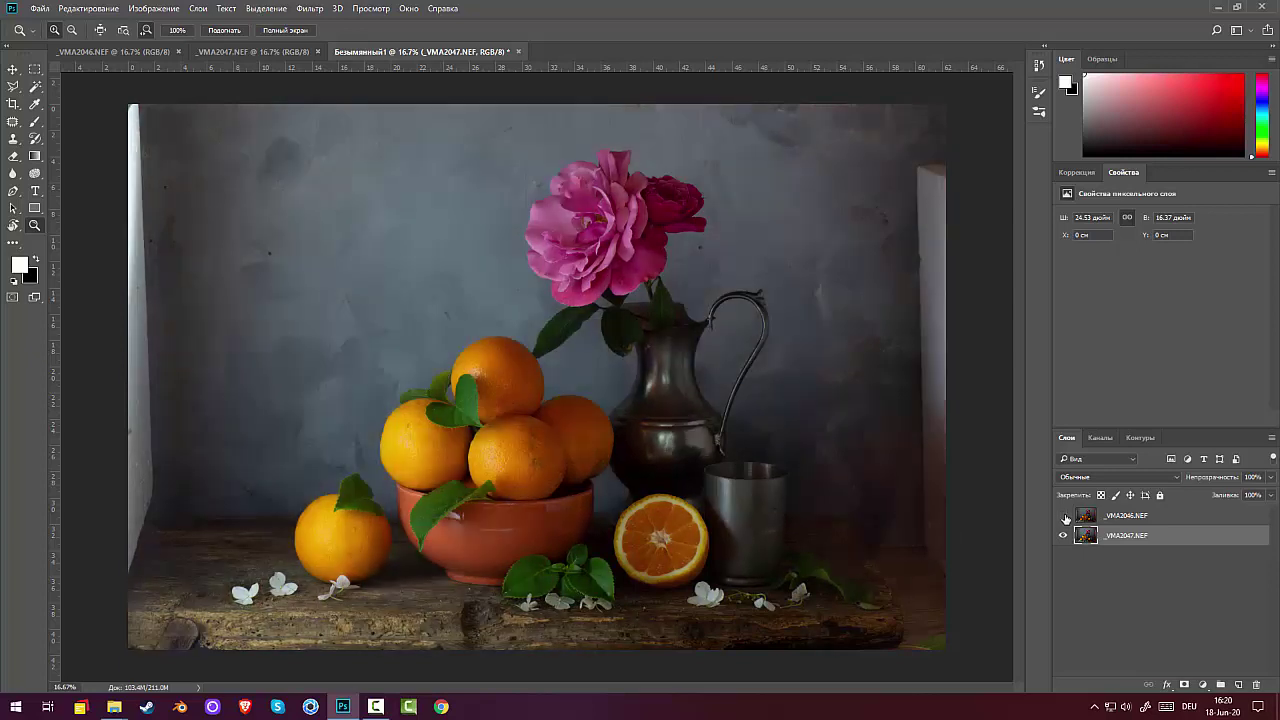
pyautogui.click(1064, 517)
pyautogui.click(1064, 517)
pyautogui.click(1064, 517)
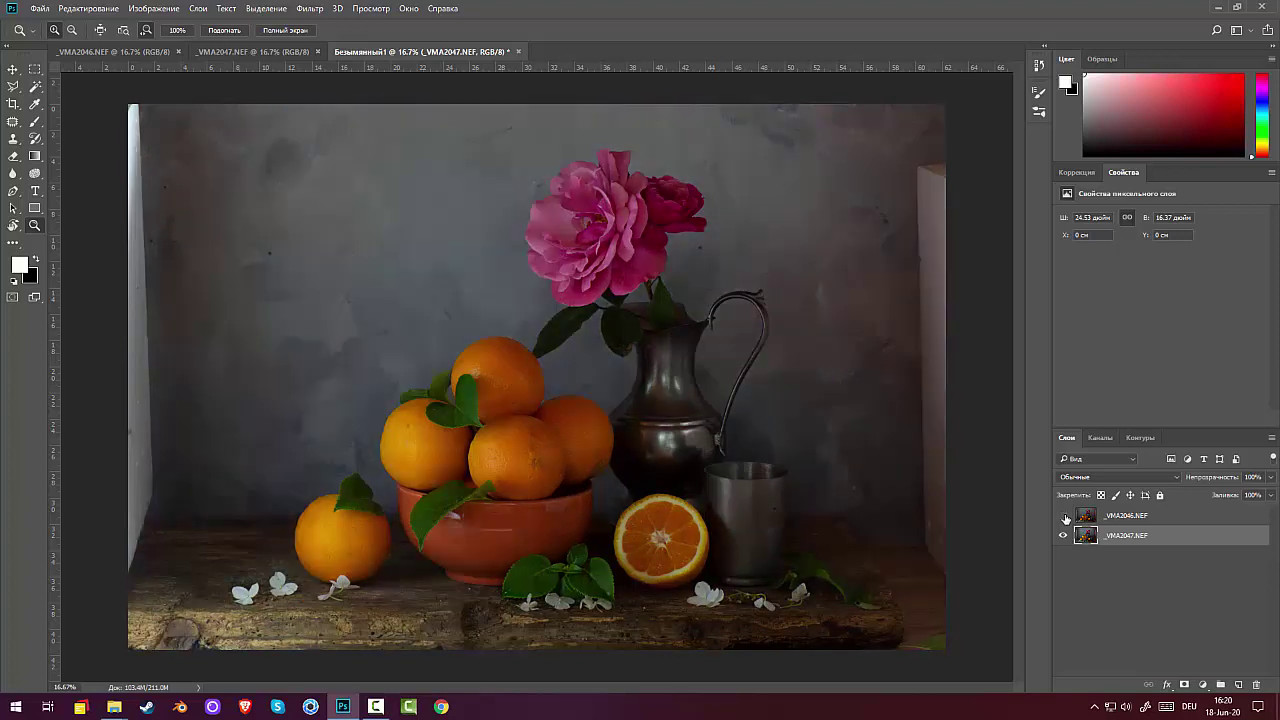
pyautogui.click(1064, 517)
pyautogui.click(1064, 517)
# Delete the _VMA2046.NEF layer from the stacked document, keeping only the _VMA2047.NEF layer.
pyautogui.click(1065, 517)
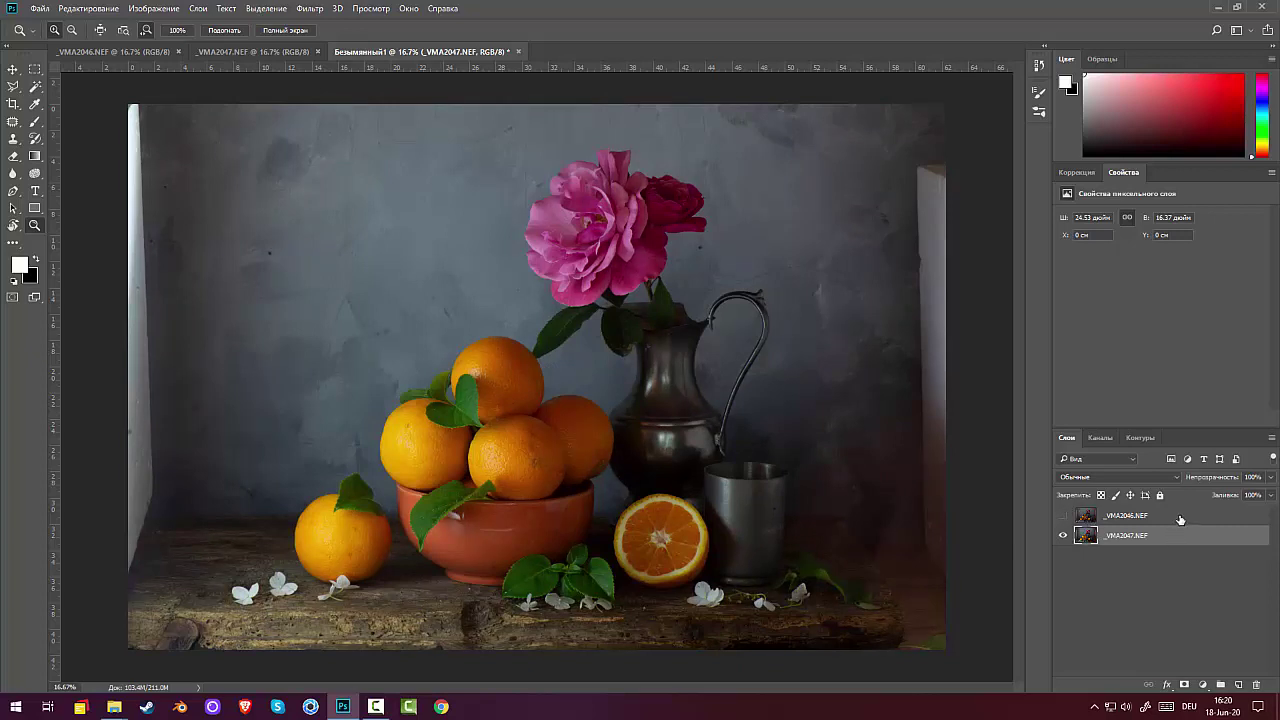
pyautogui.moveTo(1180, 519); pyautogui.dragTo(1256, 685)
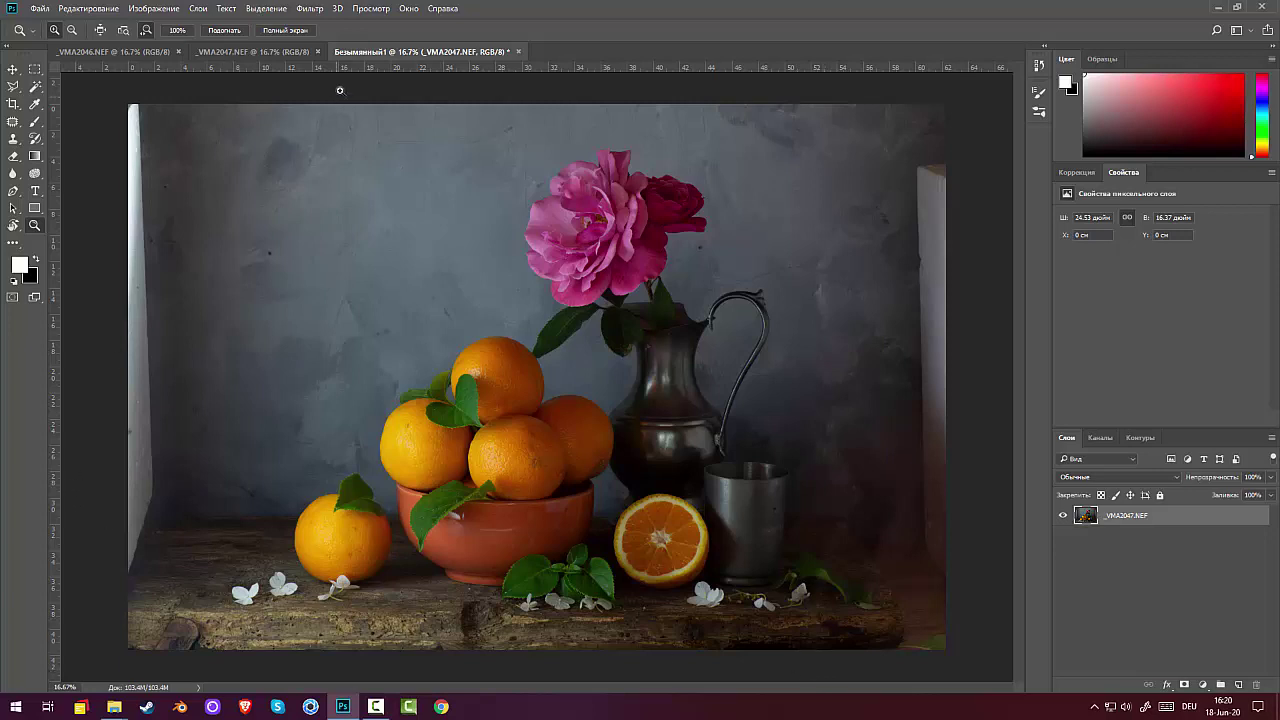
# Straighten the photo with the Crop tool along the back edge of the wooden tabletop and apply the crop.
pyautogui.click(13, 104)
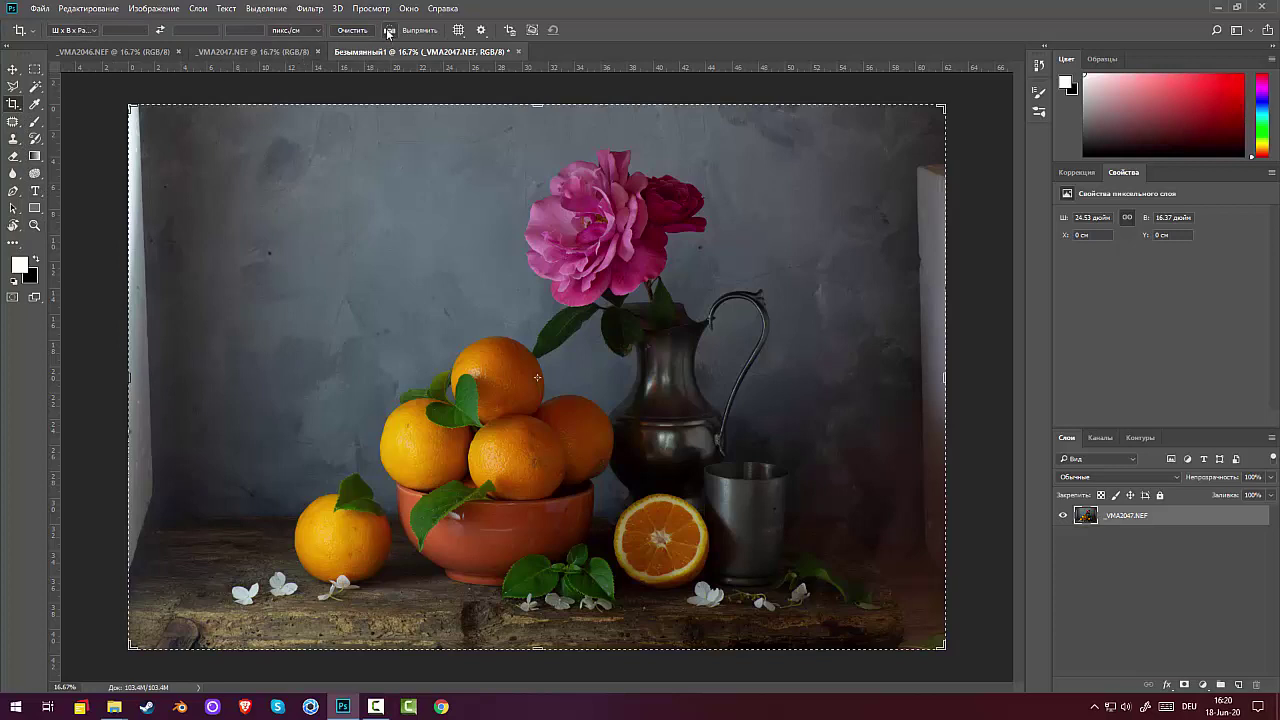
pyautogui.moveTo(158, 521); pyautogui.dragTo(993, 522)
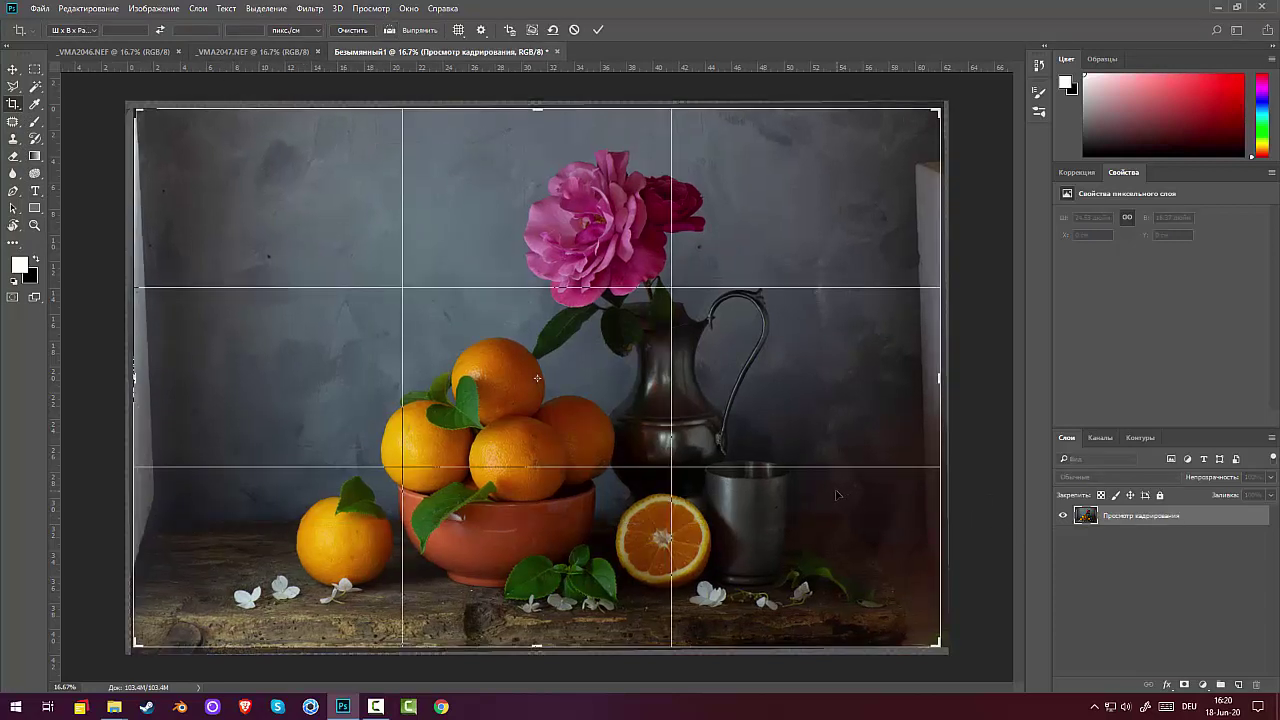
pyautogui.press('Return')
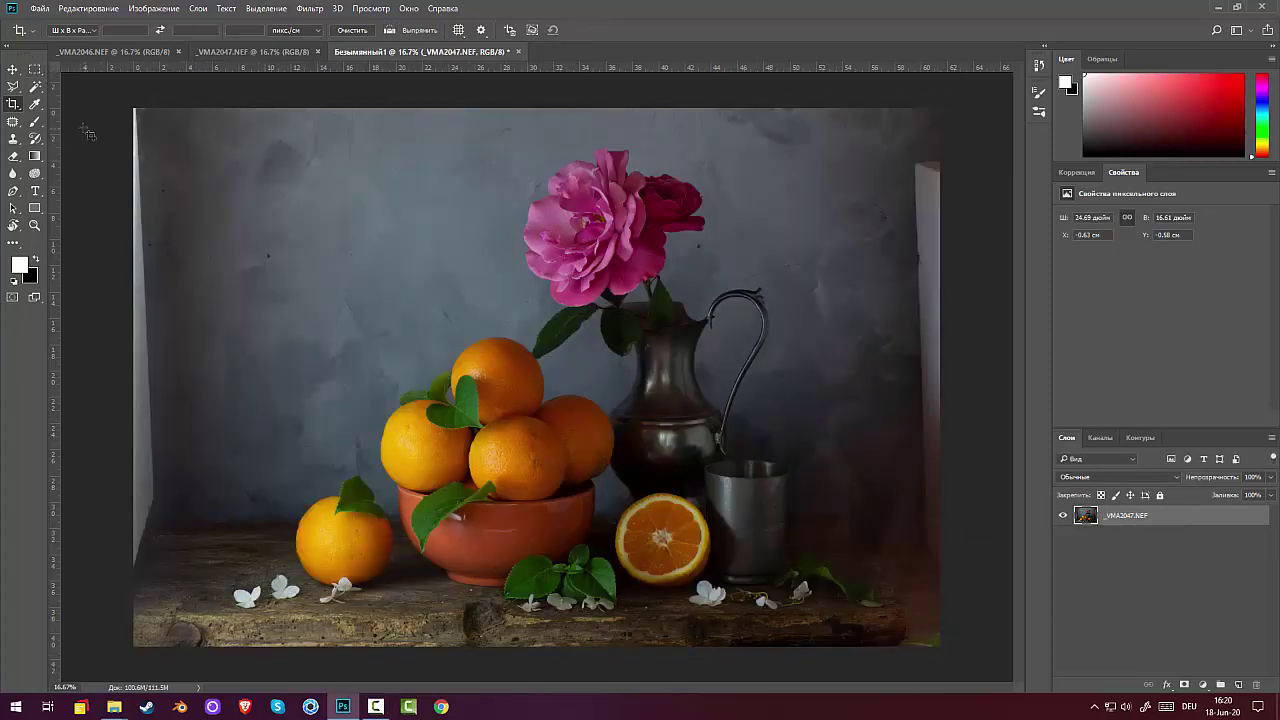
# Crop the photo to a fixed 3:2 marquee selection of about 23.3 by 15.5 inches, trimming most of the pale side panels.
pyautogui.click(33, 72)
pyautogui.click(291, 32)
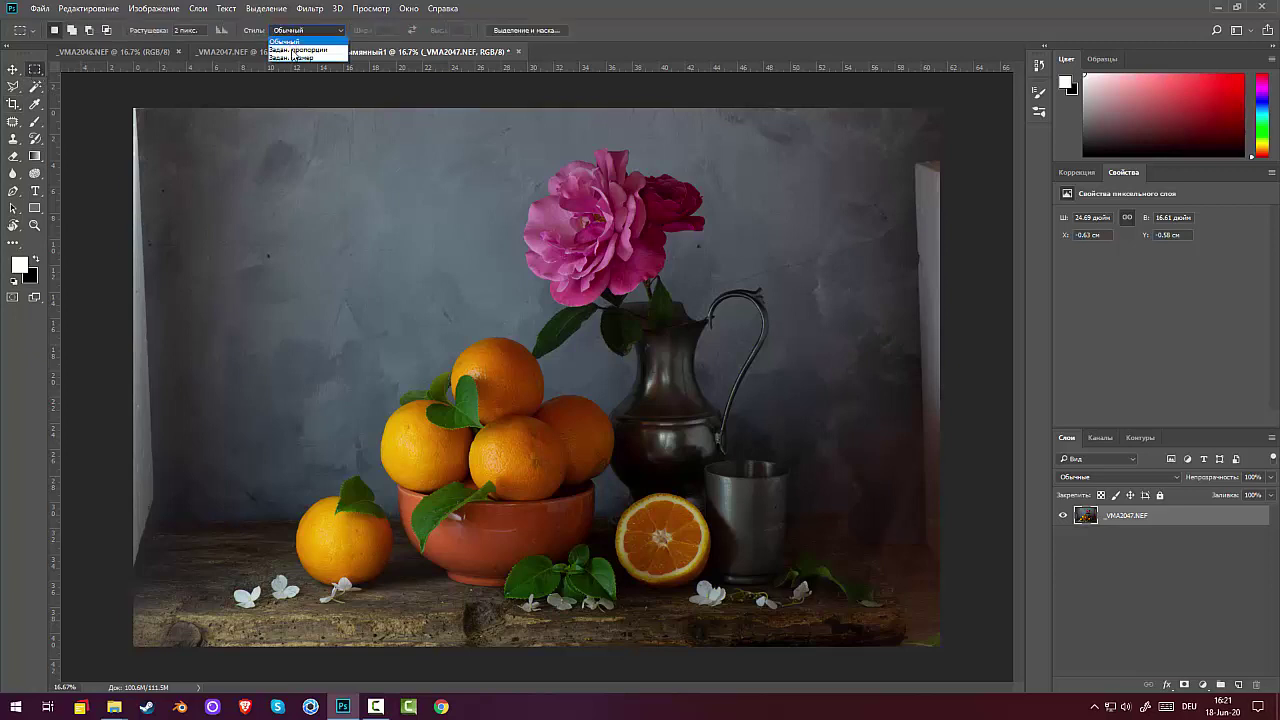
pyautogui.click(296, 49)
pyautogui.moveTo(168, 131); pyautogui.dragTo(926, 714)
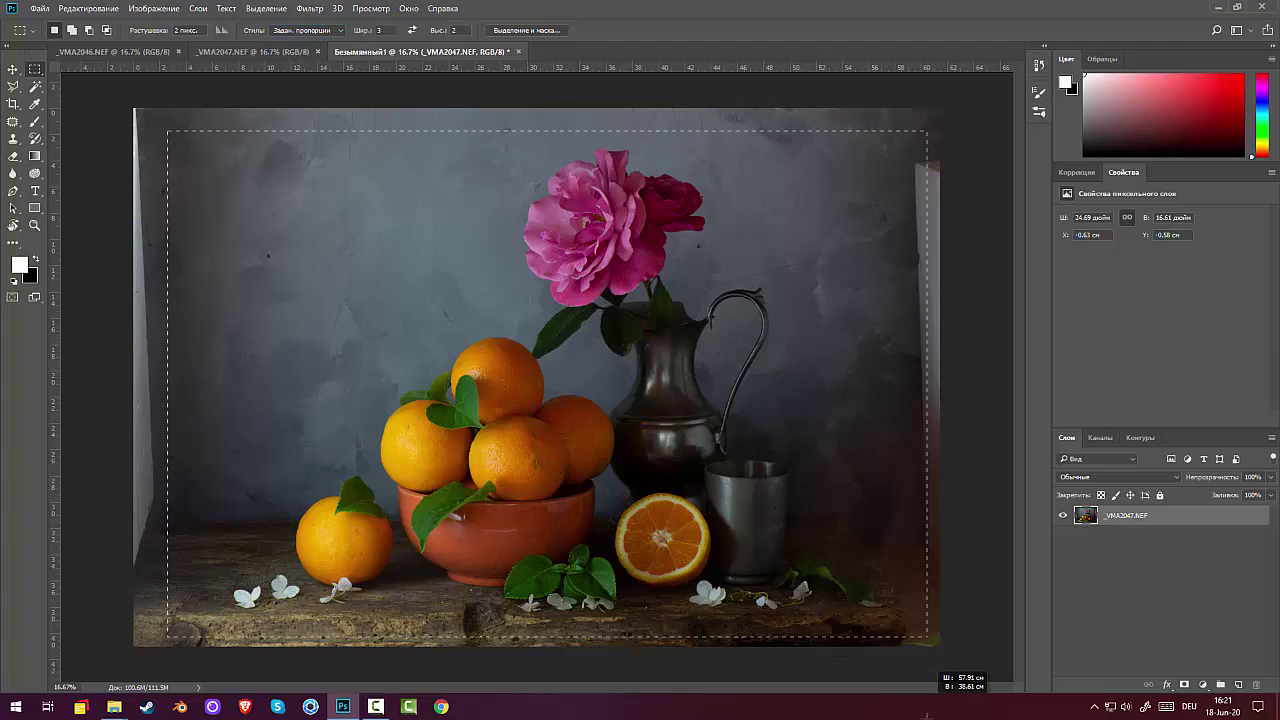
pyautogui.moveTo(816, 597); pyautogui.dragTo(792, 594)
pyautogui.click(143, 120)
pyautogui.moveTo(143, 120); pyautogui.dragTo(899, 665)
pyautogui.moveTo(900, 716); pyautogui.dragTo(918, 716)
pyautogui.moveTo(766, 562); pyautogui.dragTo(768, 567)
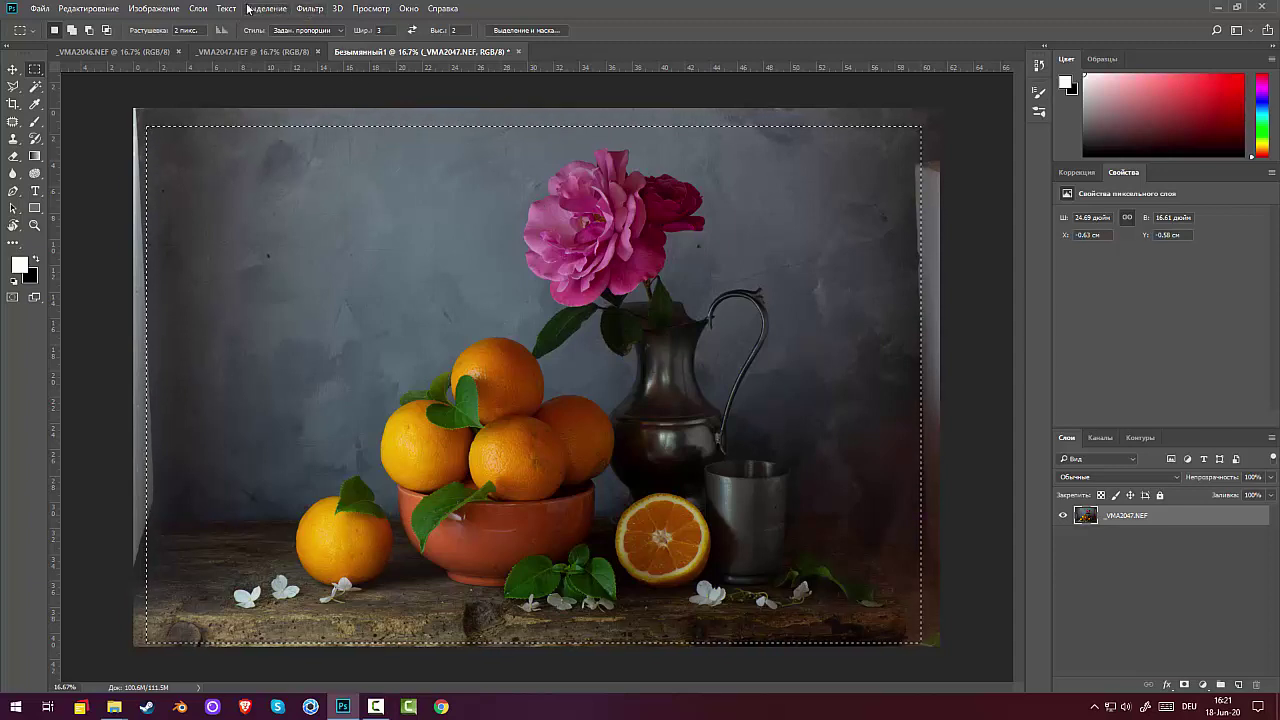
pyautogui.click(172, 8)
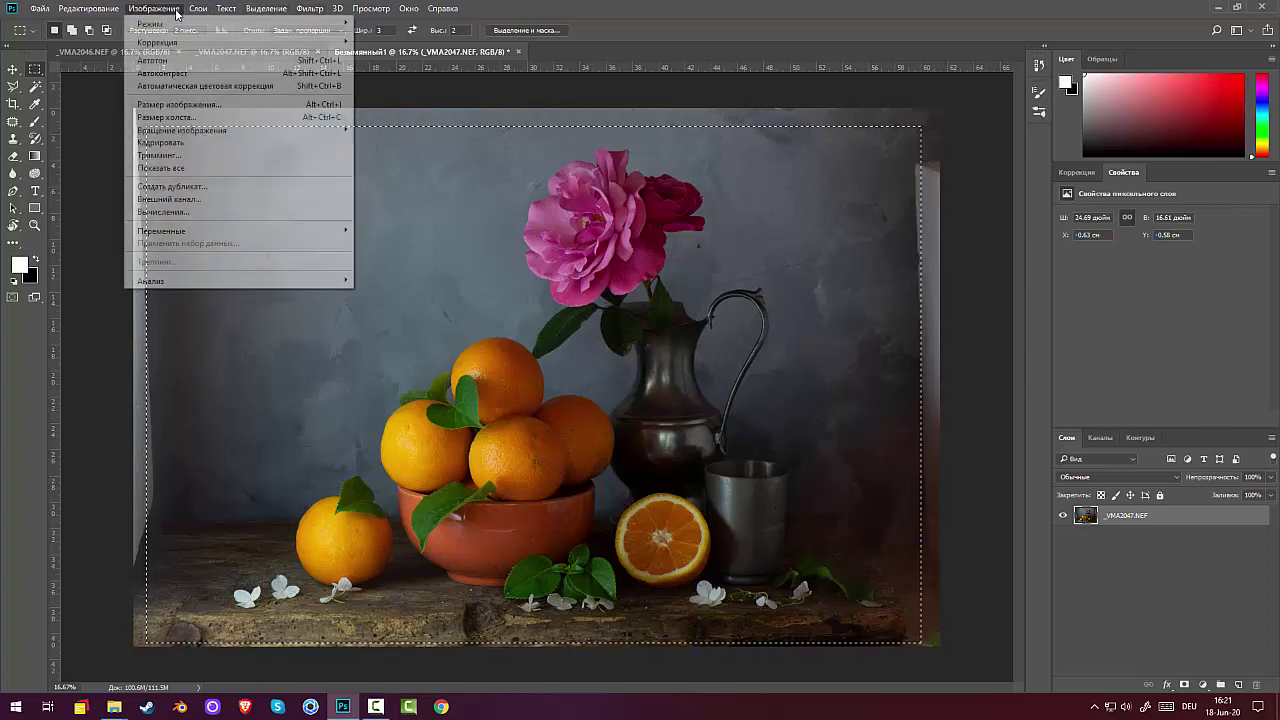
pyautogui.click(165, 143)
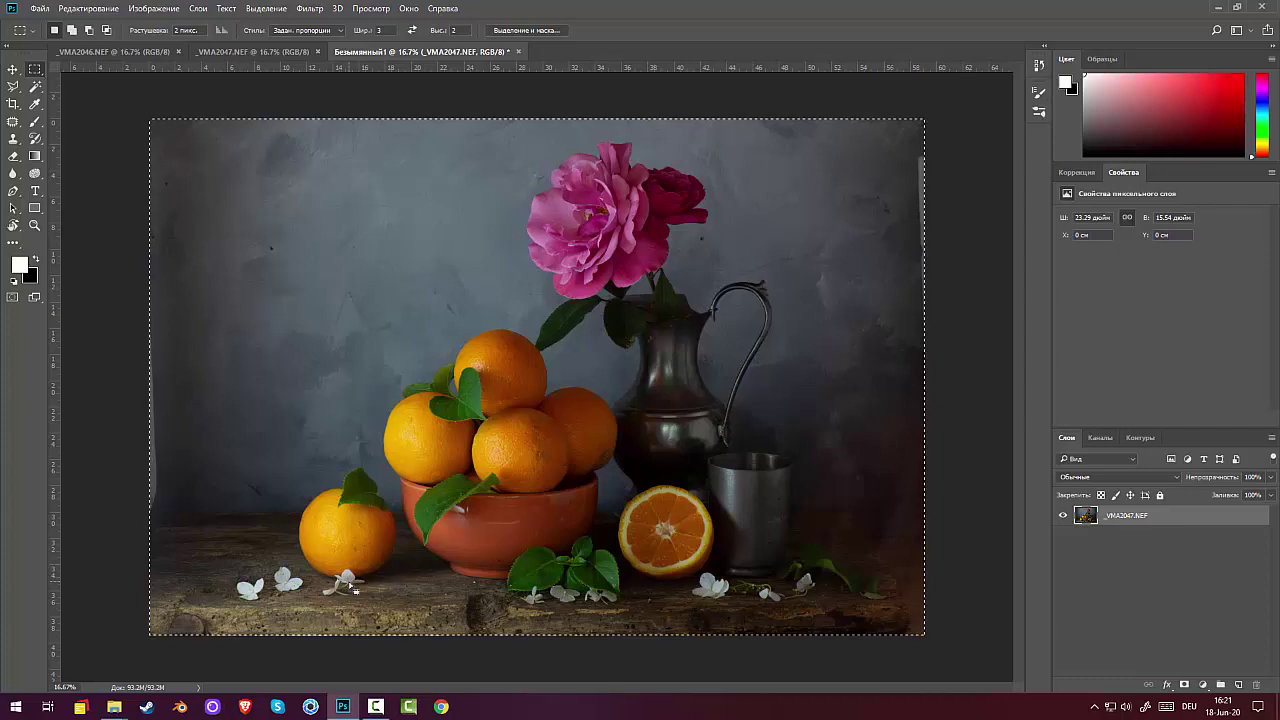
# Examine the oranges, jug, background and far end of the wooden tabletop at 25% zoom.
pyautogui.hotkey('ctrl', '+')
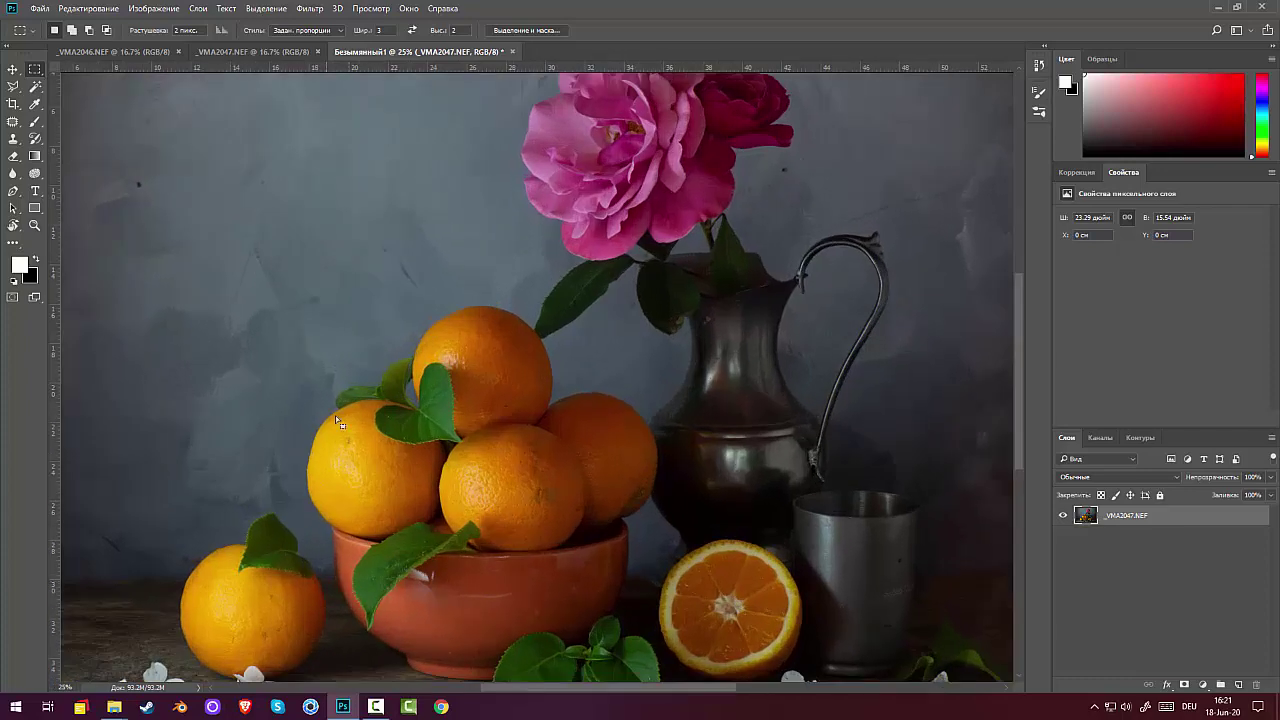
pyautogui.moveTo(310, 404); pyautogui.dragTo(20, 160)
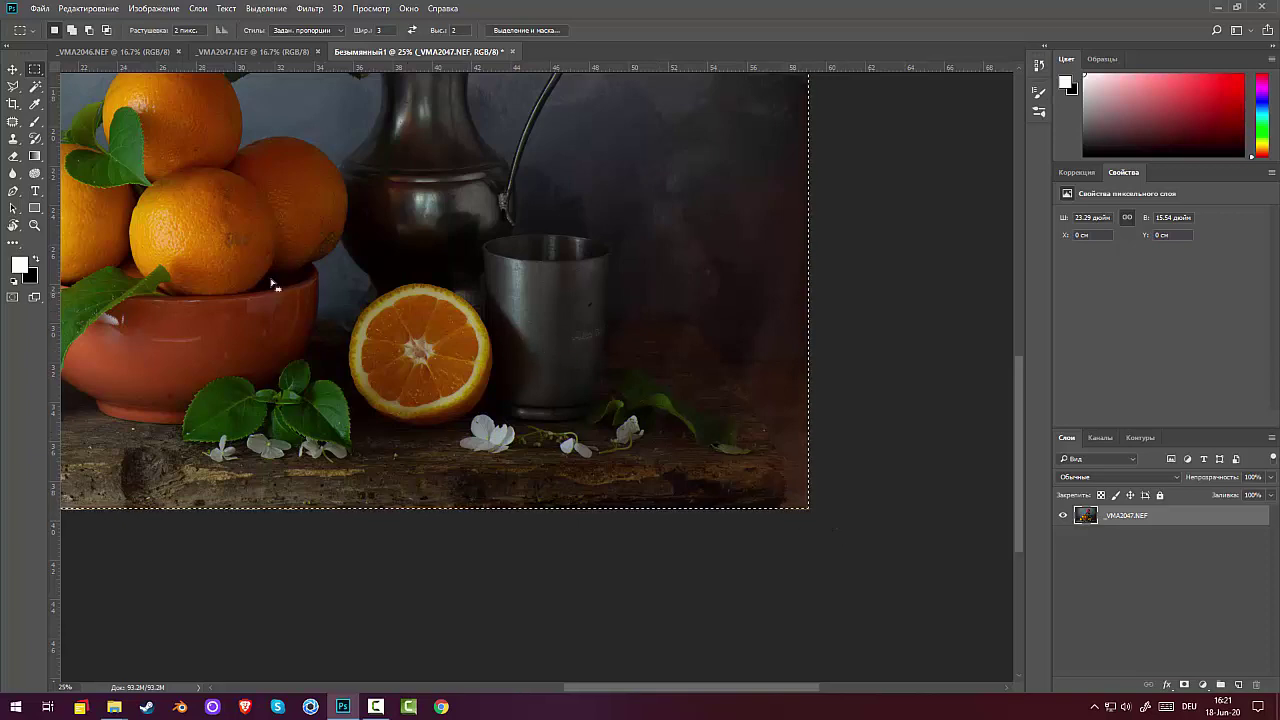
pyautogui.click(13, 87)
pyautogui.click(642, 329)
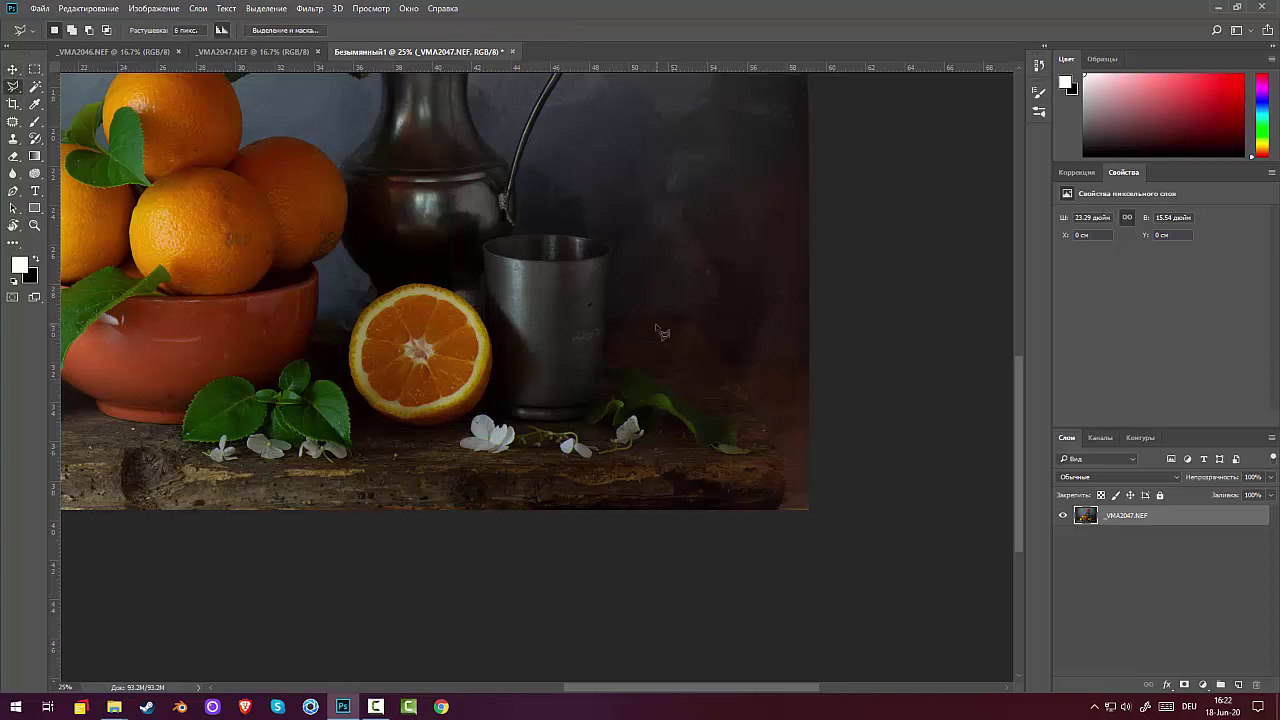
pyautogui.moveTo(652, 325)
pyautogui.mouseDown()
pyautogui.moveTo(695, 403)
pyautogui.moveTo(750, 402)
pyautogui.moveTo(701, 327)
pyautogui.moveTo(656, 327)
pyautogui.moveTo(712, 351)
pyautogui.moveTo(848, 360)
pyautogui.moveTo(834, 362)
pyautogui.moveTo(877, 470)
pyautogui.moveTo(786, 484)
pyautogui.moveTo(802, 494)
pyautogui.moveTo(871, 451)
pyautogui.mouseUp()
pyautogui.press('h')
pyautogui.moveTo(568, 437); pyautogui.dragTo(568, 437)
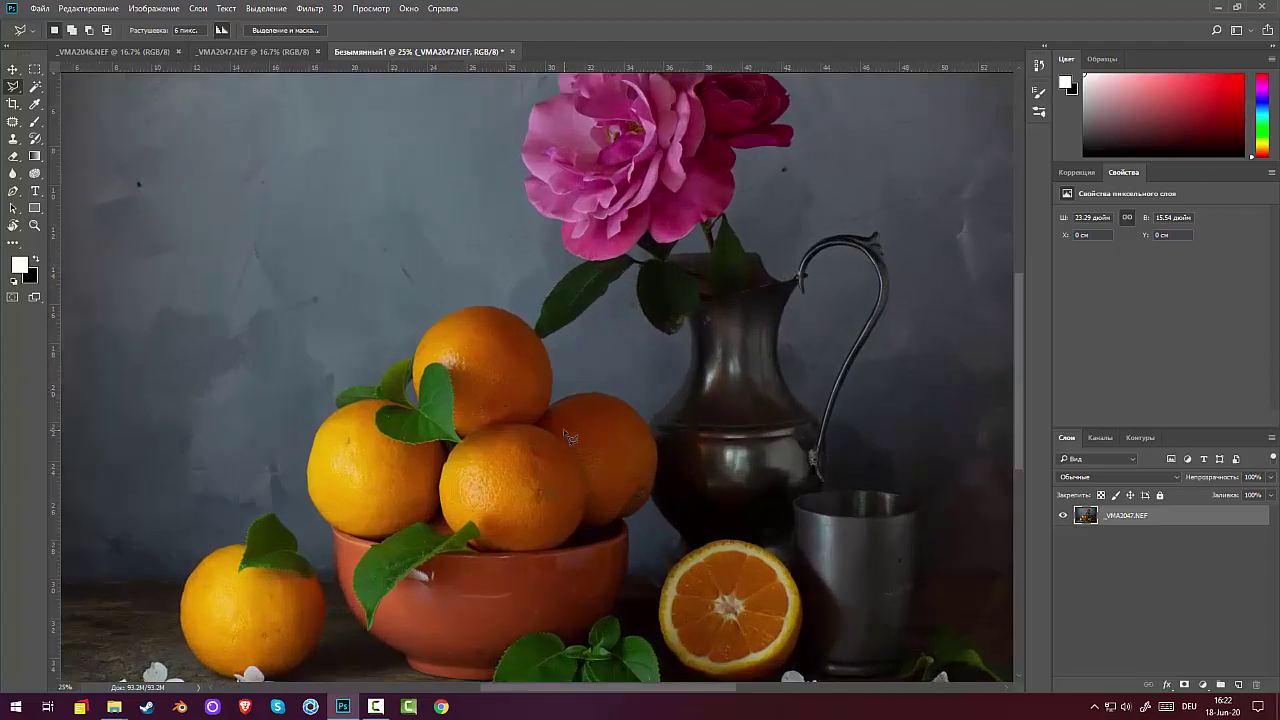
pyautogui.moveTo(450, 303); pyautogui.dragTo(597, 601)
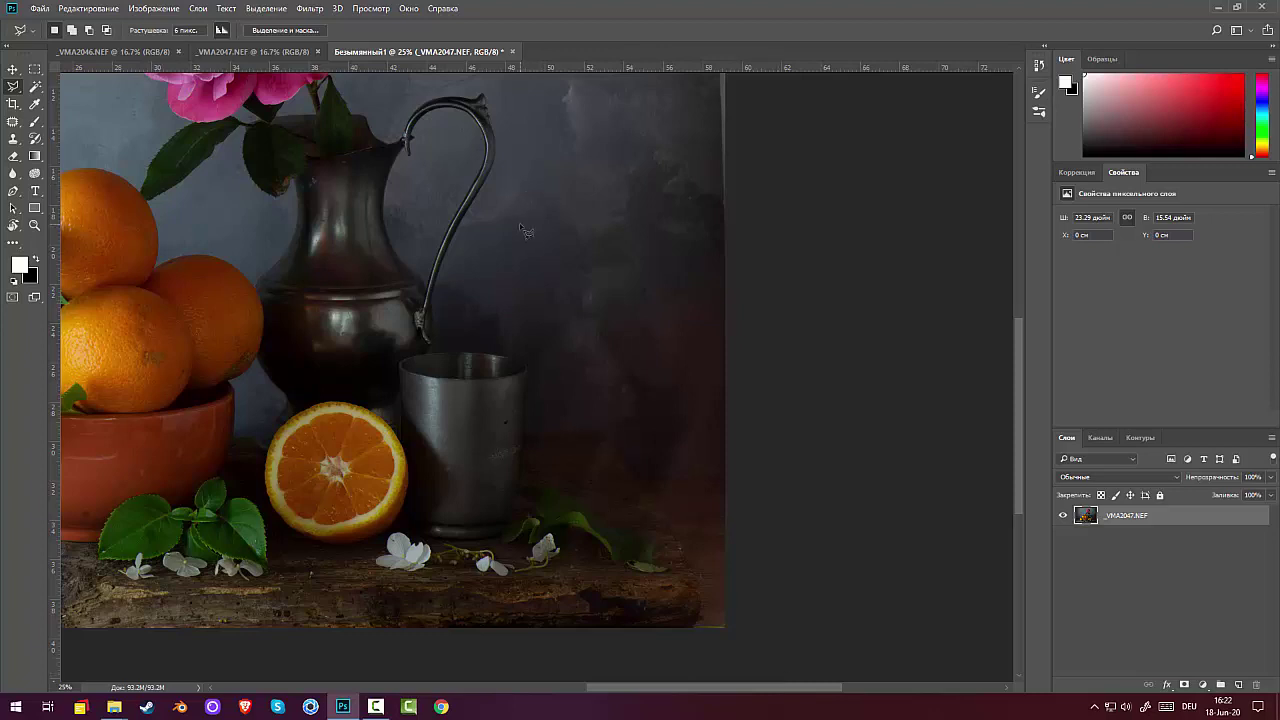
pyautogui.hscroll(-3, 703, 425)
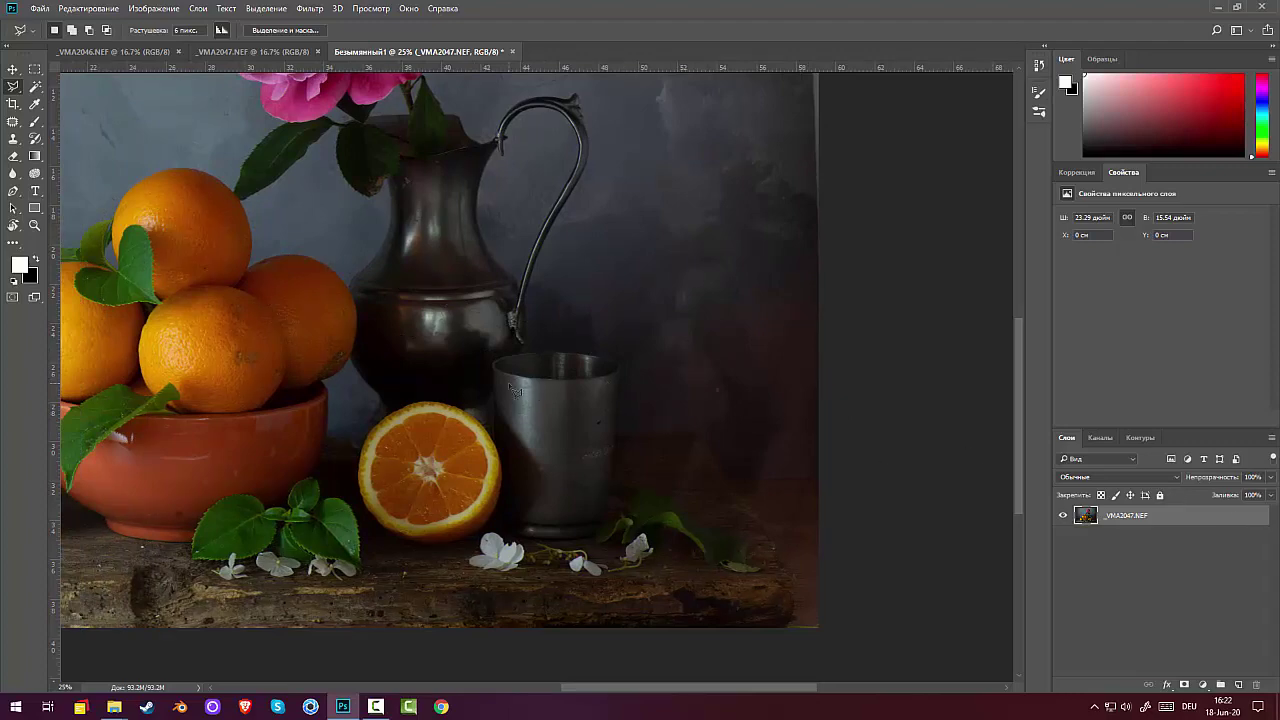
# Close the untitled stacked document without saving it and return to _VMA2046.NEF.
pyautogui.scroll(-3, 507, 386)
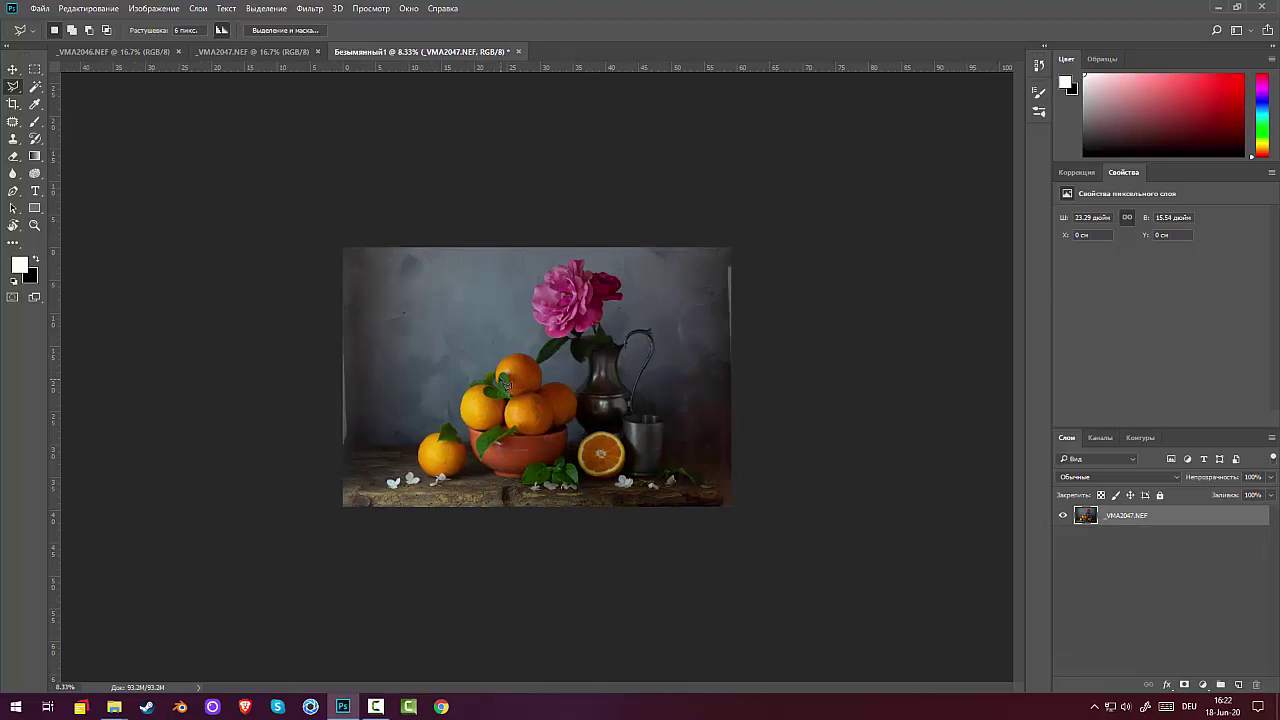
pyautogui.click(519, 52)
pyautogui.click(643, 266)
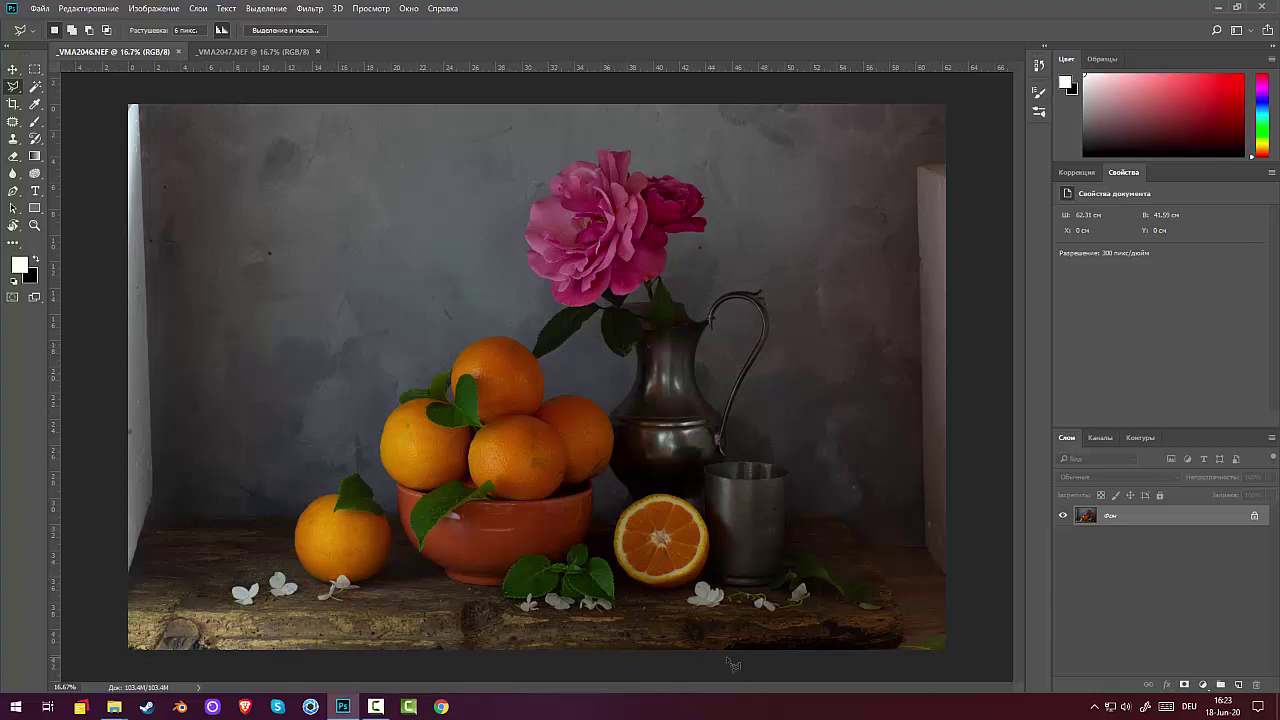
# In _VMA2046.NEF, copy a polygonal tabletop section beside the metal cup over the corner and stretch it to about 117% width.
pyautogui.moveTo(790, 519)
pyautogui.mouseDown()
pyautogui.moveTo(845, 658)
pyautogui.moveTo(931, 658)
pyautogui.moveTo(903, 652)
pyautogui.moveTo(906, 619)
pyautogui.moveTo(848, 544)
pyautogui.moveTo(848, 520)
pyautogui.moveTo(795, 524)
pyautogui.mouseUp()
pyautogui.moveTo(834, 579)
pyautogui.mouseDown()
pyautogui.moveTo(913, 580)
pyautogui.moveTo(889, 577)
pyautogui.mouseUp()
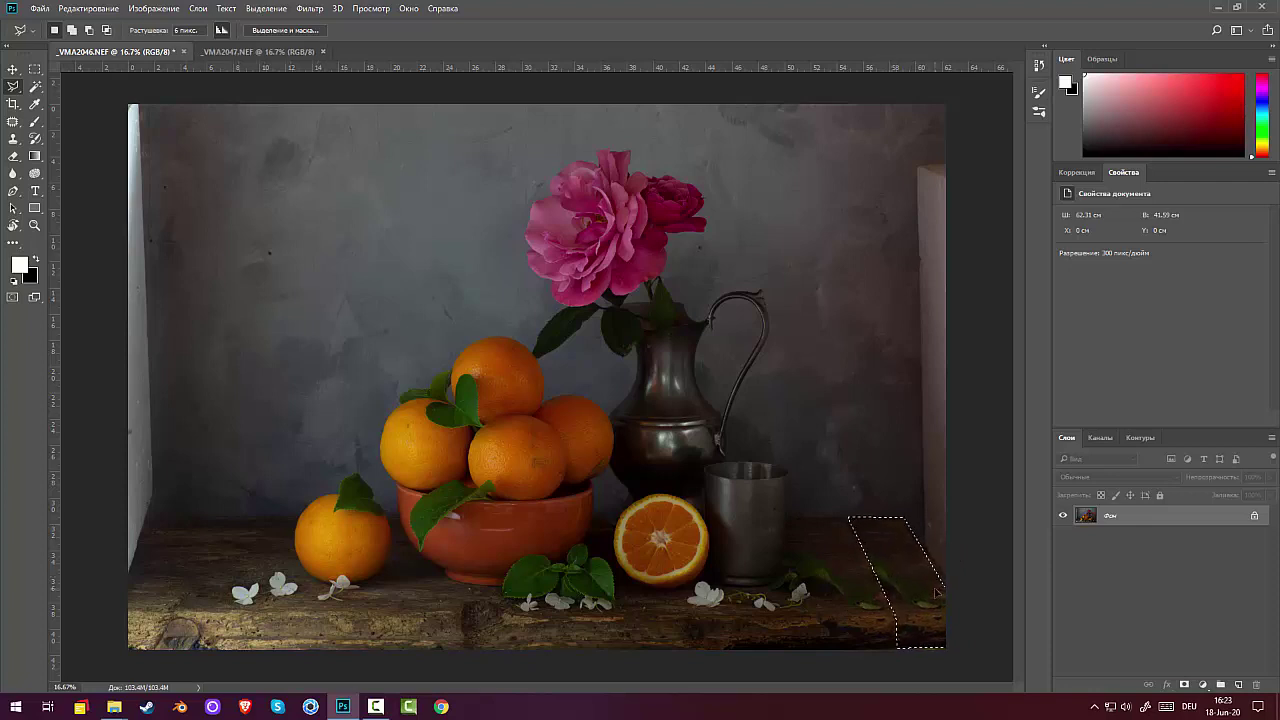
pyautogui.hotkey('ctrl', 't')
pyautogui.moveTo(960, 582)
pyautogui.mouseDown()
pyautogui.moveTo(992, 582)
pyautogui.moveTo(980, 582)
pyautogui.mouseUp()
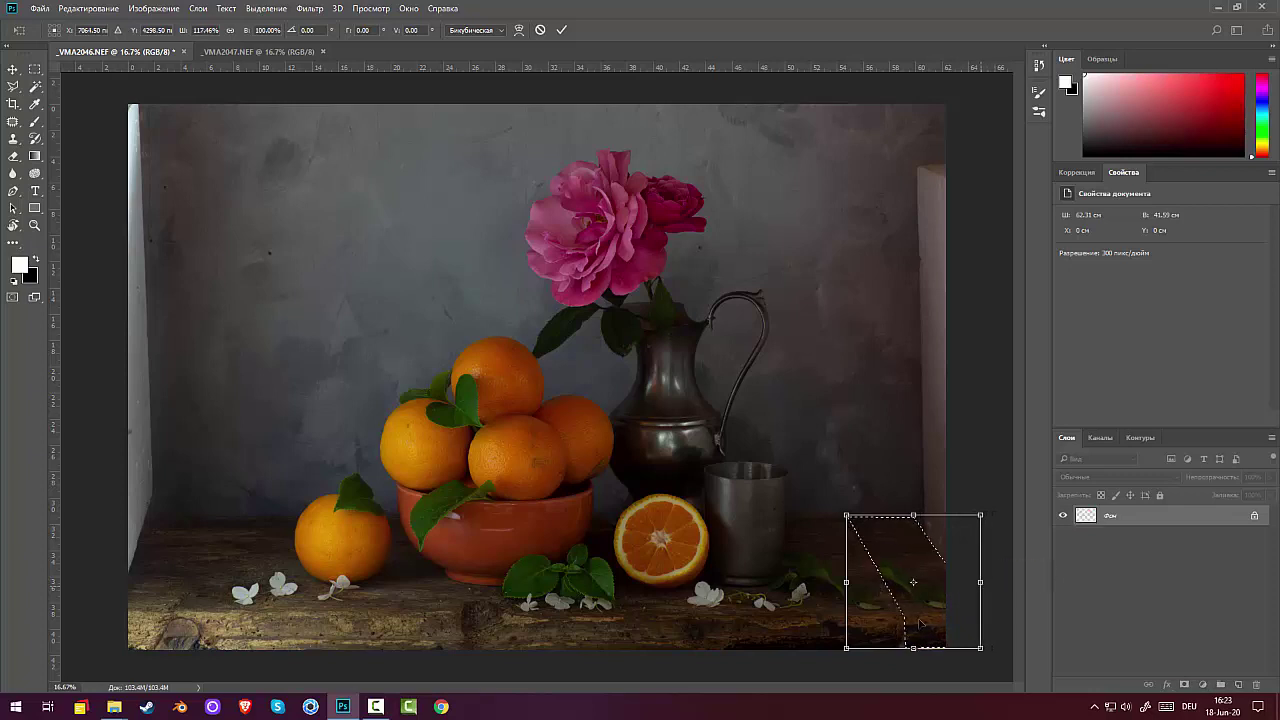
pyautogui.moveTo(898, 604); pyautogui.dragTo(895, 603)
pyautogui.press('Return')
pyautogui.hotkey('ctrl', 'd')
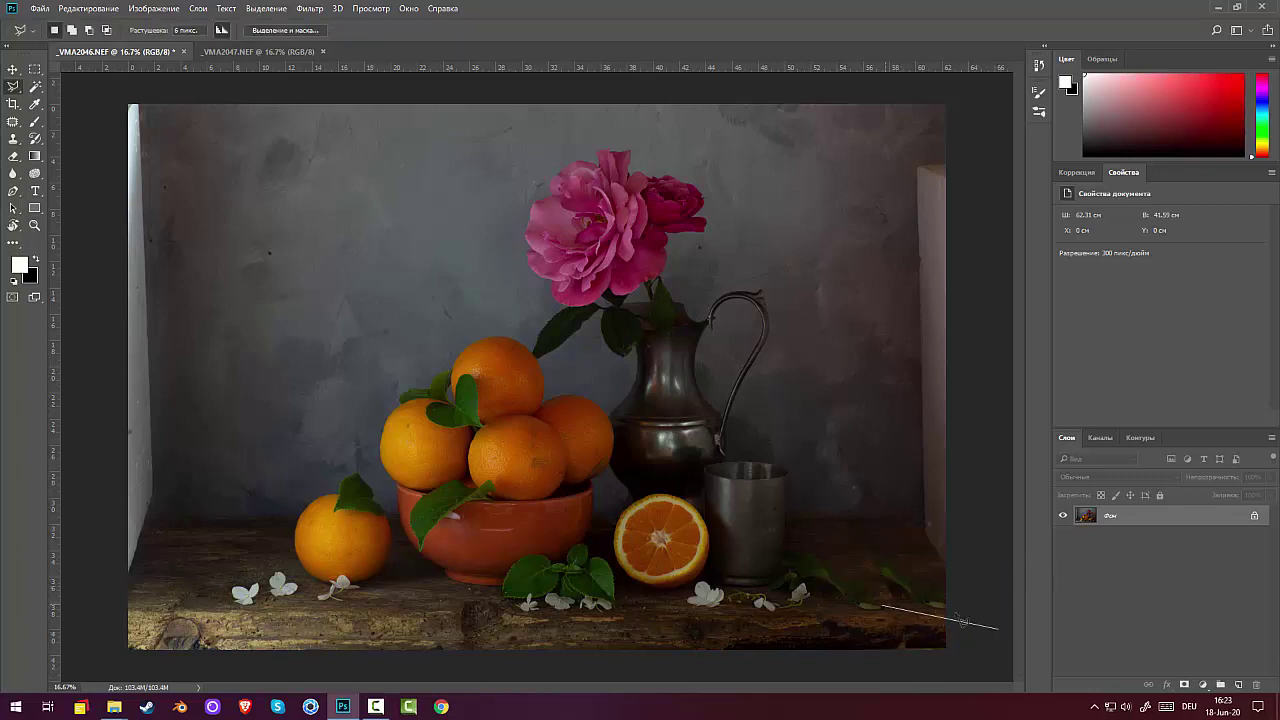
pyautogui.hotkey('ctrl', 'shift', 'd')
pyautogui.hotkey('ctrl', 'd')
# Remove the duplicated leaf and petal and blend the copied tabletop corner with the Patch tool.
pyautogui.click(14, 121)
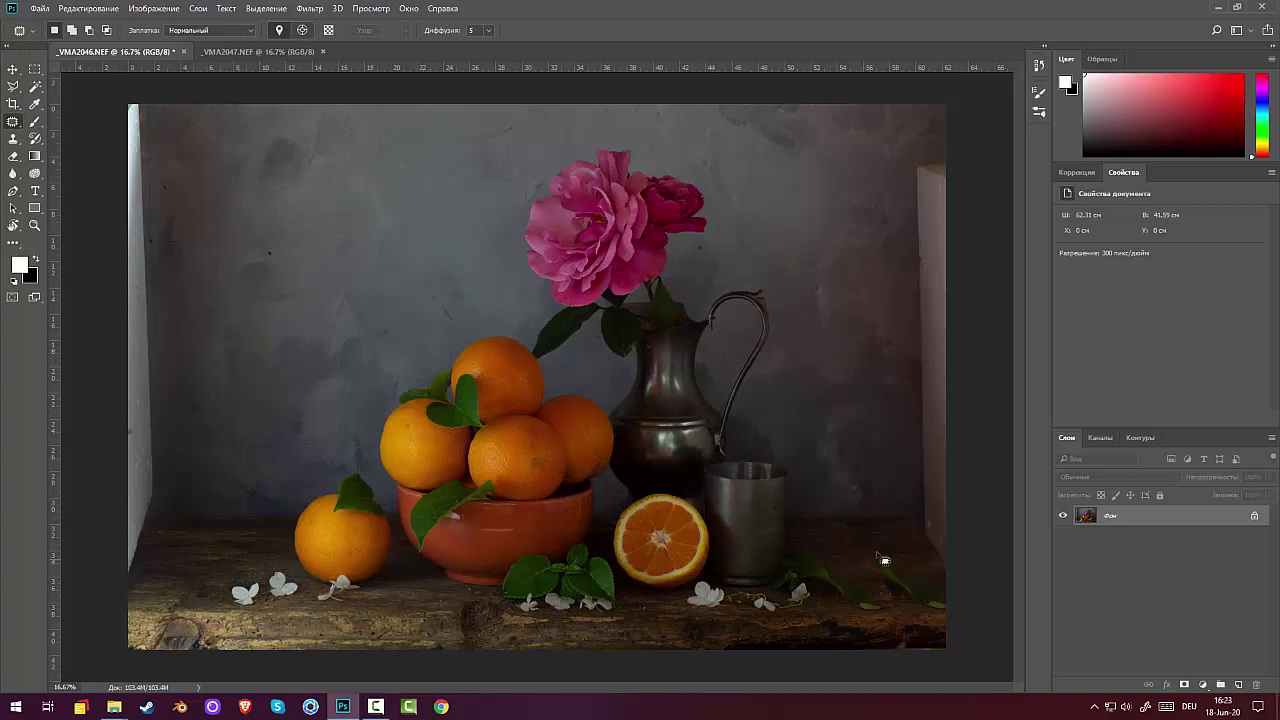
pyautogui.moveTo(871, 576)
pyautogui.mouseDown()
pyautogui.moveTo(908, 606)
pyautogui.moveTo(952, 617)
pyautogui.moveTo(952, 601)
pyautogui.moveTo(894, 562)
pyautogui.moveTo(175, 579)
pyautogui.moveTo(210, 582)
pyautogui.mouseUp()
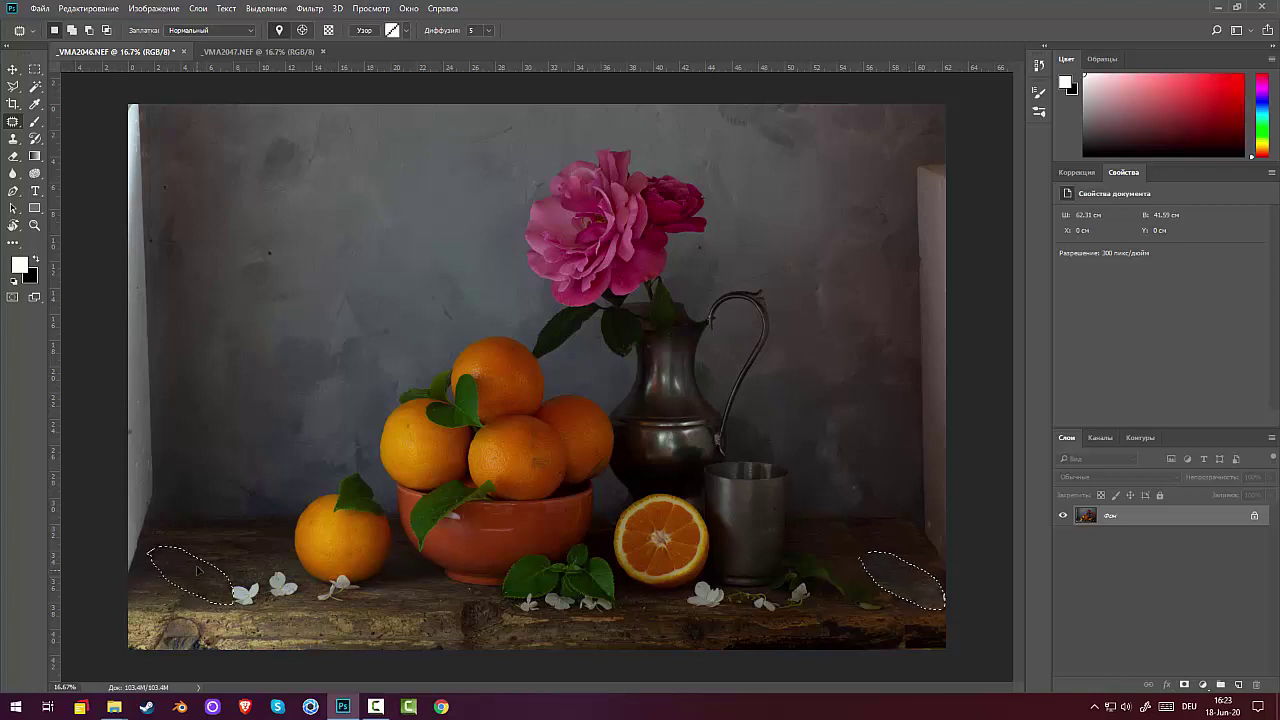
pyautogui.hotkey('ctrl', 'd')
pyautogui.moveTo(879, 552)
pyautogui.mouseDown()
pyautogui.moveTo(842, 534)
pyautogui.moveTo(869, 562)
pyautogui.moveTo(880, 539)
pyautogui.moveTo(896, 650)
pyautogui.moveTo(916, 651)
pyautogui.moveTo(930, 641)
pyautogui.moveTo(912, 616)
pyautogui.moveTo(909, 628)
pyautogui.moveTo(452, 630)
pyautogui.mouseUp()
pyautogui.hotkey('ctrl', 'd')
pyautogui.moveTo(922, 623)
pyautogui.mouseDown()
pyautogui.moveTo(946, 623)
pyautogui.moveTo(823, 644)
pyautogui.mouseUp()
pyautogui.hotkey('ctrl', 'd')
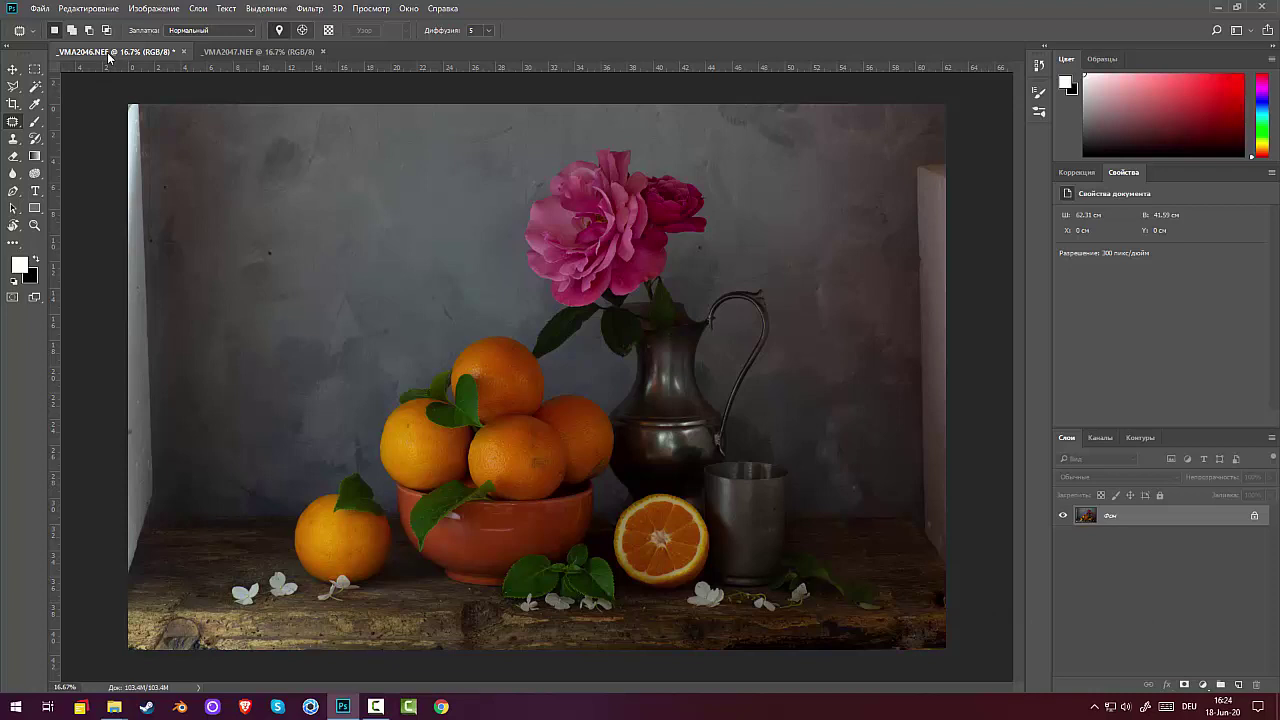
# Try to load the open _VMA2046.NEF and _VMA2047.NEF documents into a layer stack.
pyautogui.click(220, 52)
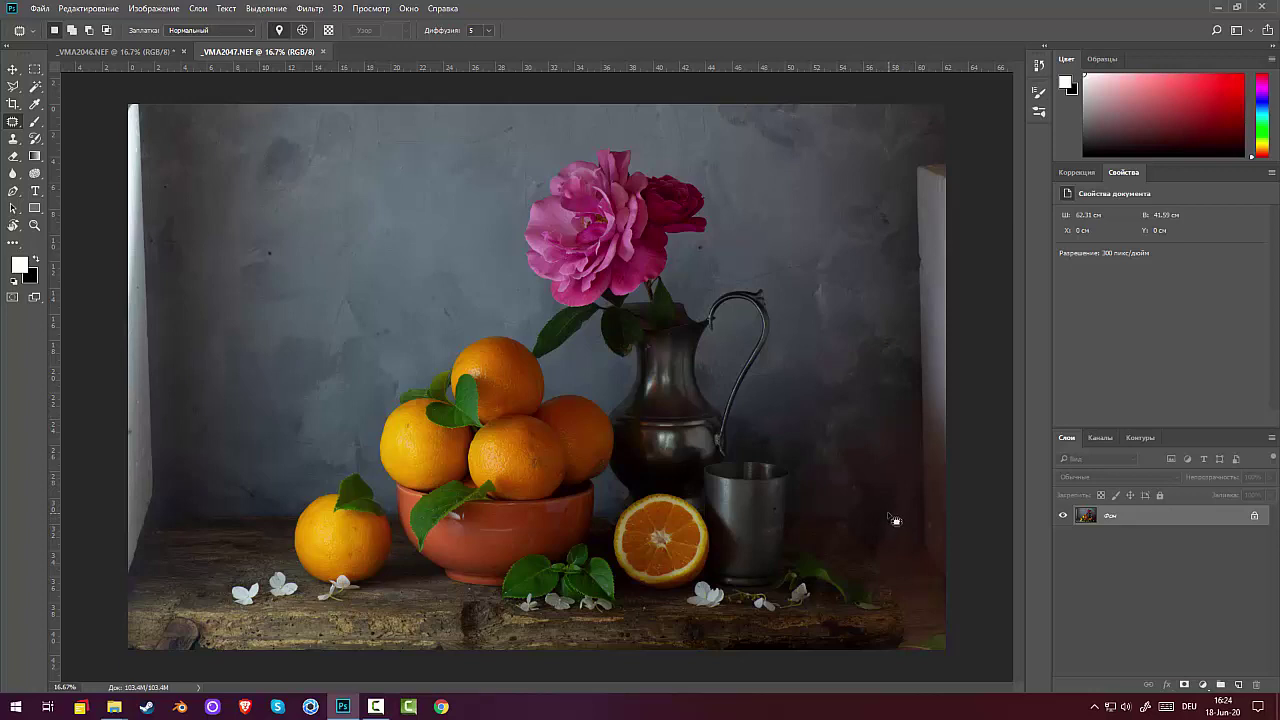
pyautogui.click(43, 12)
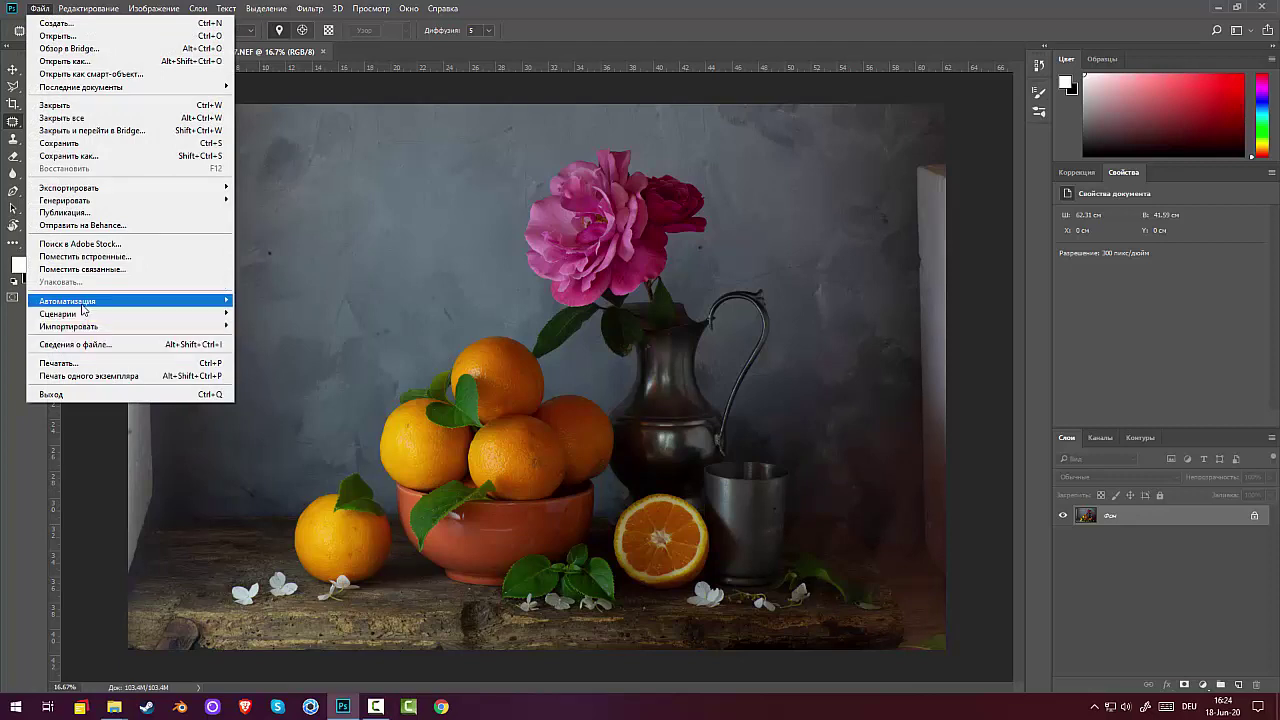
pyautogui.moveTo(82, 313)
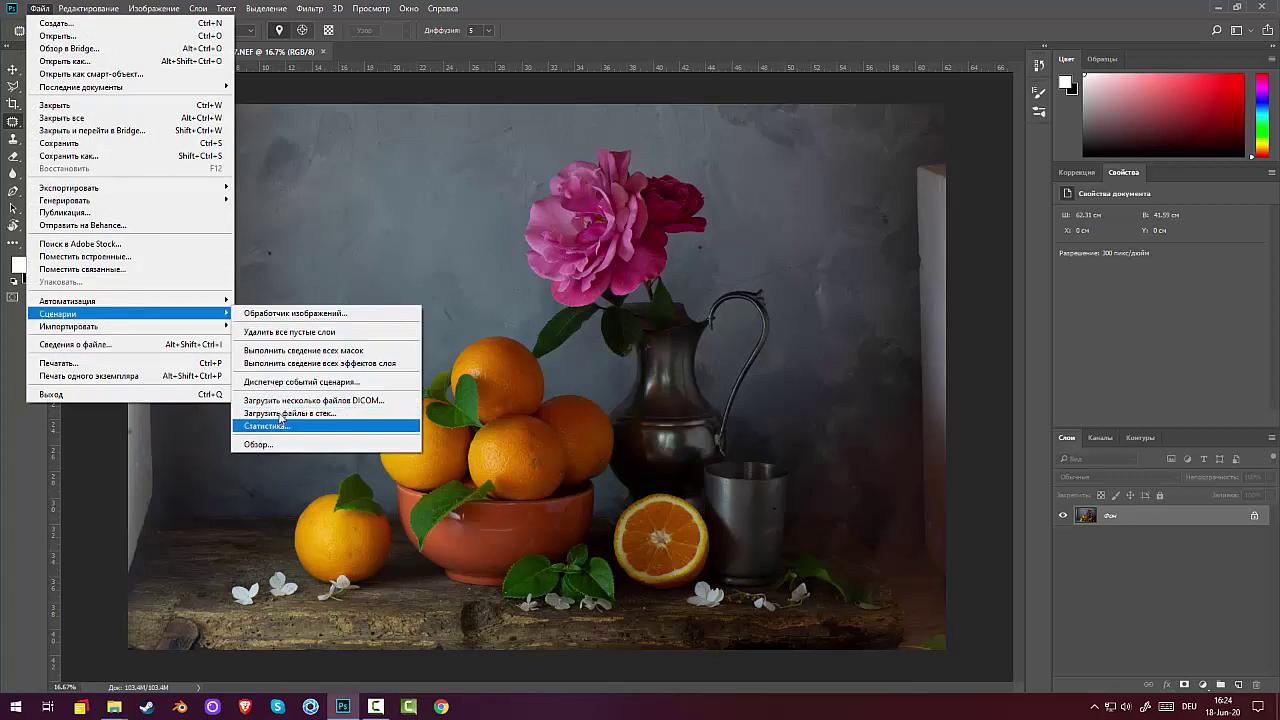
pyautogui.click(268, 412)
pyautogui.click(730, 356)
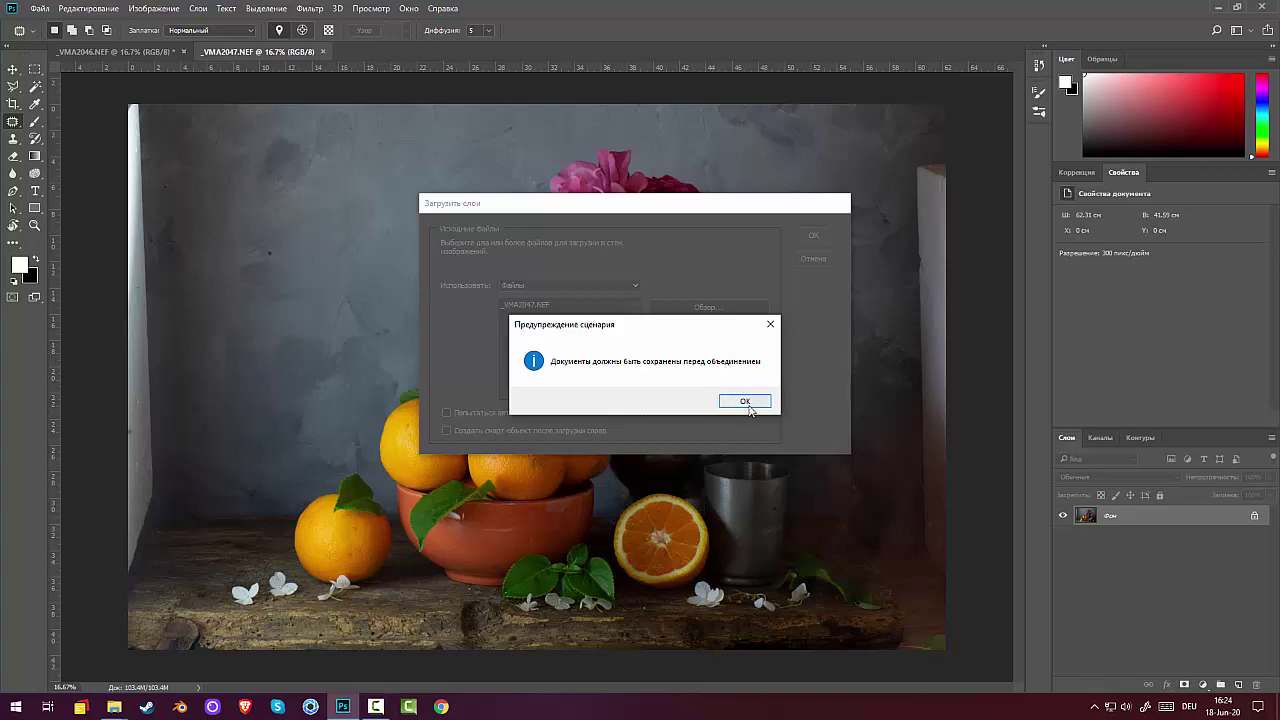
pyautogui.click(747, 402)
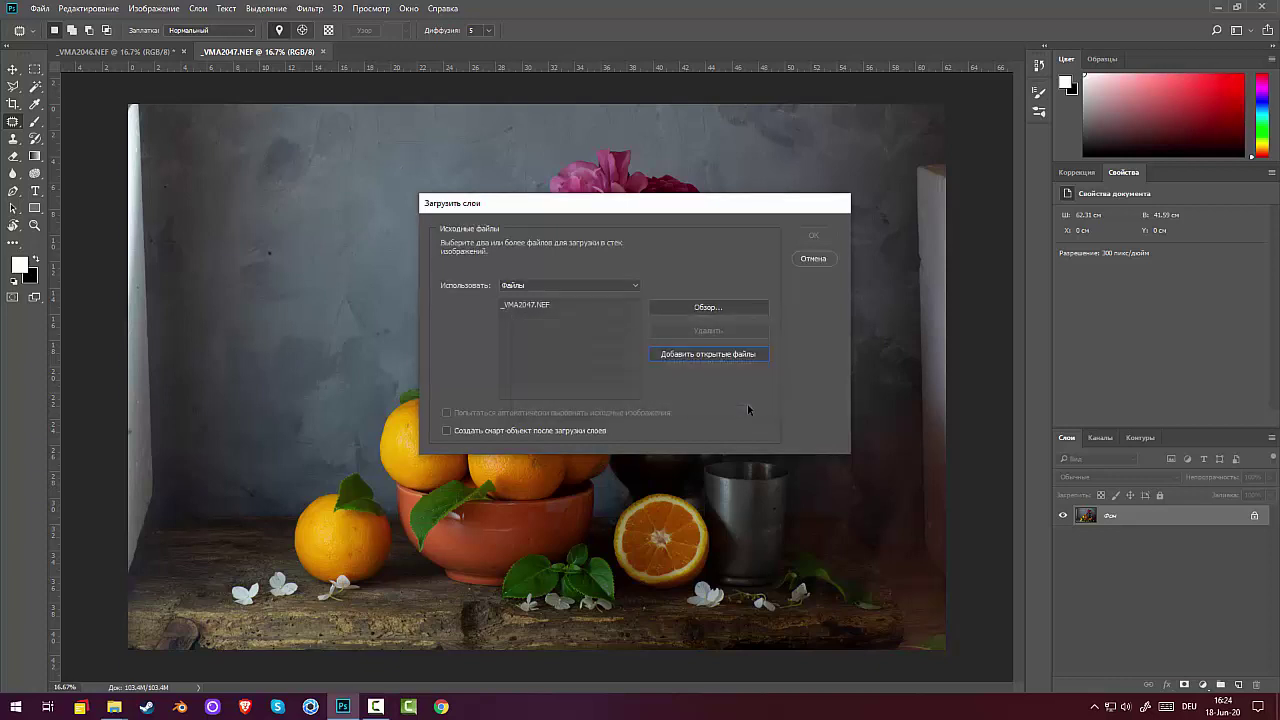
pyautogui.click(815, 258)
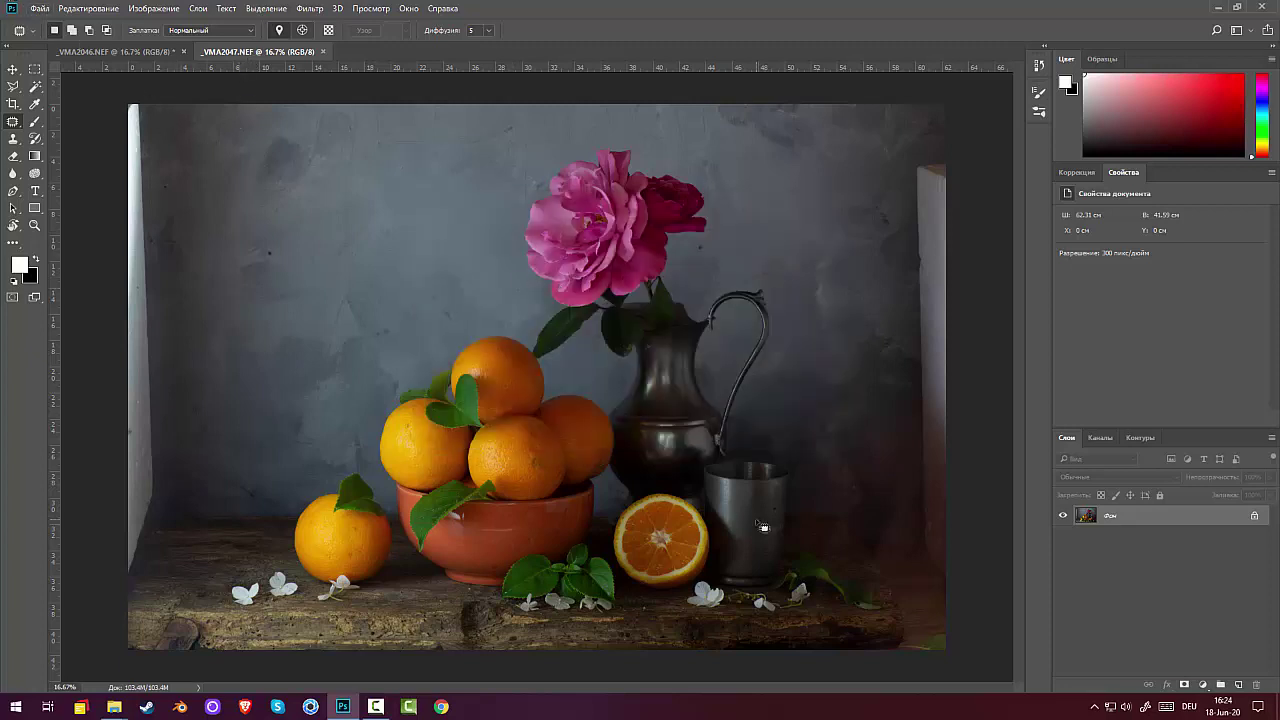
# Export _VMA2047.NEF for web as a JPEG at quality 80, saved to the Desktop as _VMA2047.
pyautogui.hotkey('ctrl', 'alt', 'shift', 's')
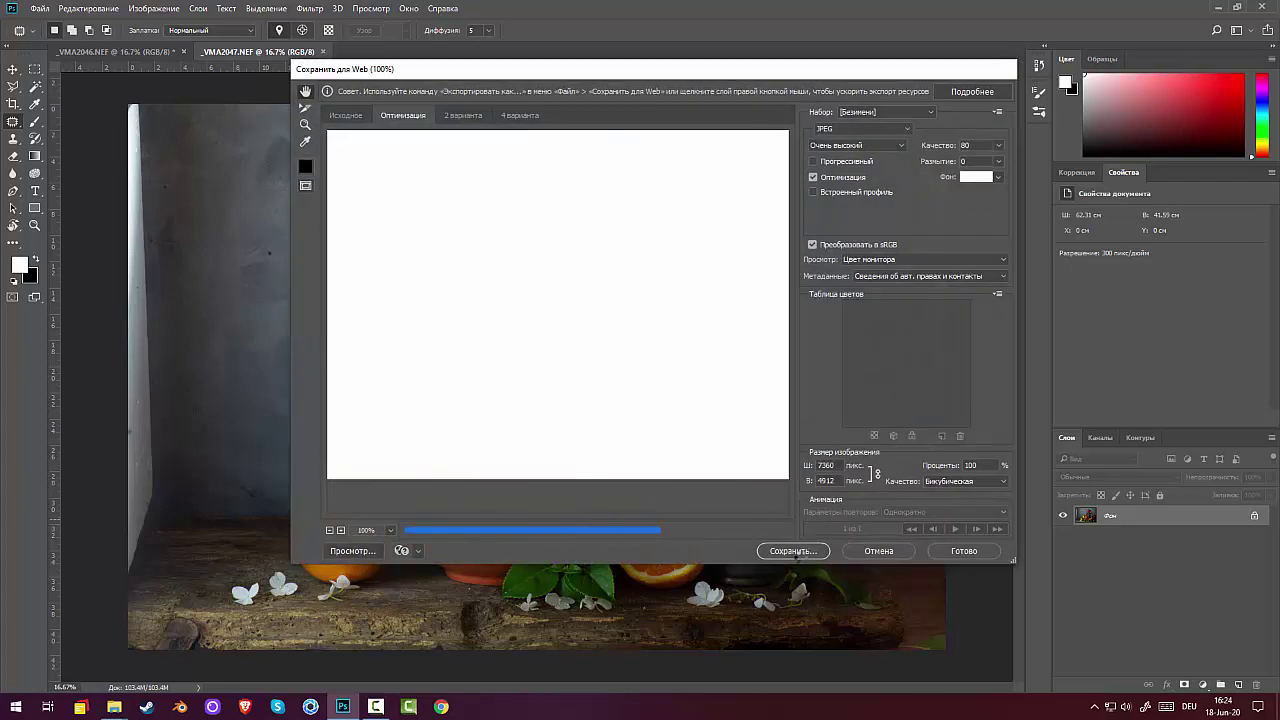
pyautogui.click(791, 553)
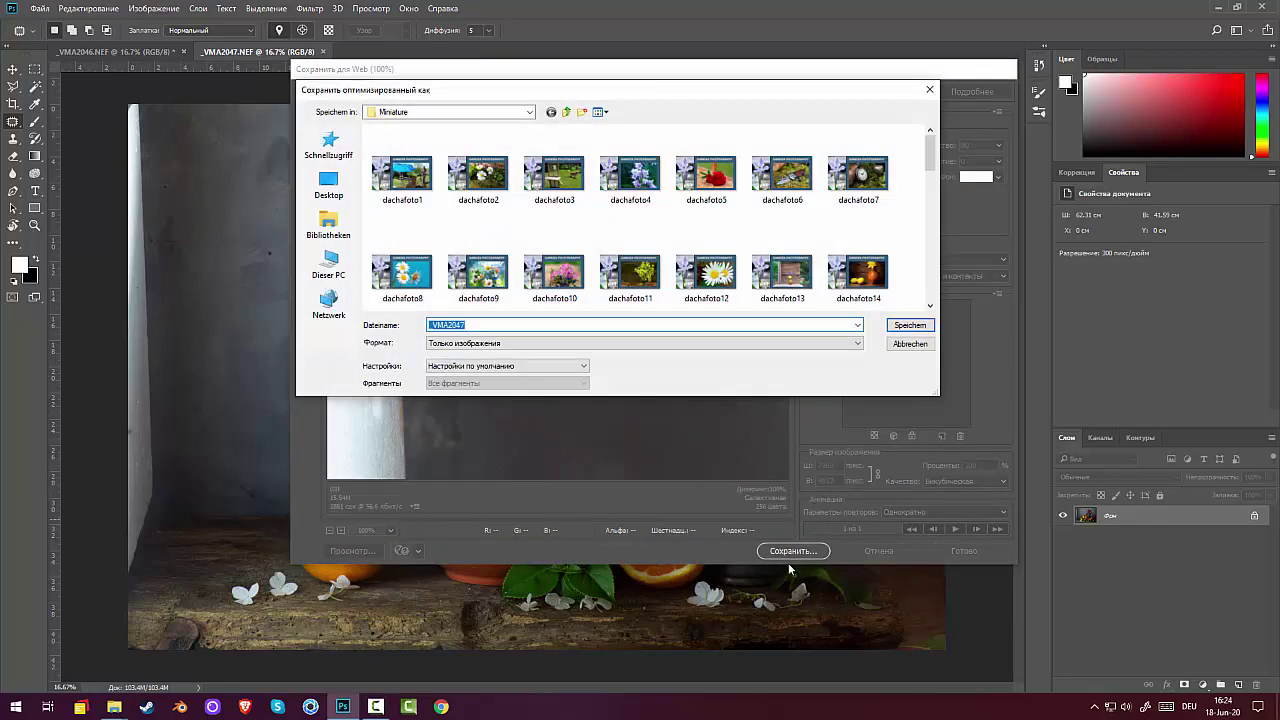
pyautogui.click(333, 264)
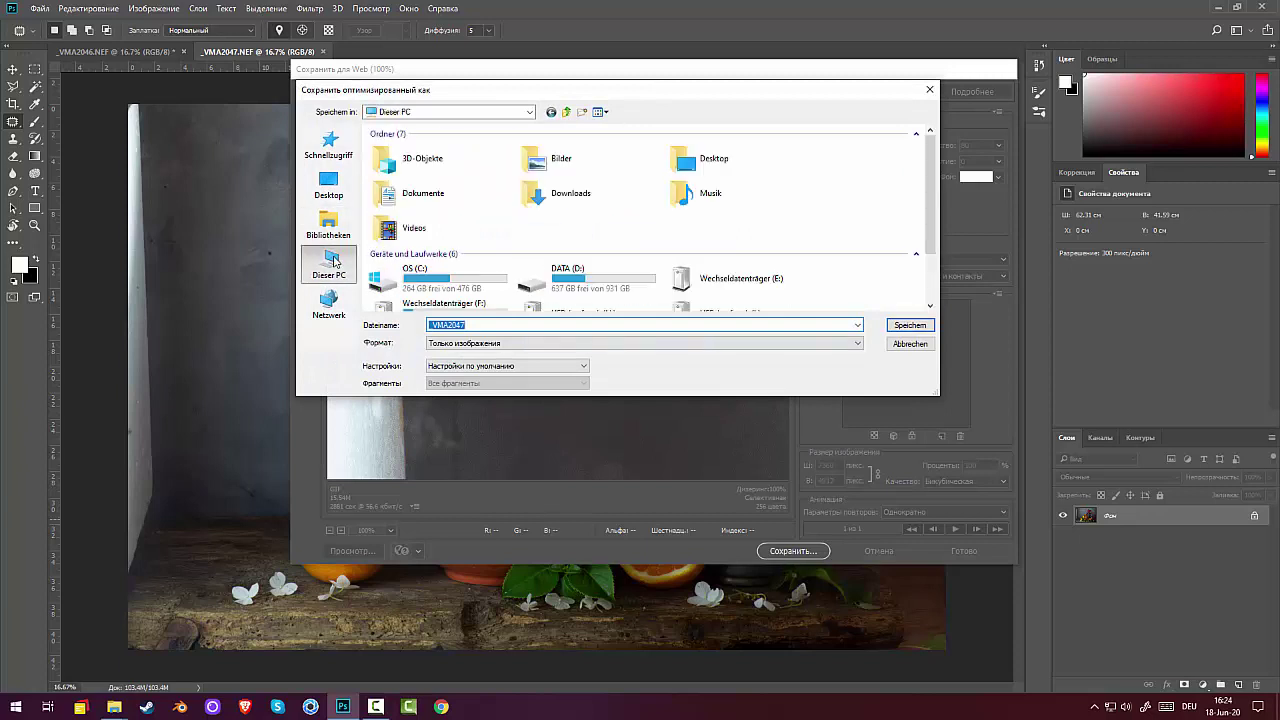
pyautogui.click(328, 185)
pyautogui.click(927, 343)
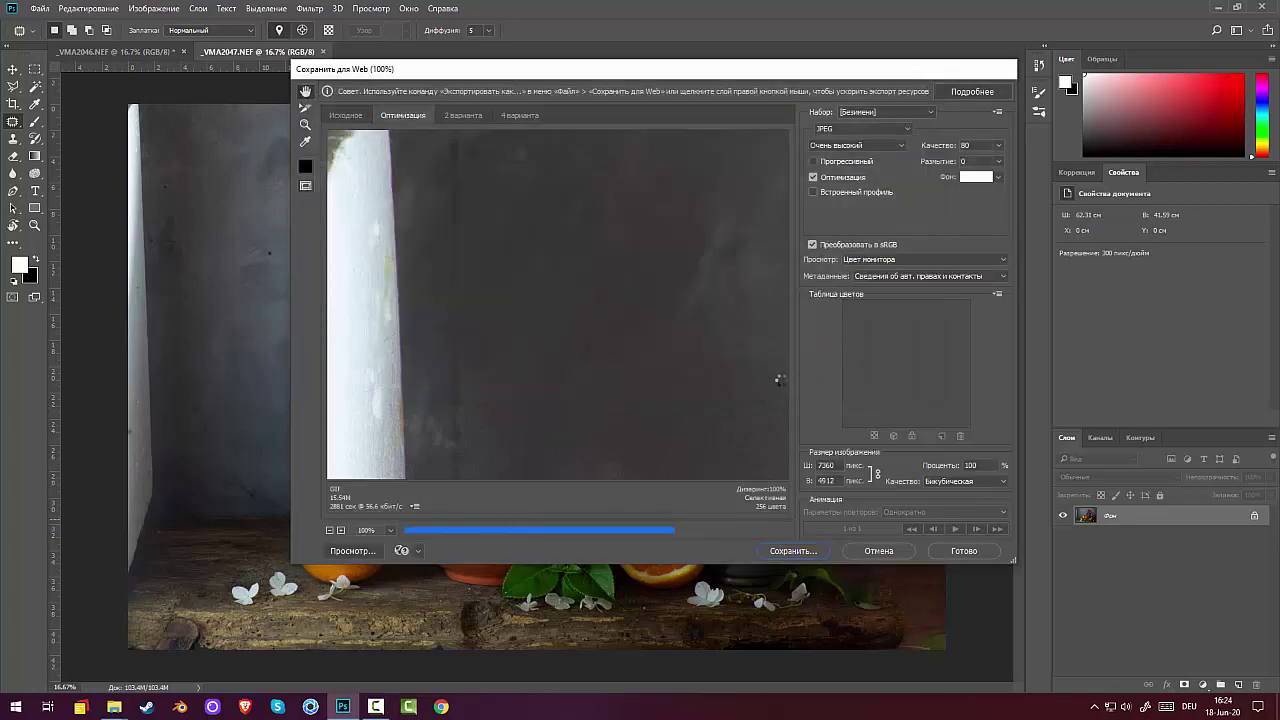
pyautogui.press('Escape')
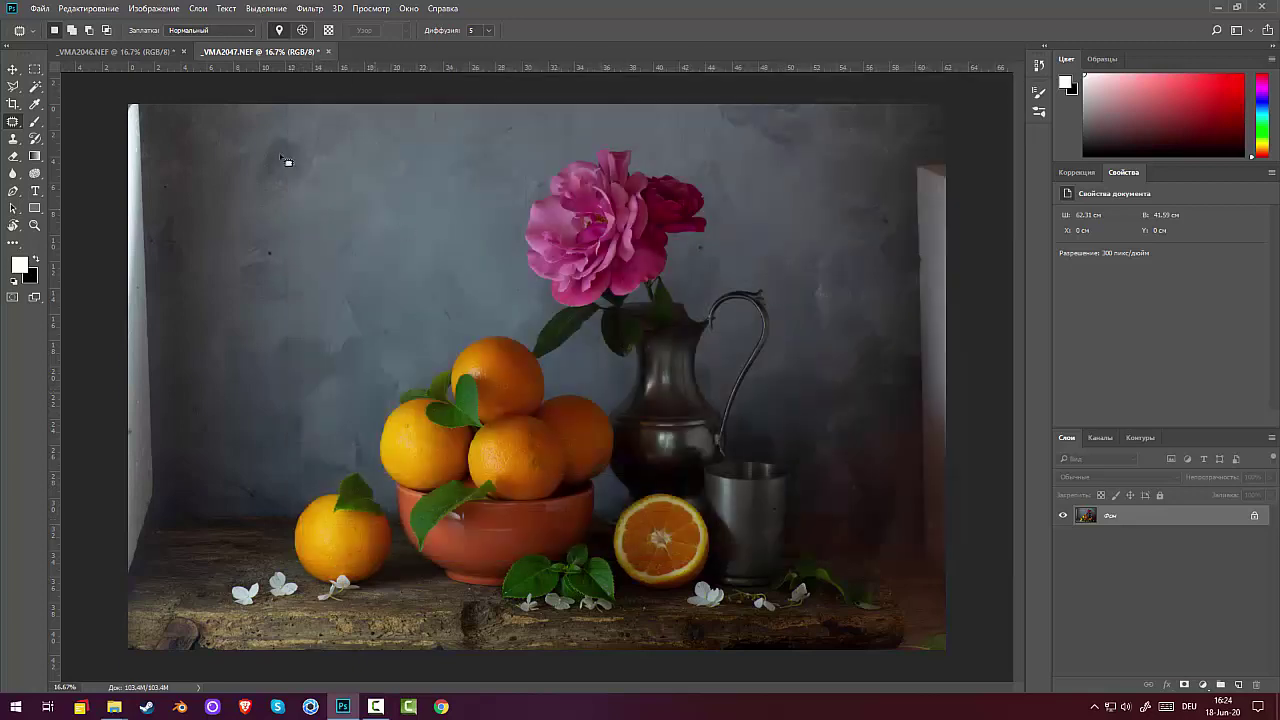
# Export the retouched _VMA2046.NEF for web as a JPEG at quality 80, saved to the Desktop as _VMA2046.
pyautogui.click(140, 51)
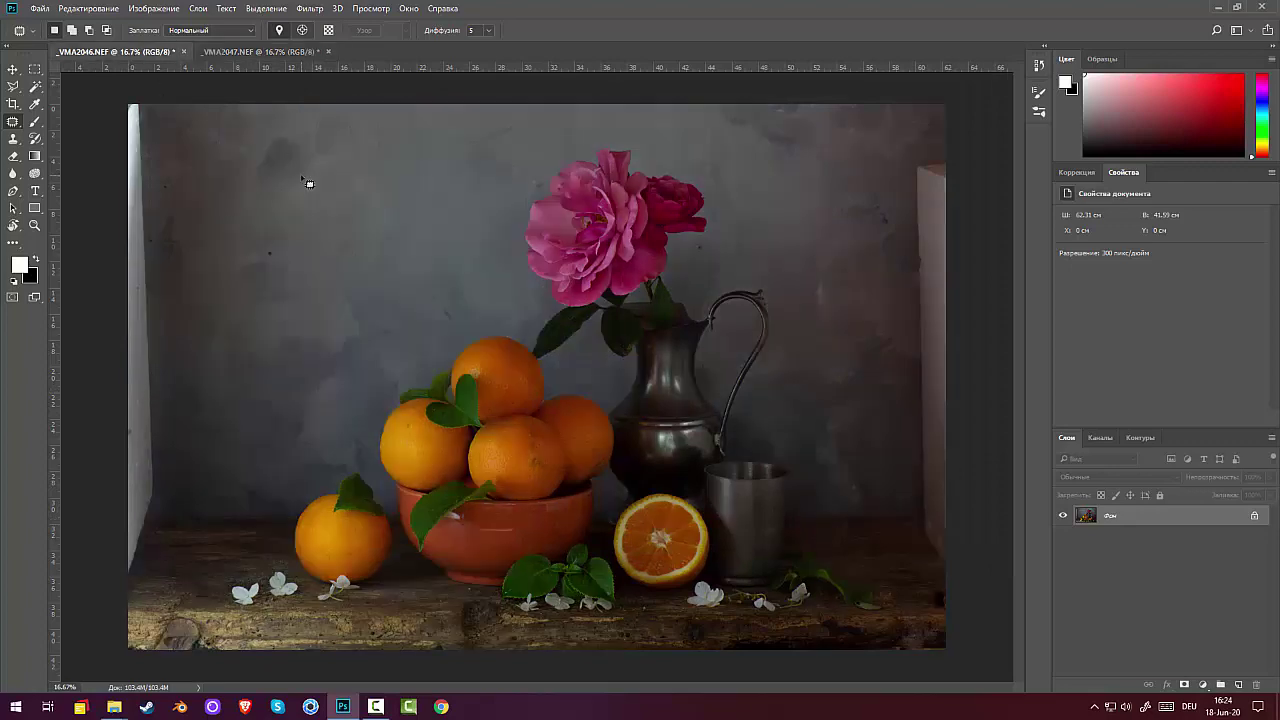
pyautogui.hotkey('ctrl', 'alt', 'shift', 's')
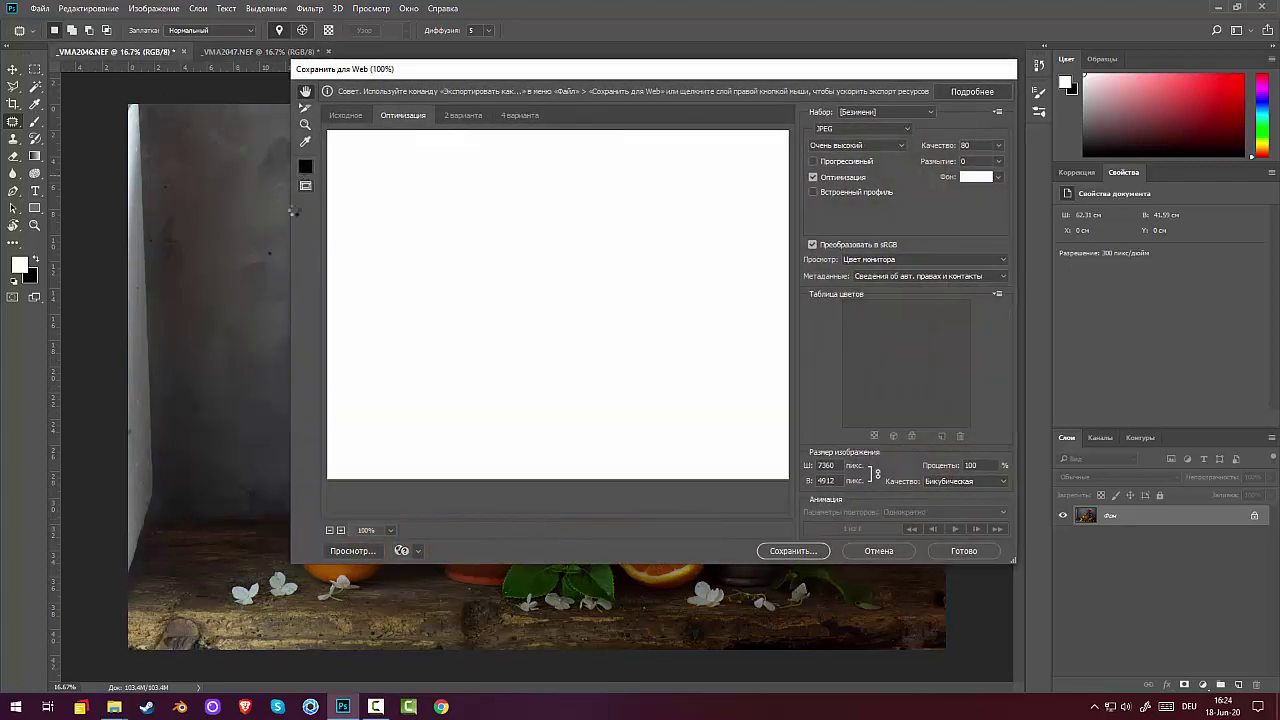
pyautogui.click(796, 553)
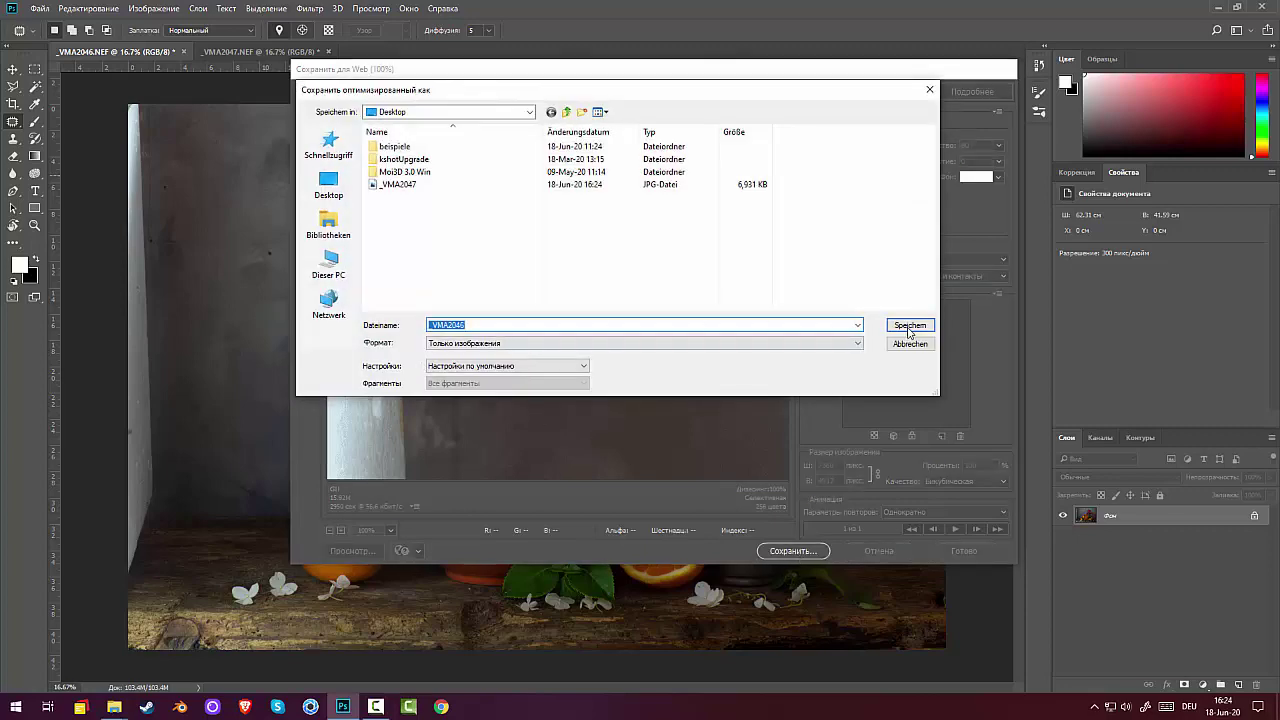
pyautogui.click(909, 327)
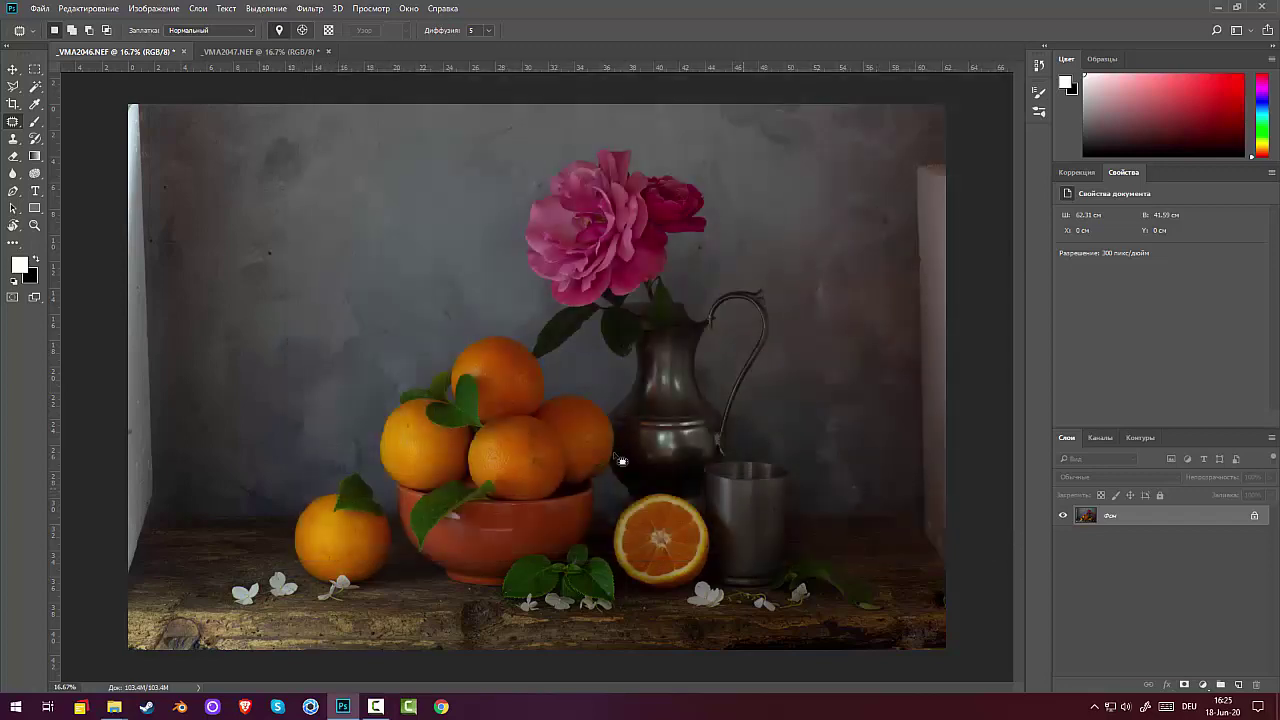
pyautogui.click(38, 9)
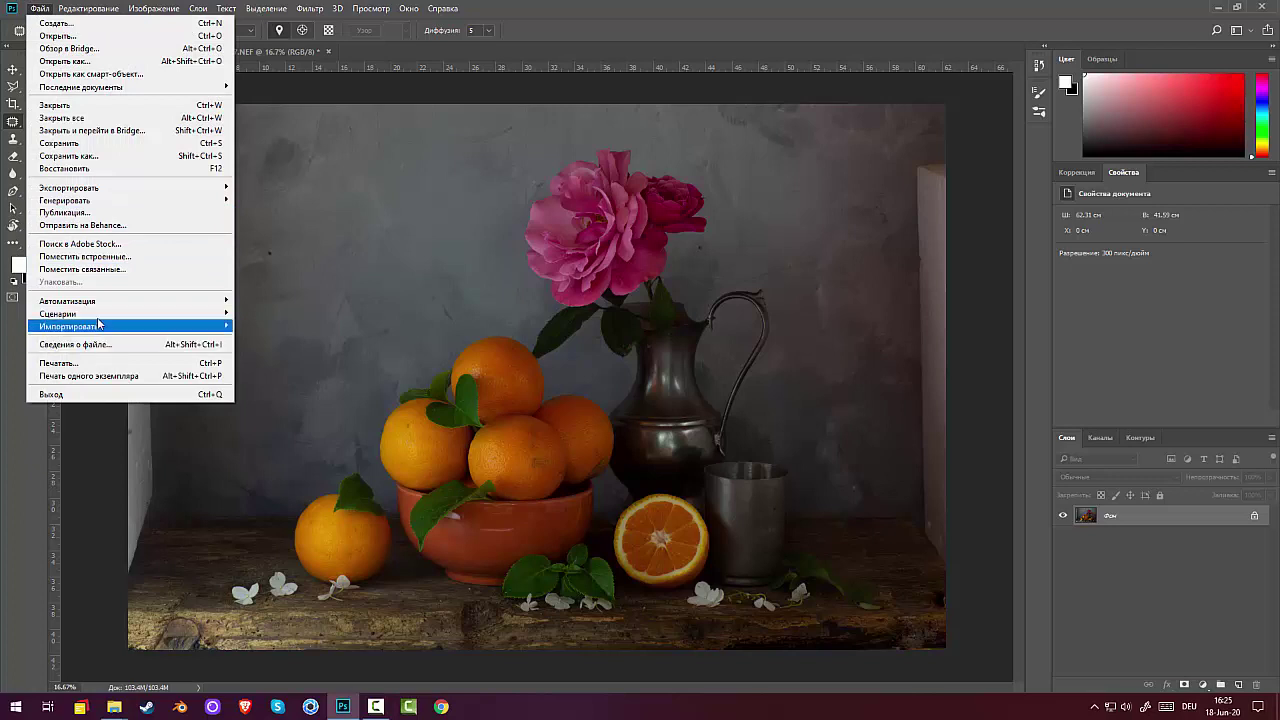
pyautogui.moveTo(136, 314)
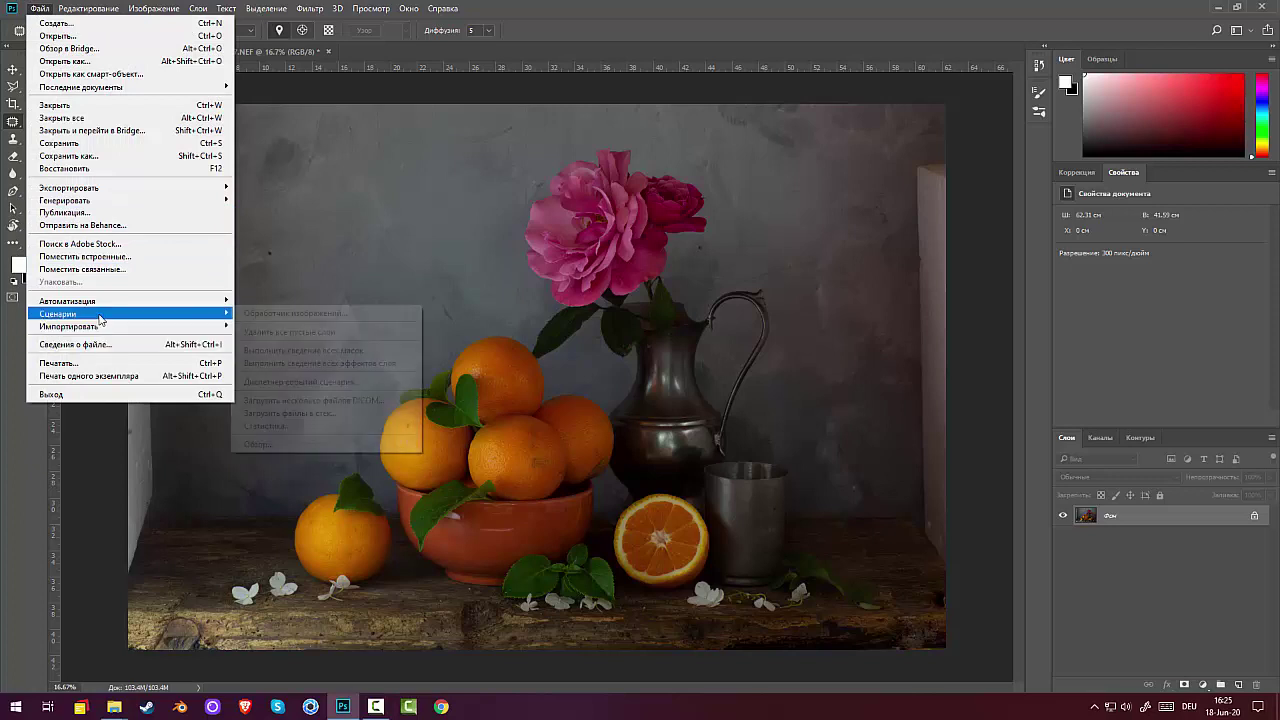
pyautogui.click(316, 414)
pyautogui.click(741, 355)
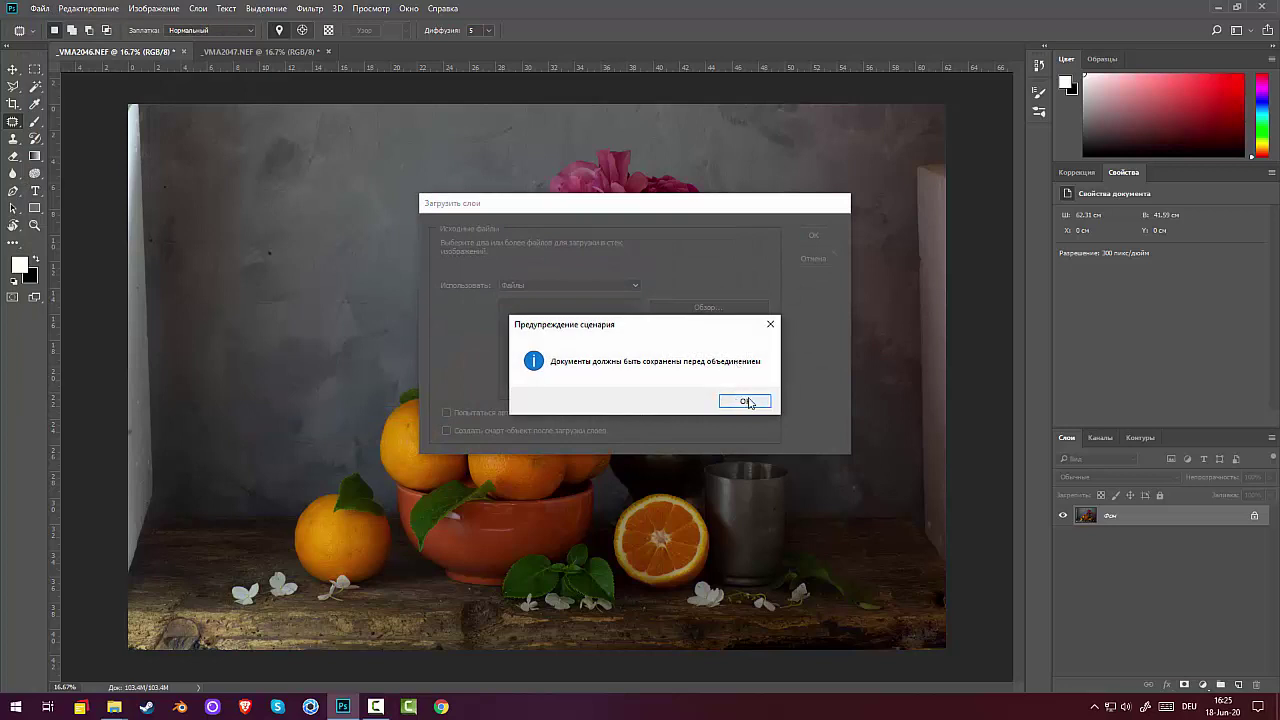
pyautogui.click(745, 401)
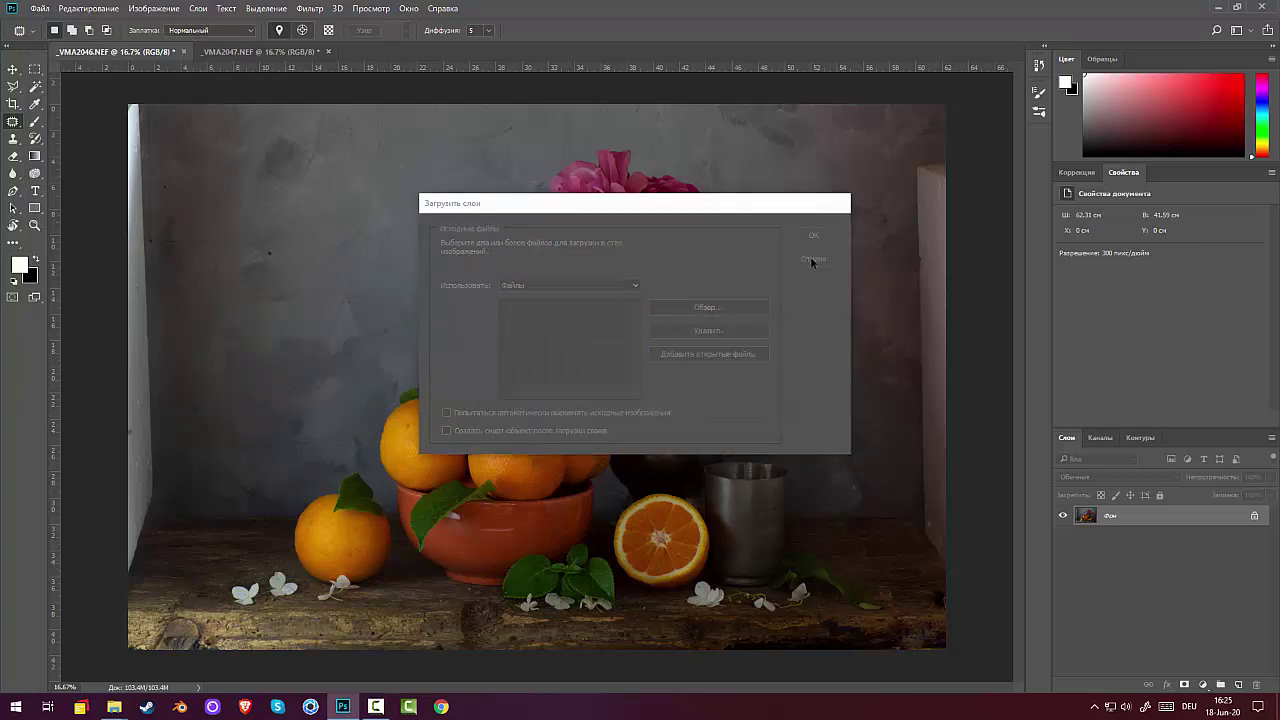
pyautogui.click(813, 258)
# Close the _VMA2047.NEF and _VMA2046.NEF documents without saving the changes.
pyautogui.click(328, 51)
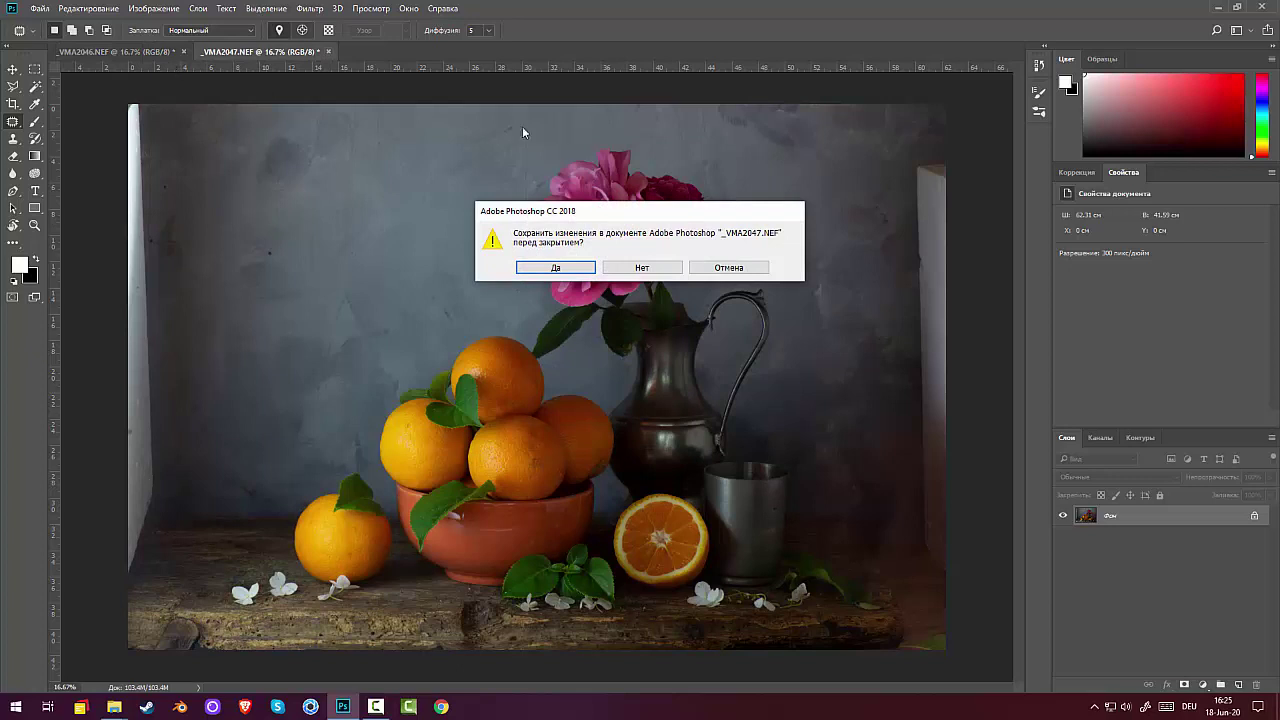
pyautogui.click(645, 269)
pyautogui.click(183, 52)
pyautogui.click(642, 269)
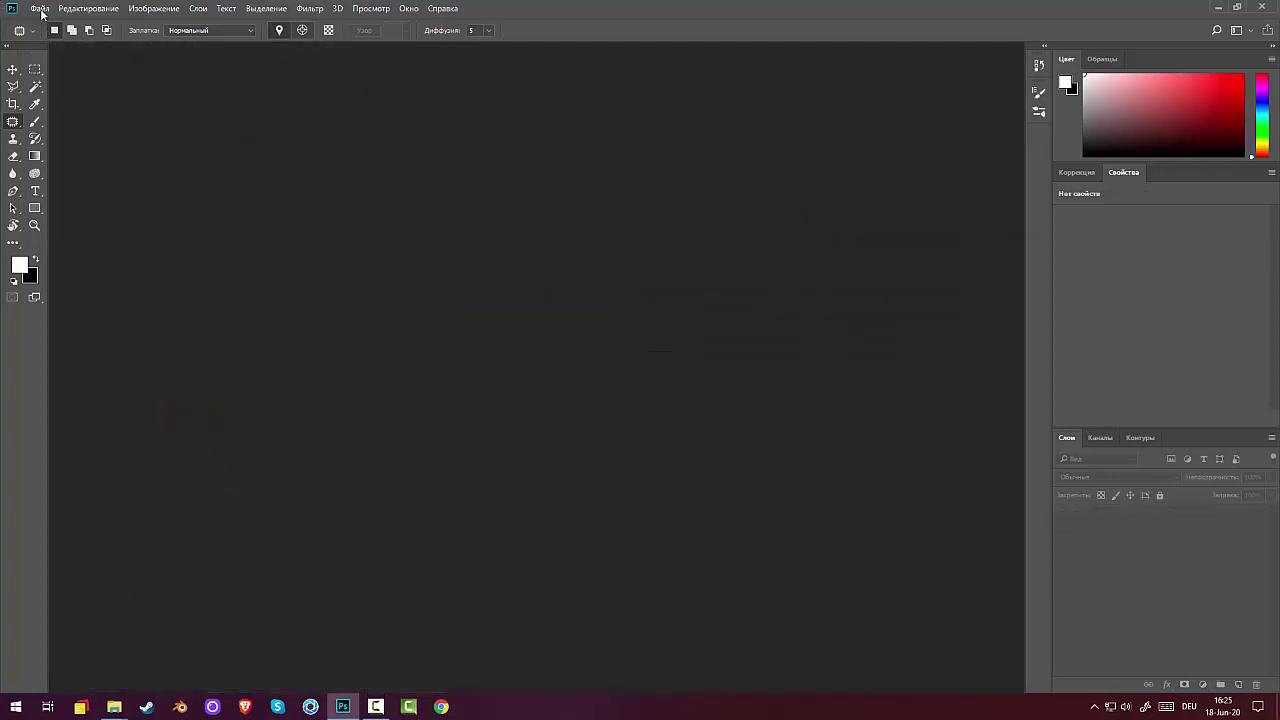
# Open the exported _VMA2046 and _VMA2047 JPEGs together from the Desktop.
pyautogui.click(42, 12)
pyautogui.click(54, 37)
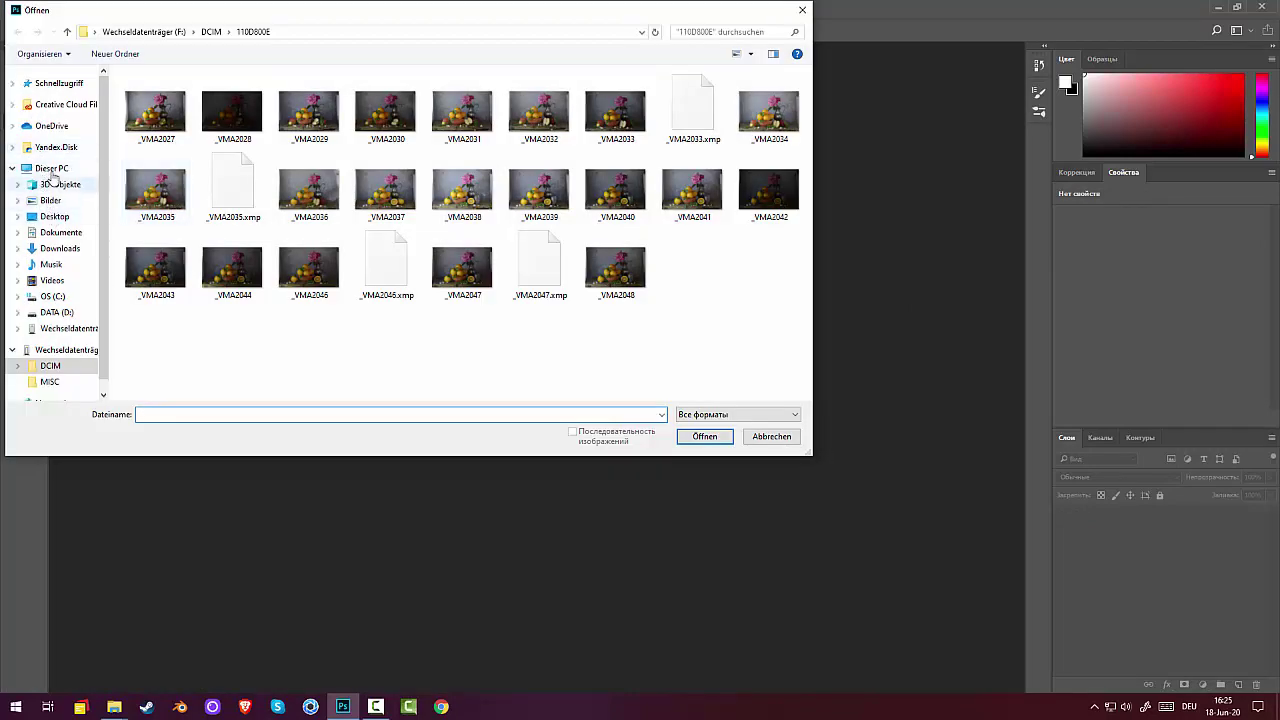
pyautogui.click(58, 218)
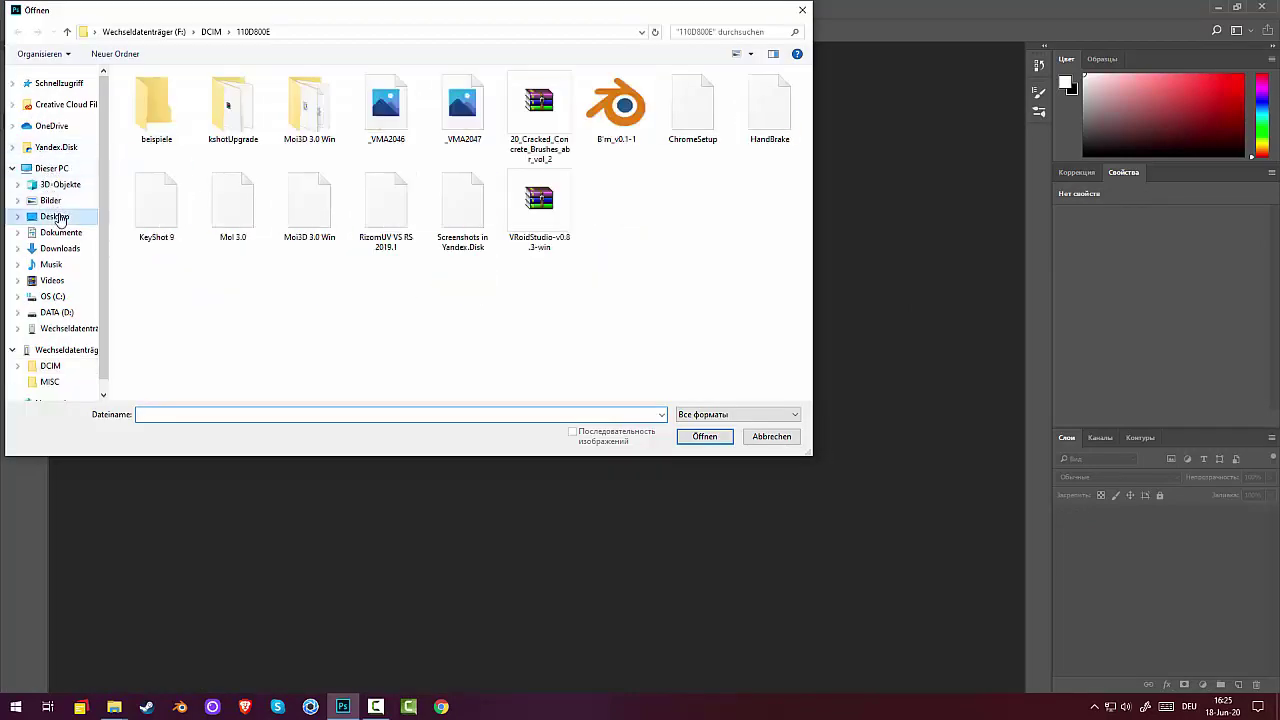
pyautogui.click(386, 105)
pyautogui.keyDown('ctrl'); pyautogui.click(462, 105); pyautogui.keyUp('ctrl')
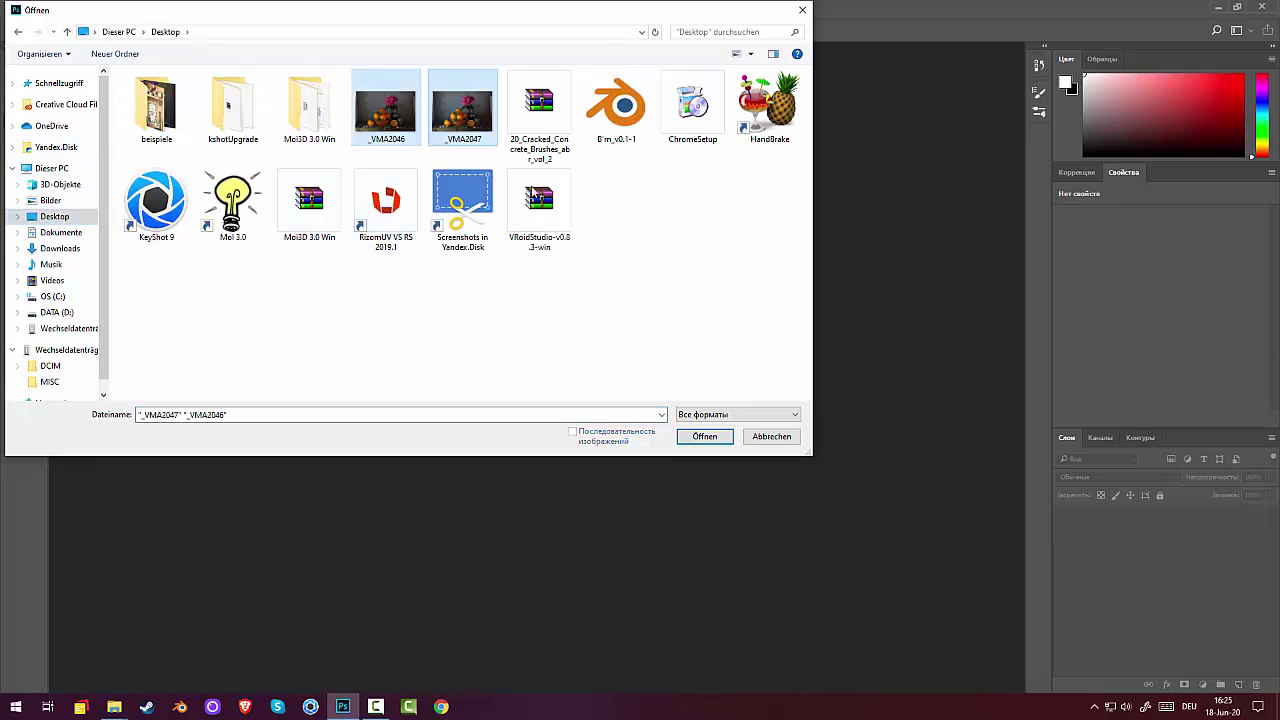
pyautogui.click(696, 434)
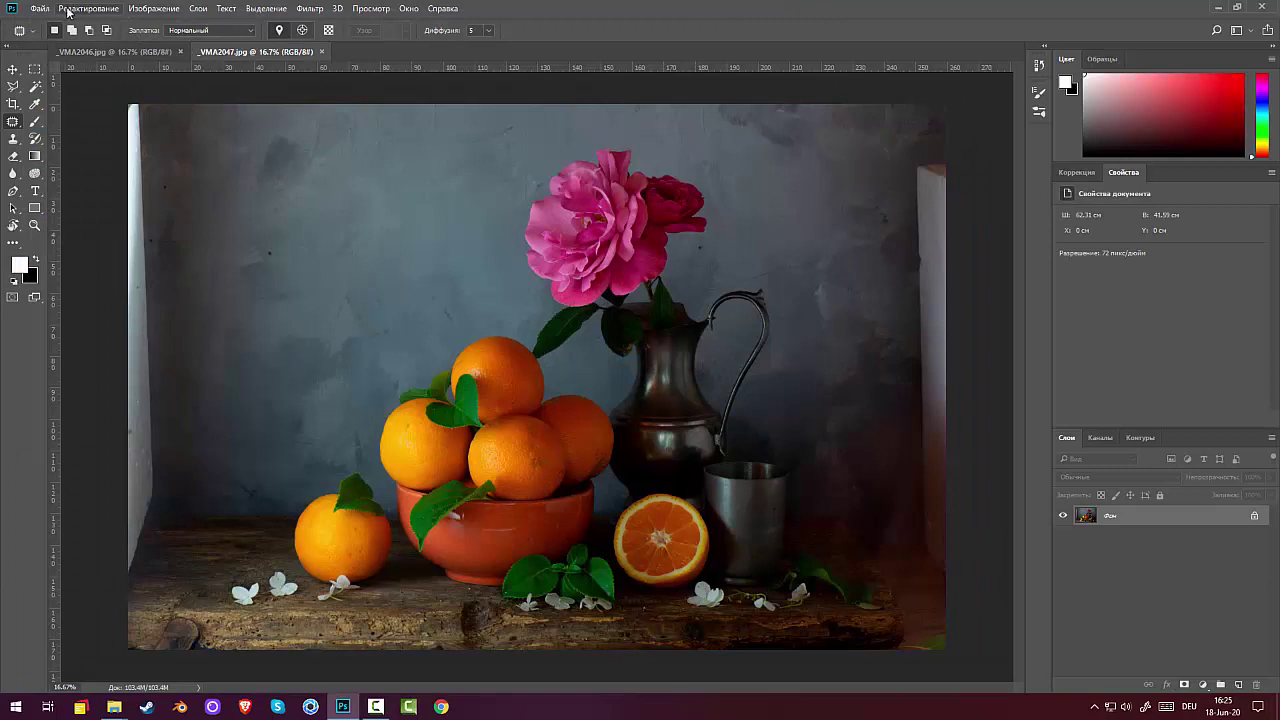
# Load the open _VMA2046.jpg and _VMA2047.jpg files into a layer stack with automatic alignment of the source images.
pyautogui.click(40, 8)
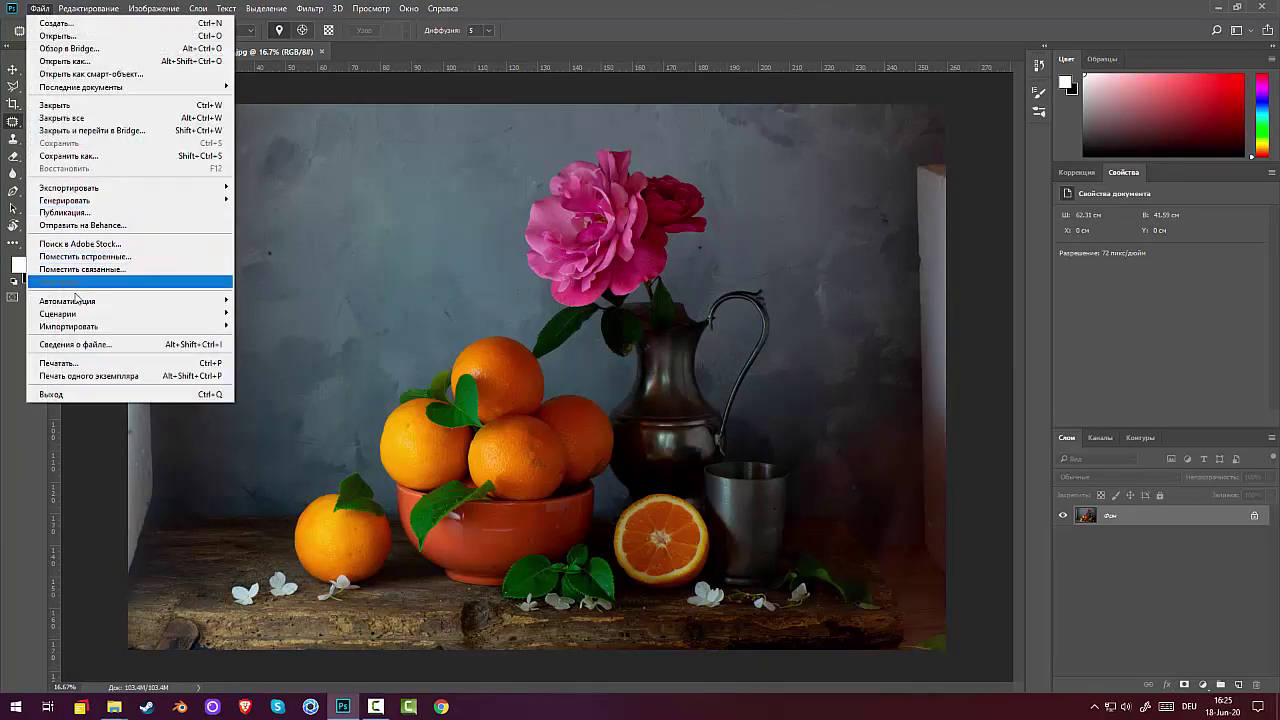
pyautogui.moveTo(97, 315)
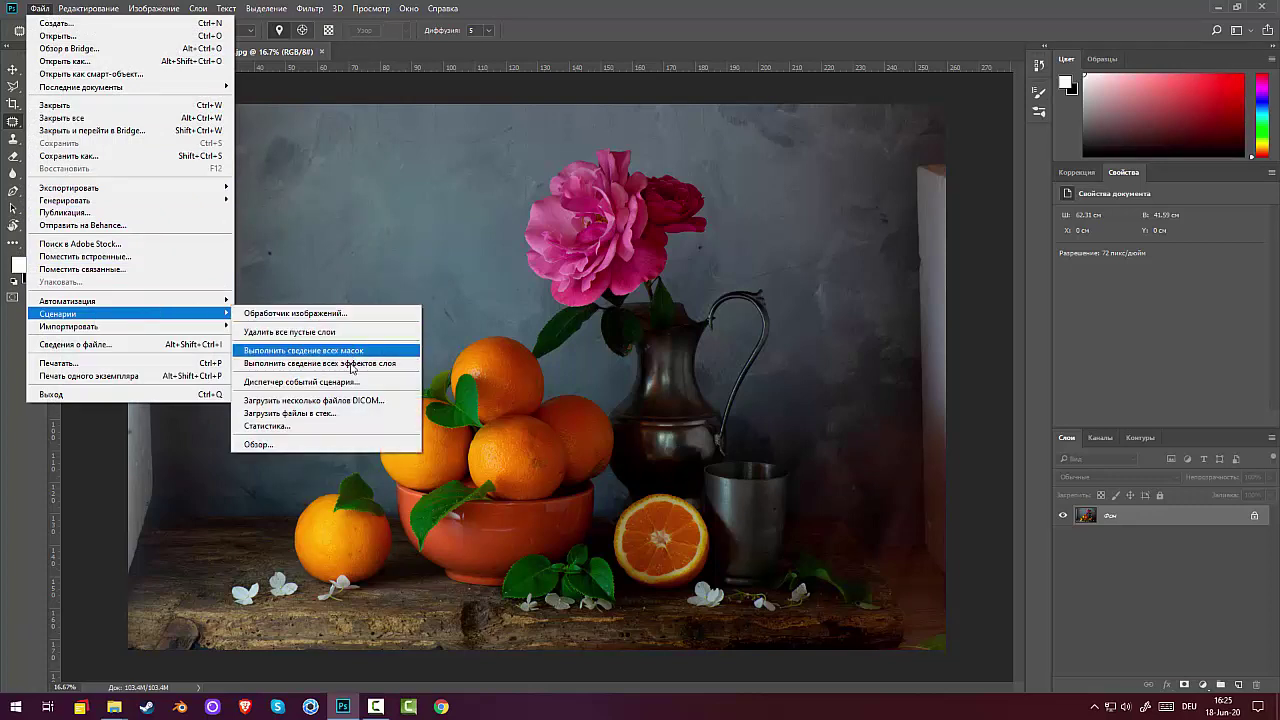
pyautogui.click(316, 416)
pyautogui.click(700, 356)
pyautogui.click(447, 413)
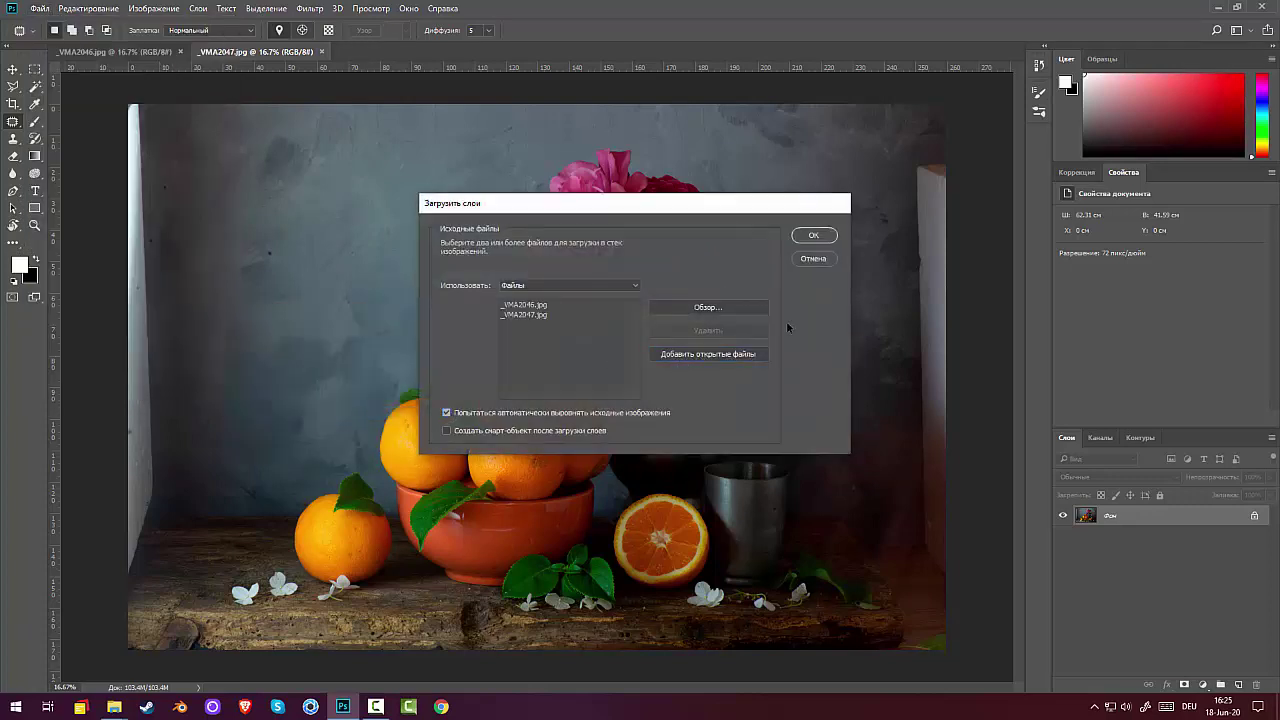
pyautogui.click(813, 235)
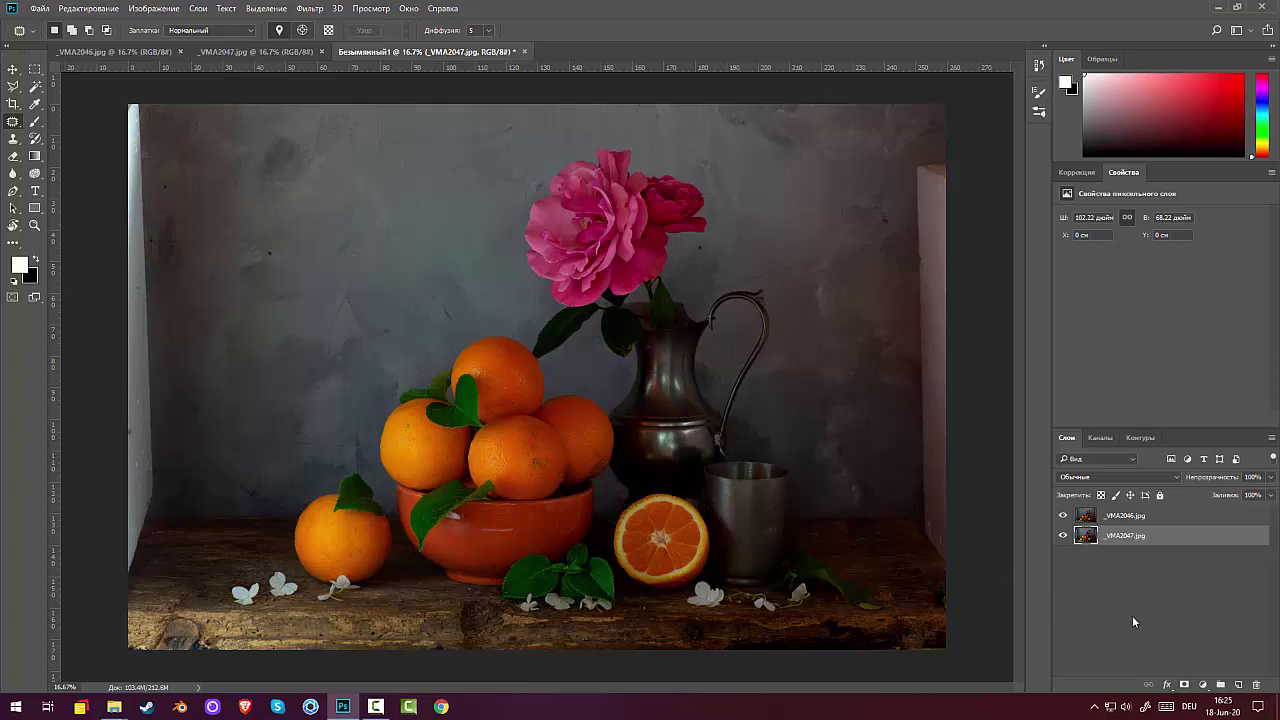
# Add a Color Balance adjustment above _VMA2046.jpg with midtone Yellow–Blue at +14 and merge it into that layer.
pyautogui.click(1062, 516)
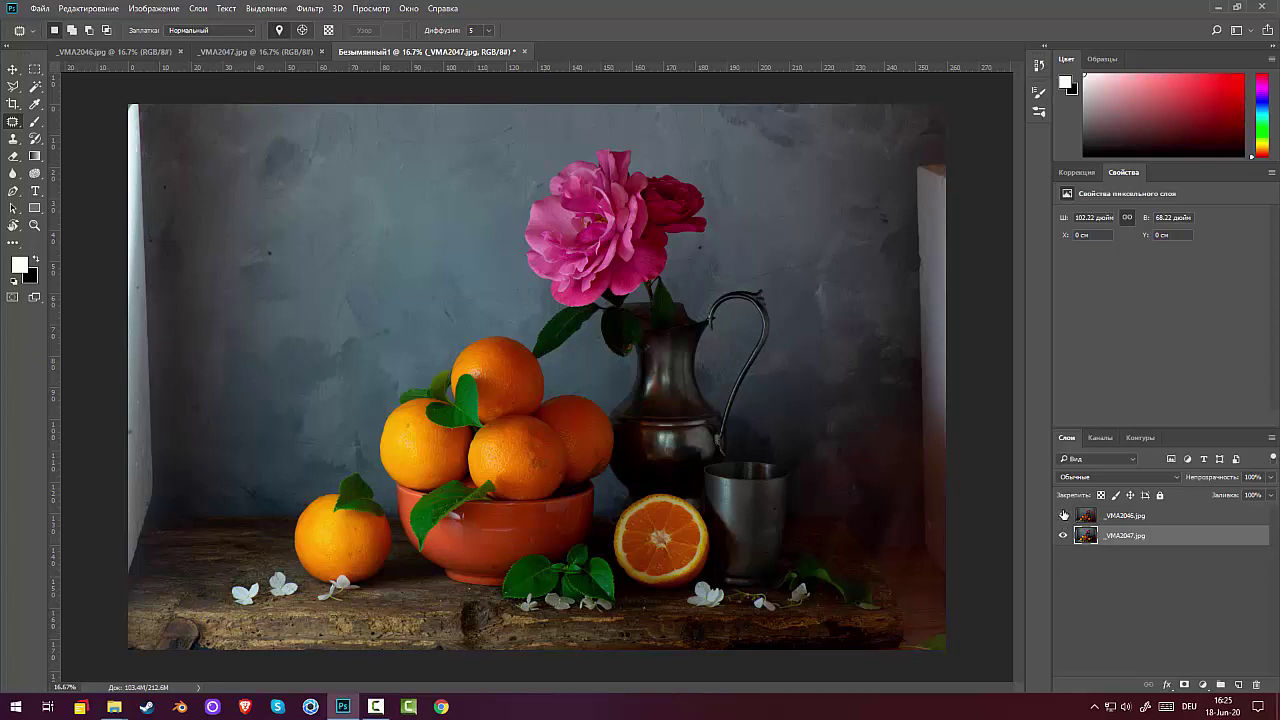
pyautogui.click(1063, 515)
pyautogui.click(1140, 521)
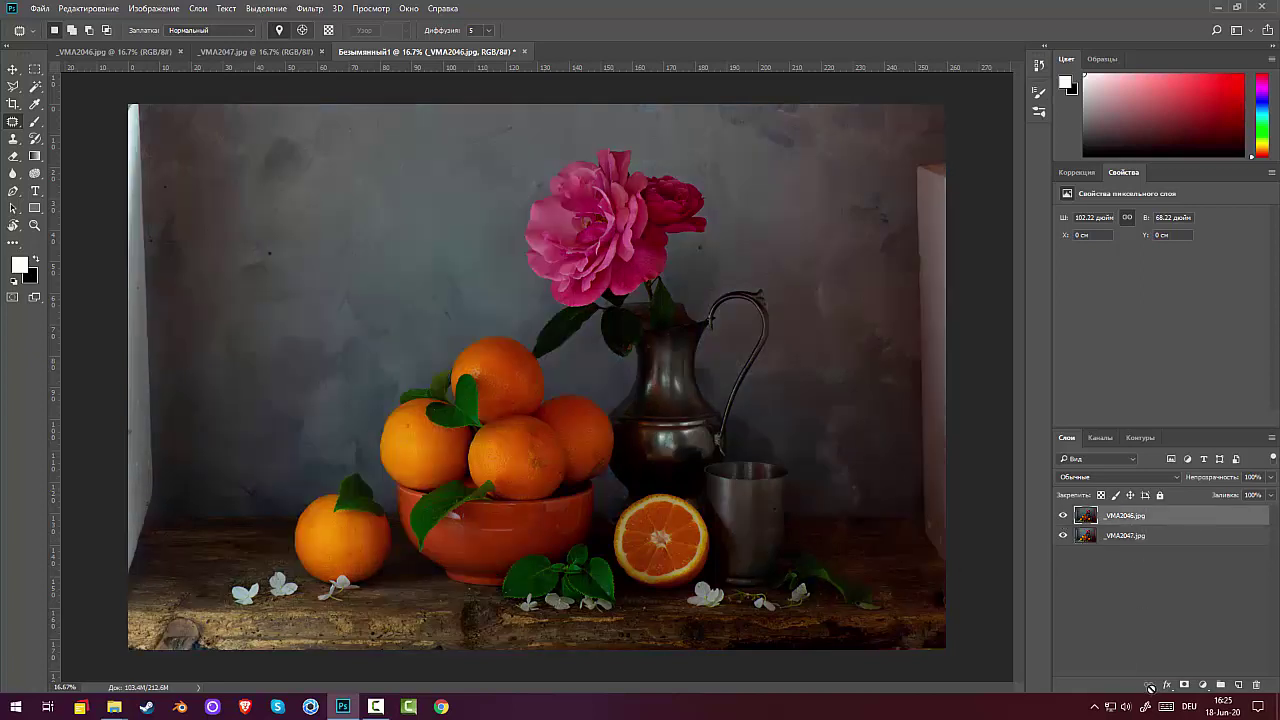
pyautogui.click(1078, 178)
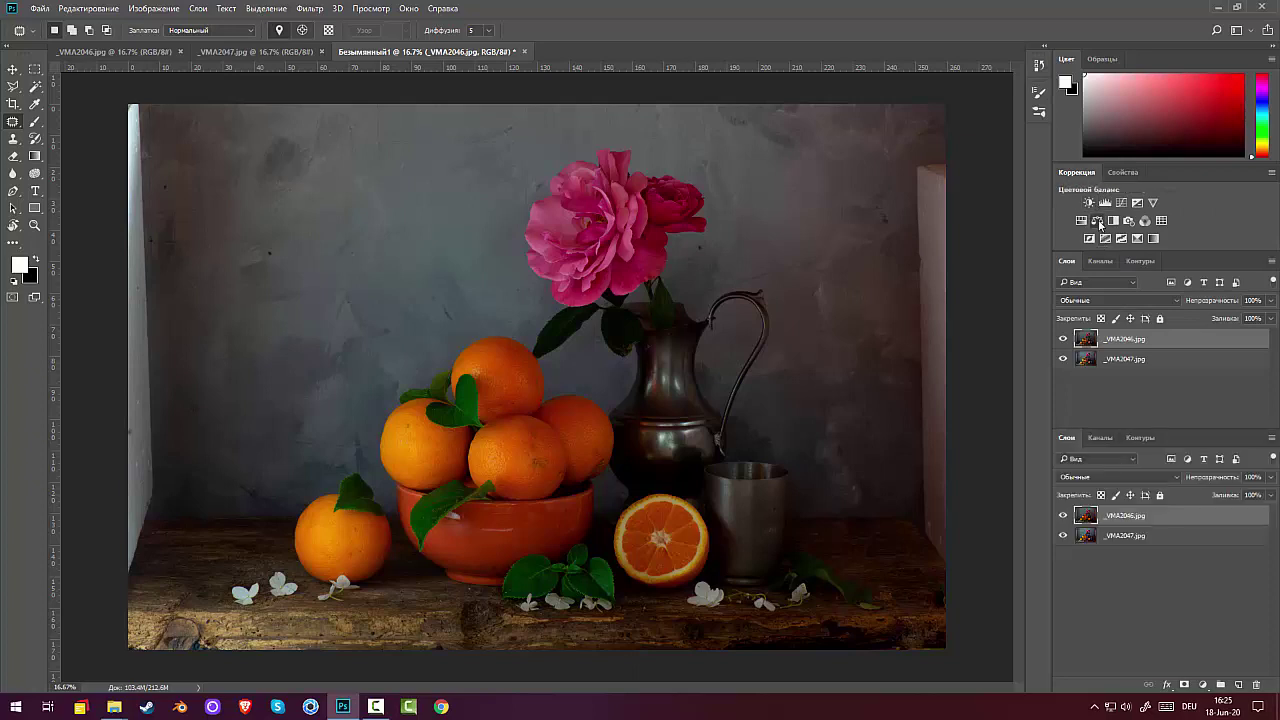
pyautogui.click(1098, 221)
pyautogui.moveTo(1145, 294); pyautogui.dragTo(1163, 294)
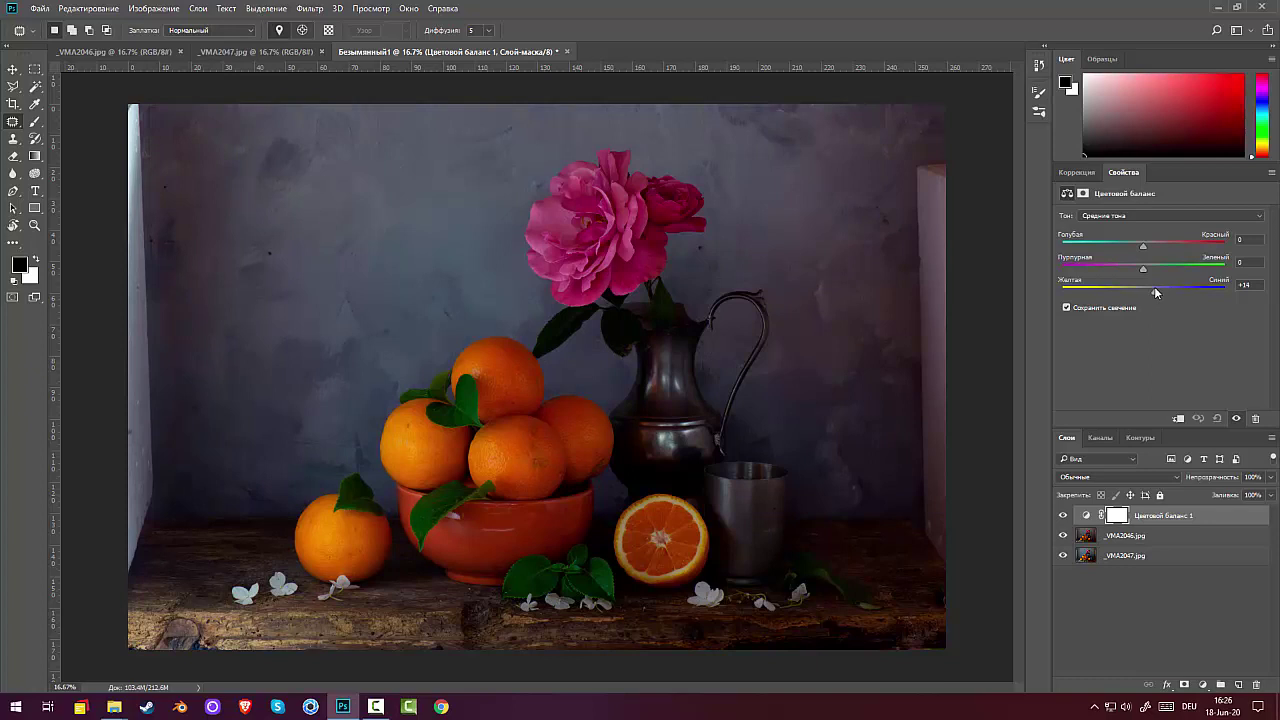
pyautogui.click(1153, 519)
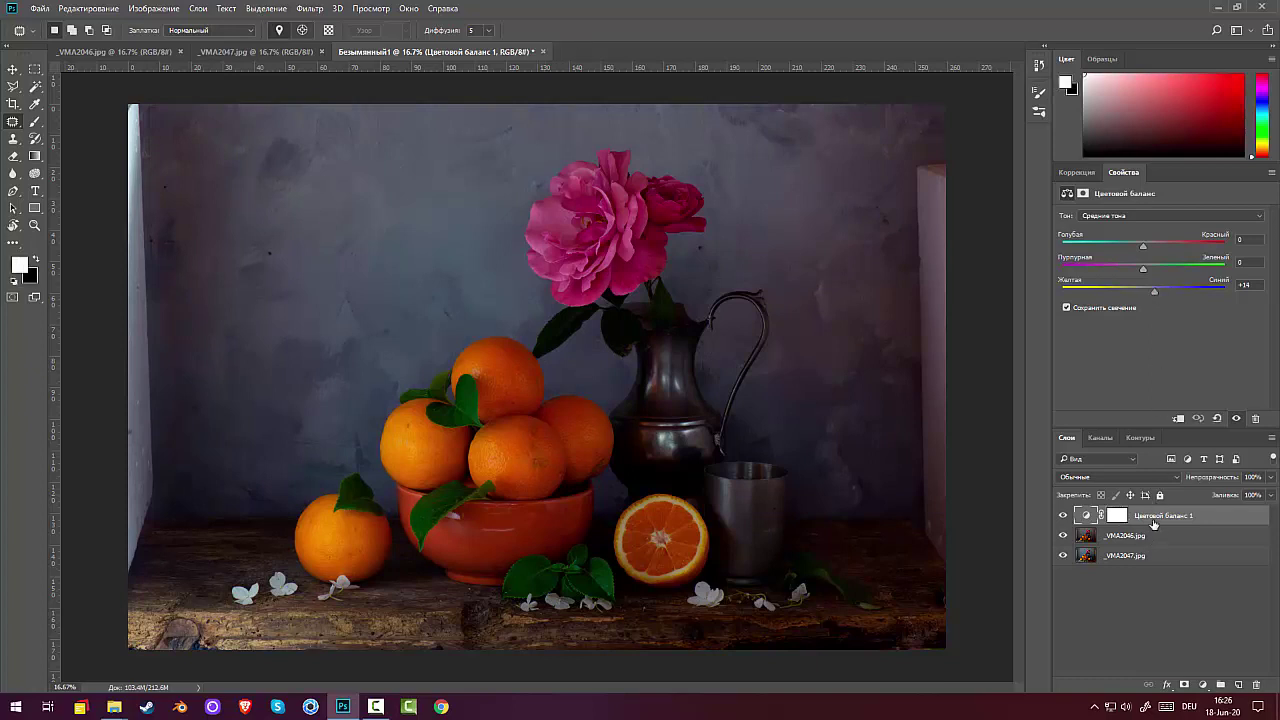
pyautogui.press('Delete')
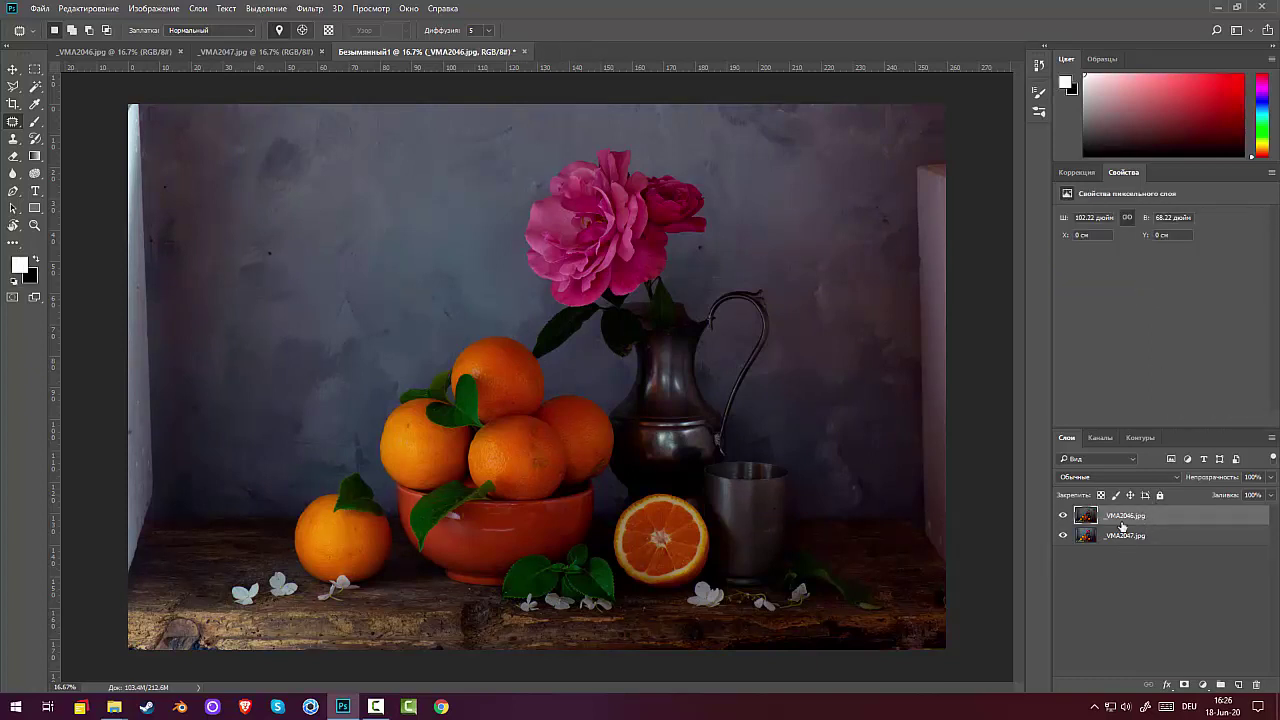
# Move the _VMA2047.jpg layer above _VMA2046.jpg and hide it with a black layer mask.
pyautogui.keyDown('alt'); pyautogui.click(1185, 685); pyautogui.keyUp('alt')
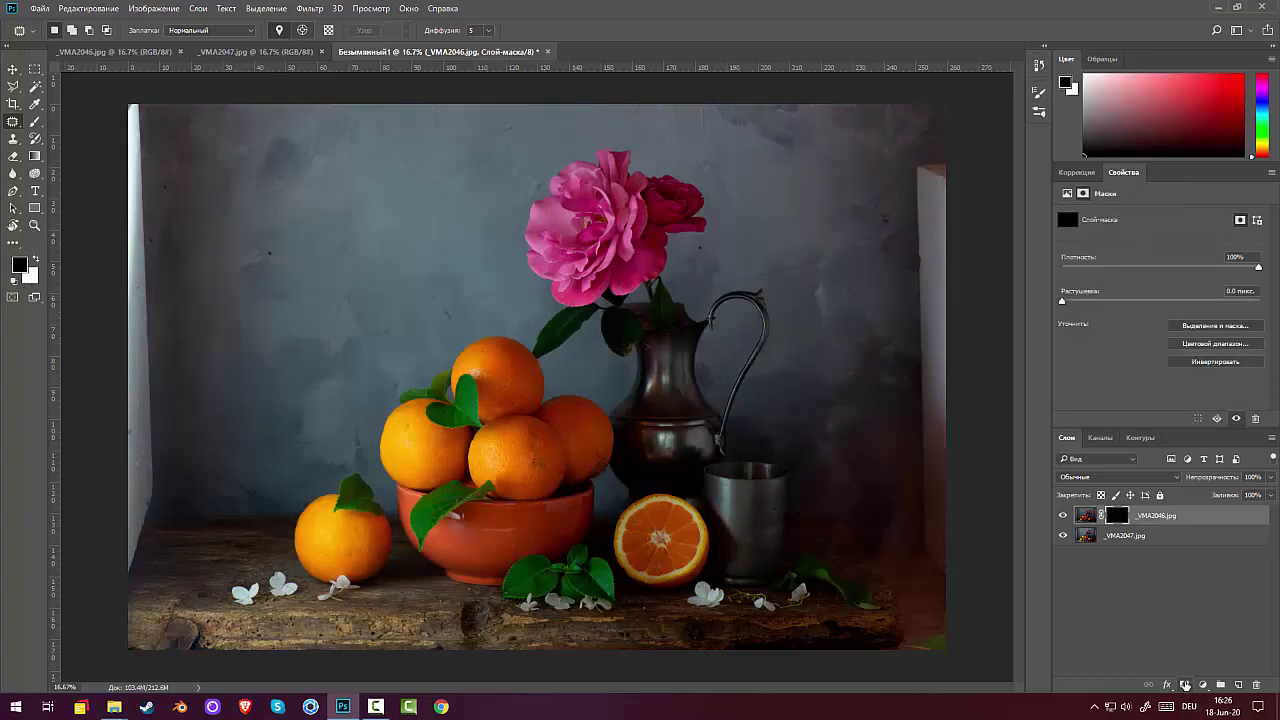
pyautogui.hotkey('ctrl', 'z')
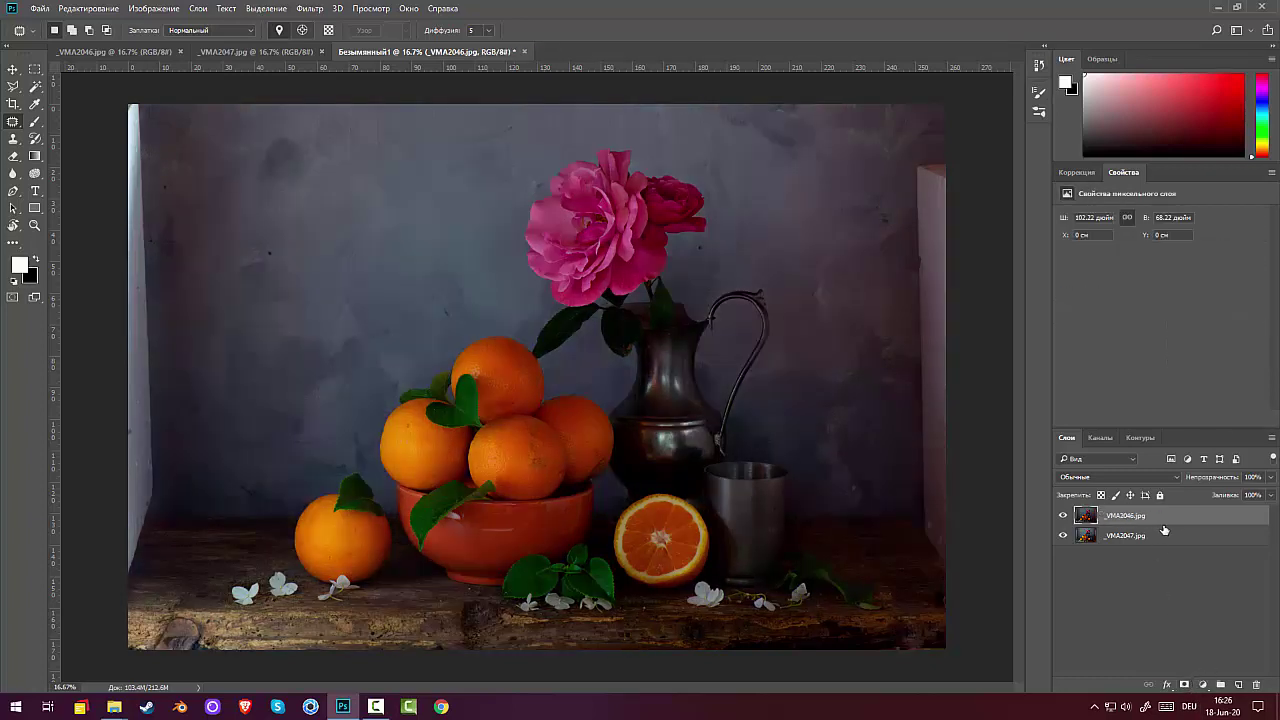
pyautogui.moveTo(1160, 535); pyautogui.dragTo(1140, 520)
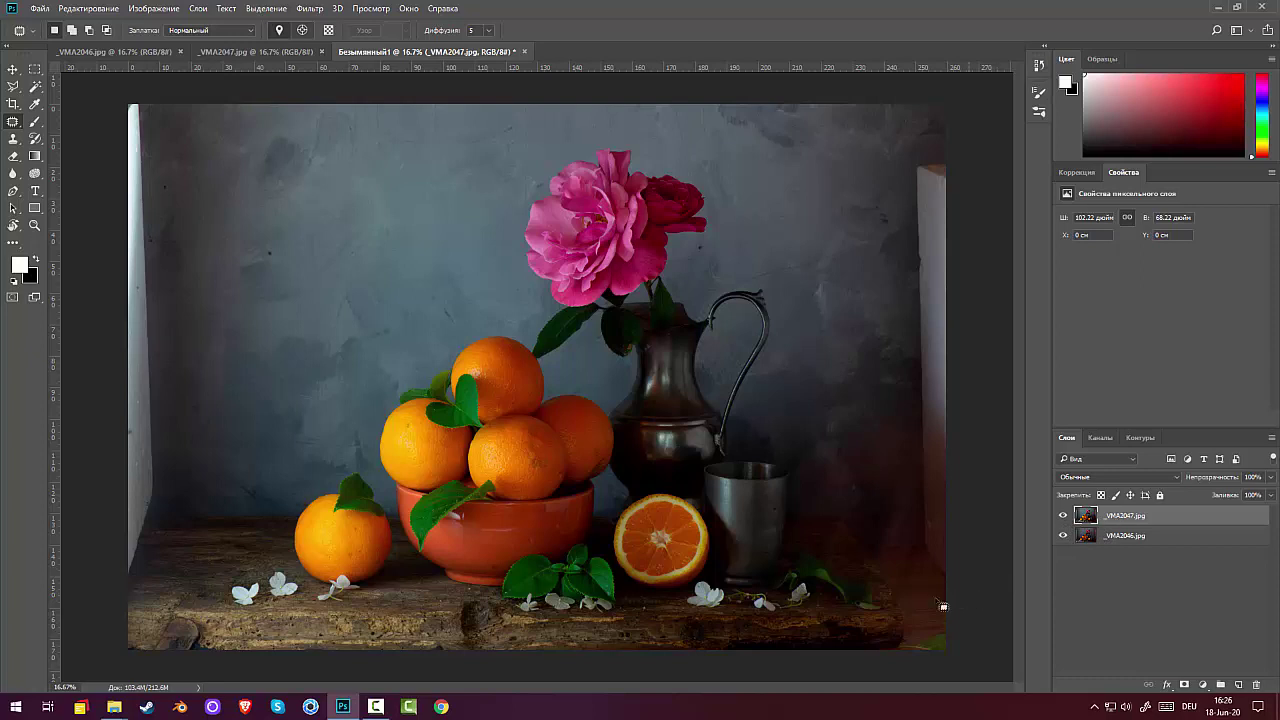
pyautogui.click(1062, 516)
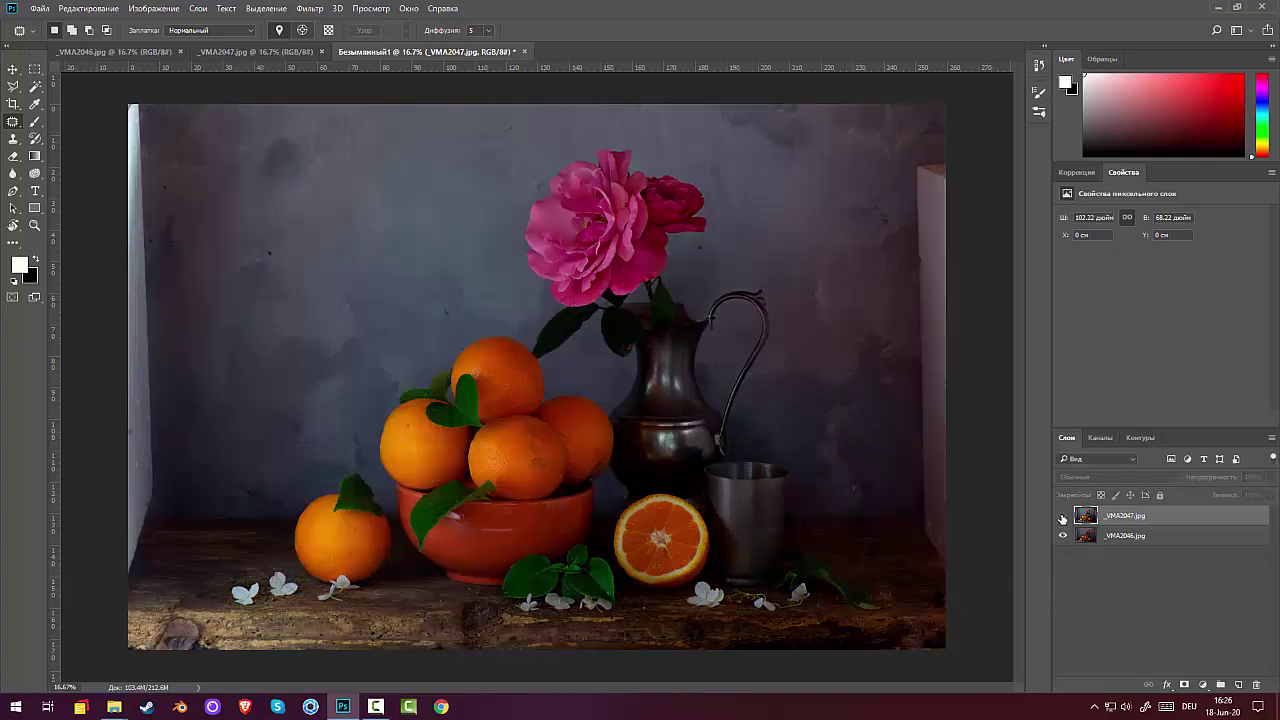
pyautogui.click(1062, 516)
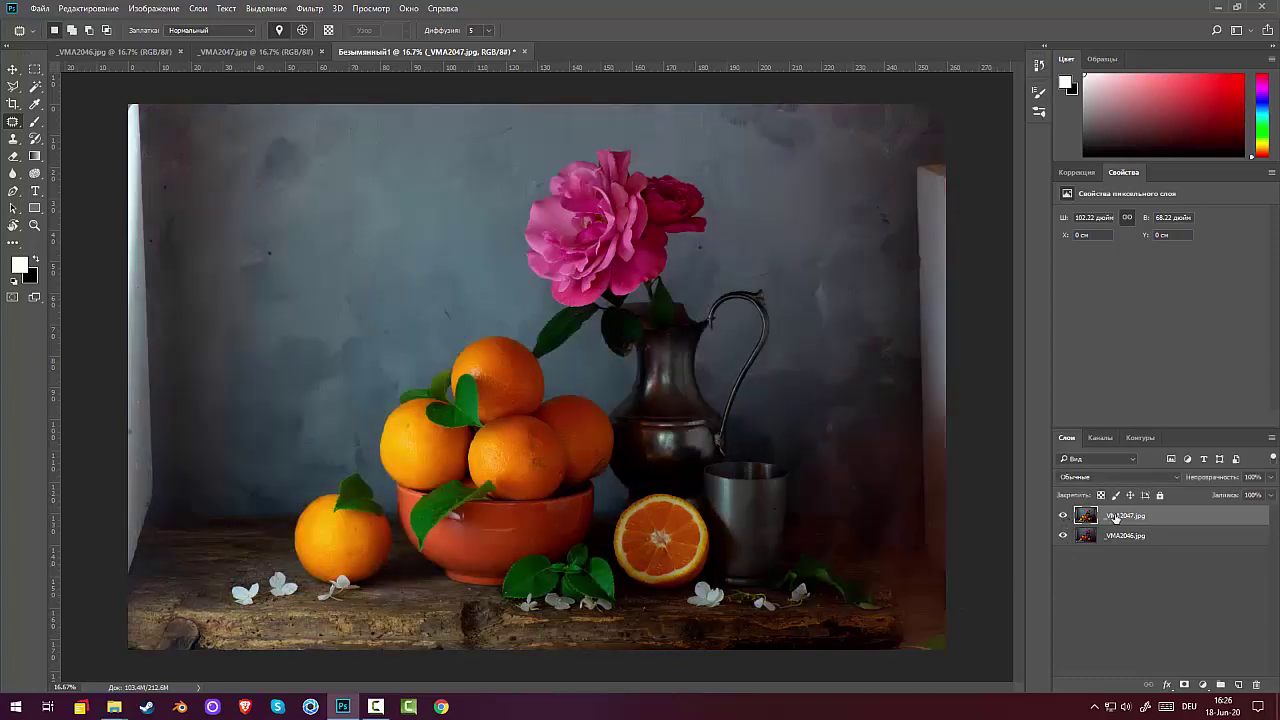
pyautogui.keyDown('alt'); pyautogui.click(1184, 686); pyautogui.keyUp('alt')
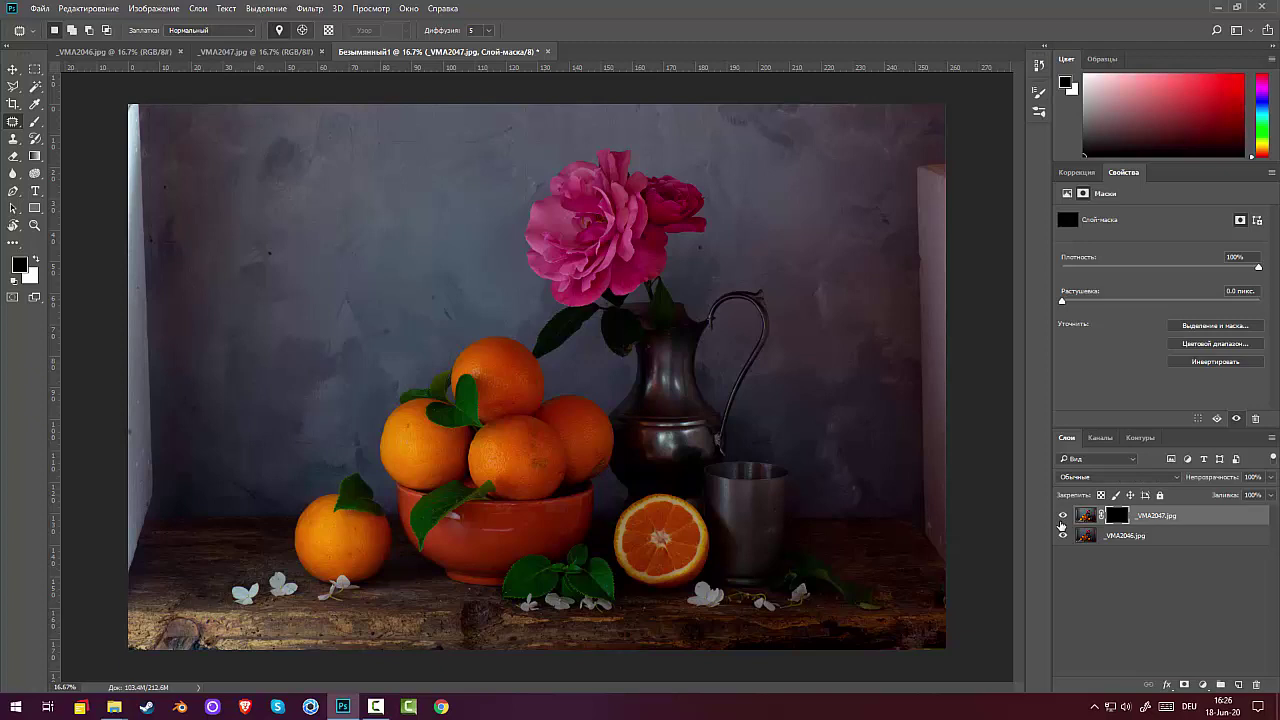
# Delete the black layer mask from _VMA2047.jpg without applying it.
pyautogui.moveTo(1157, 517); pyautogui.dragTo(1256, 684)
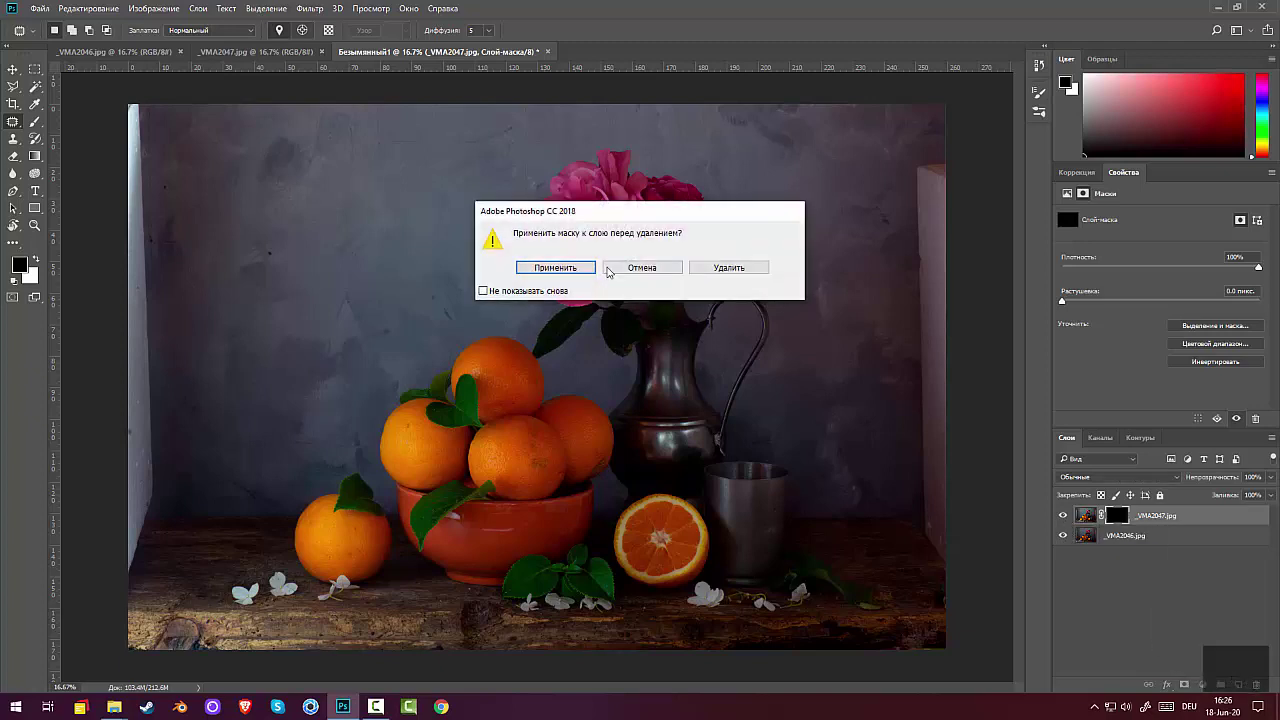
pyautogui.click(555, 268)
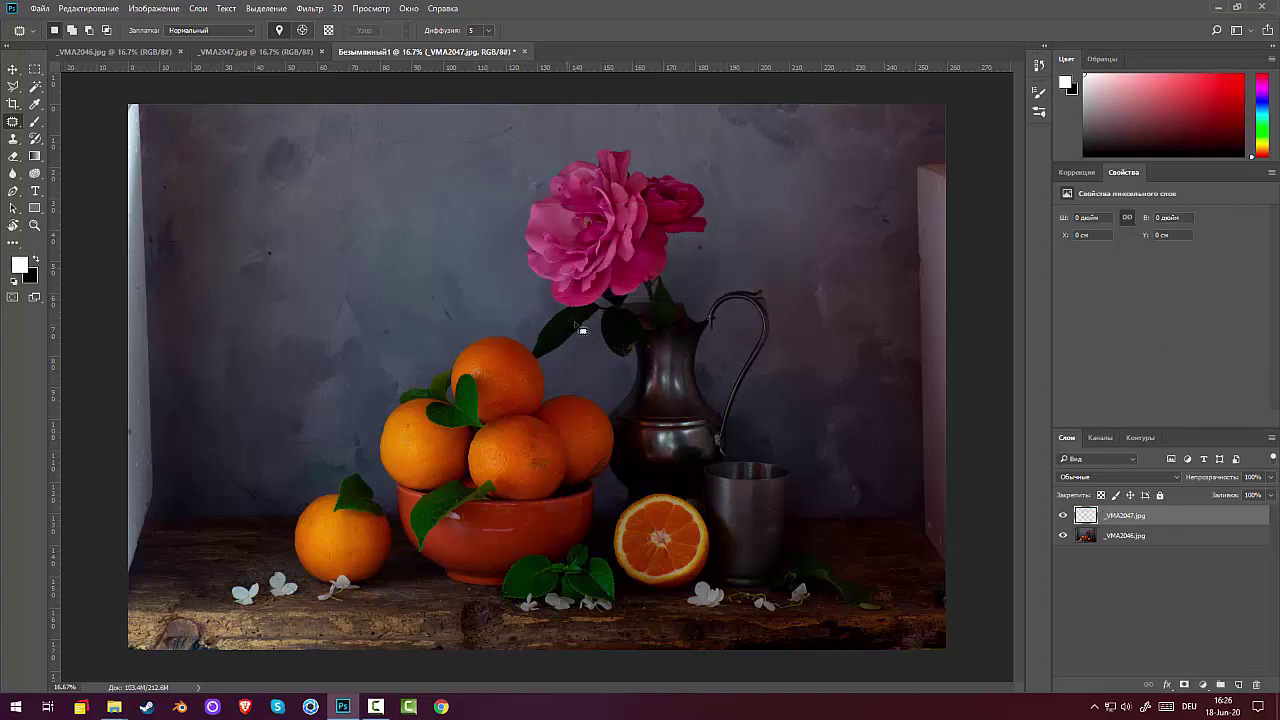
pyautogui.hotkey('ctrl', 'z')
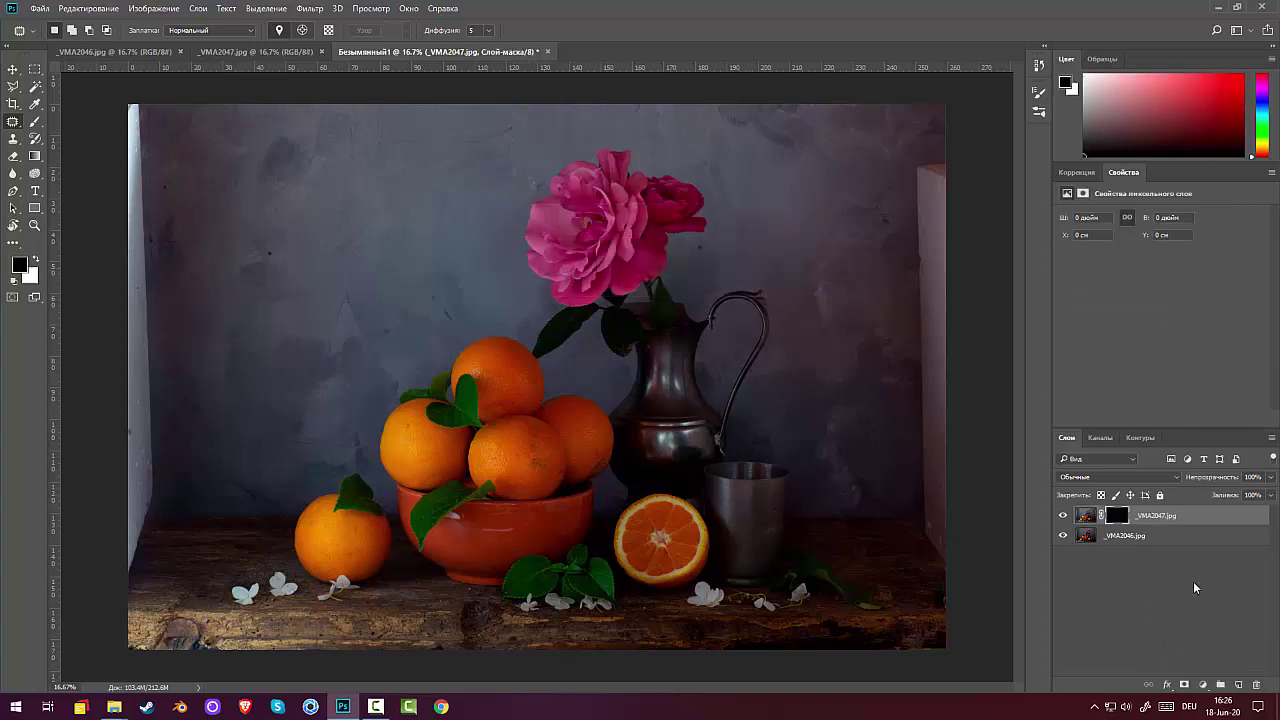
pyautogui.moveTo(1128, 527); pyautogui.dragTo(1258, 688)
pyautogui.click(736, 268)
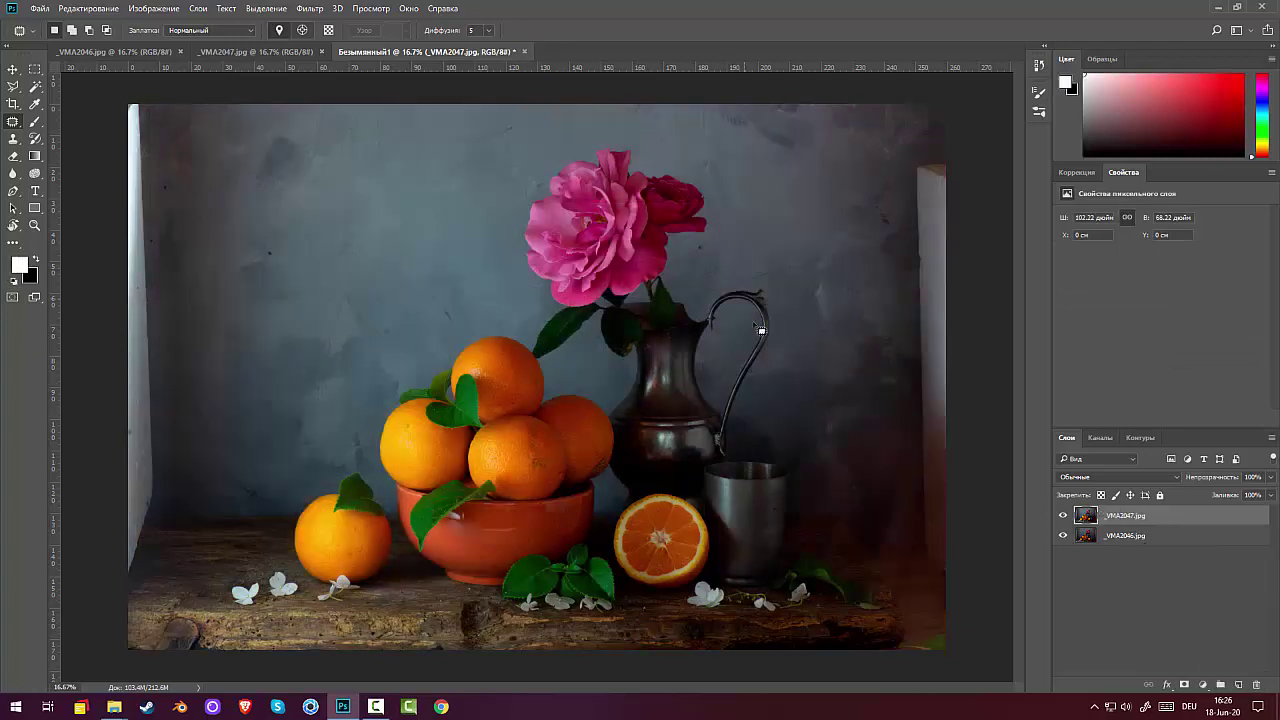
# Compare the two shots by toggling the upper layer and move _VMA2046.jpg back above _VMA2047.jpg.
pyautogui.click(1064, 515)
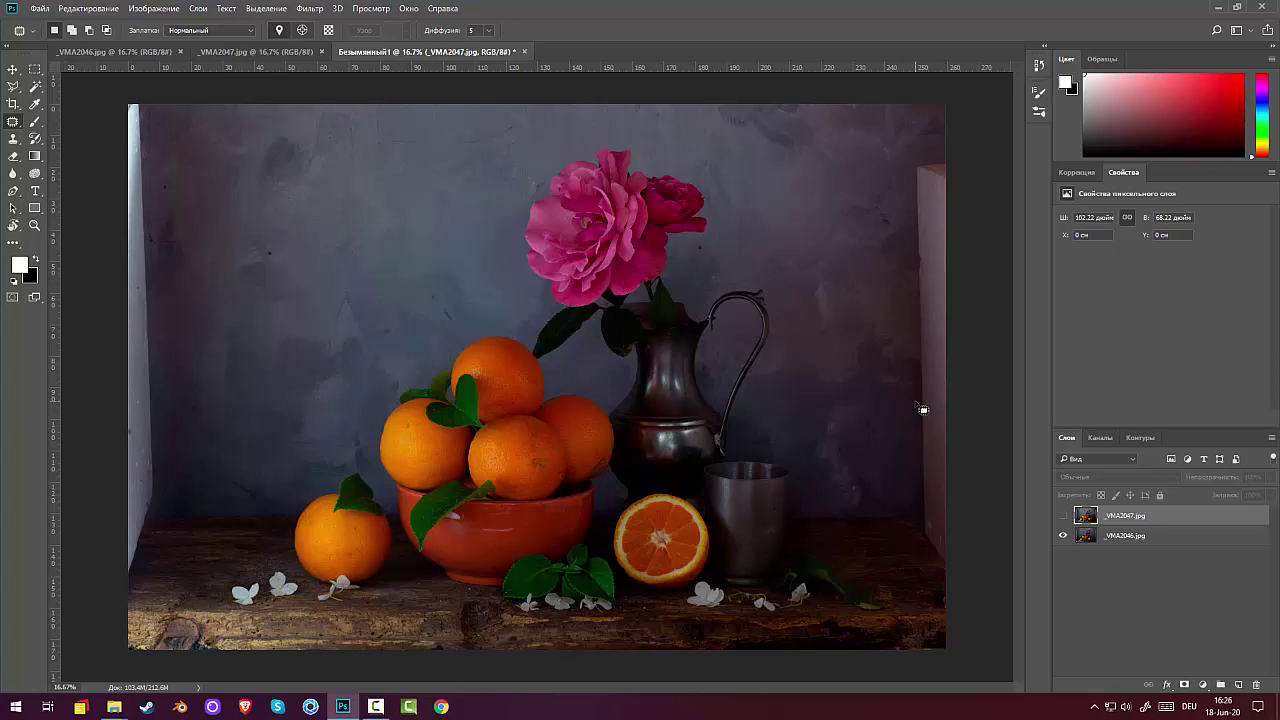
pyautogui.click(1064, 515)
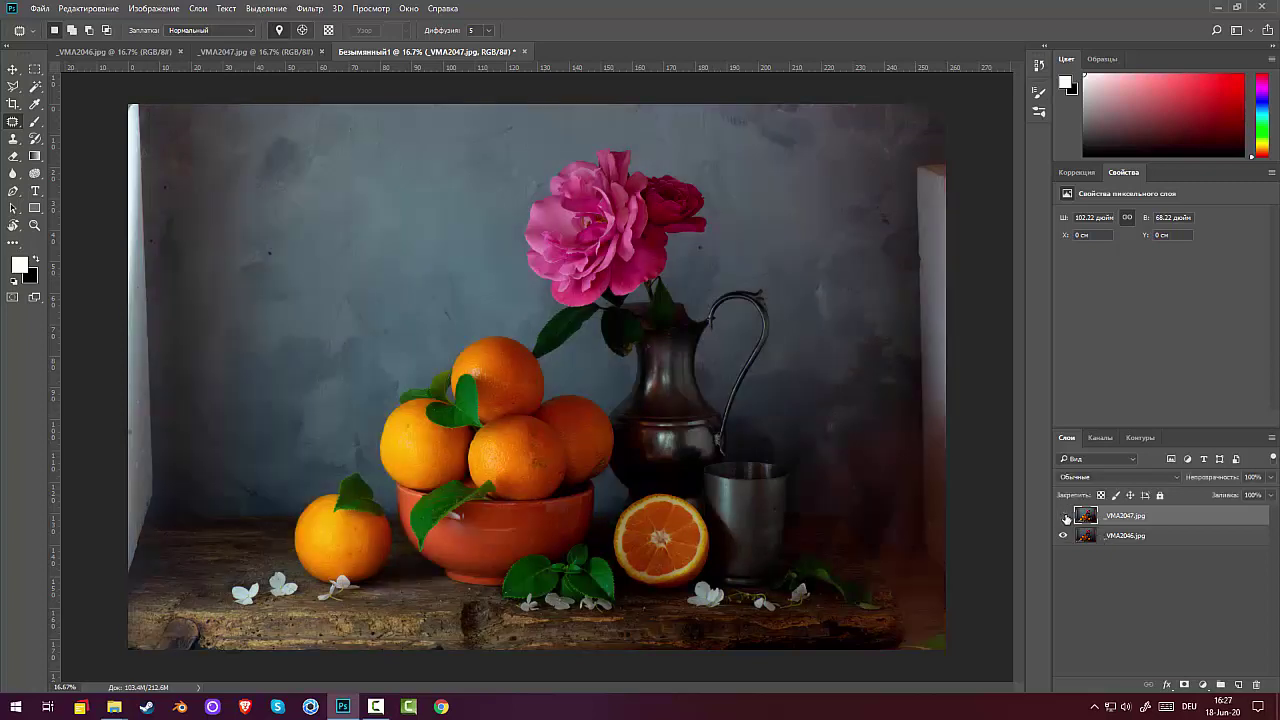
pyautogui.click(1064, 515)
pyautogui.moveTo(1125, 536); pyautogui.dragTo(1130, 513)
pyautogui.click(1063, 534)
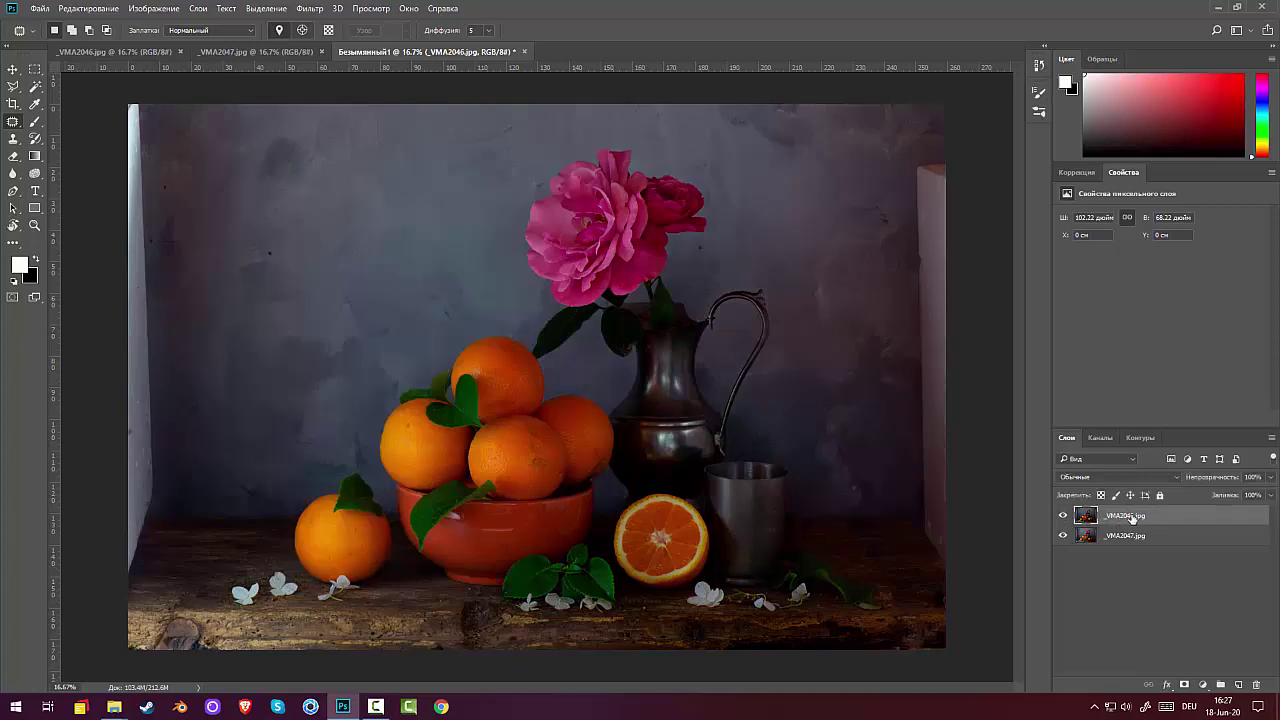
# Hide the _VMA2046.jpg layer with a black layer mask and activate the Brush tool for painting on it.
pyautogui.keyDown('alt'); pyautogui.click(1185, 685); pyautogui.keyUp('alt')
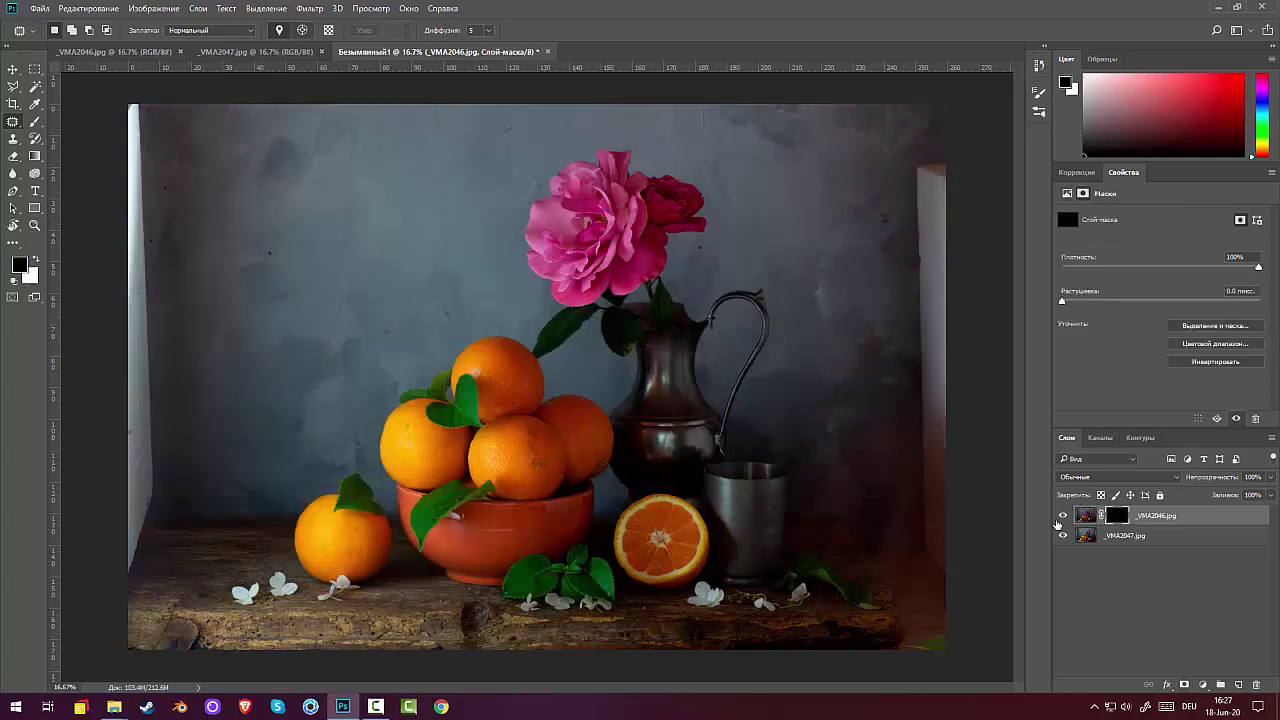
pyautogui.click(33, 123)
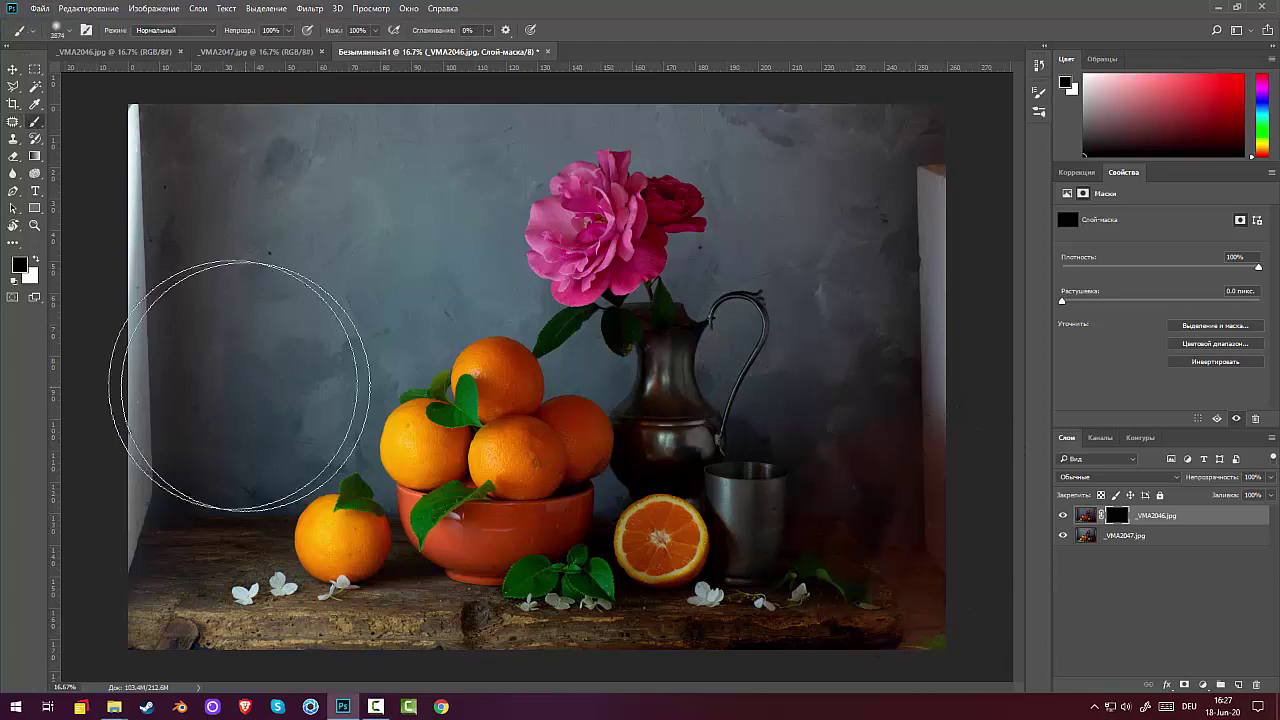
# Paint white on the _VMA2046.jpg mask over the tabletop's right corner, and paint black back over the wall above it.
pyautogui.press('x')
pyautogui.moveTo(932, 560)
pyautogui.mouseDown()
pyautogui.moveTo(892, 540)
pyautogui.moveTo(914, 446)
pyautogui.moveTo(971, 400)
pyautogui.mouseUp()
pyautogui.click(36, 260)
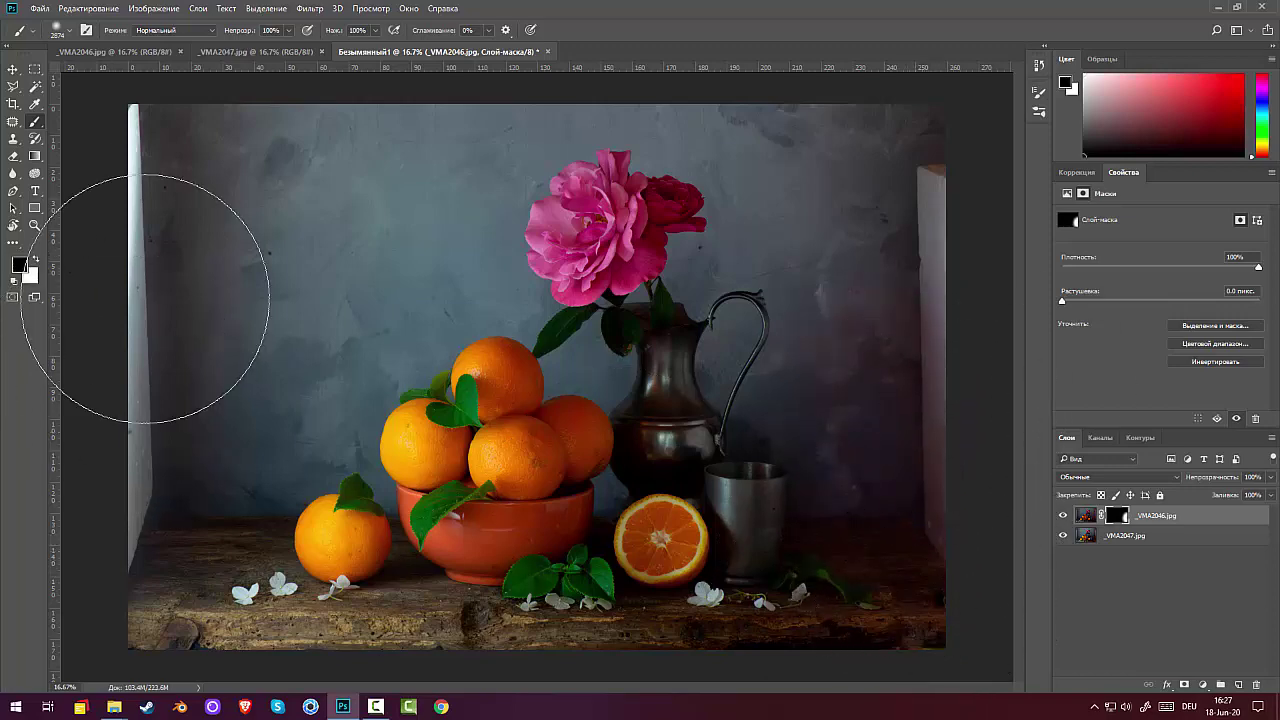
pyautogui.moveTo(871, 329)
pyautogui.mouseDown()
pyautogui.moveTo(920, 328)
pyautogui.moveTo(883, 388)
pyautogui.moveTo(906, 420)
pyautogui.mouseUp()
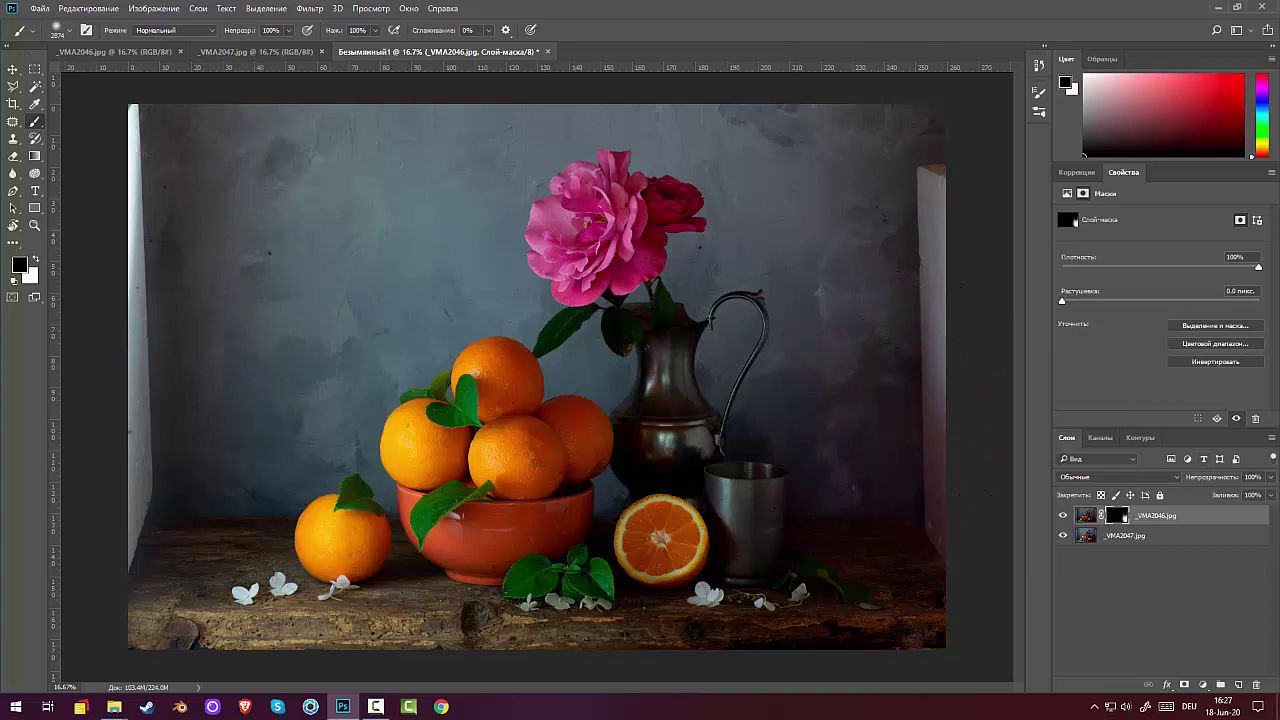
# Straighten the composite with the Crop tool along the back edge of the tabletop and apply it.
pyautogui.hotkey('ctrl', '-')
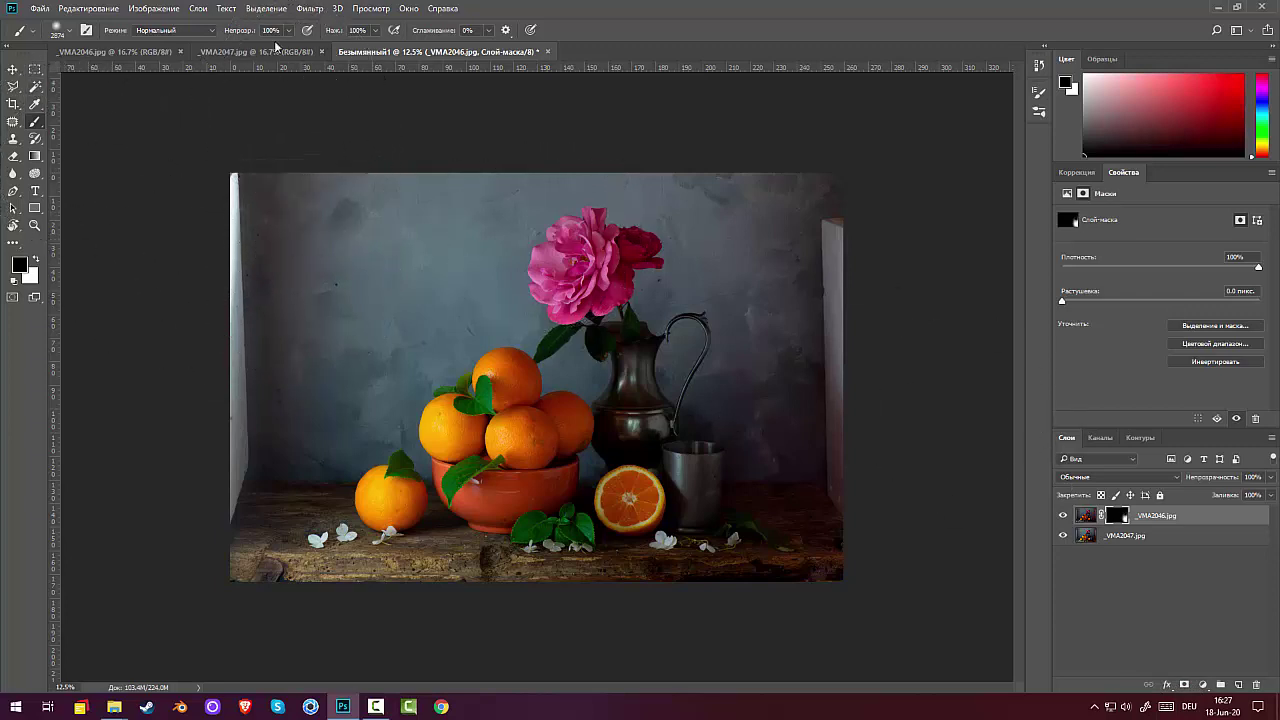
pyautogui.click(13, 104)
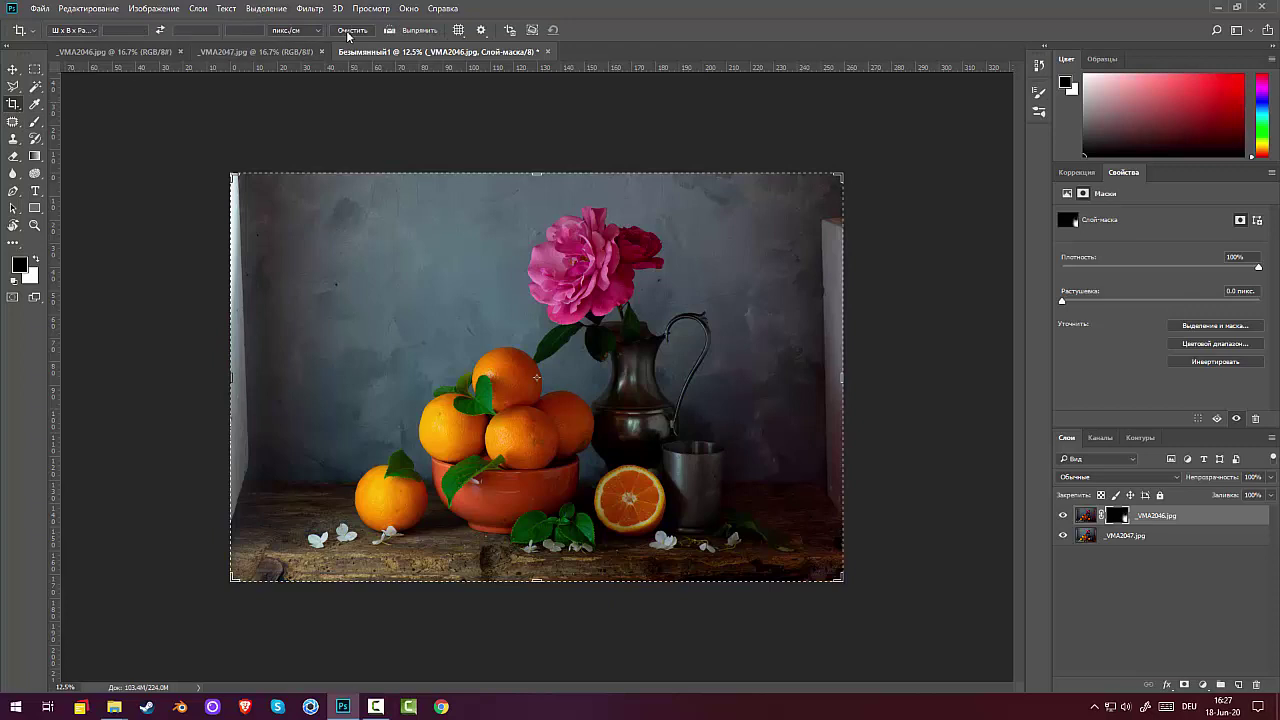
pyautogui.click(387, 30)
pyautogui.moveTo(247, 485); pyautogui.dragTo(917, 482)
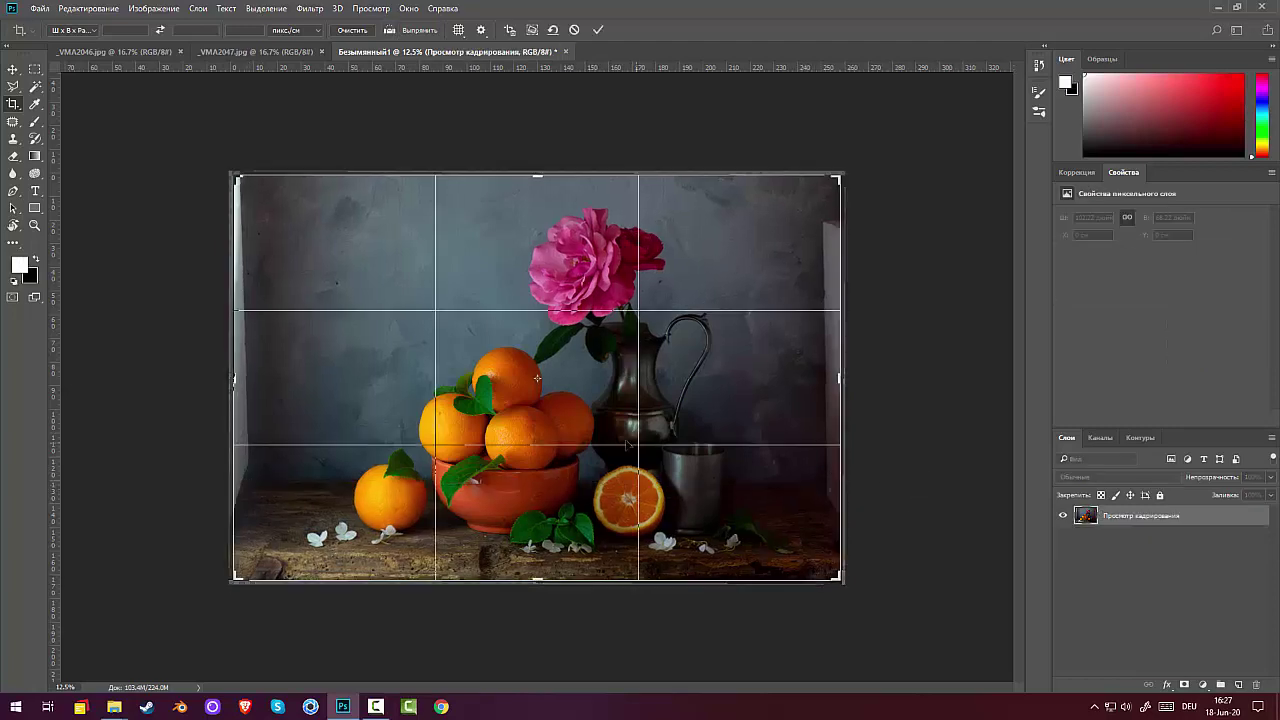
pyautogui.press('Return')
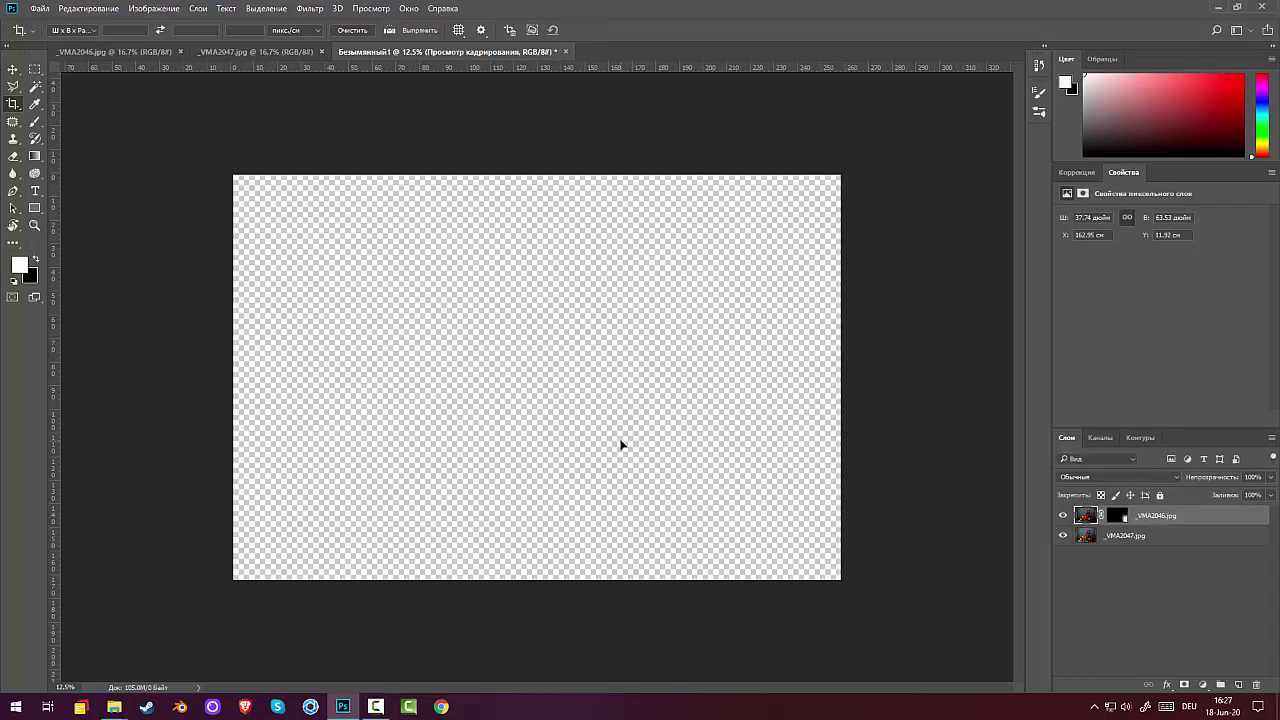
# Select a 3:2 rectangle that leaves out the bright side walls and crop the image to it.
pyautogui.click(35, 69)
pyautogui.moveTo(256, 181); pyautogui.dragTo(826, 716)
pyautogui.moveTo(670, 519)
pyautogui.mouseDown()
pyautogui.moveTo(664, 543)
pyautogui.moveTo(666, 521)
pyautogui.mouseUp()
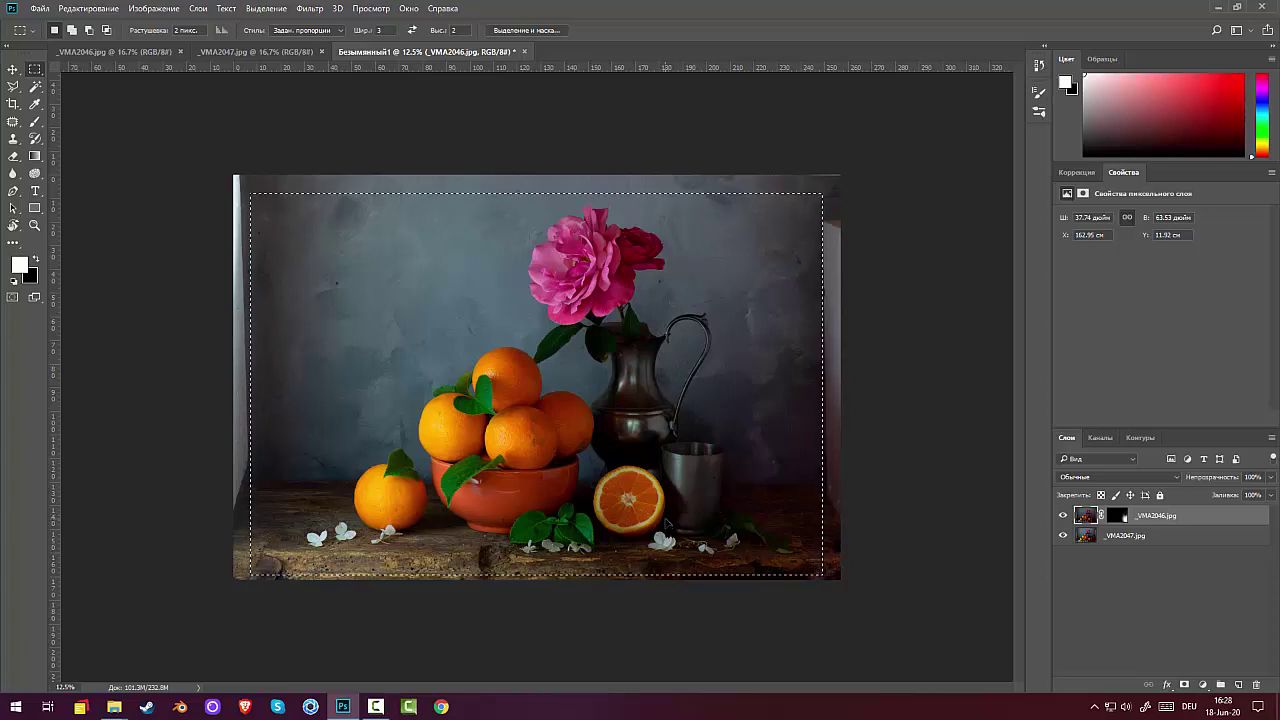
pyautogui.click(158, 8)
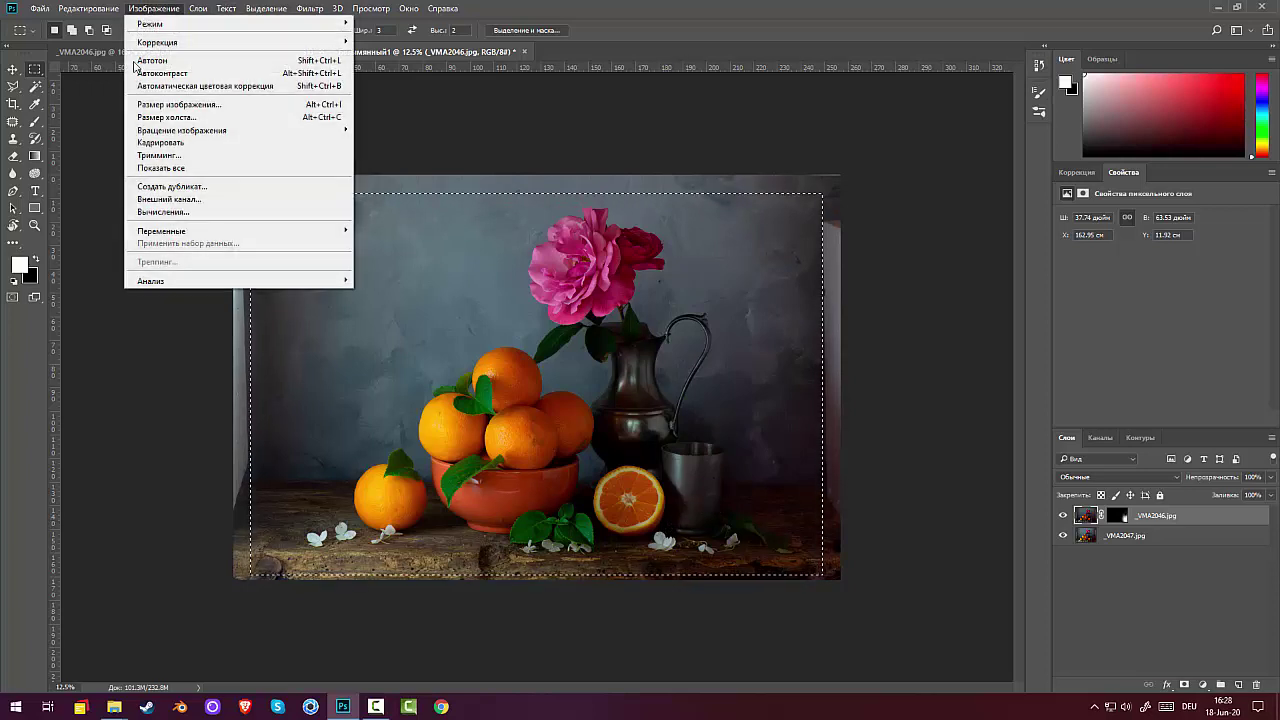
pyautogui.click(166, 144)
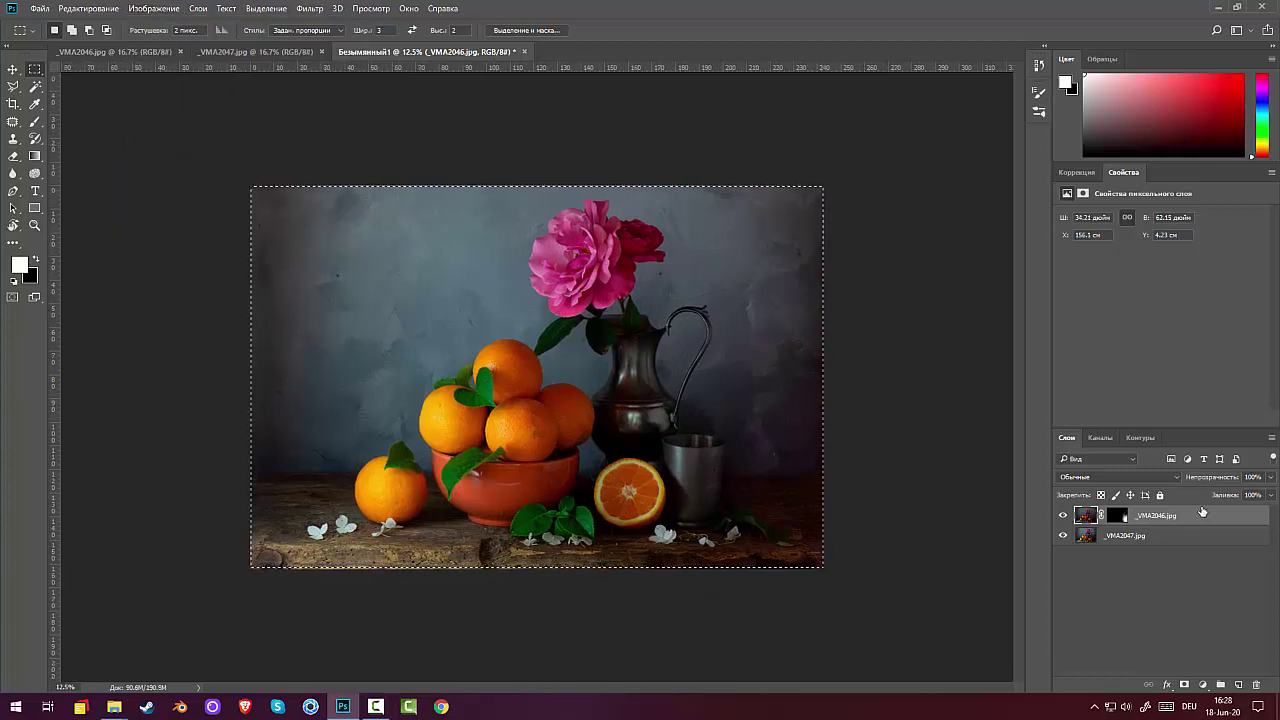
# Activate the Spot Healing Brush and merge a copy of all visible layers into a new layer at the top.
pyautogui.hotkey('ctrl', '+')
pyautogui.hotkey('ctrl', '+')
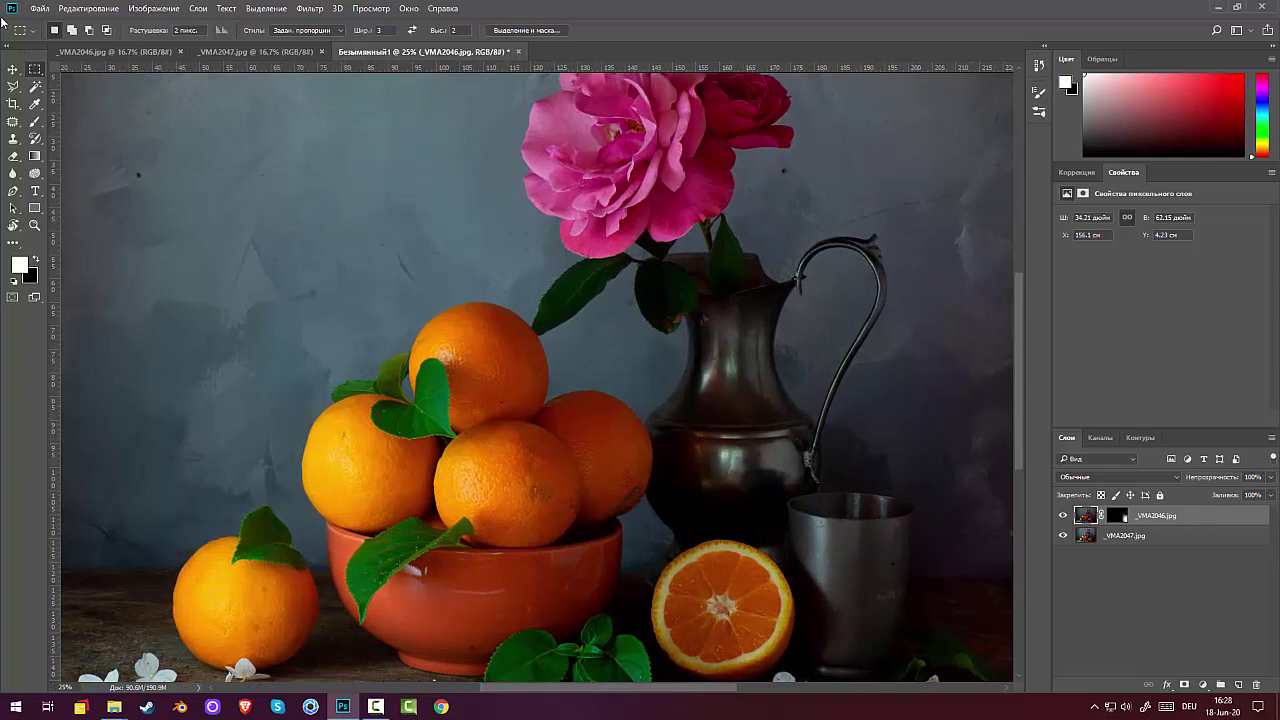
pyautogui.click(14, 122)
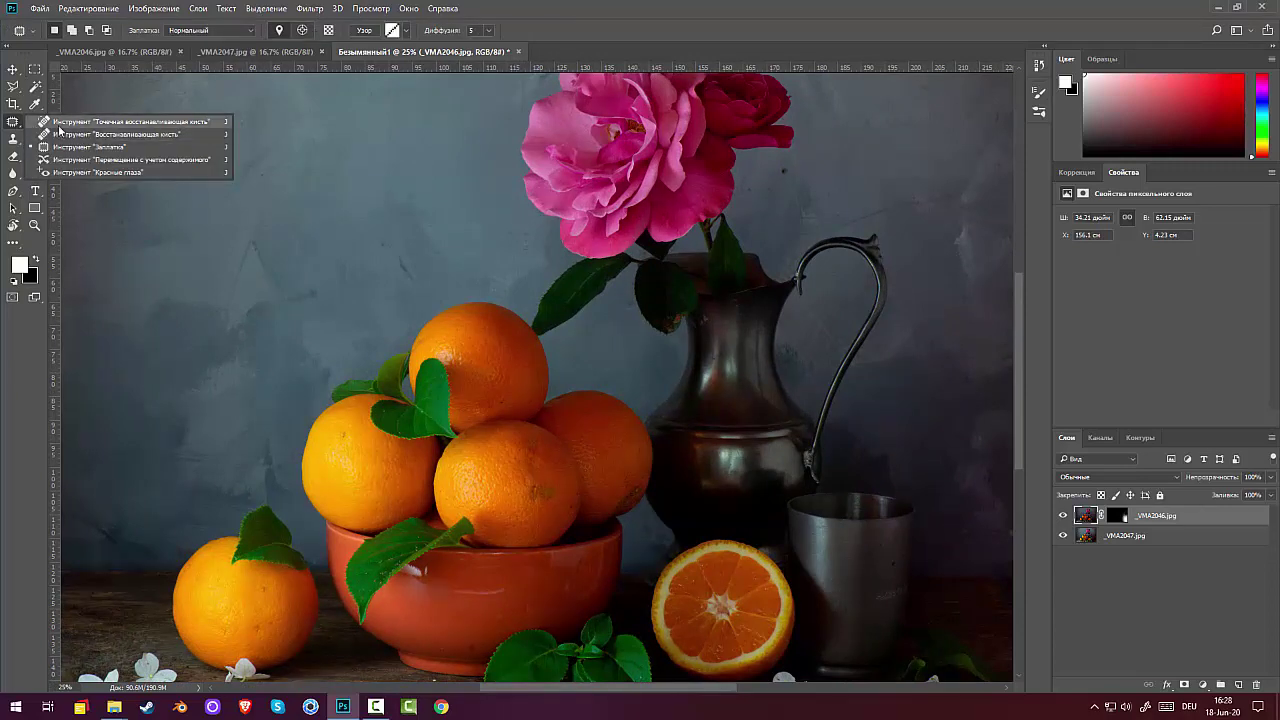
pyautogui.click(100, 121)
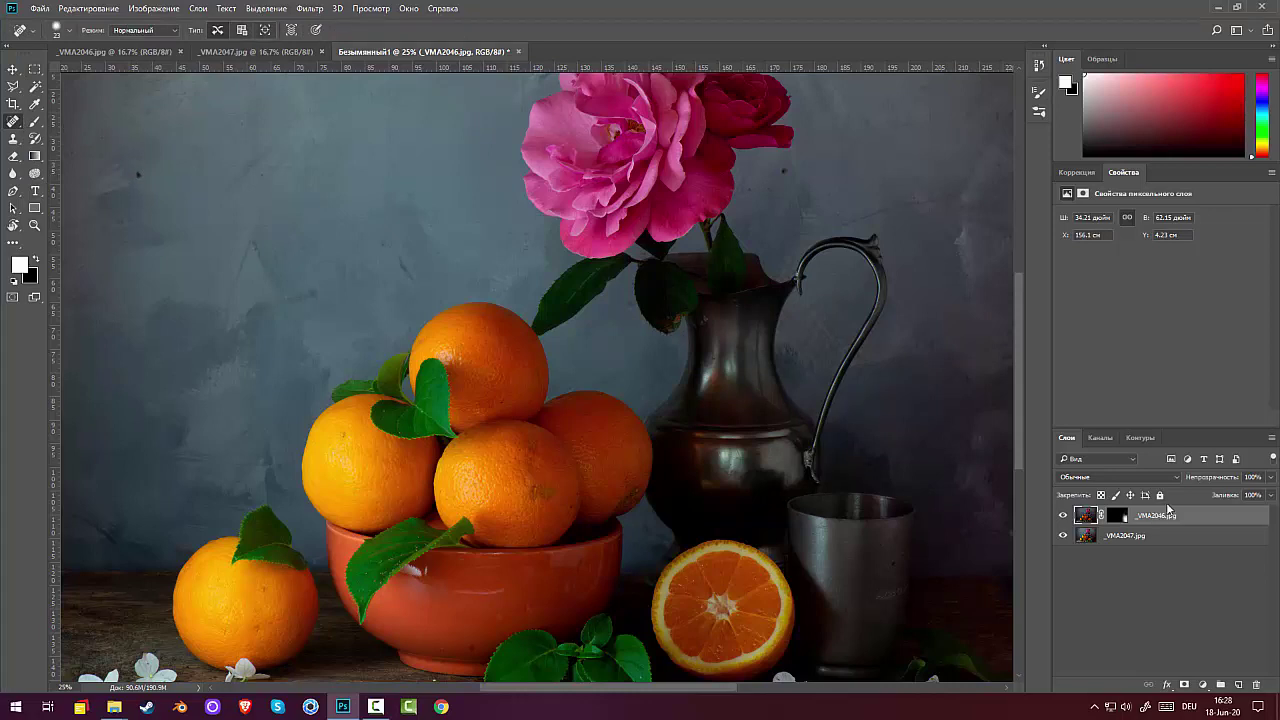
pyautogui.hotkey('ctrl', 'shift', 'alt', 'e')
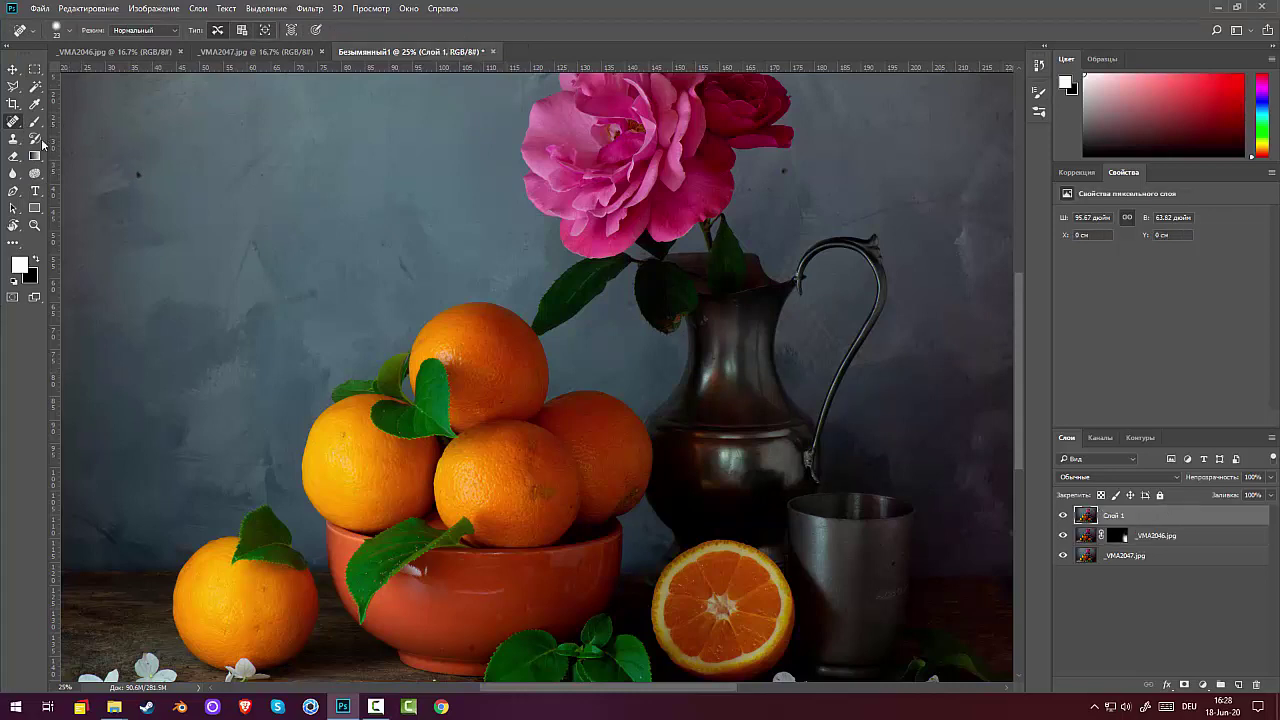
# Heal the dark spots and scratches on the backdrop and tabletop with a 67 px Spot Healing Brush.
pyautogui.rightClick(152, 174)
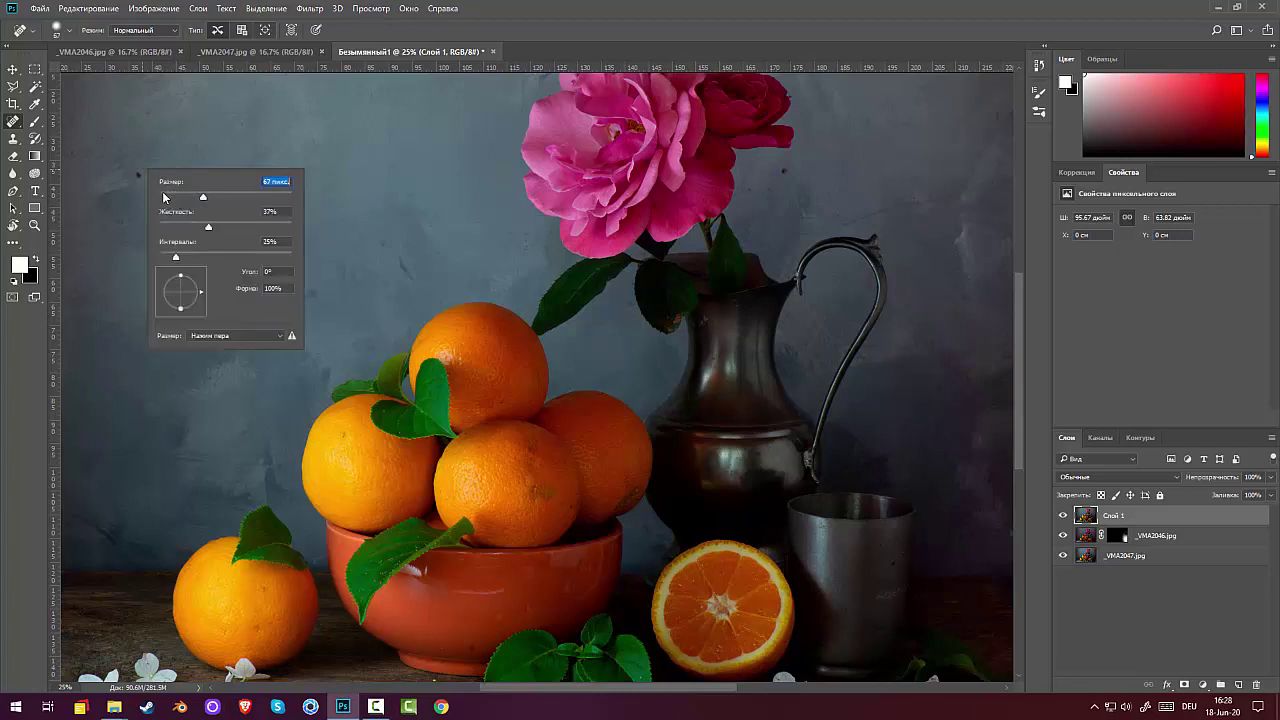
pyautogui.click(135, 173)
pyautogui.moveTo(290, 289); pyautogui.dragTo(344, 300)
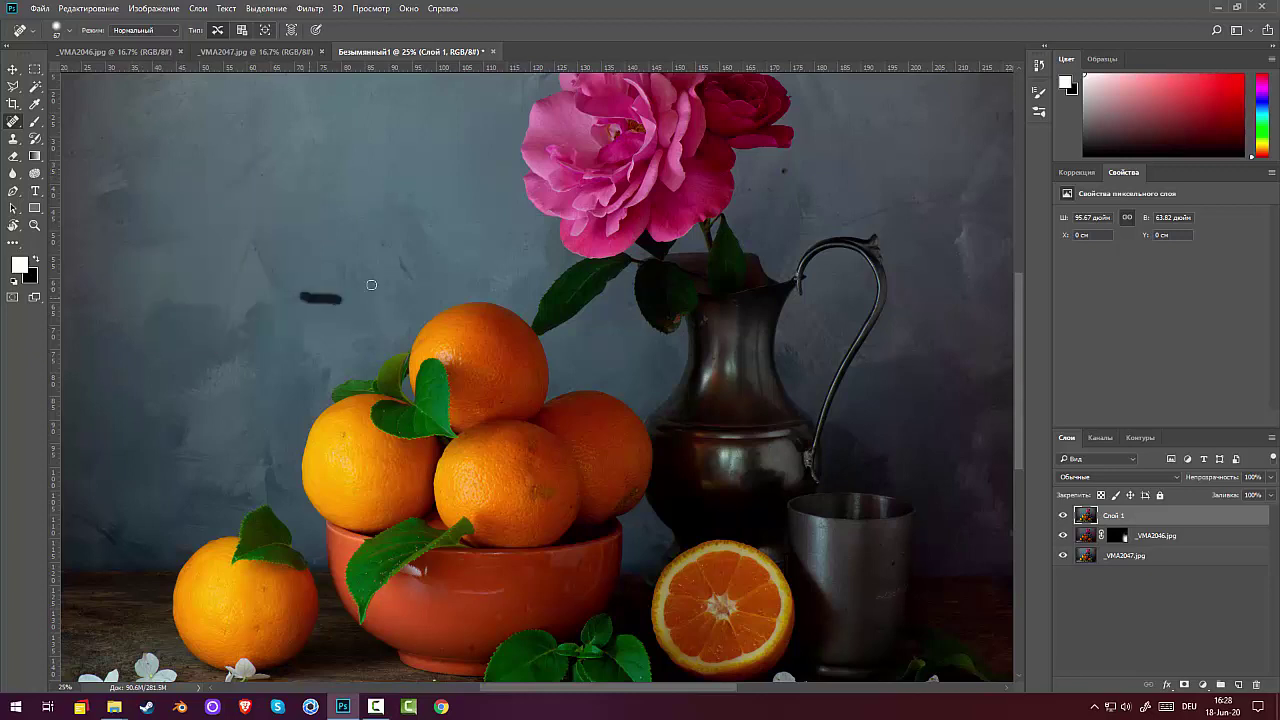
pyautogui.moveTo(376, 241); pyautogui.dragTo(434, 283)
pyautogui.press('h')
pyautogui.click(849, 347)
pyautogui.moveTo(878, 606)
pyautogui.mouseDown()
pyautogui.moveTo(897, 586)
pyautogui.moveTo(868, 612)
pyautogui.mouseUp()
pyautogui.hotkey('ctrl', '-')
pyautogui.hotkey('ctrl', '-')
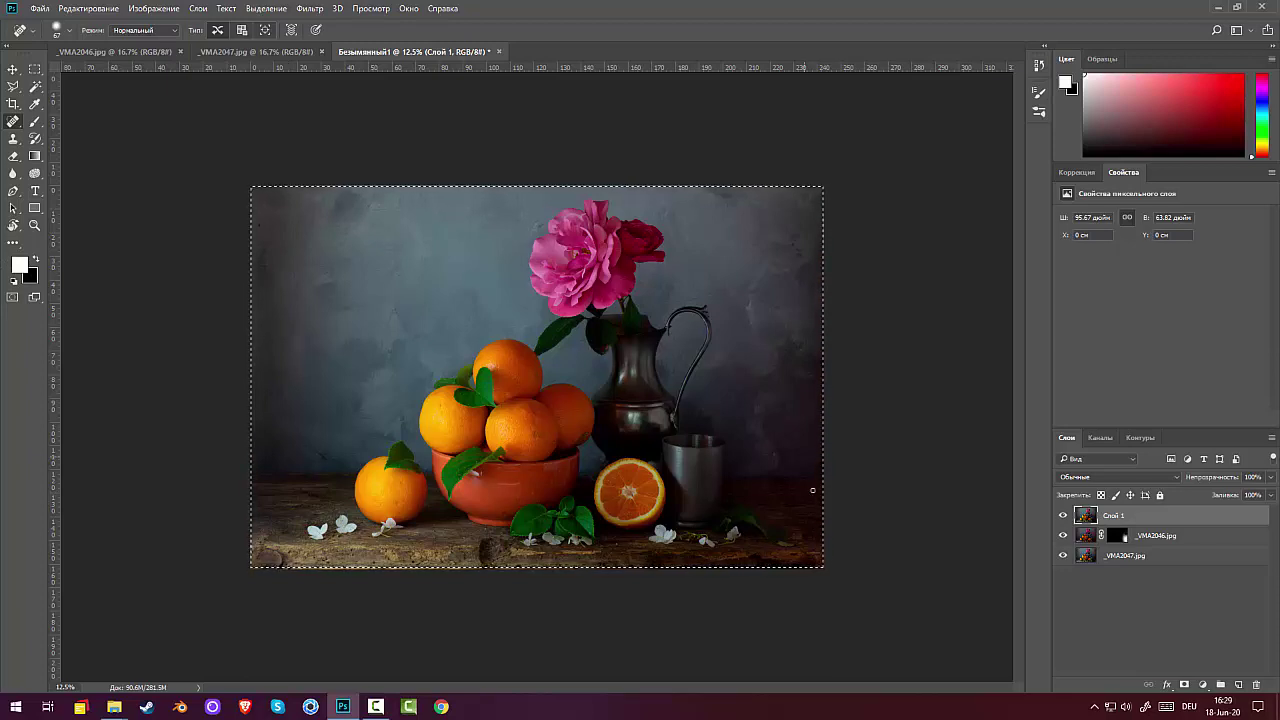
# Fill a new layer with a grey-blue colour sampled from the backdrop beside the pink flower.
pyautogui.click(1239, 686)
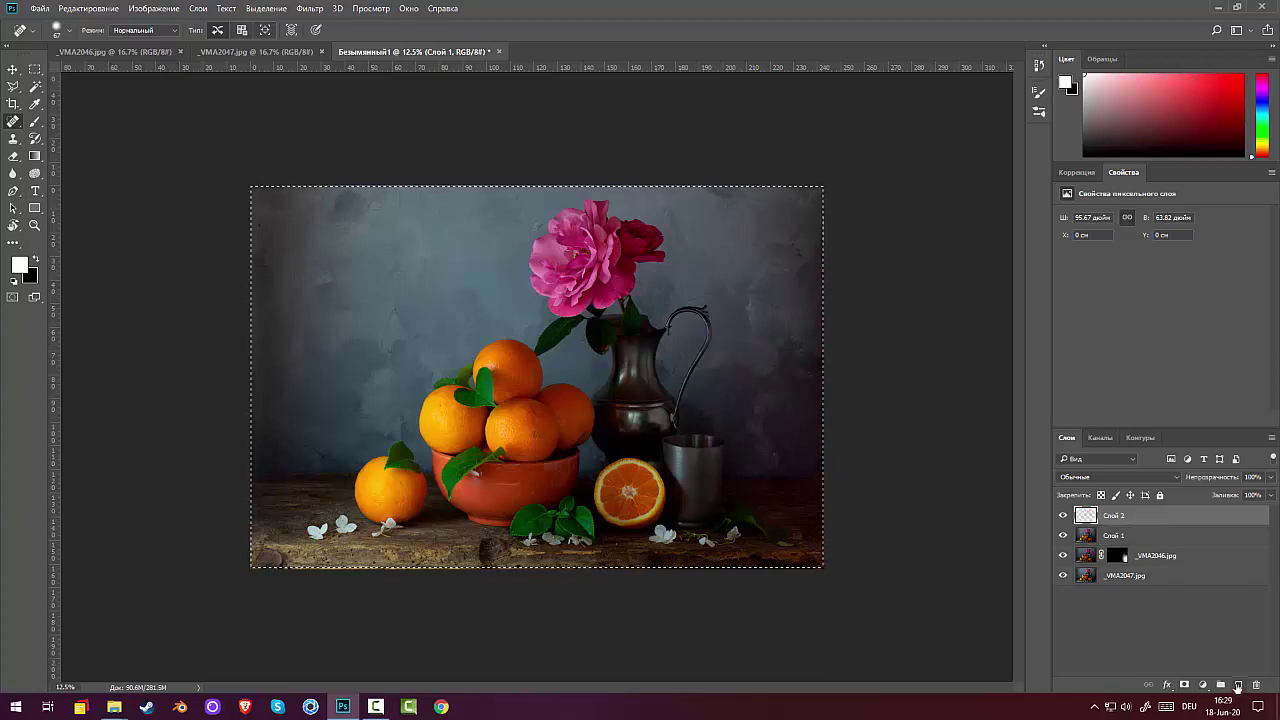
pyautogui.click(36, 105)
pyautogui.click(443, 243)
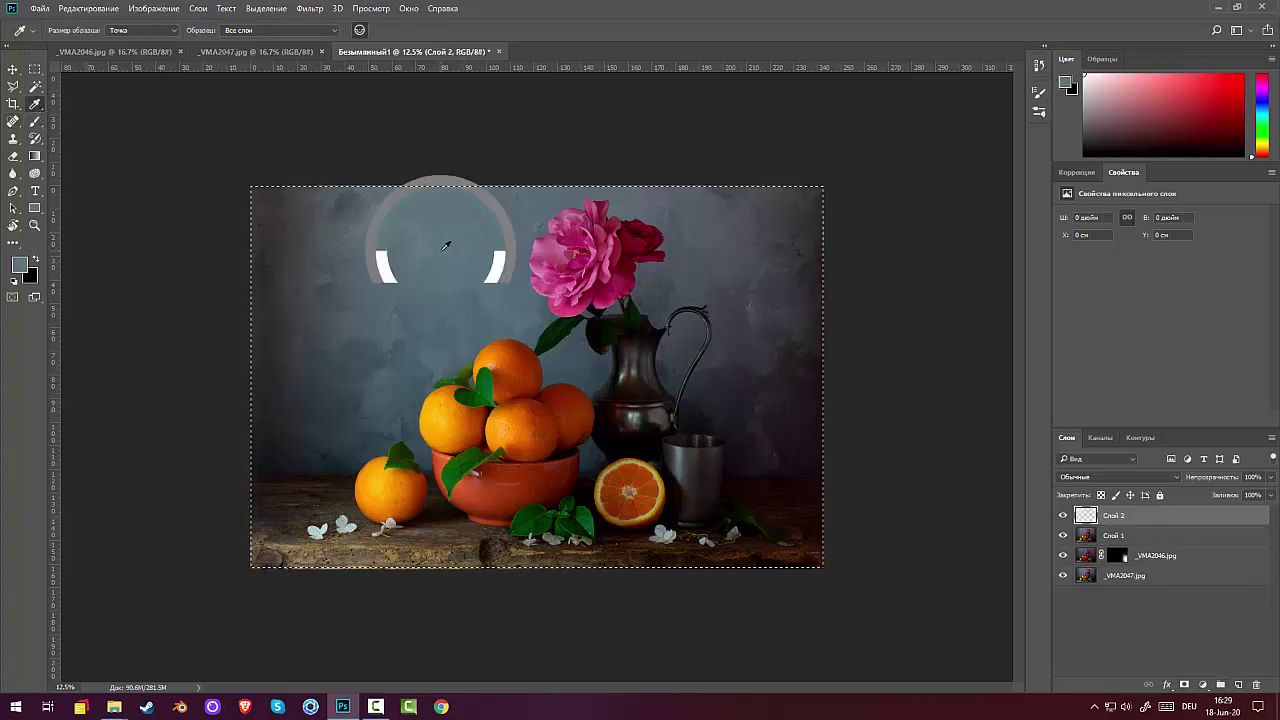
pyautogui.click(35, 156)
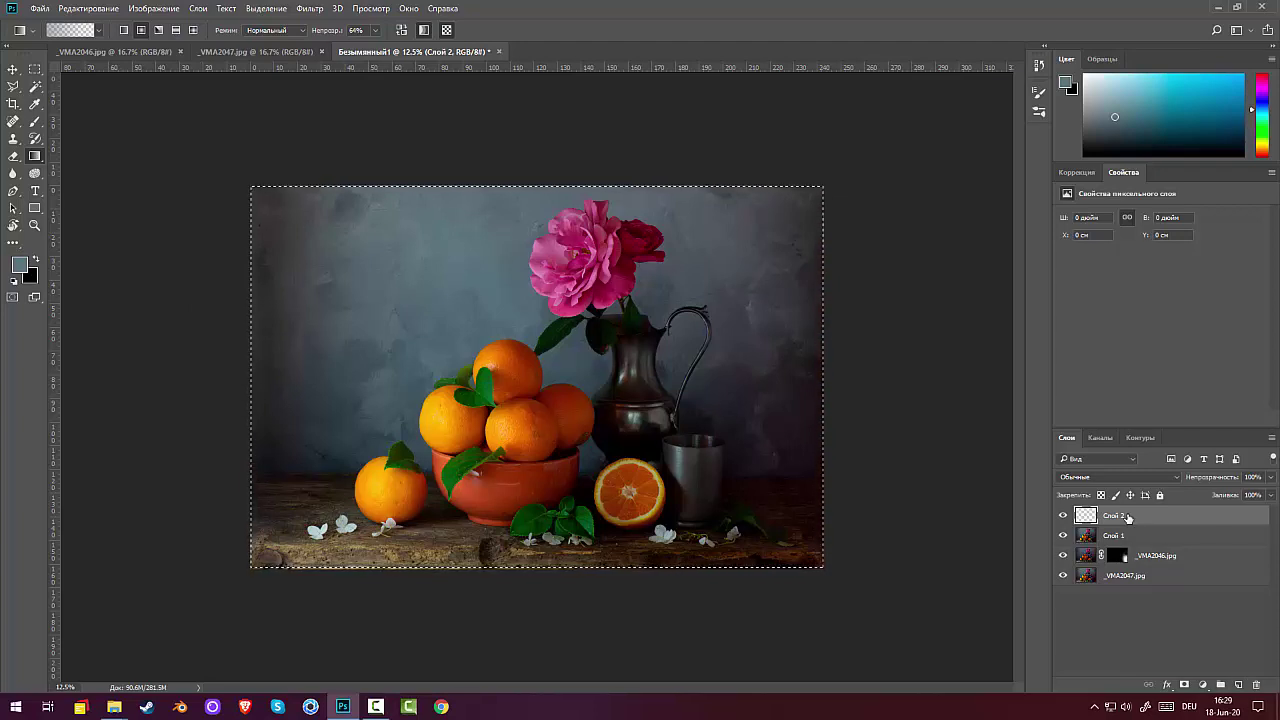
pyautogui.press('x')
pyautogui.hotkey('ctrl', 'BackSpace')
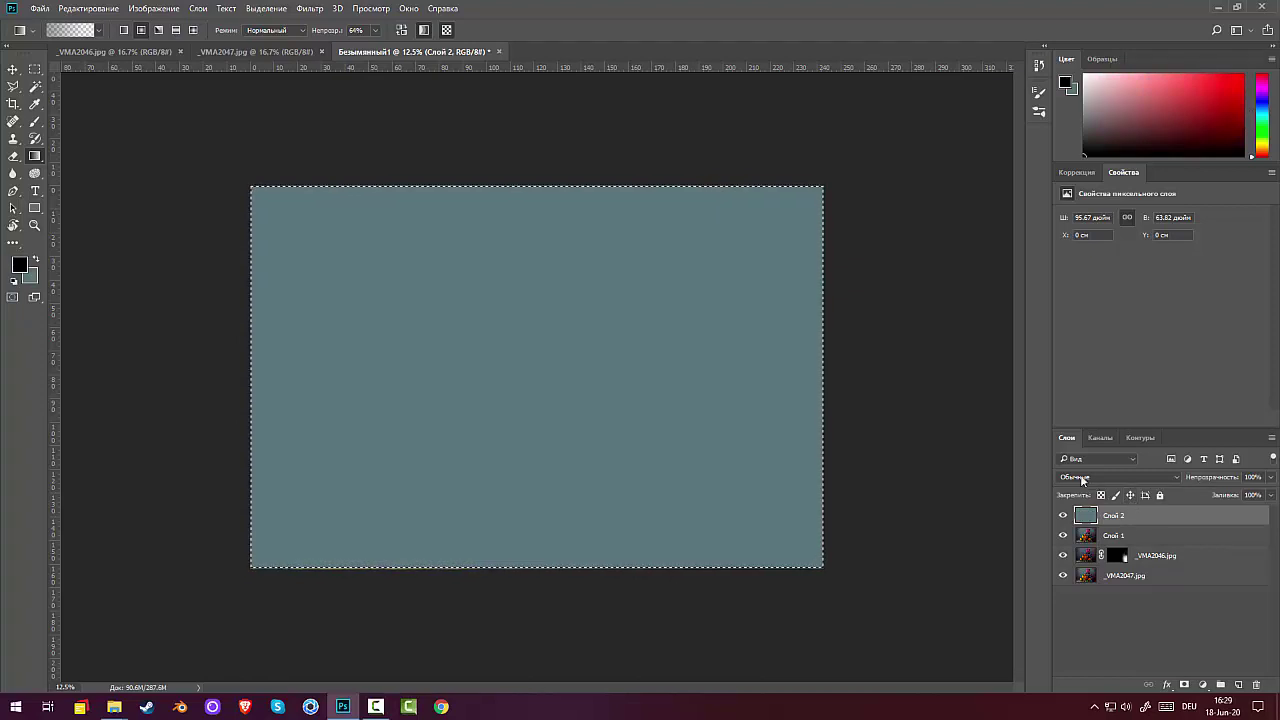
# Try successive blend modes on the grey-blue fill layer and settle on Soft Light (Мягкий свет).
pyautogui.scroll(-1, 1082, 479)
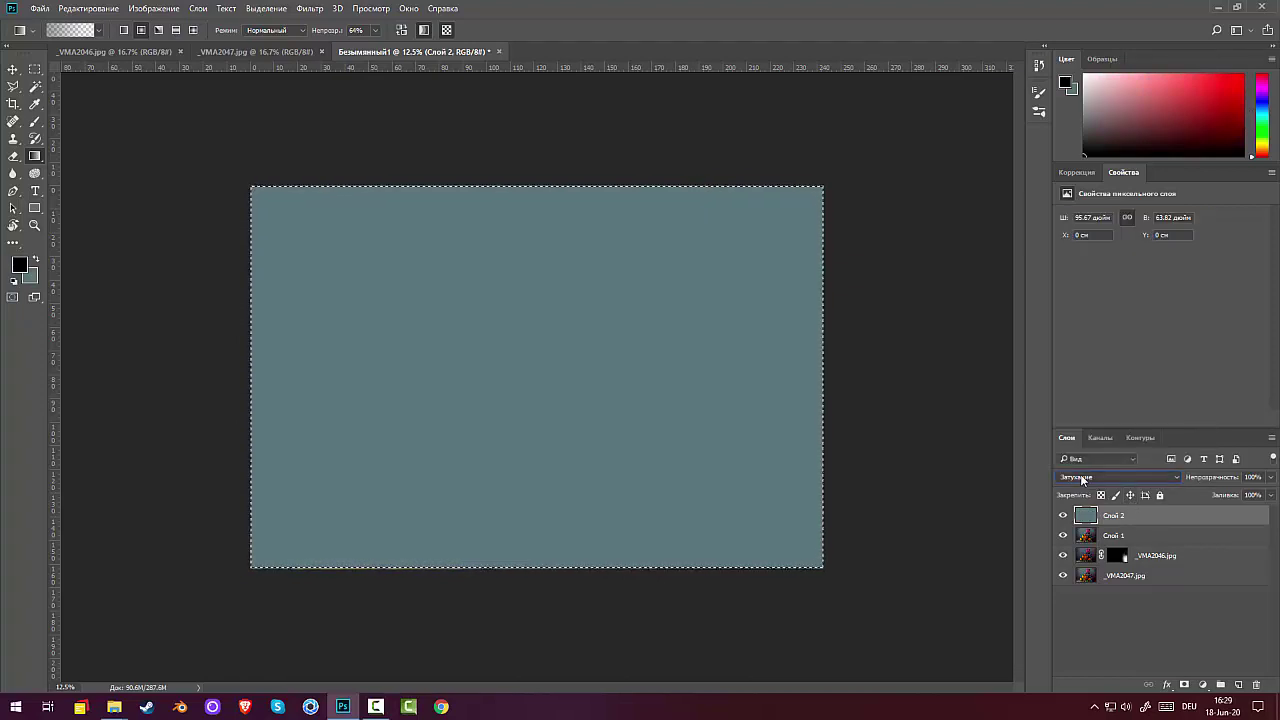
pyautogui.scroll(-1, 1082, 479)
pyautogui.scroll(-3, 1082, 479)
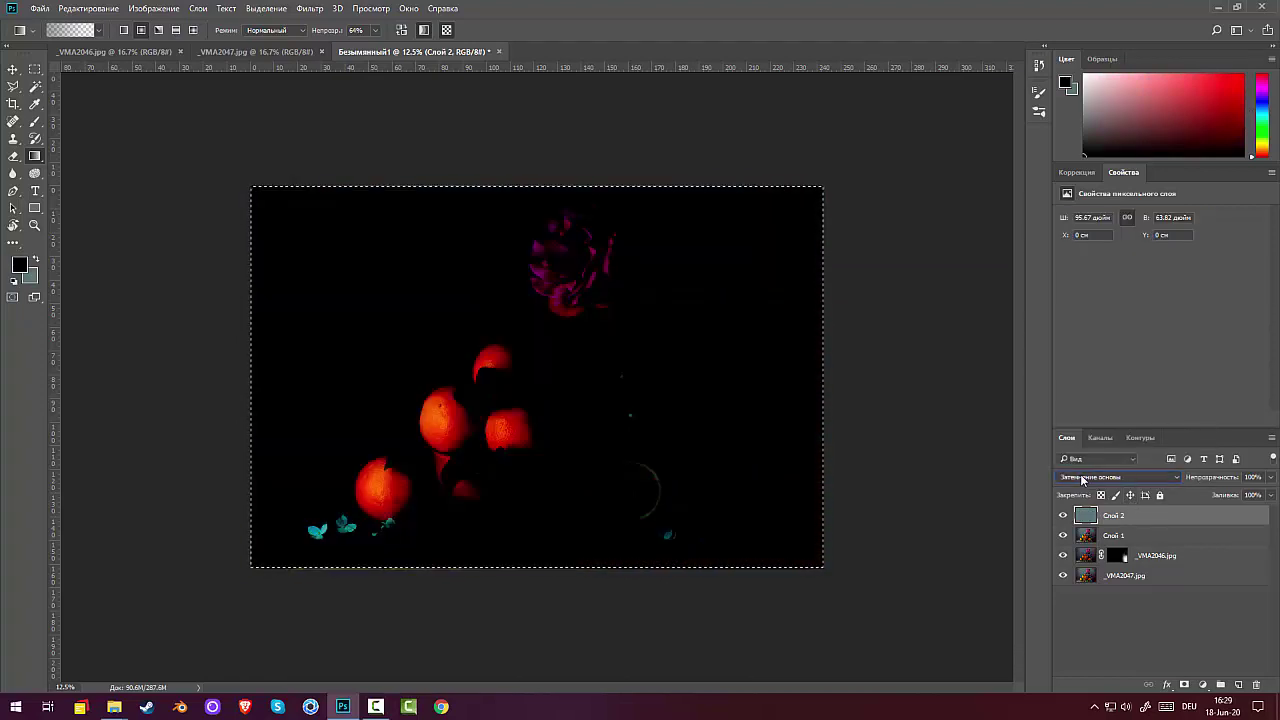
pyautogui.scroll(-2, 1082, 479)
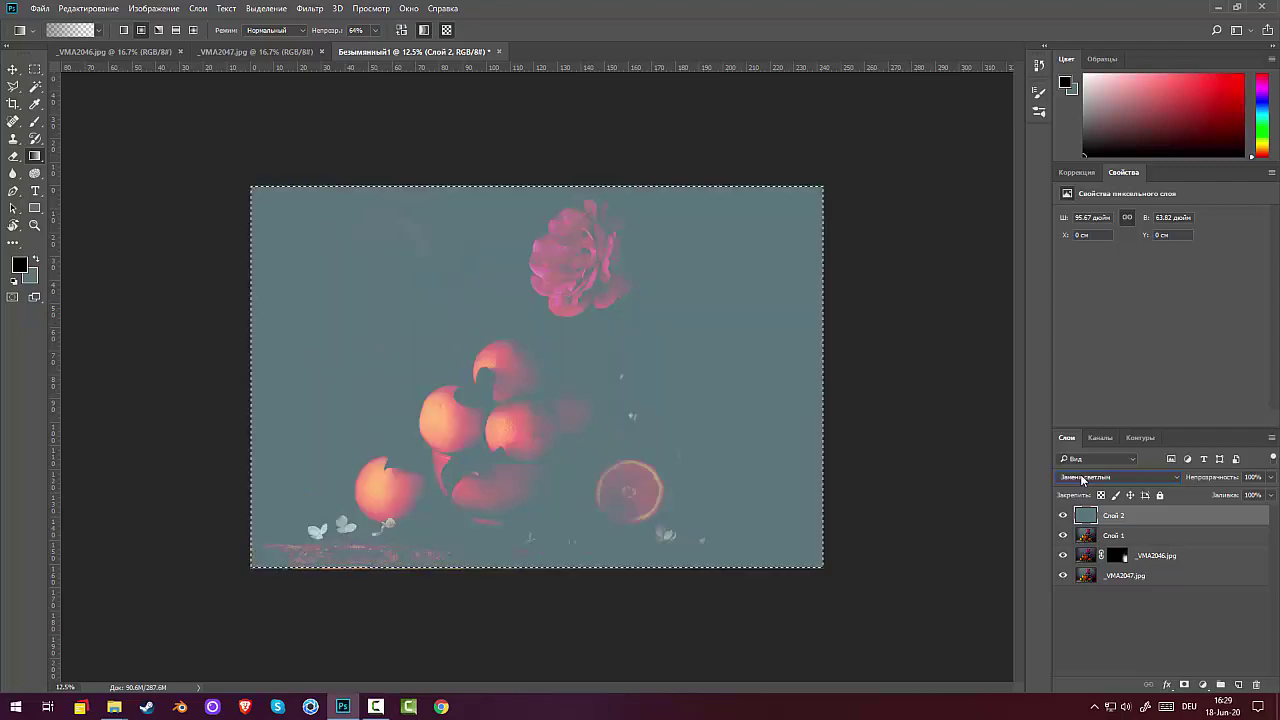
pyautogui.scroll(-1, 1082, 479)
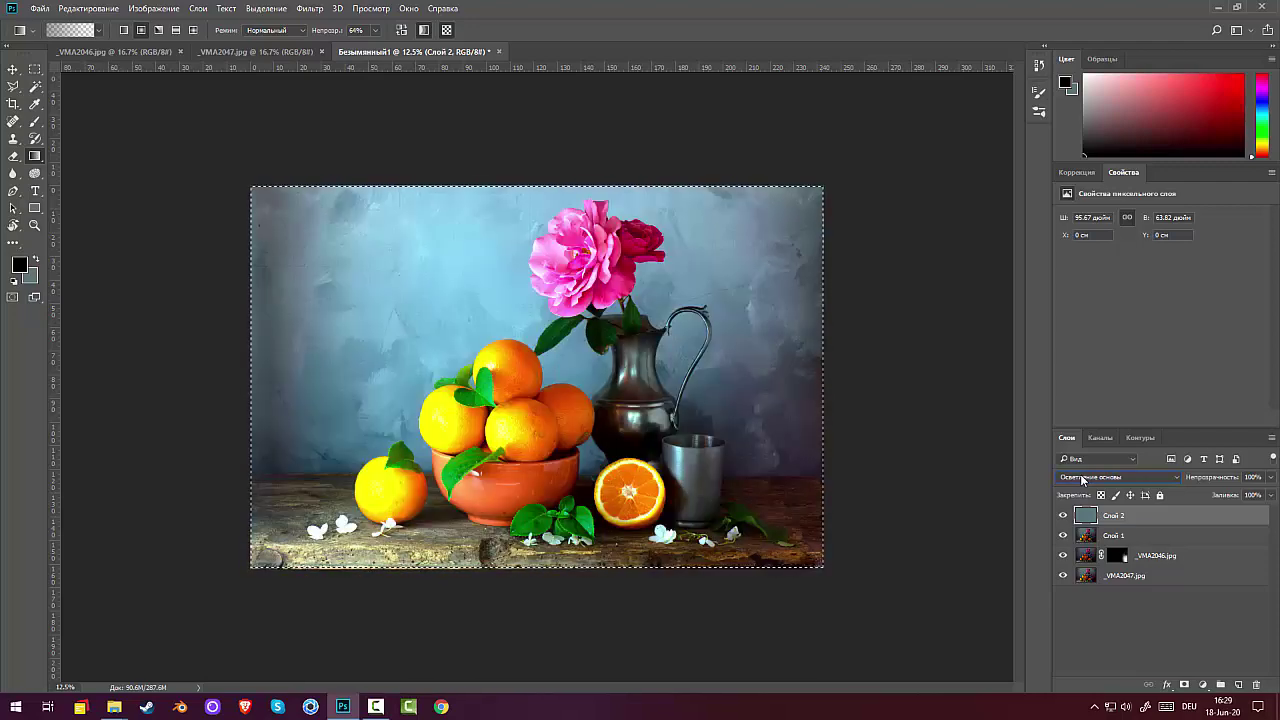
pyautogui.scroll(-1, 1082, 479)
pyautogui.scroll(-2, 1082, 479)
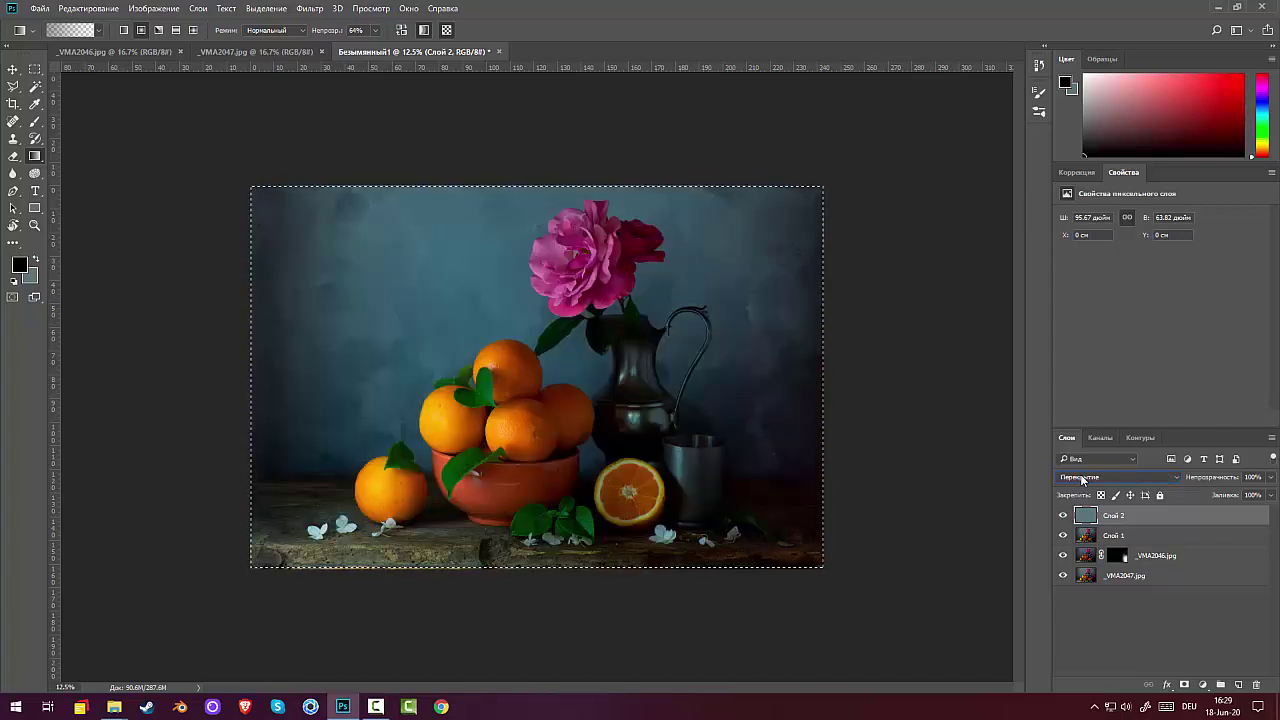
pyautogui.scroll(-1, 1082, 479)
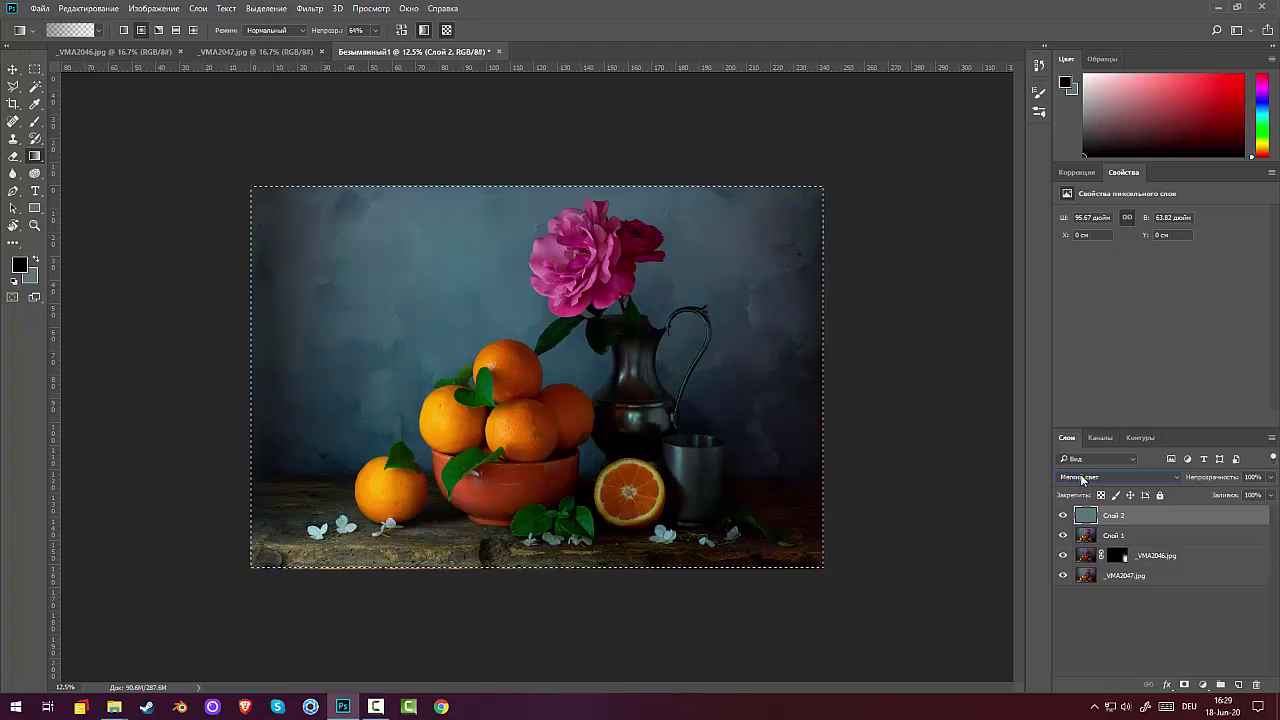
pyautogui.scroll(-1, 1082, 479)
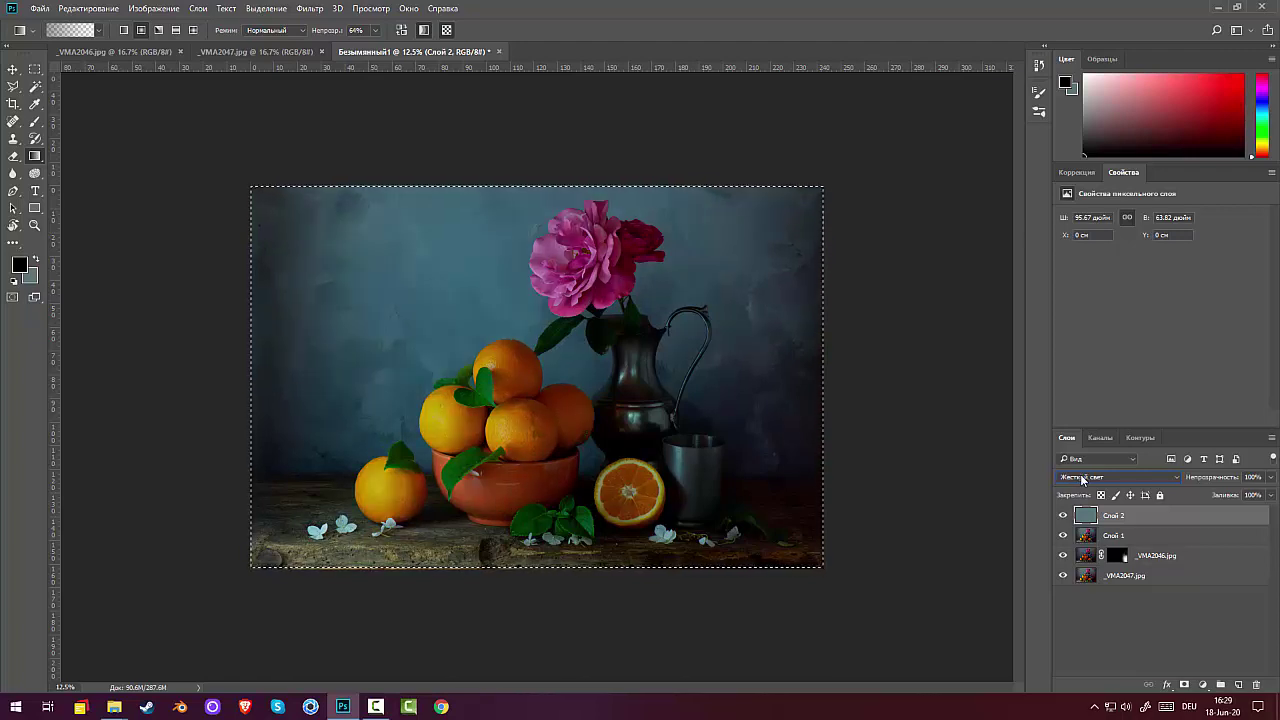
pyautogui.scroll(-1, 1082, 479)
pyautogui.scroll(2, 1082, 479)
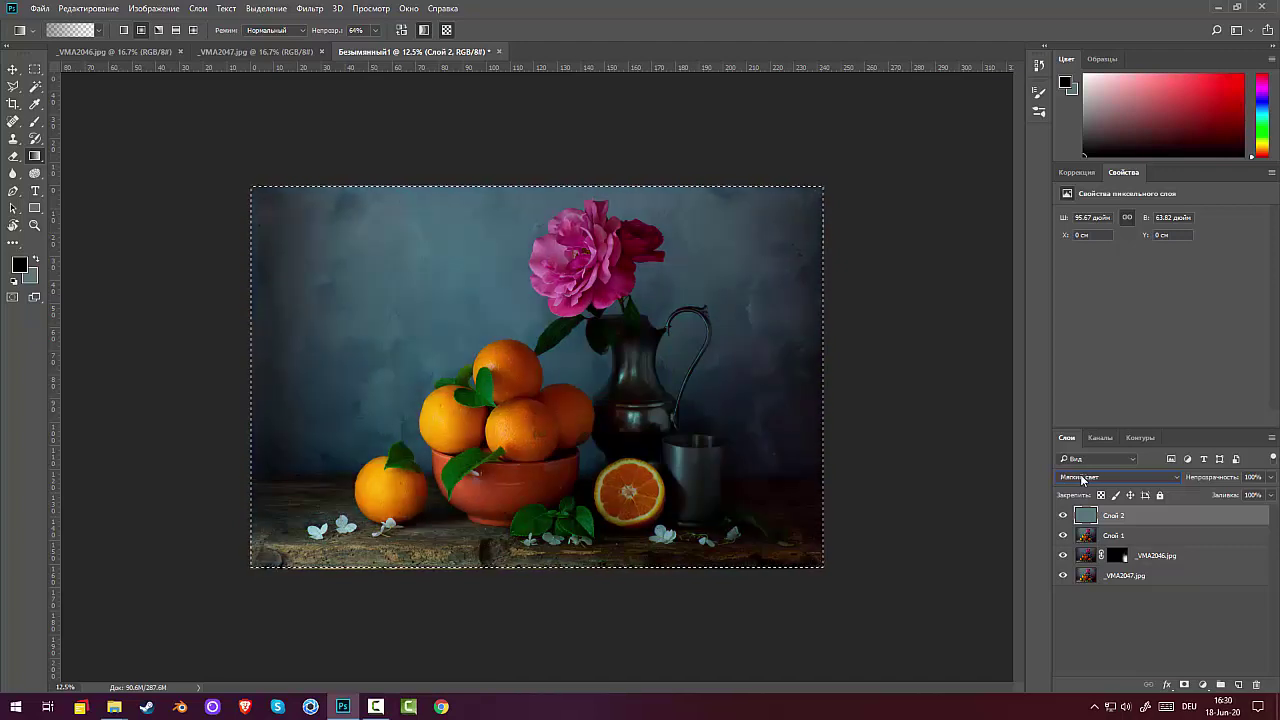
# Try adjusting the opacity of the grey-blue fill layer, and delete that layer.
pyautogui.moveTo(1214, 481); pyautogui.dragTo(1240, 491)
pyautogui.hotkey('shift', '+')
pyautogui.moveTo(1220, 516); pyautogui.dragTo(1254, 685)
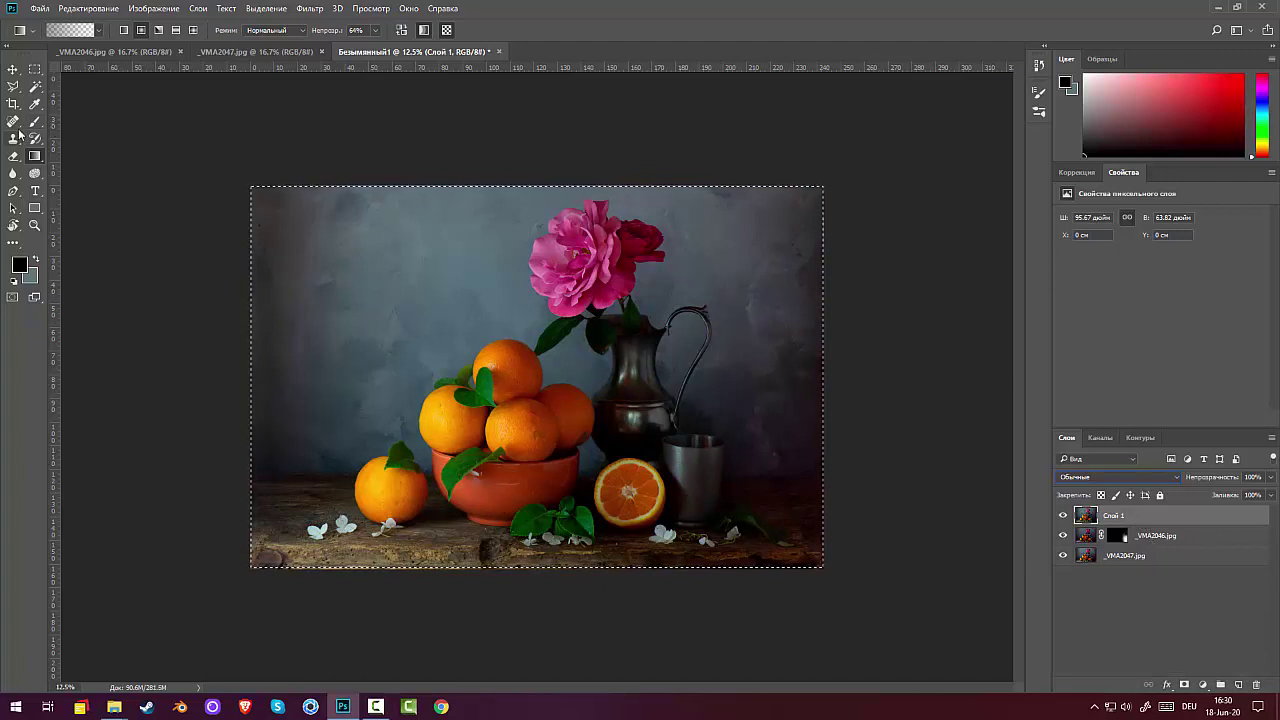
# Duplicate the healed merged layer, Слой 1.
pyautogui.click(35, 157)
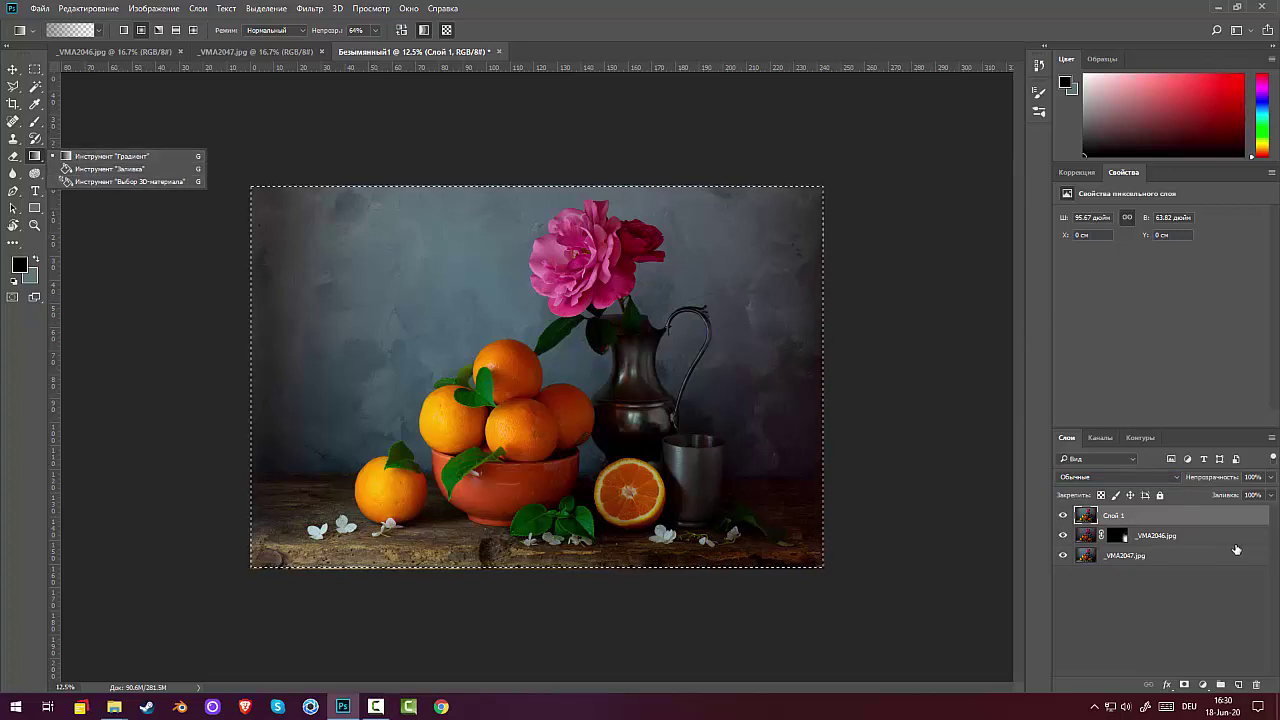
pyautogui.click(1166, 518)
pyautogui.moveTo(1166, 520); pyautogui.dragTo(1238, 684)
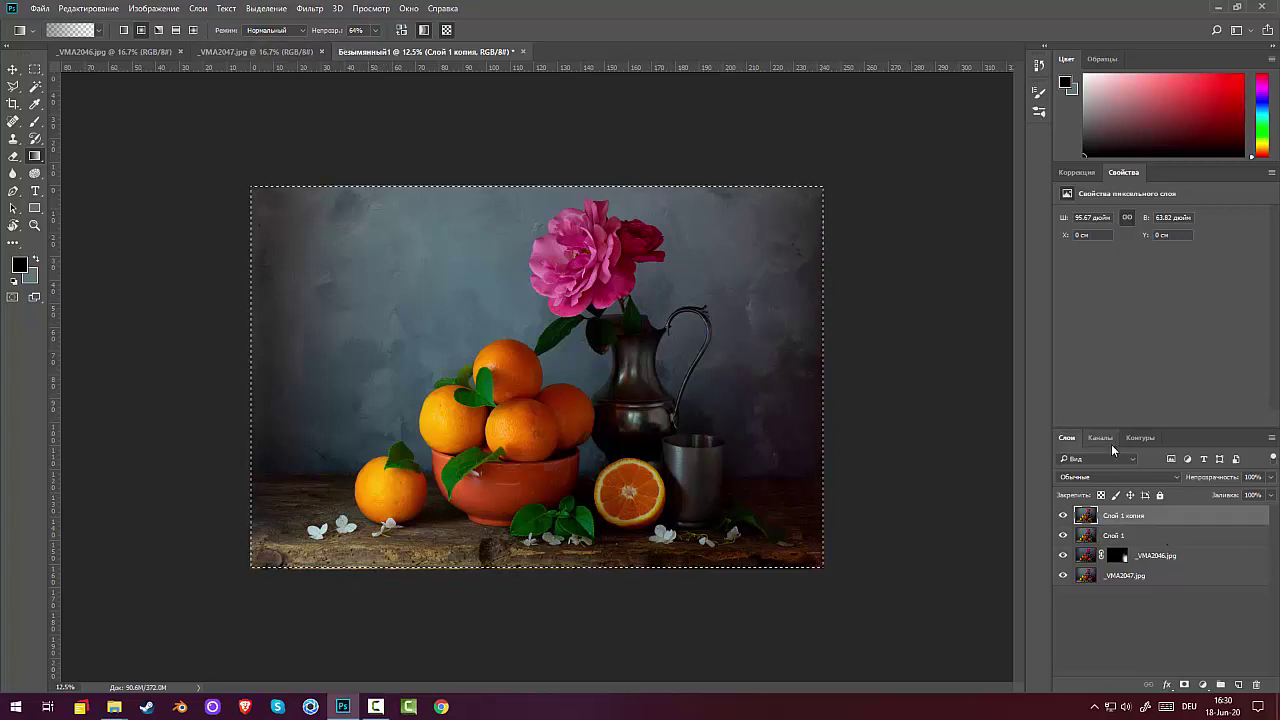
# Add a Selective Color adjustment and, for Reds, set Cyan, Magenta and Yellow to +100% and raise Black.
pyautogui.click(1073, 172)
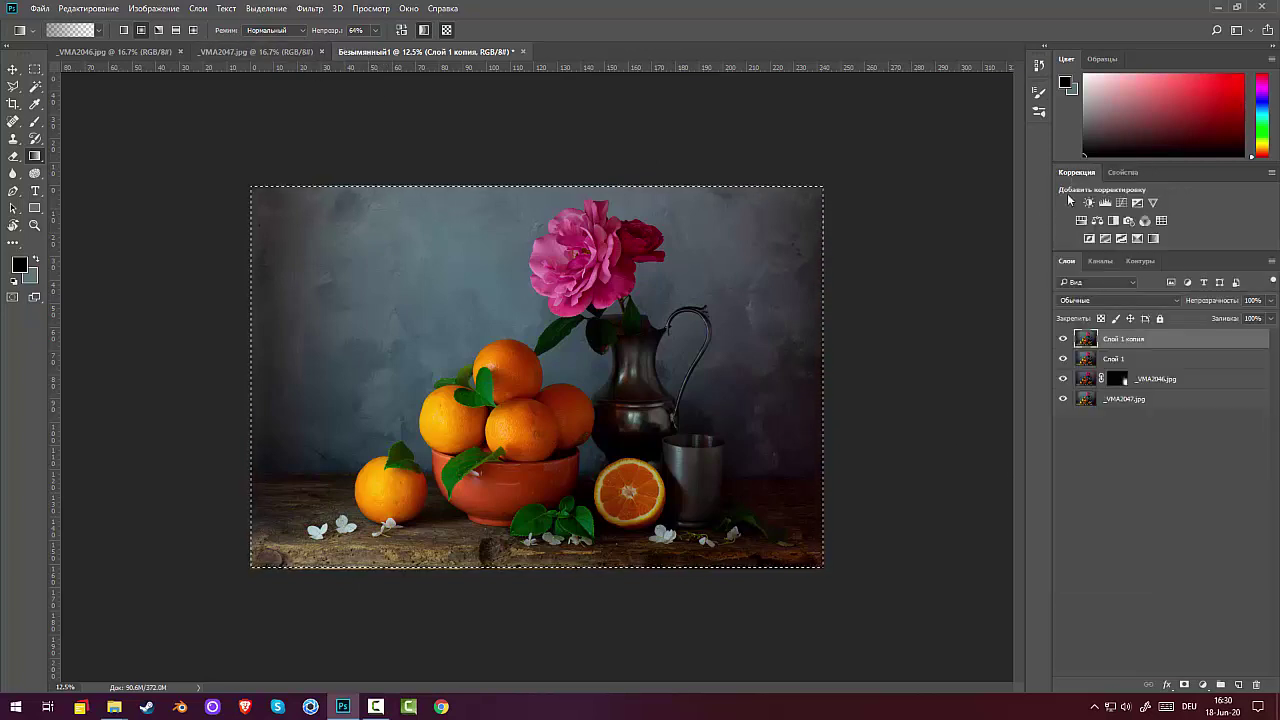
pyautogui.click(1137, 239)
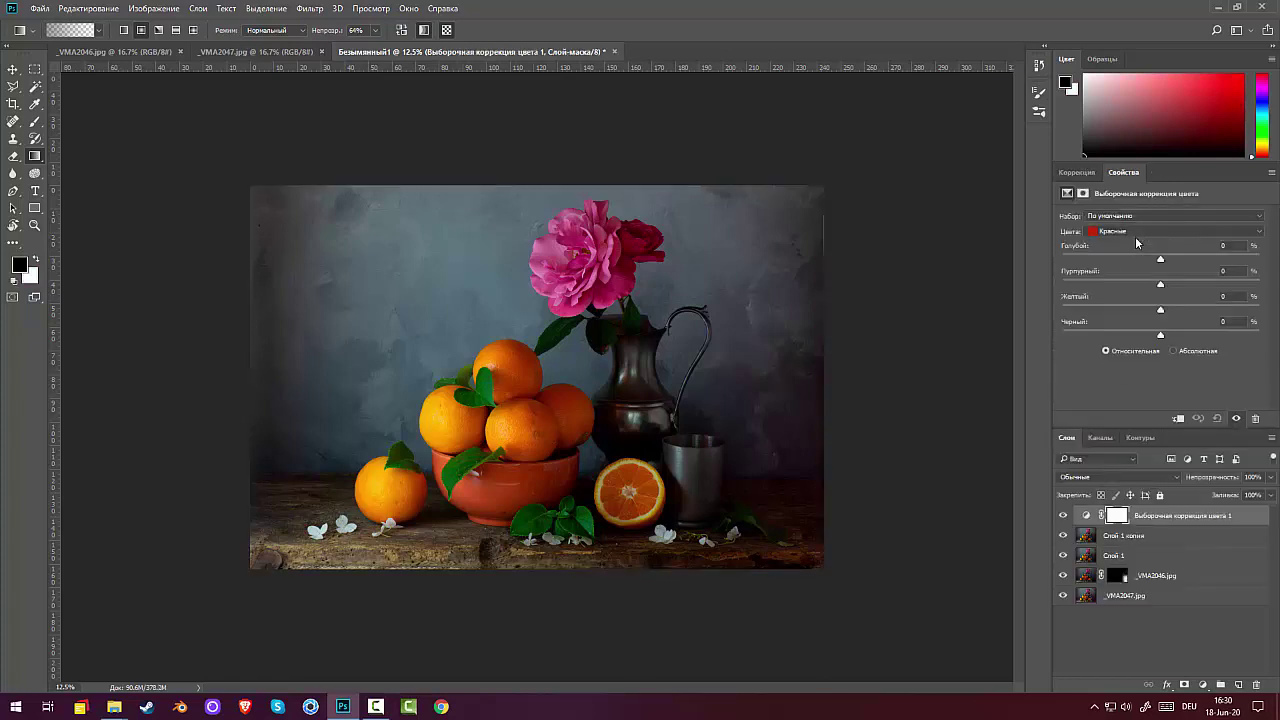
pyautogui.moveTo(1162, 263); pyautogui.dragTo(1259, 259)
pyautogui.moveTo(1160, 285); pyautogui.dragTo(1270, 284)
pyautogui.click(1161, 310)
pyautogui.moveTo(1161, 310); pyautogui.dragTo(1265, 309)
pyautogui.moveTo(1159, 334); pyautogui.dragTo(1223, 331)
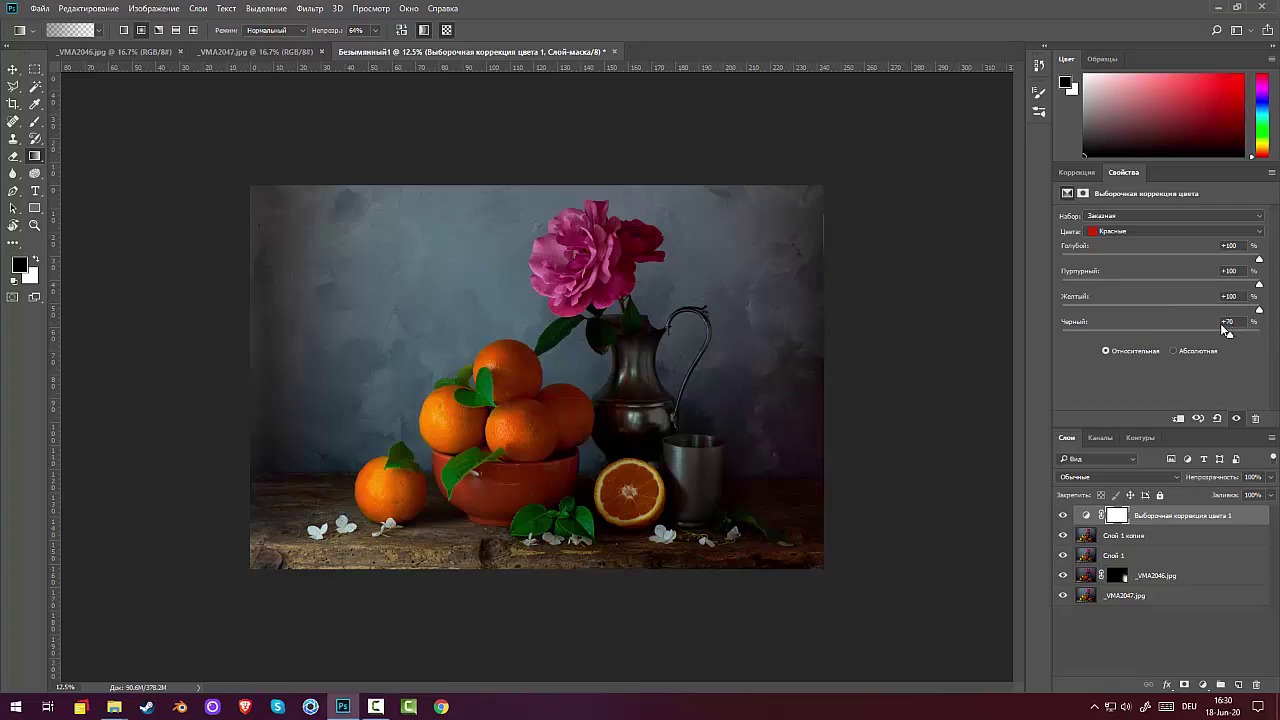
# Try raising Cyan and Yellow and lowering Magenta and Black to their limits for Cyans (Голубые), and delete the Selective Color adjustment.
pyautogui.click(1110, 231)
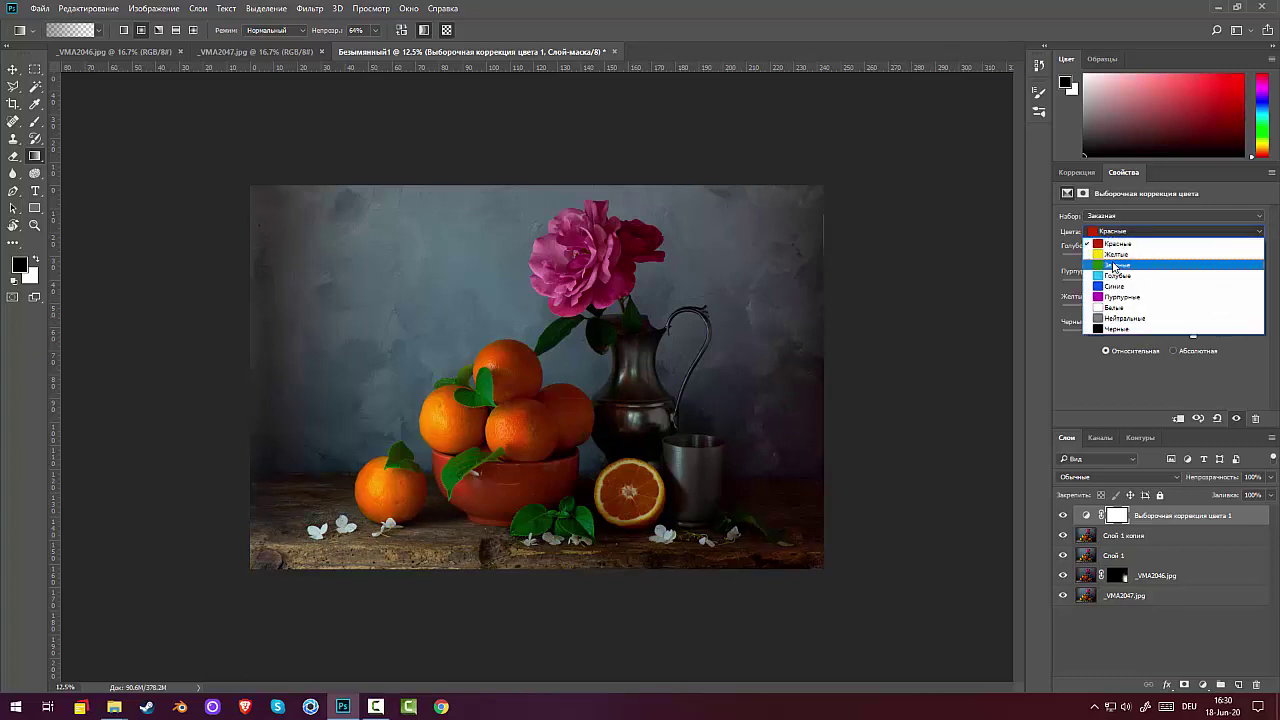
pyautogui.click(1116, 276)
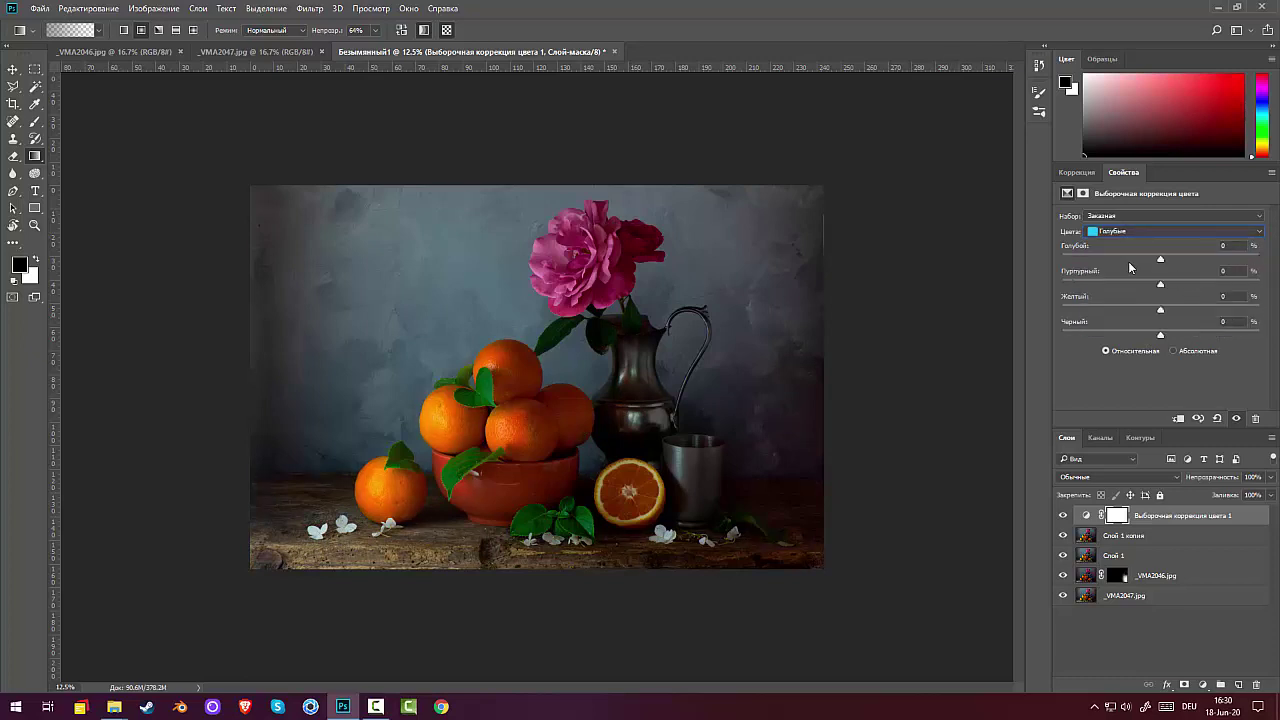
pyautogui.moveTo(1160, 261); pyautogui.dragTo(1259, 259)
pyautogui.moveTo(1158, 285); pyautogui.dragTo(1062, 287)
pyautogui.moveTo(1160, 312); pyautogui.dragTo(1259, 310)
pyautogui.moveTo(1160, 337); pyautogui.dragTo(1062, 336)
pyautogui.moveTo(1186, 515); pyautogui.dragTo(1256, 685)
# Add a Channel Mixer with Red +81%, Blue -18% and Constant -23% for the Red channel, and merge it into Слой 1 копия.
pyautogui.click(1070, 170)
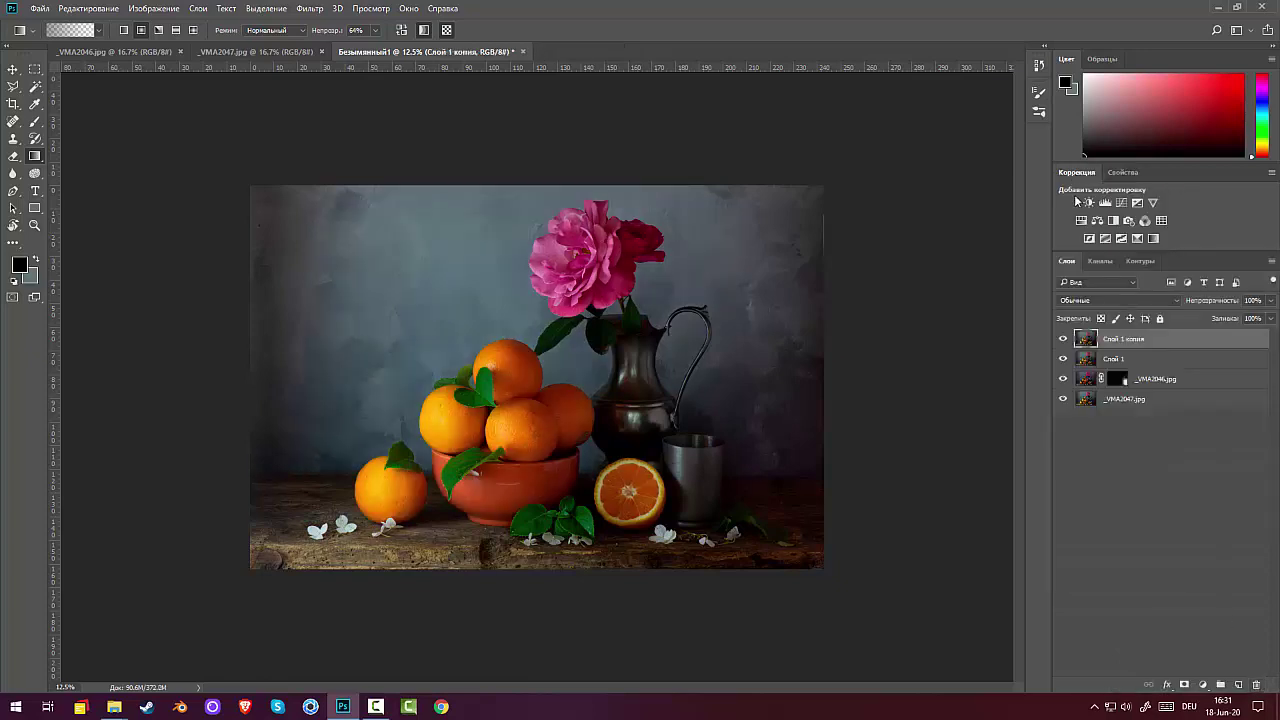
pyautogui.click(1144, 221)
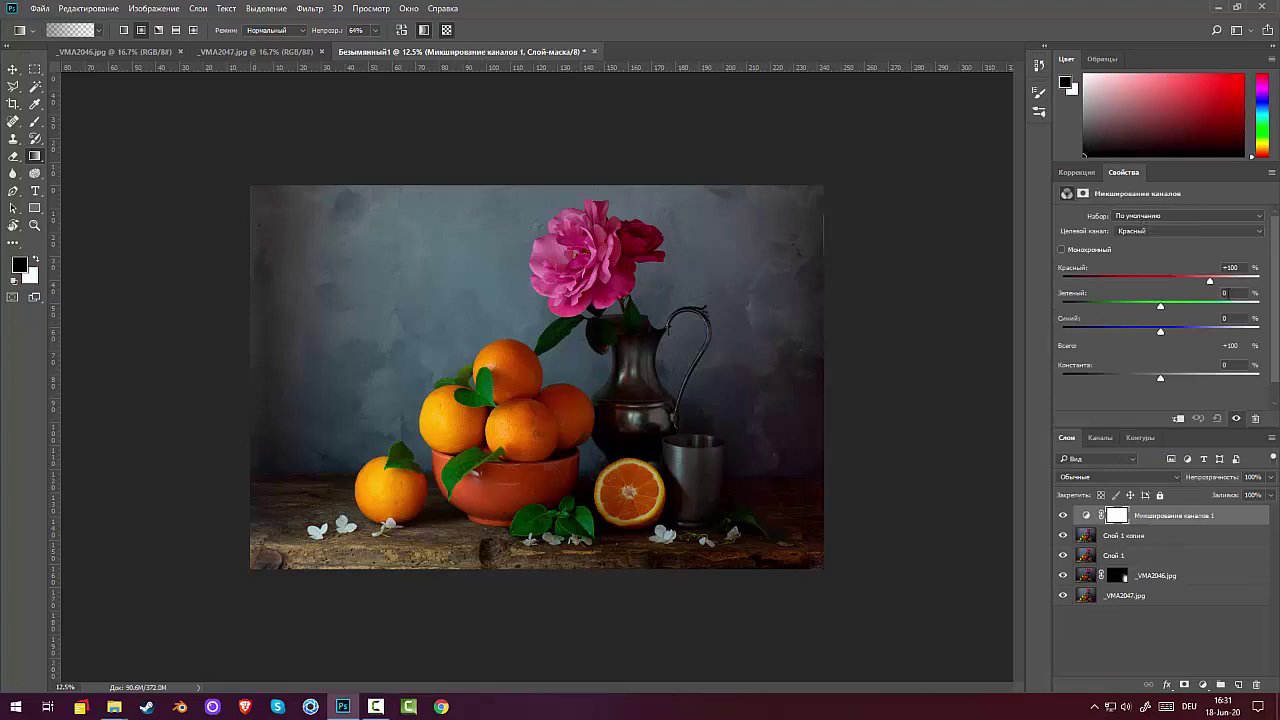
pyautogui.moveTo(1212, 278)
pyautogui.mouseDown()
pyautogui.moveTo(1164, 281)
pyautogui.moveTo(1224, 290)
pyautogui.moveTo(1202, 293)
pyautogui.mouseUp()
pyautogui.moveTo(1160, 333); pyautogui.dragTo(1150, 380)
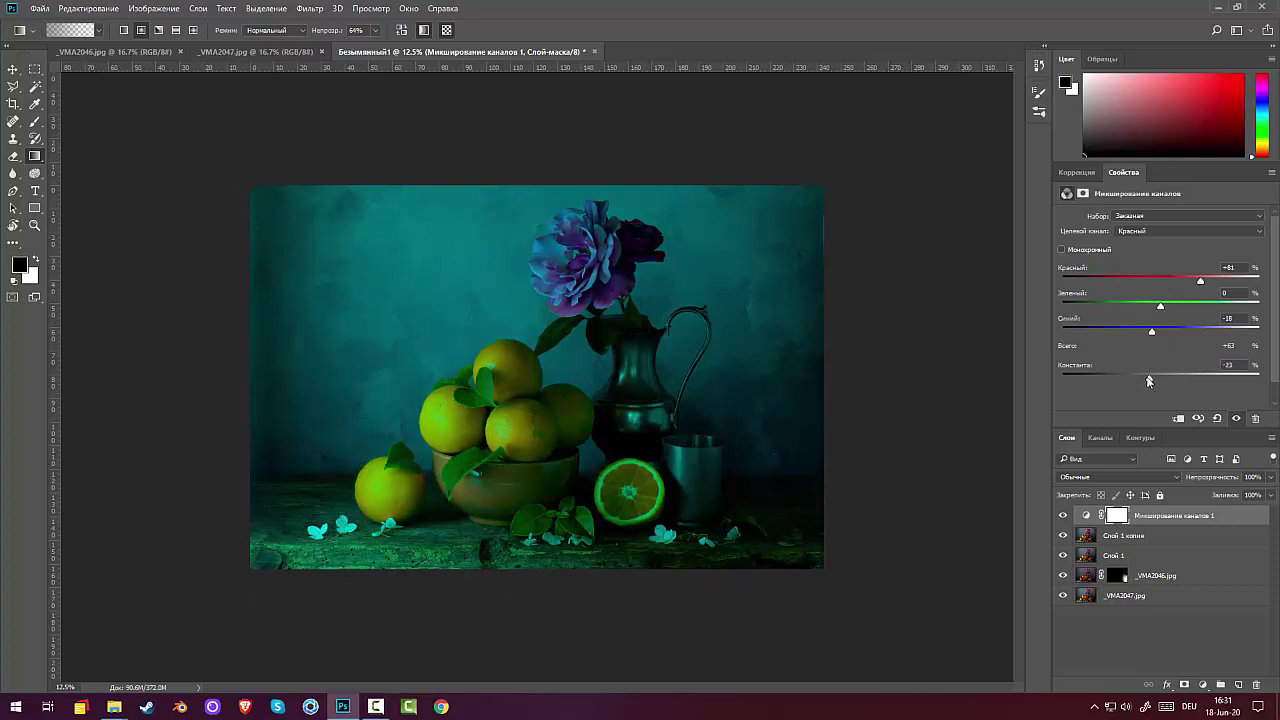
pyautogui.click(1148, 519)
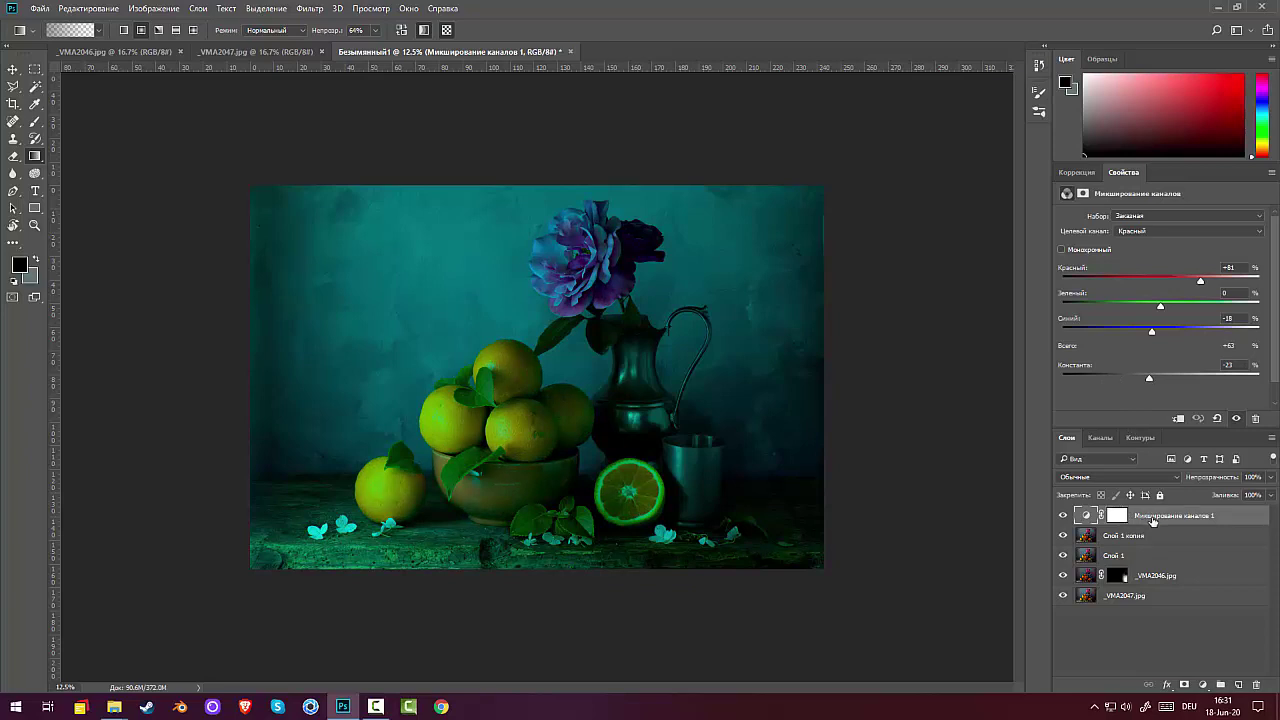
pyautogui.press('Delete')
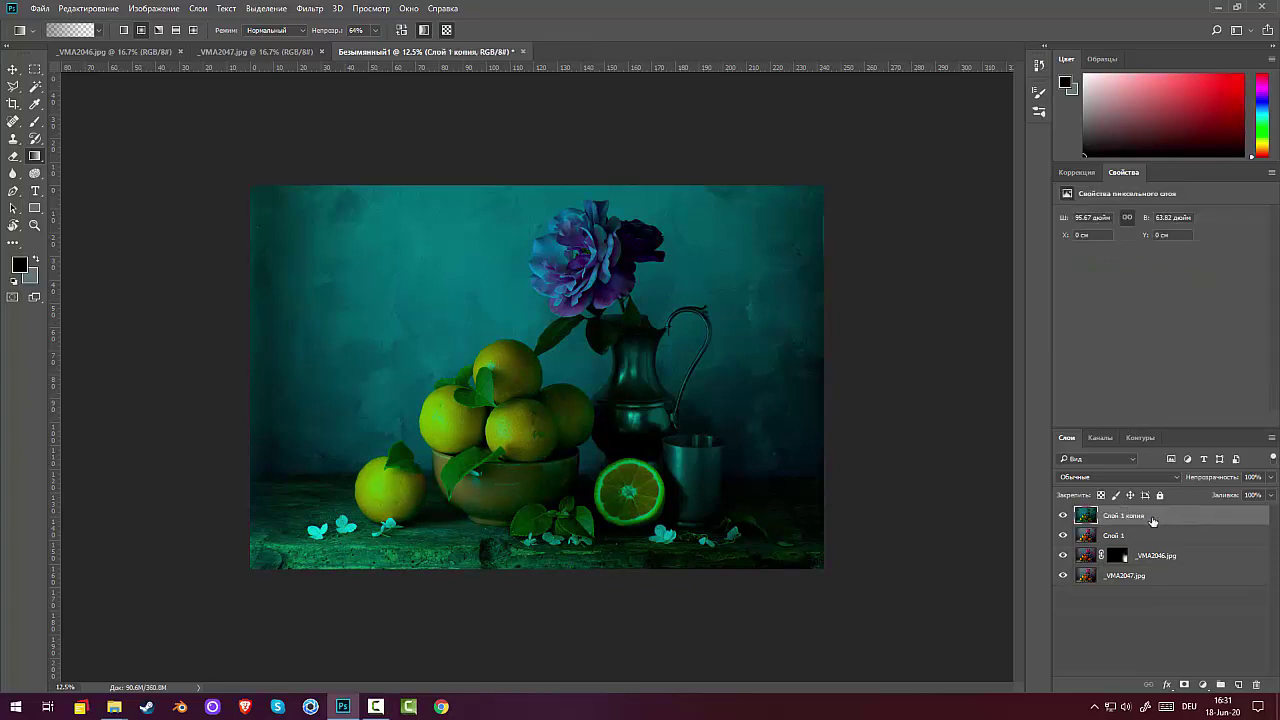
# Apply a Hue/Saturation adjustment with Hue +6, Saturation +21 and Lightness +6, and merge it into Слой 1 копия.
pyautogui.click(1069, 172)
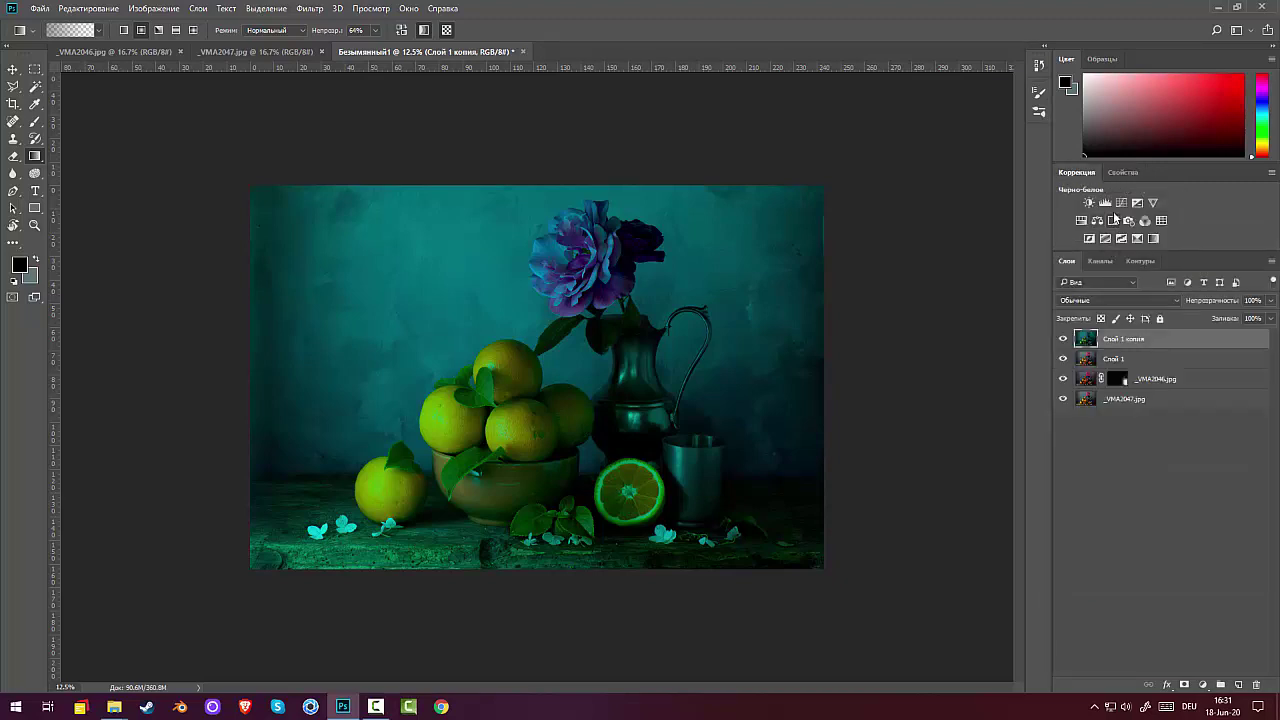
pyautogui.click(1081, 220)
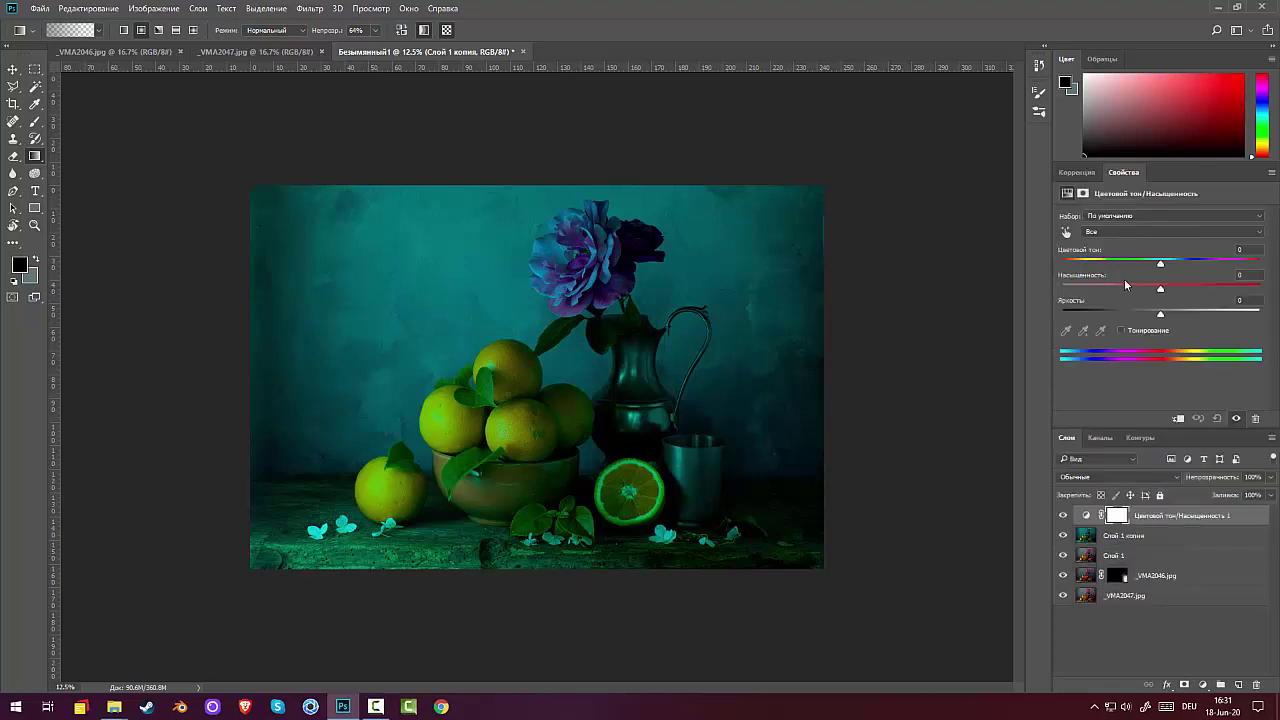
pyautogui.moveTo(1160, 288); pyautogui.dragTo(1166, 316)
pyautogui.moveTo(1161, 263)
pyautogui.mouseDown()
pyautogui.moveTo(1190, 266)
pyautogui.moveTo(1127, 273)
pyautogui.moveTo(1166, 264)
pyautogui.mouseUp()
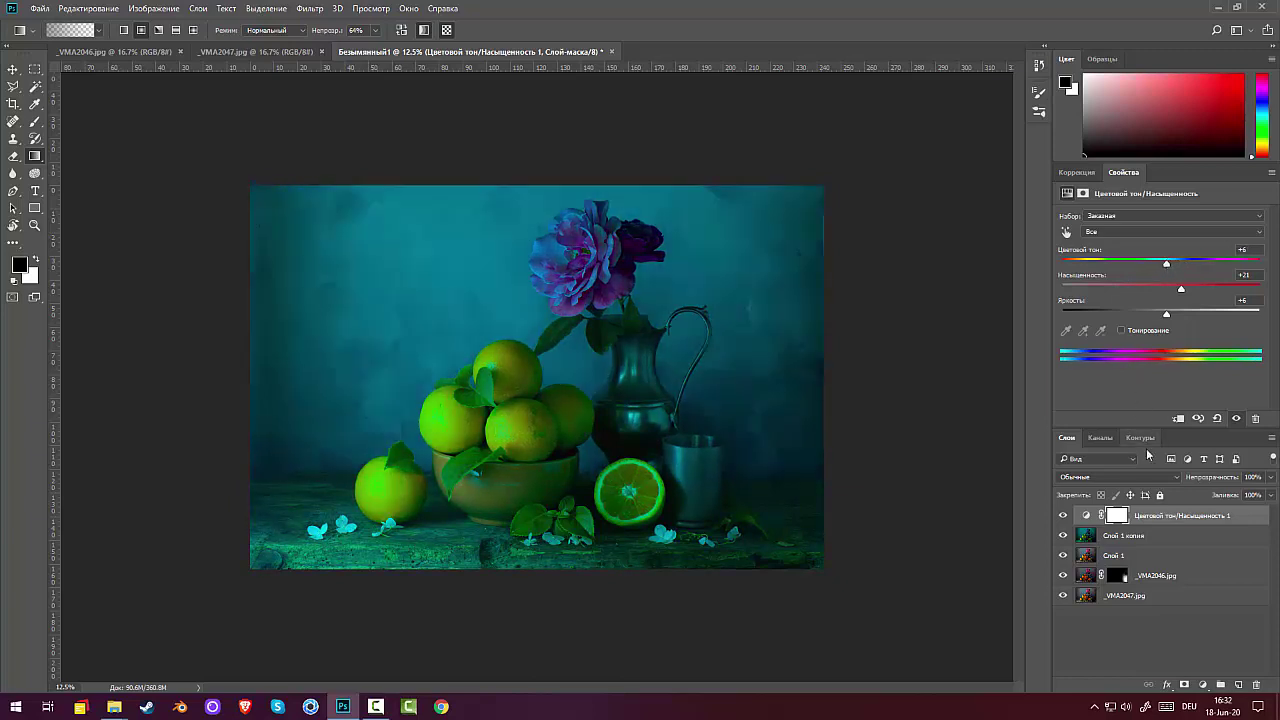
pyautogui.click(1143, 511)
pyautogui.press('Delete')
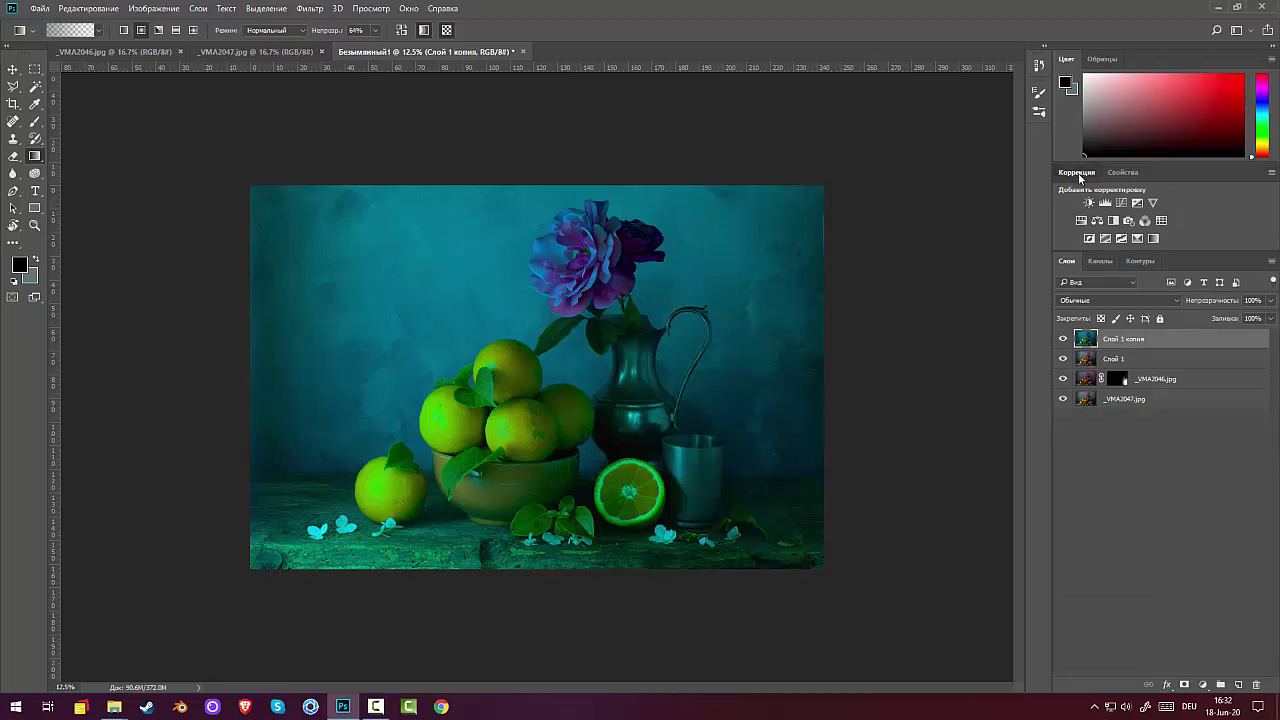
# Apply a Levels adjustment with input white point 181 and output white 206, and merge it into Слой 1 копия.
pyautogui.click(1105, 206)
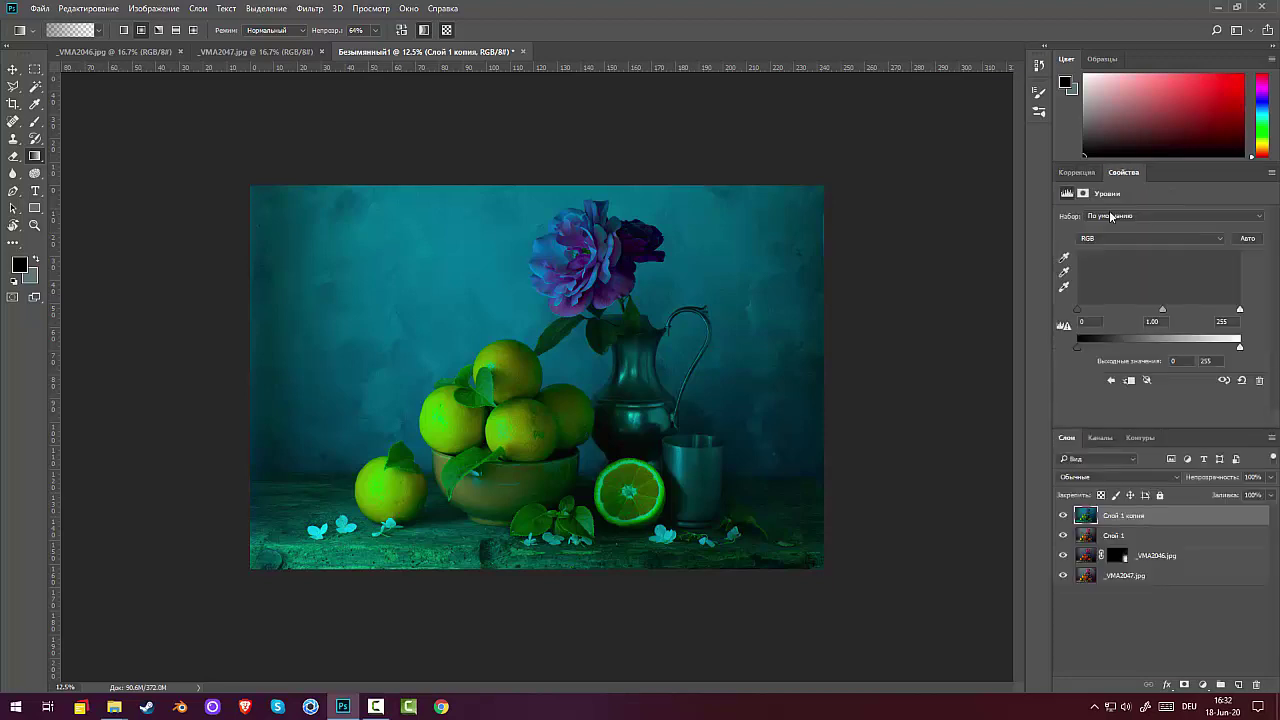
pyautogui.moveTo(1240, 313); pyautogui.dragTo(1136, 311)
pyautogui.moveTo(1243, 345); pyautogui.dragTo(1210, 345)
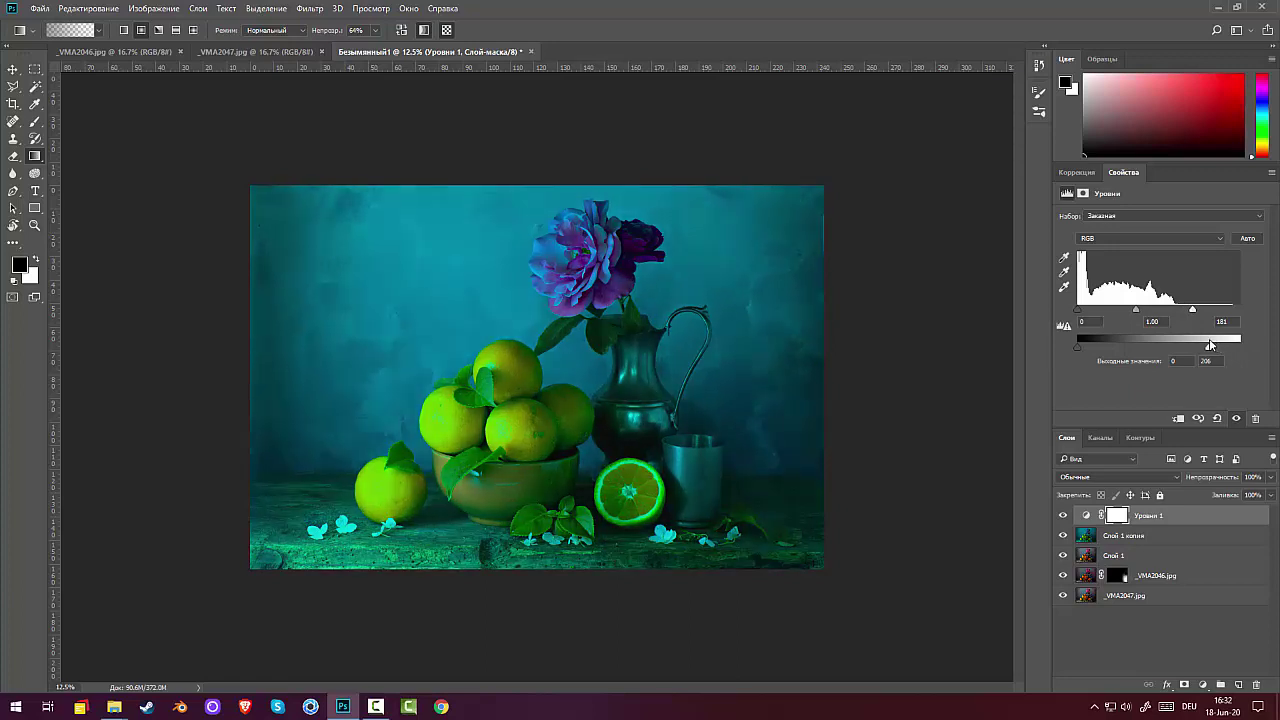
pyautogui.click(1120, 515)
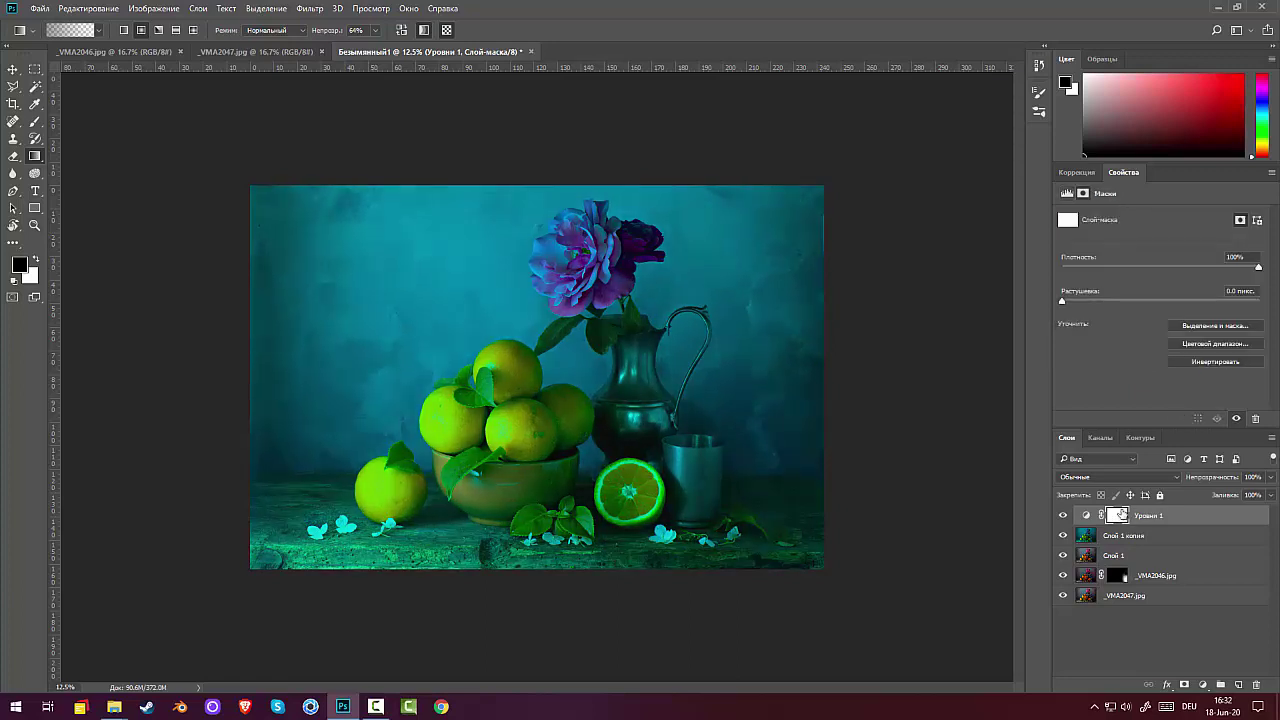
pyautogui.press('Delete')
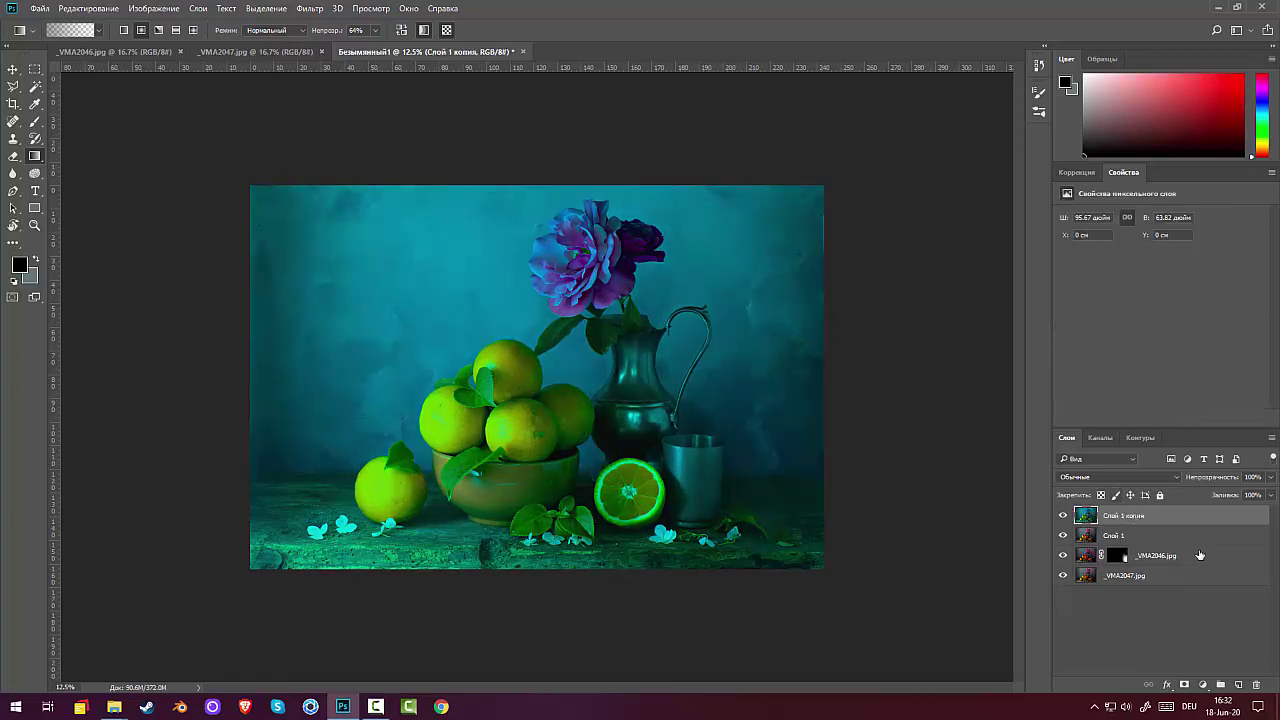
# Add a black mask to Слой 1 копия and reveal its teal tint with white gradients over both sides of the wall.
pyautogui.keyDown('alt'); pyautogui.click(1184, 686); pyautogui.keyUp('alt')
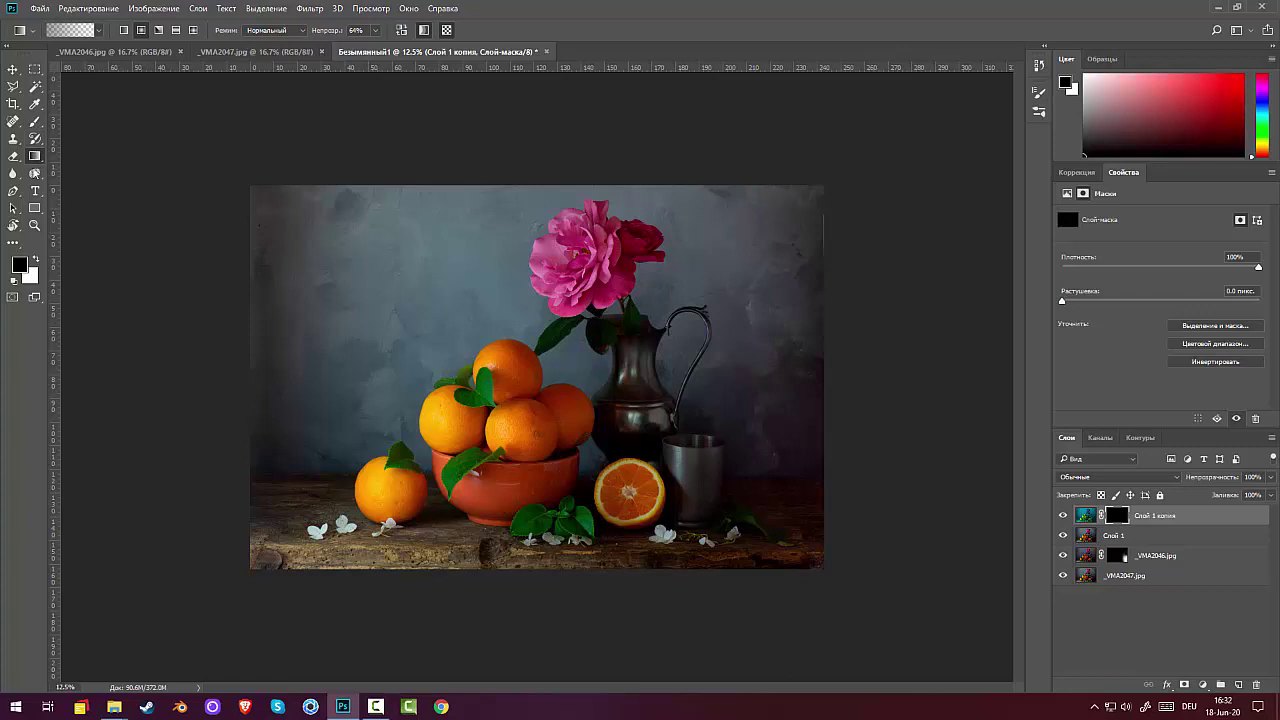
pyautogui.moveTo(798, 298); pyautogui.dragTo(860, 374)
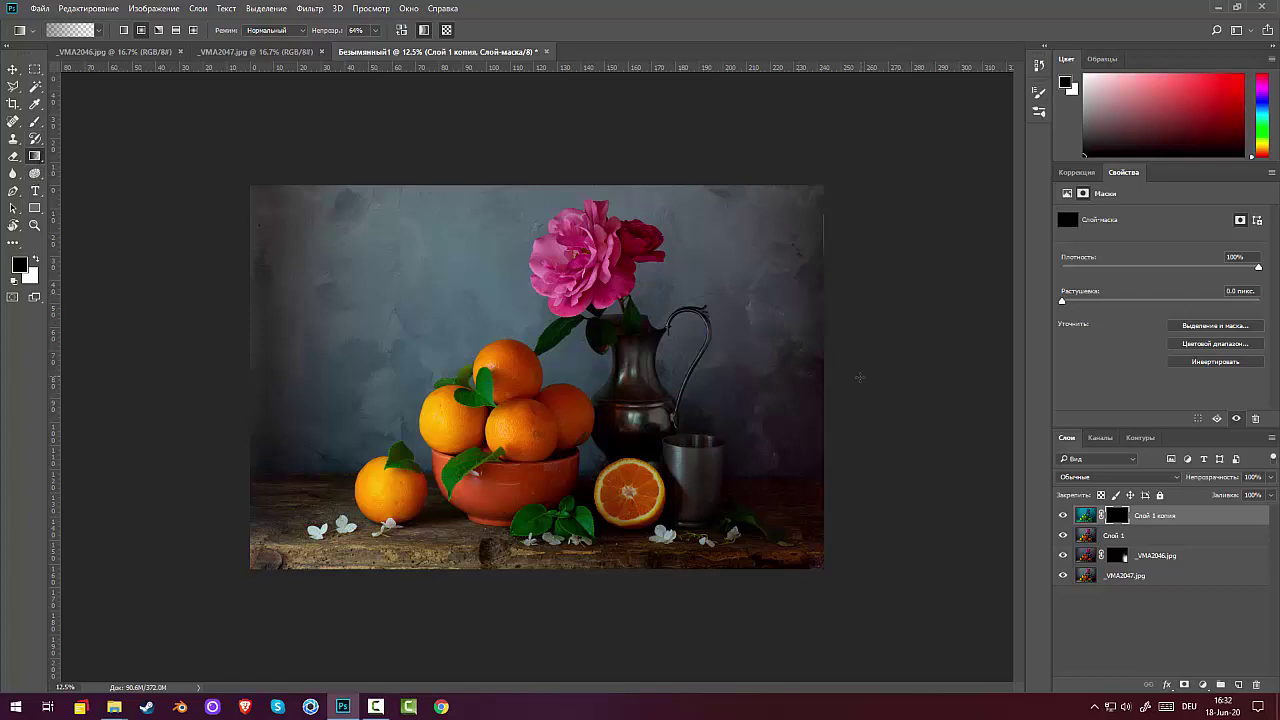
pyautogui.click(38, 260)
pyautogui.moveTo(898, 272); pyautogui.dragTo(755, 228)
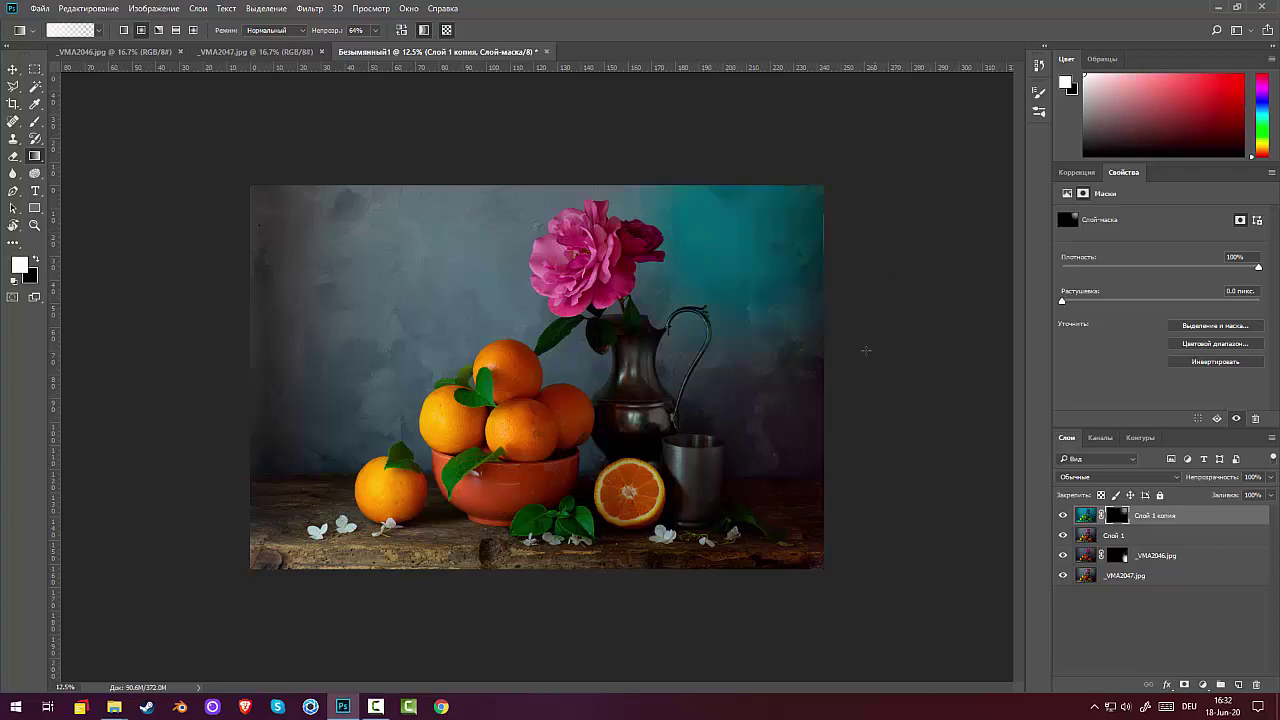
pyautogui.moveTo(752, 390); pyautogui.dragTo(878, 456)
pyautogui.moveTo(264, 210); pyautogui.dragTo(237, 343)
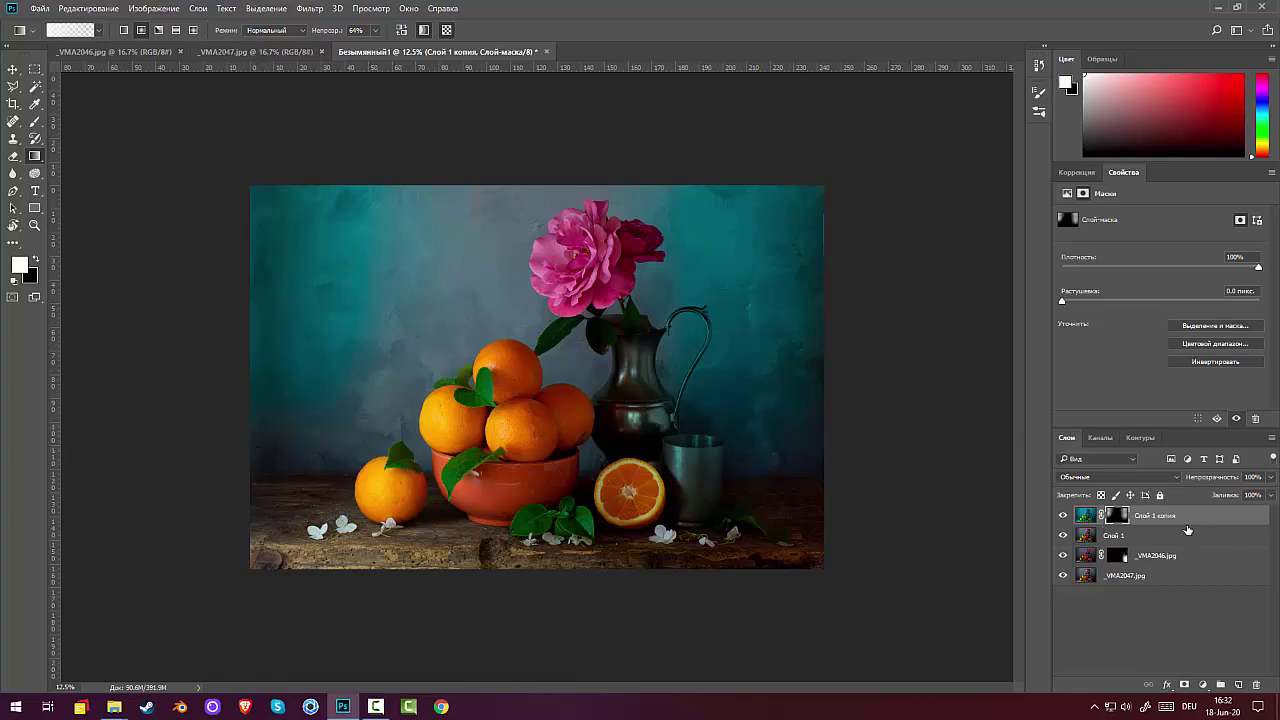
# Add a Hue/Saturation adjustment with Saturation -82 and clip it to Слой 1 копия.
pyautogui.click(1086, 514)
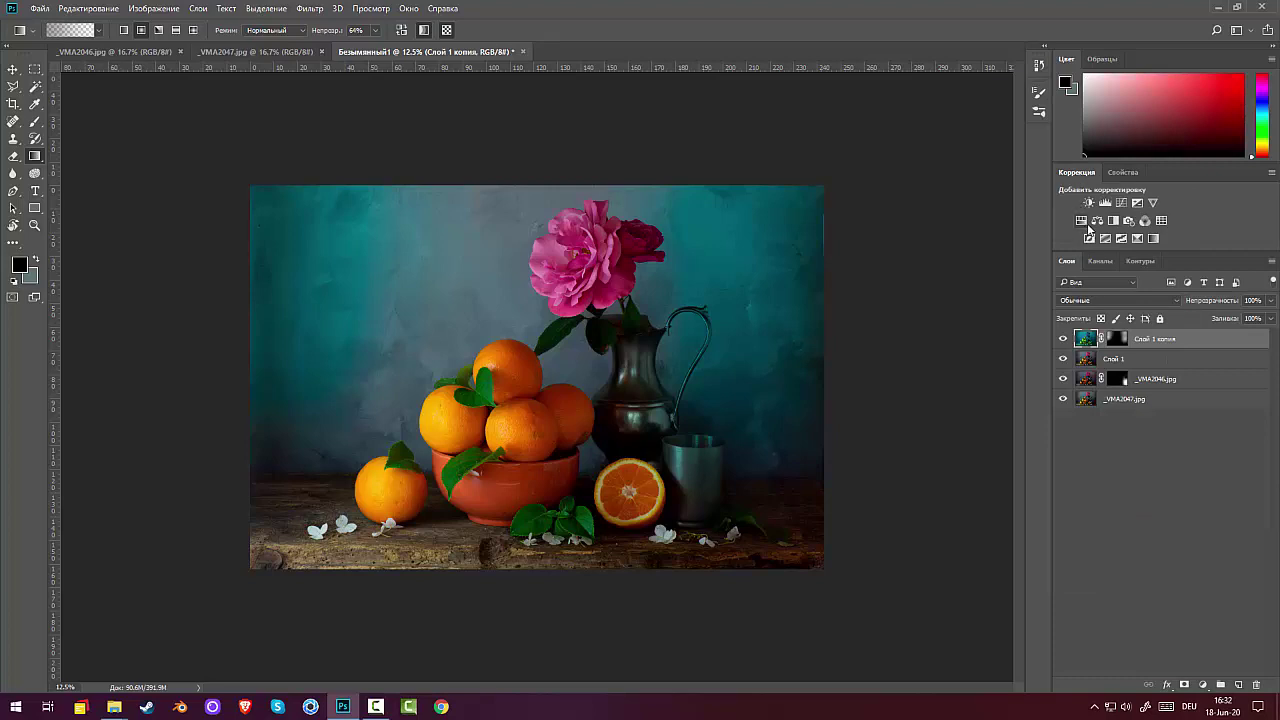
pyautogui.hotkey('ctrl', 'u')
pyautogui.moveTo(1160, 289); pyautogui.dragTo(1079, 300)
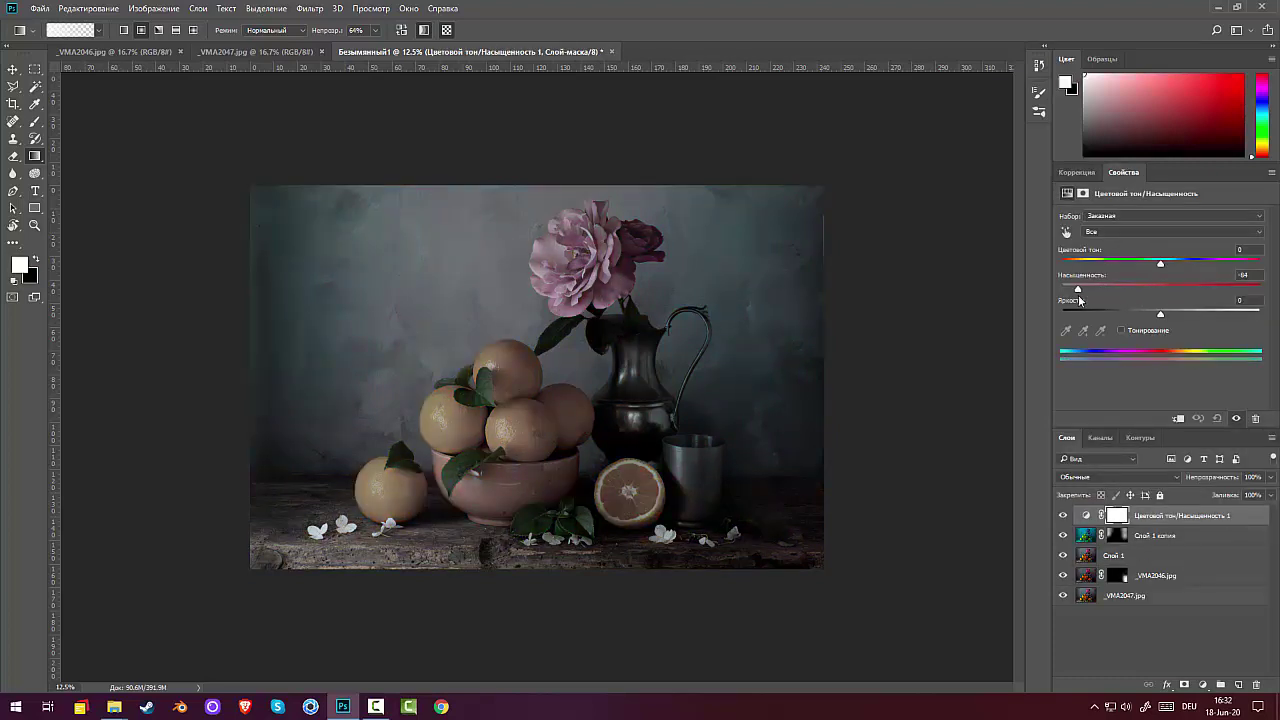
pyautogui.moveTo(1079, 300)
pyautogui.mouseDown()
pyautogui.moveTo(1066, 301)
pyautogui.moveTo(1082, 305)
pyautogui.mouseUp()
pyautogui.click(1131, 479)
pyautogui.click(1147, 522)
pyautogui.click(1177, 418)
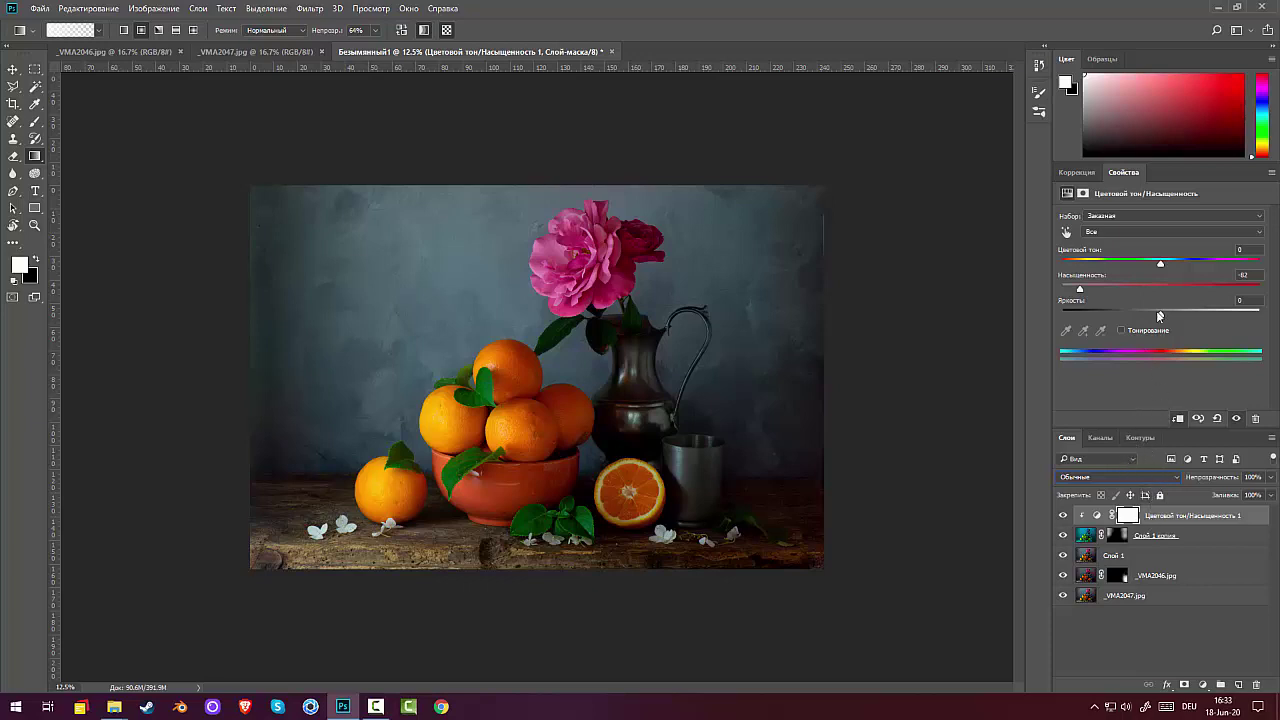
# Set the clipped adjustment's Lightness to +7 and merge it into Слой 1 копия.
pyautogui.moveTo(1162, 314)
pyautogui.mouseDown()
pyautogui.moveTo(1178, 318)
pyautogui.moveTo(1167, 318)
pyautogui.mouseUp()
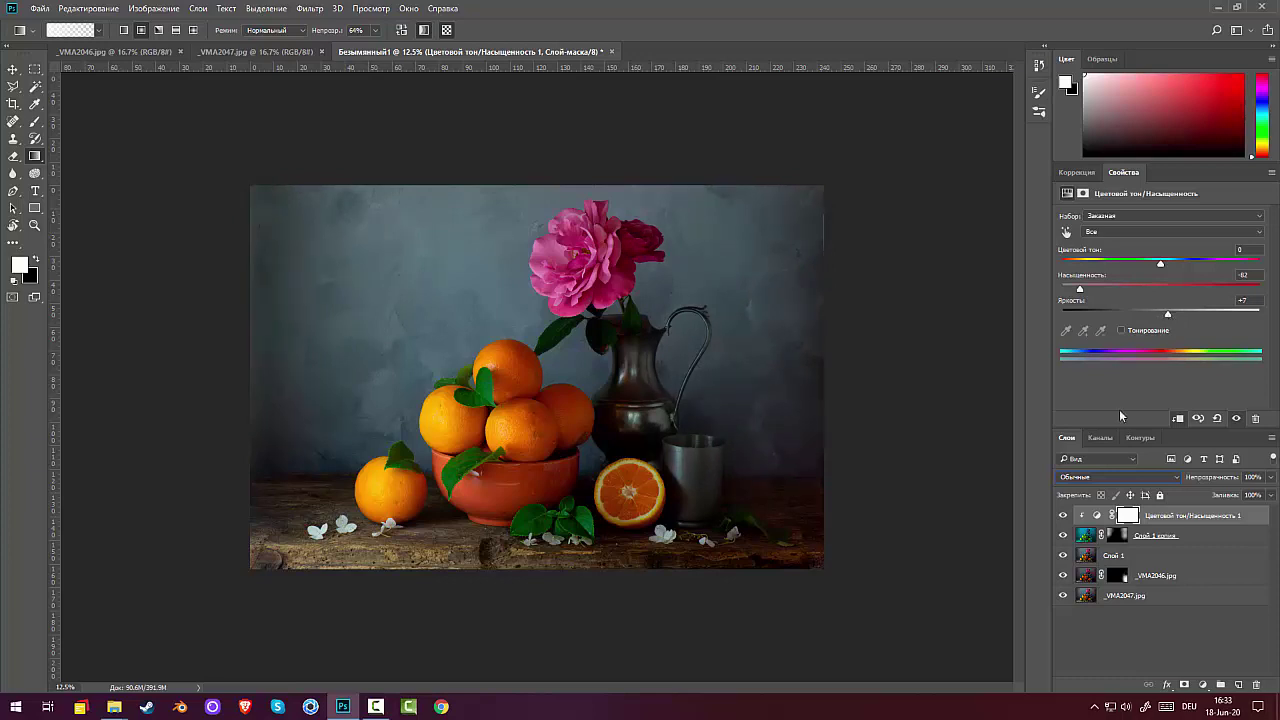
pyautogui.click(1183, 517)
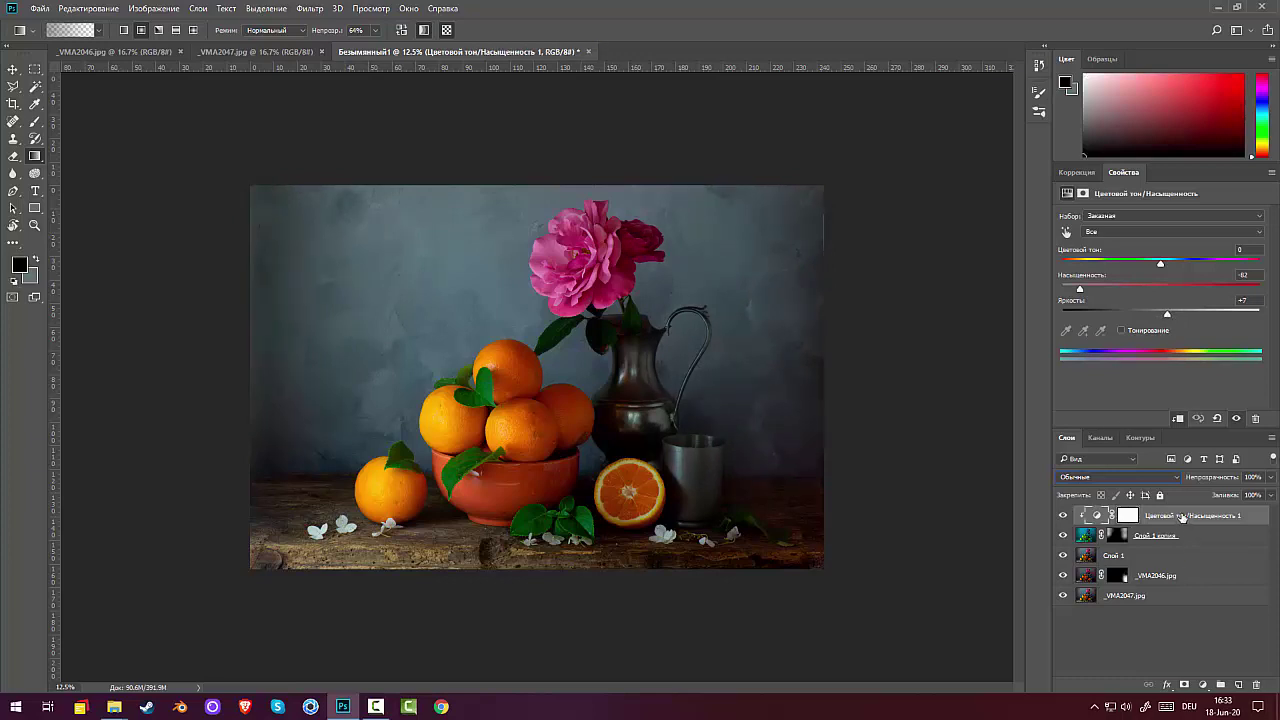
pyautogui.hotkey('ctrl', 'e')
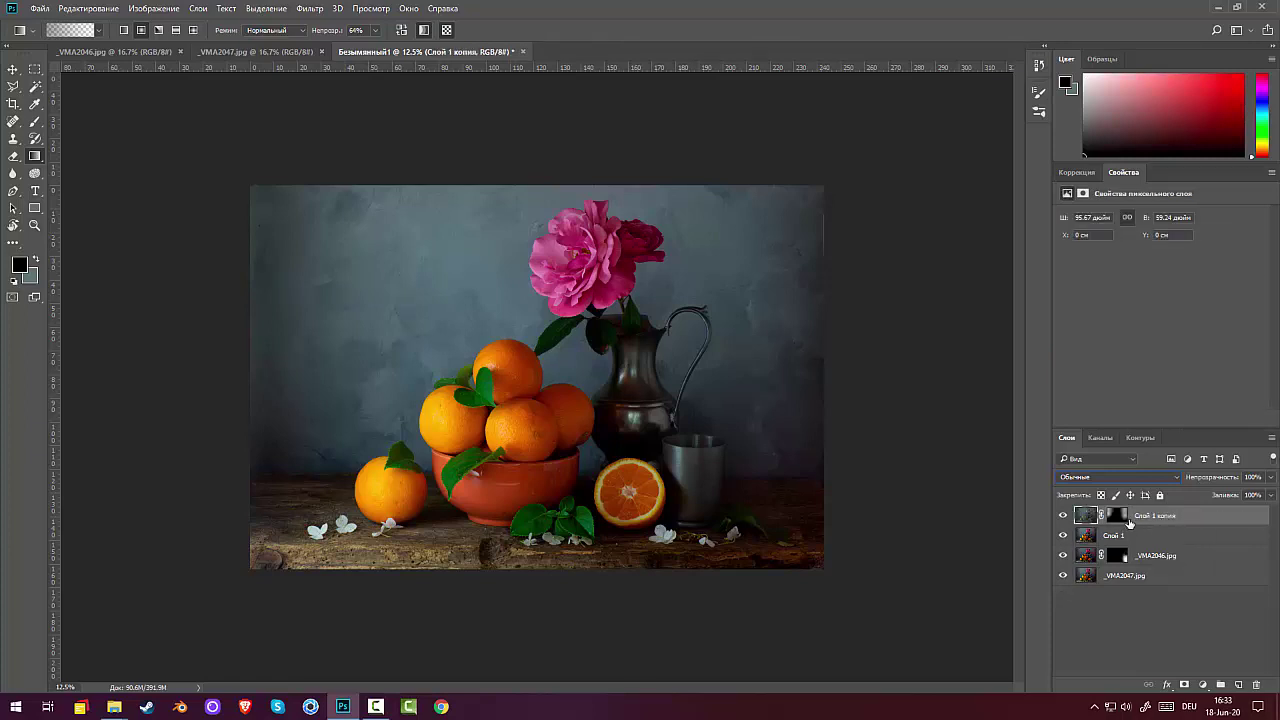
# Duplicate Слой 1 and merge the masked Слой 1 копия down into the duplicate.
pyautogui.moveTo(1174, 535); pyautogui.dragTo(1239, 686)
pyautogui.click(1165, 515)
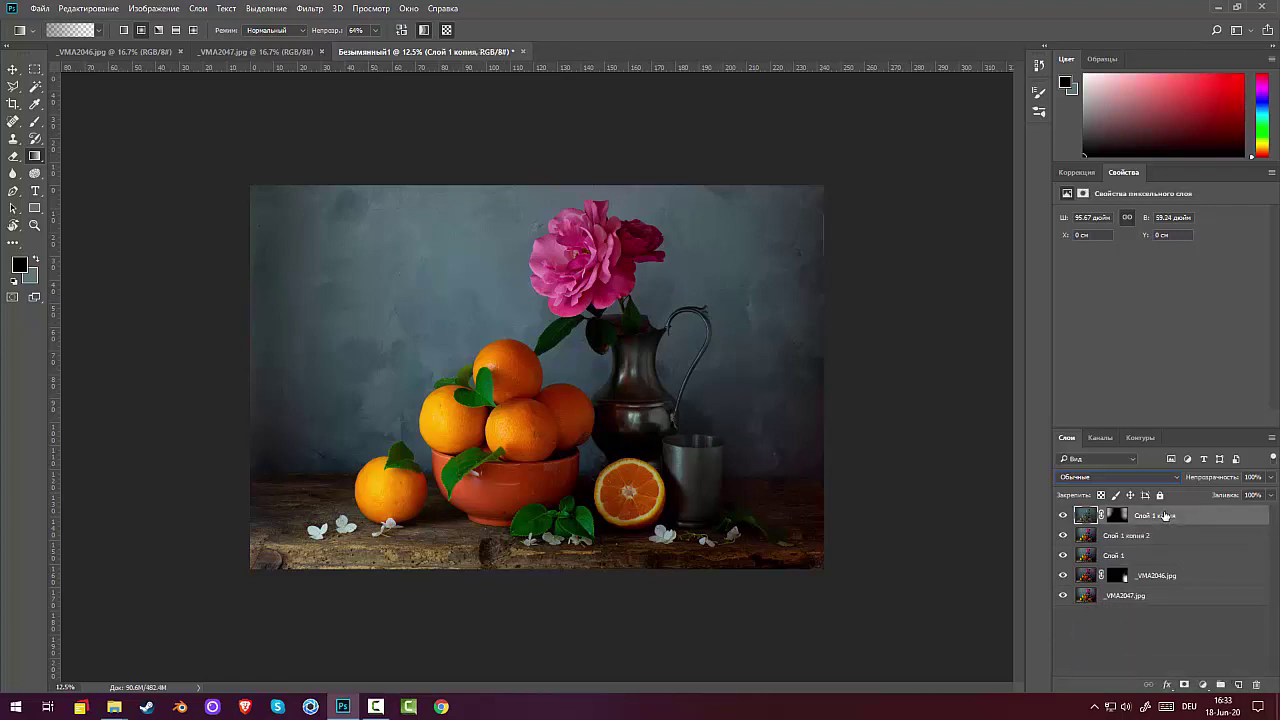
pyautogui.press('Delete')
# Compare the image with and without the merged layer Слой 1 копия 2 by toggling its visibility.
pyautogui.click(1062, 516)
pyautogui.click(1062, 516)
pyautogui.click(1062, 516)
pyautogui.click(1062, 516)
pyautogui.click(1062, 516)
pyautogui.click(1062, 516)
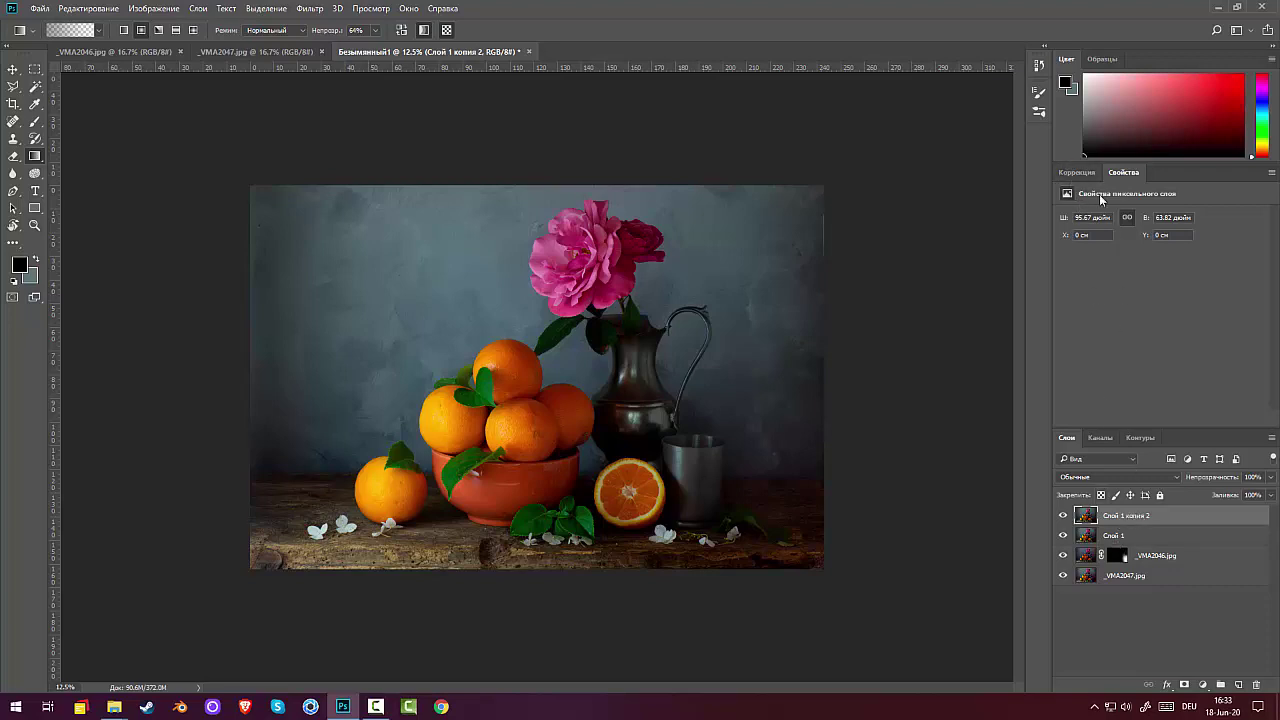
# Try a Brightness/Contrast adjustment with Brightness 21 and Contrast -9, and delete it.
pyautogui.click(1079, 173)
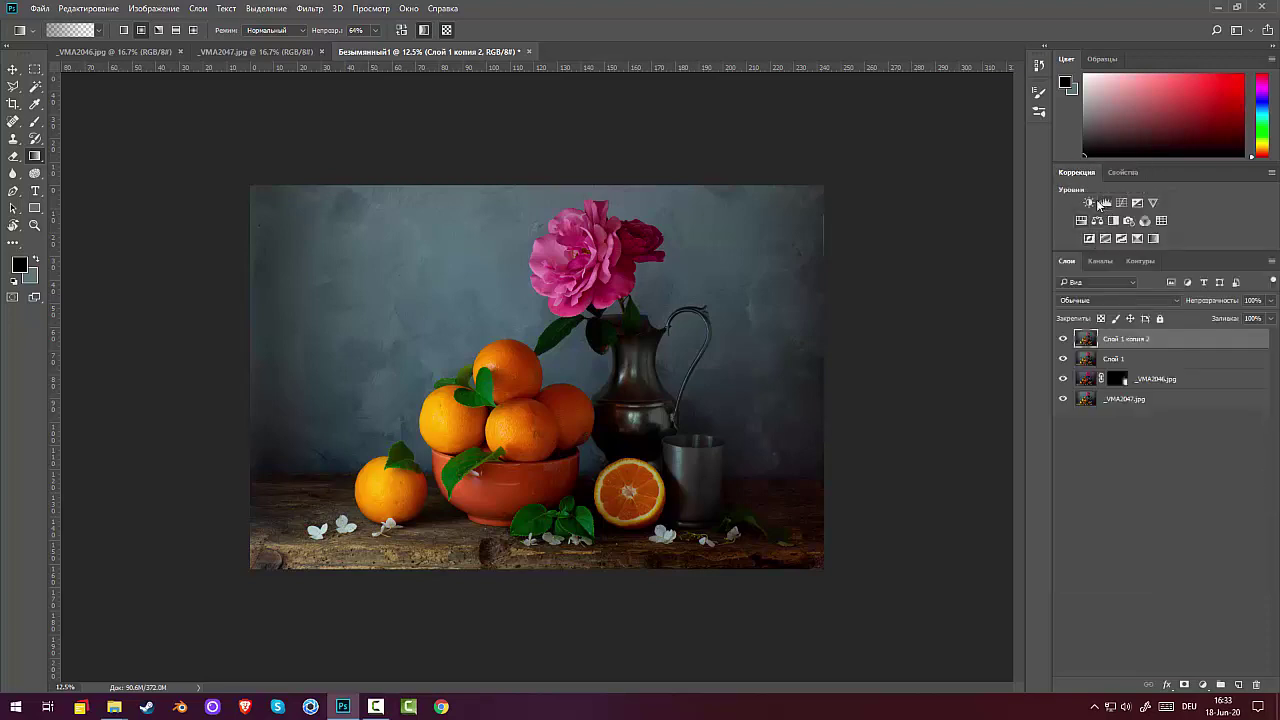
pyautogui.click(1089, 203)
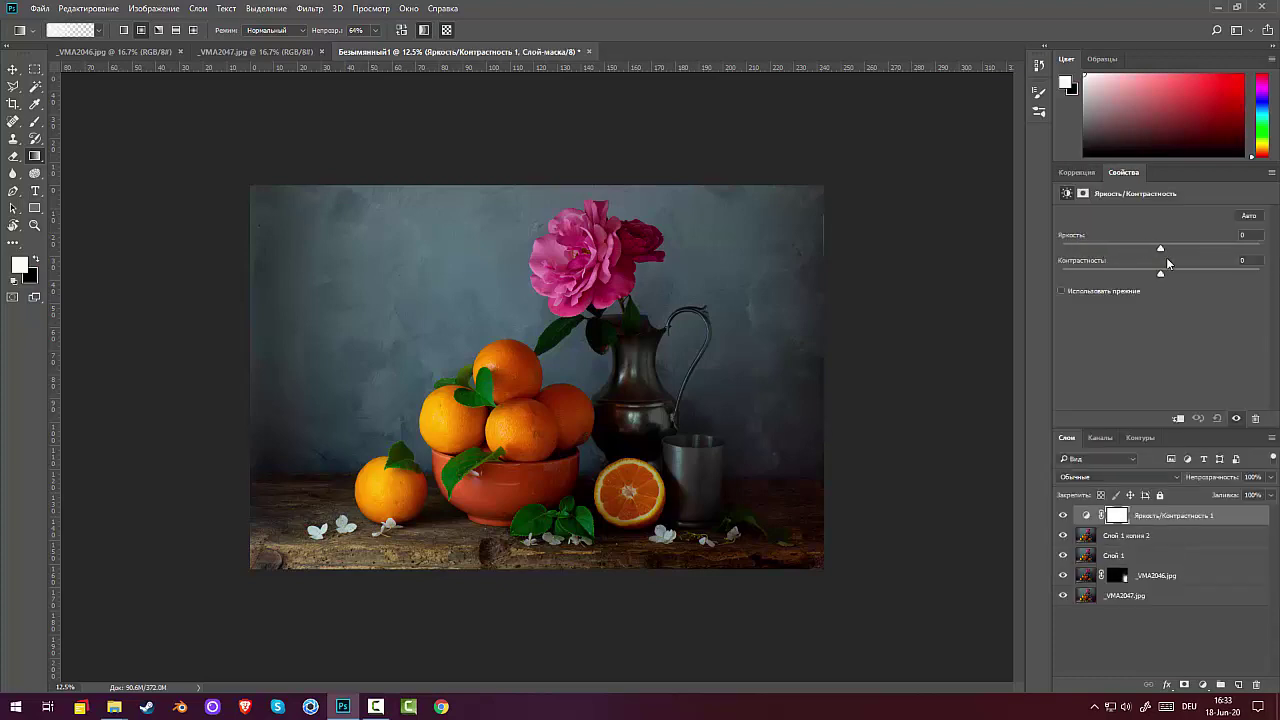
pyautogui.moveTo(1158, 244); pyautogui.dragTo(1142, 274)
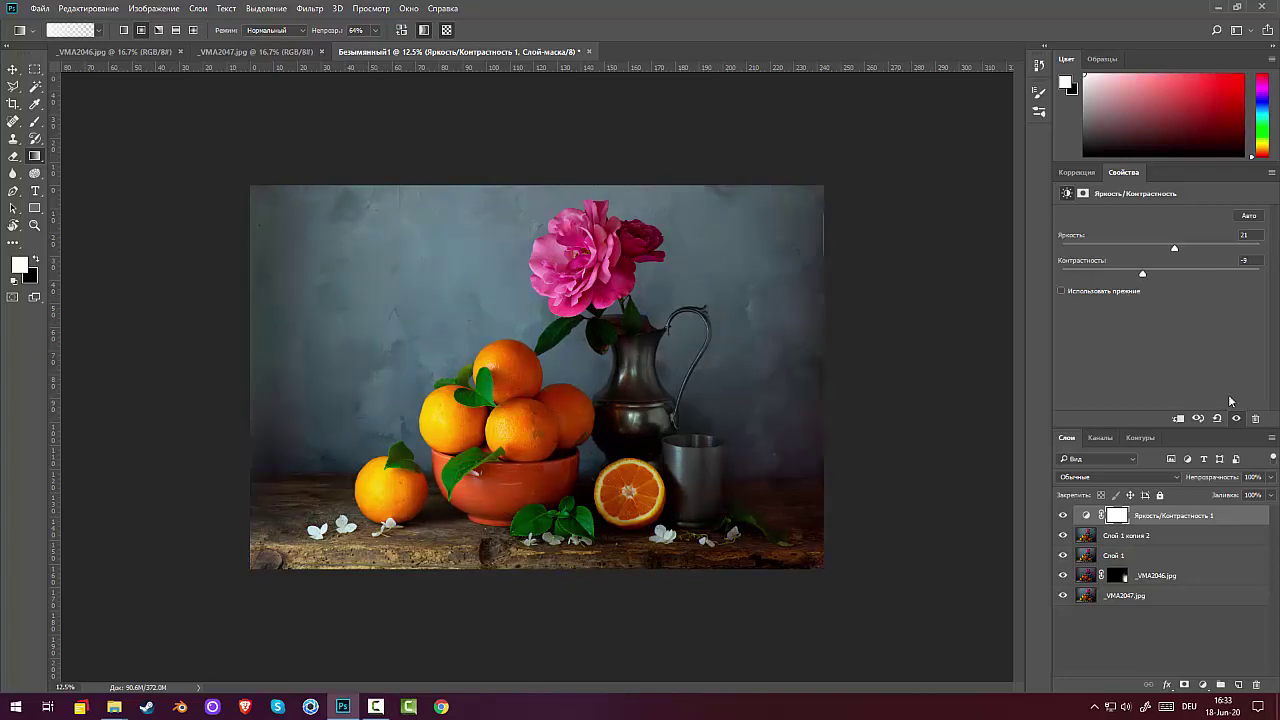
pyautogui.click(1255, 418)
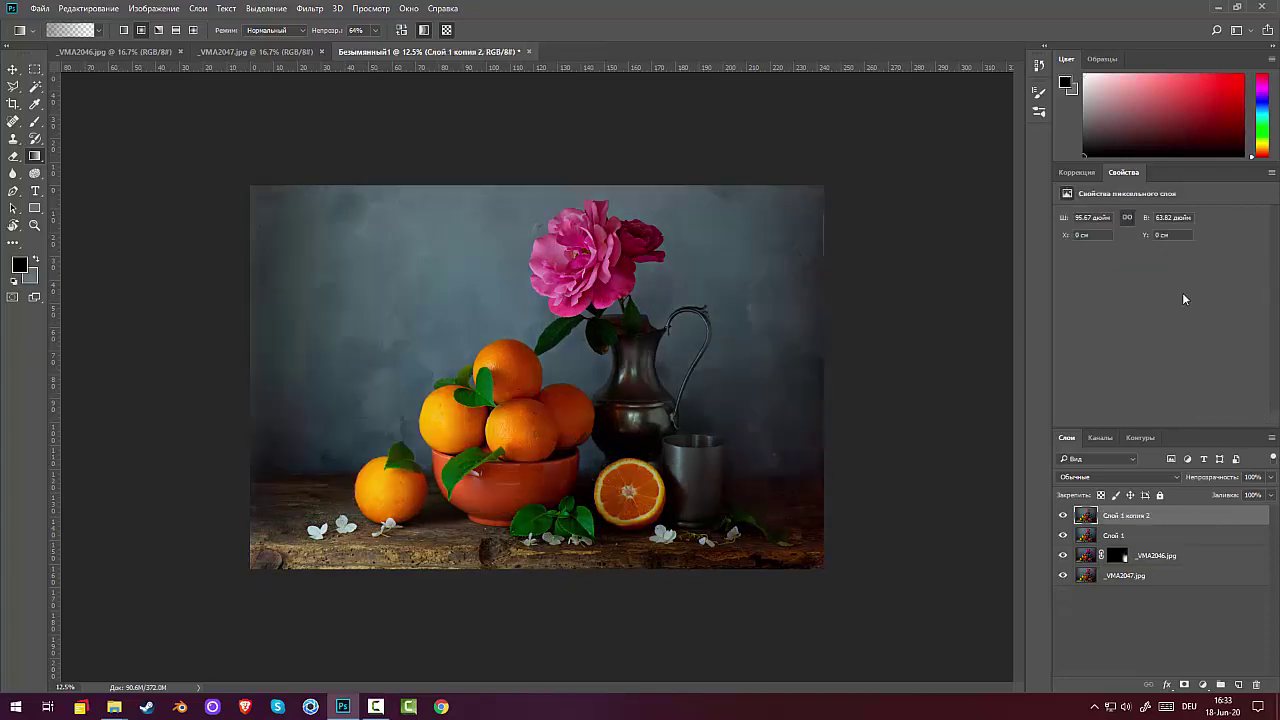
# Add a Levels adjustment above Слой 1 копия 2 with midtones 1.41 and input white point 232, and select its mask.
pyautogui.click(1077, 172)
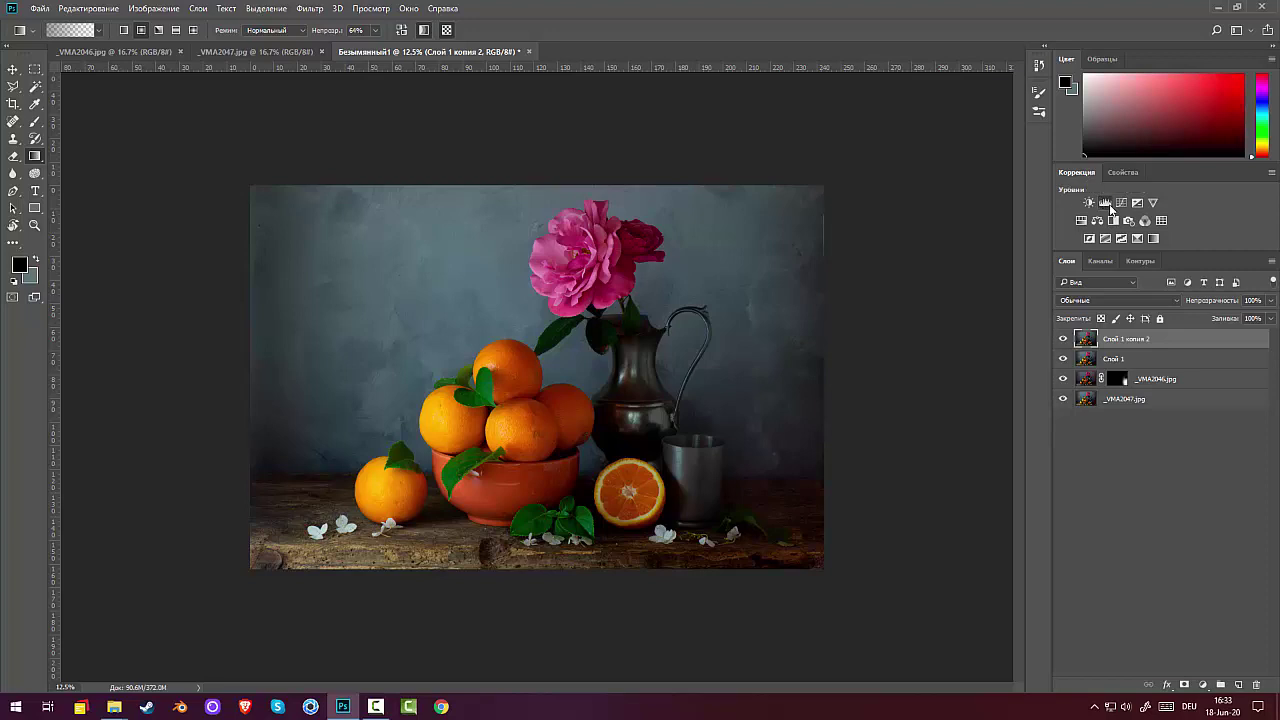
pyautogui.click(1109, 204)
pyautogui.moveTo(1159, 312); pyautogui.dragTo(1136, 310)
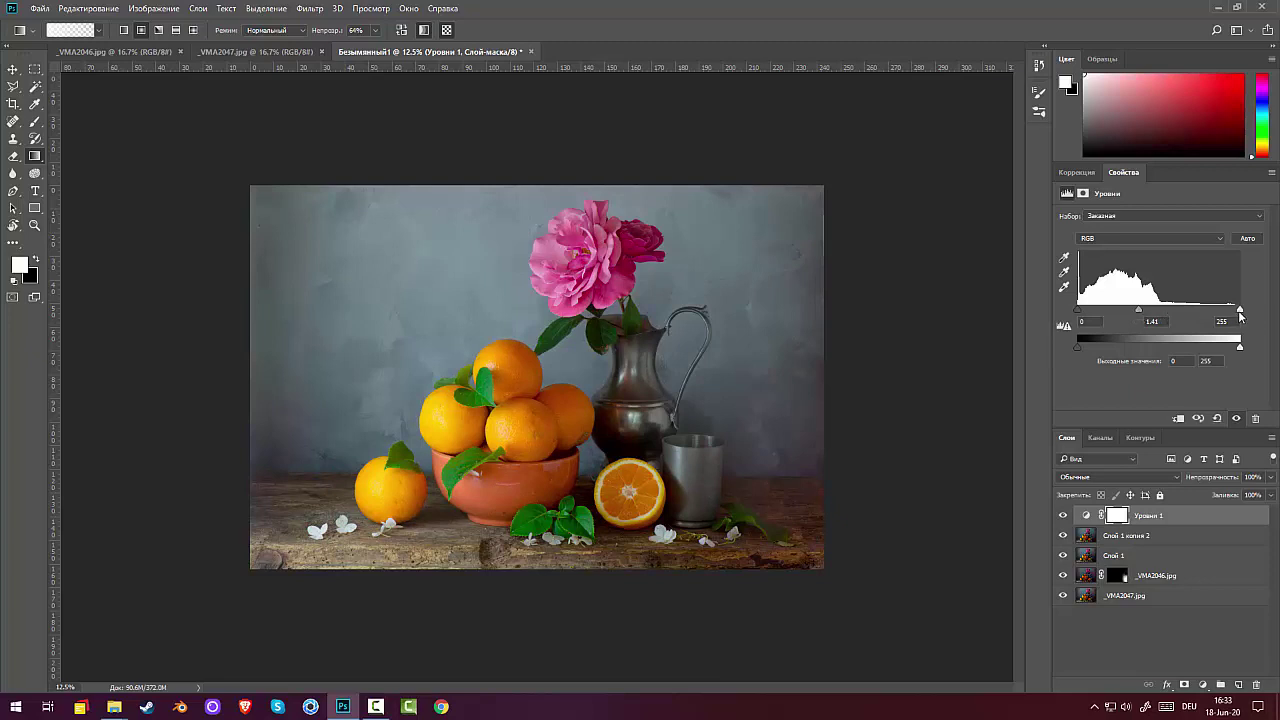
pyautogui.moveTo(1240, 309); pyautogui.dragTo(1227, 316)
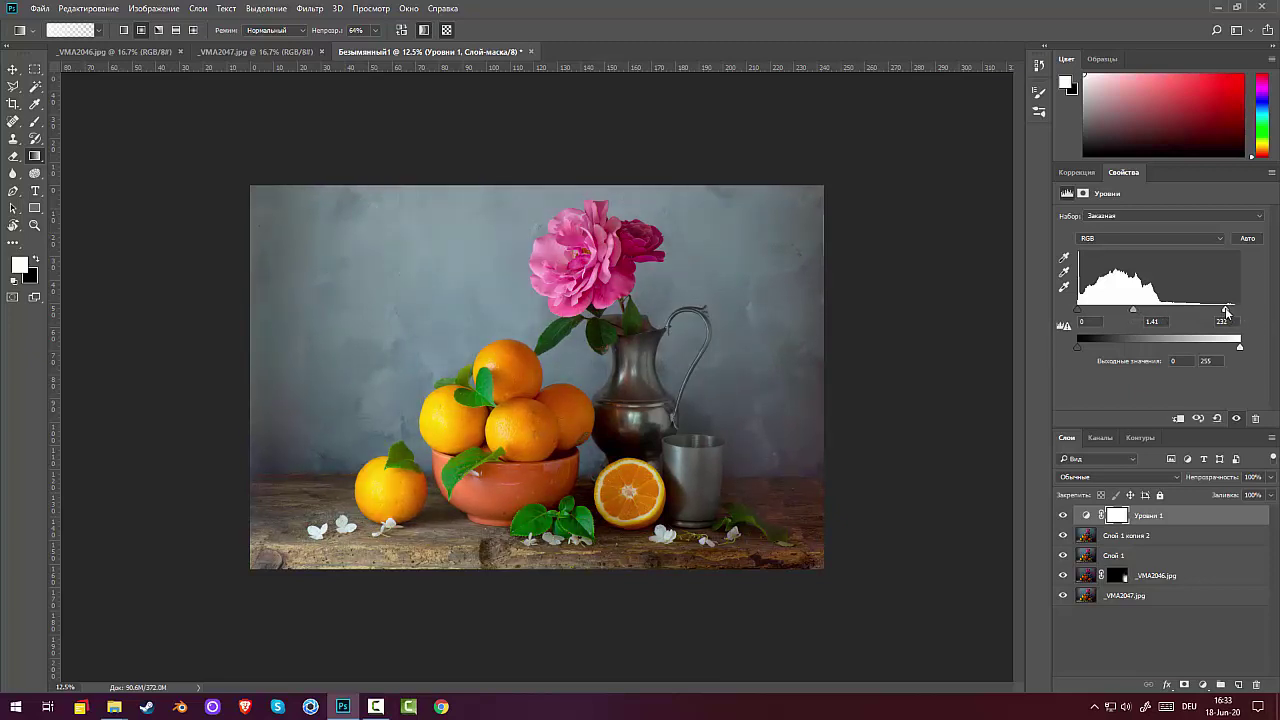
pyautogui.click(1117, 516)
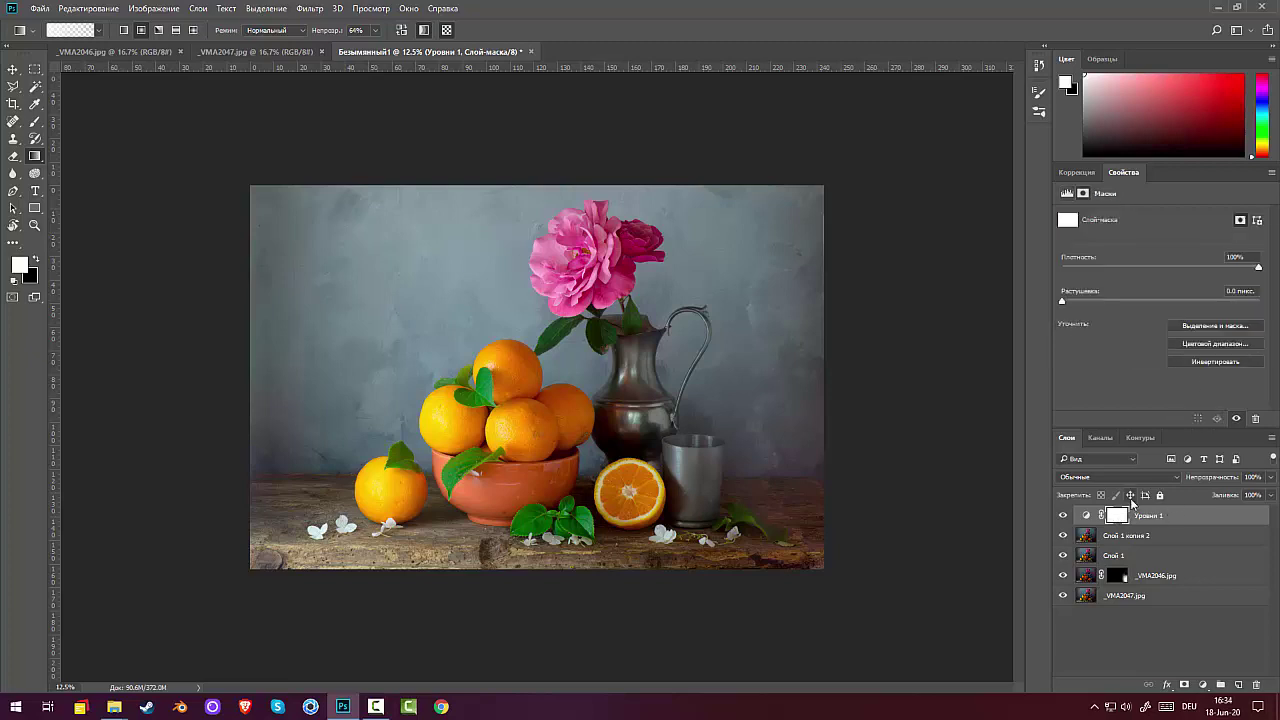
# Invert the Levels mask to black and reveal the brightening over the oranges, bowl, jug, cup and table with white radial gradients.
pyautogui.hotkey('ctrl', 'i')
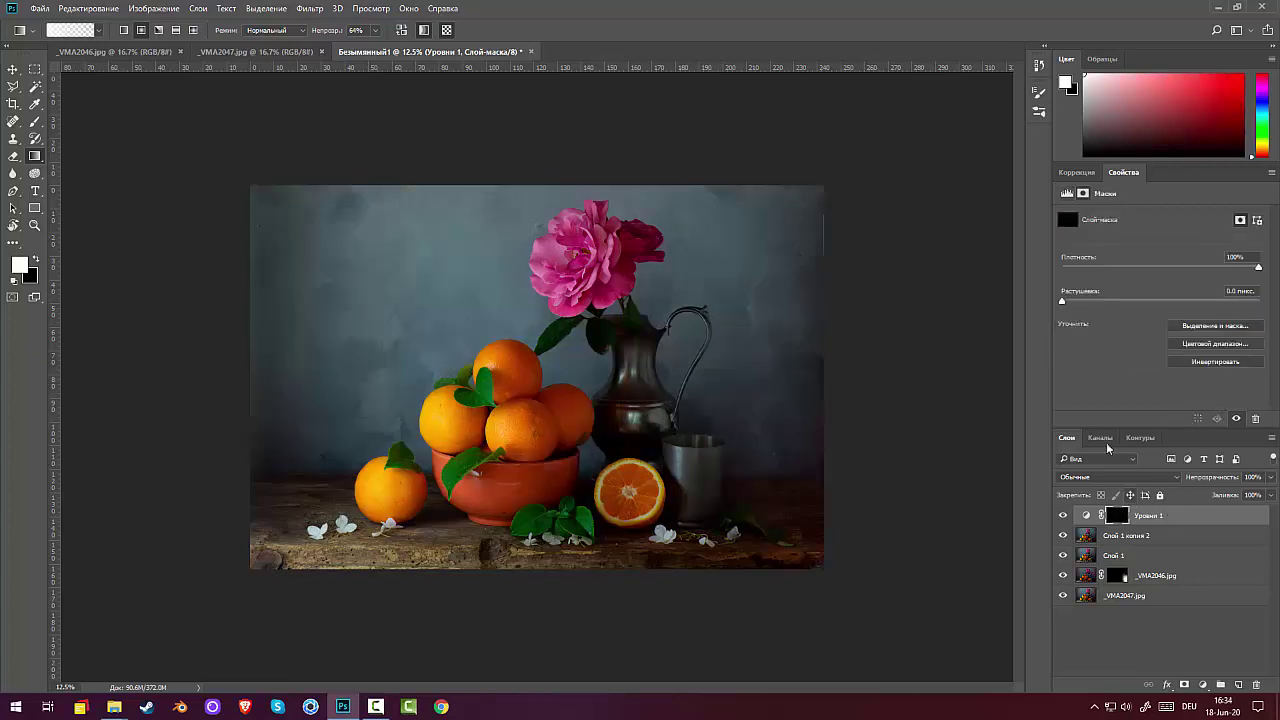
pyautogui.click(35, 157)
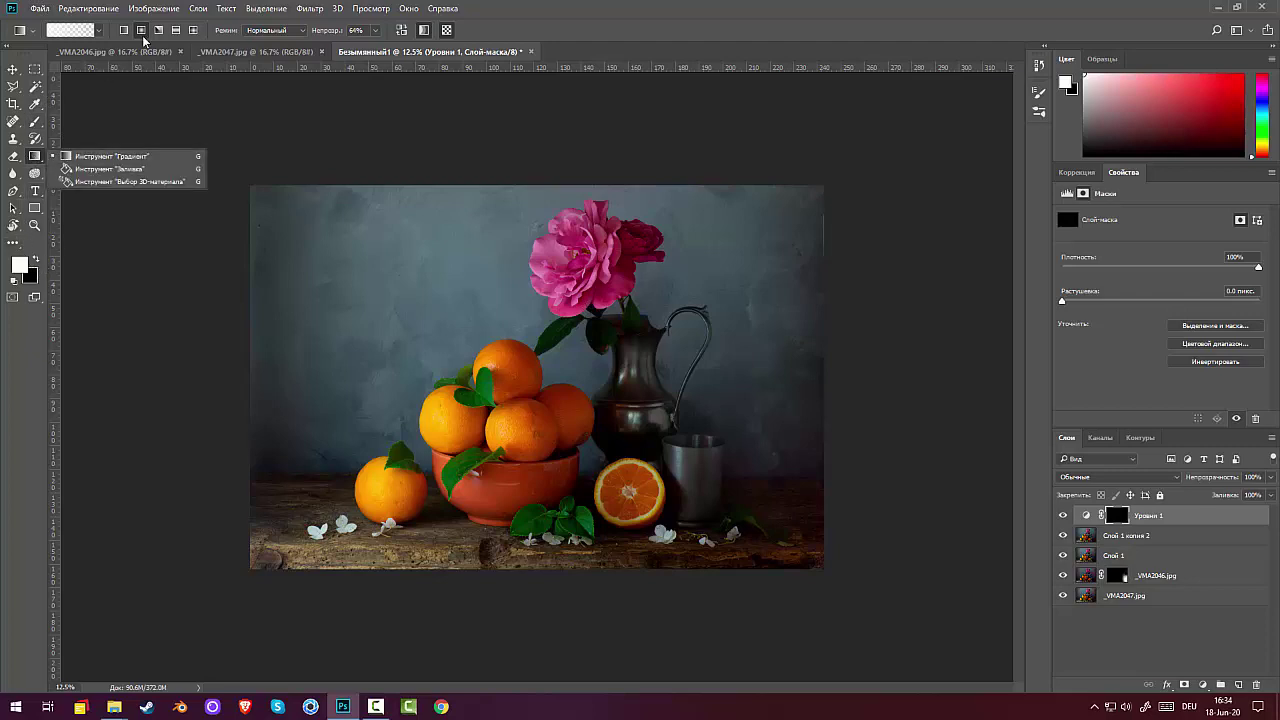
pyautogui.click(461, 225)
pyautogui.moveTo(596, 290); pyautogui.dragTo(628, 338)
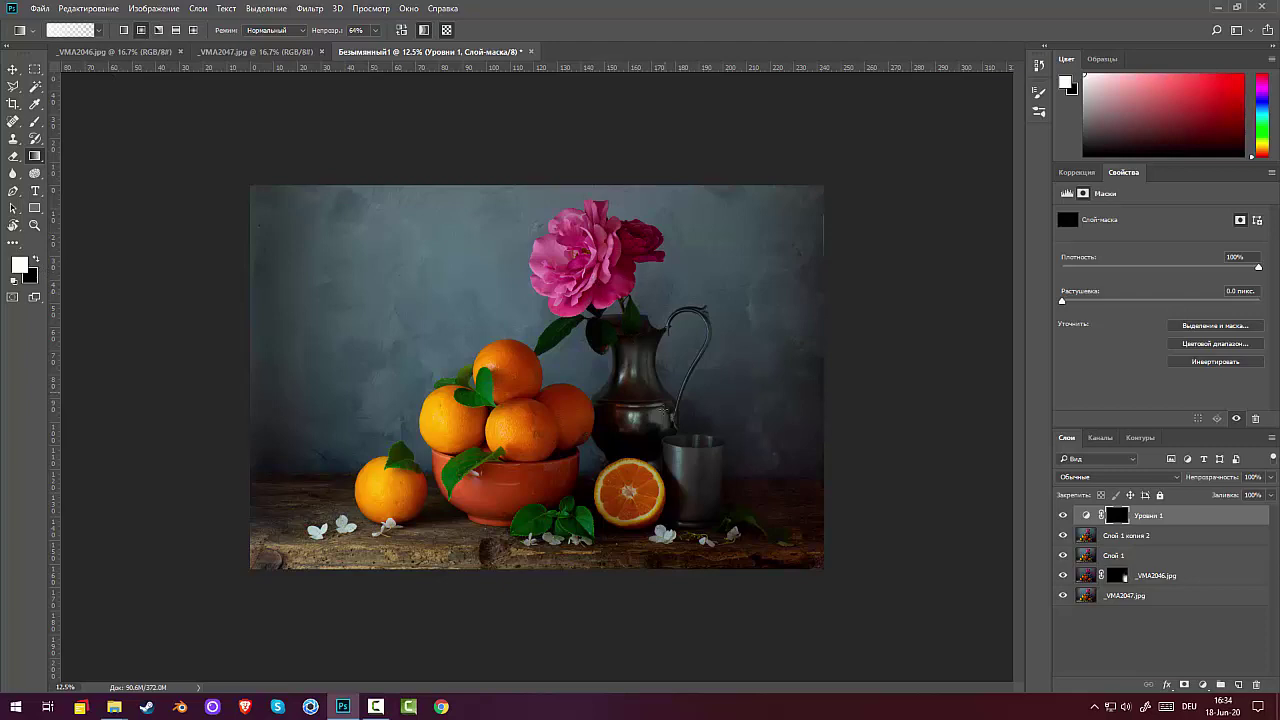
pyautogui.moveTo(506, 362); pyautogui.dragTo(608, 446)
pyautogui.moveTo(500, 413); pyautogui.dragTo(704, 528)
pyautogui.moveTo(560, 500); pyautogui.dragTo(750, 560)
pyautogui.moveTo(700, 490); pyautogui.dragTo(780, 540)
pyautogui.moveTo(678, 541); pyautogui.dragTo(433, 516)
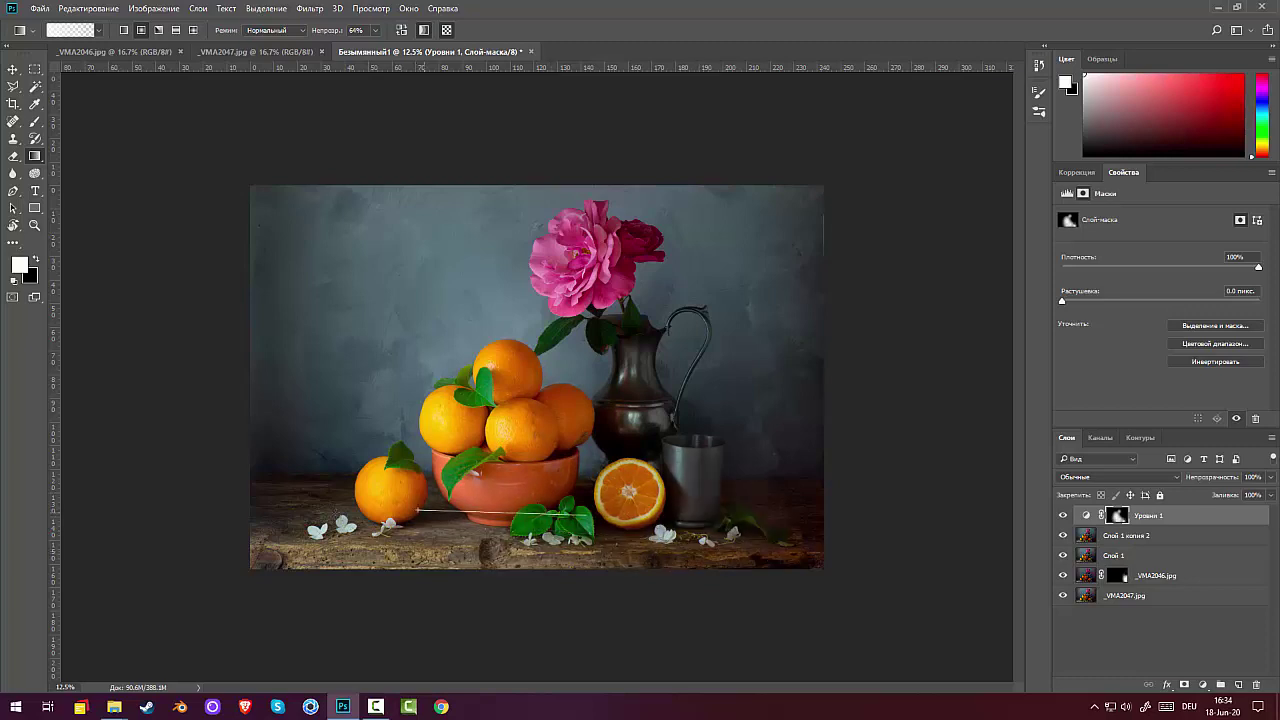
pyautogui.moveTo(345, 525); pyautogui.dragTo(398, 548)
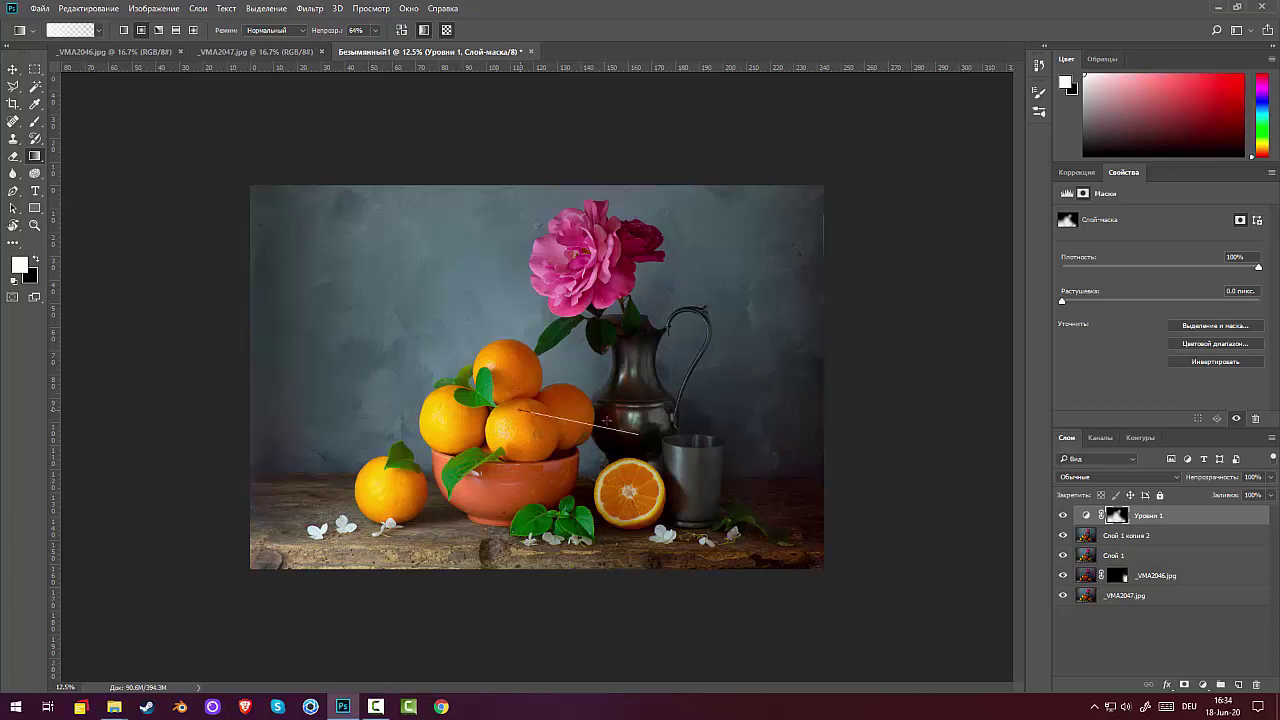
pyautogui.moveTo(612, 372); pyautogui.dragTo(606, 312)
pyautogui.moveTo(634, 398); pyautogui.dragTo(621, 380)
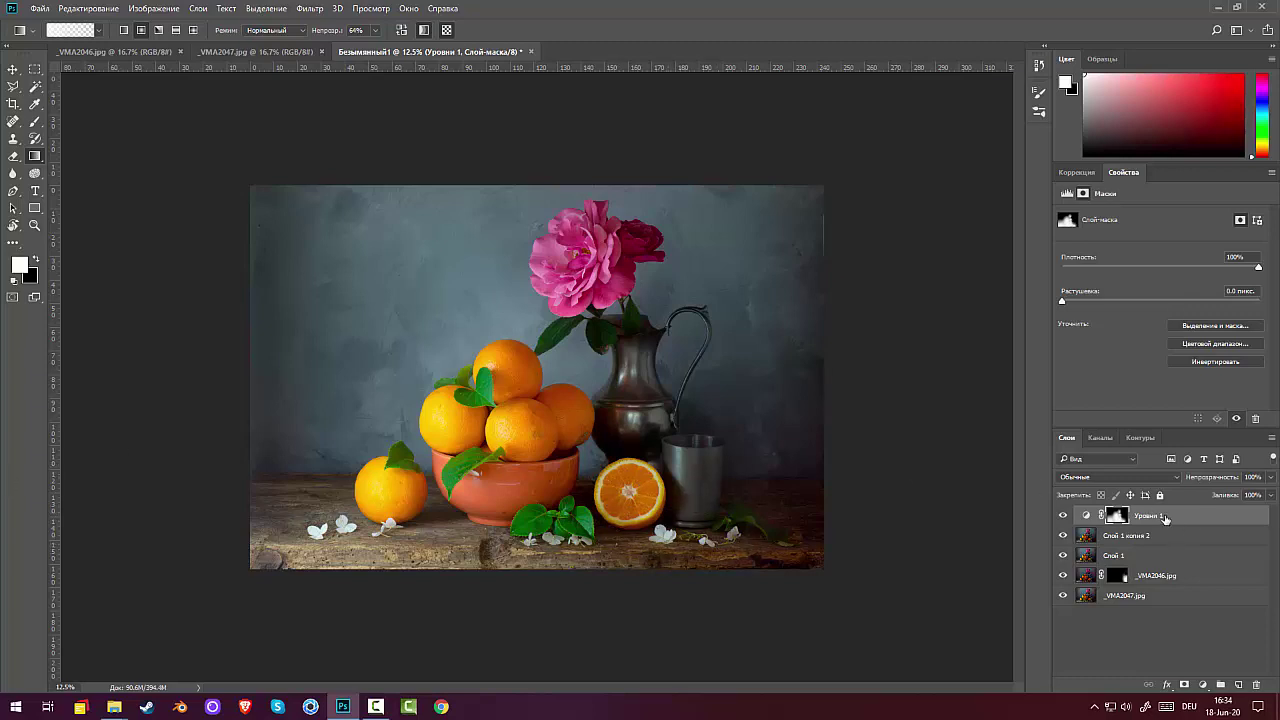
# Compare the image with and without the Levels adjustment and merge it down into Слой 1 копия 2.
pyautogui.click(1060, 518)
pyautogui.click(1061, 516)
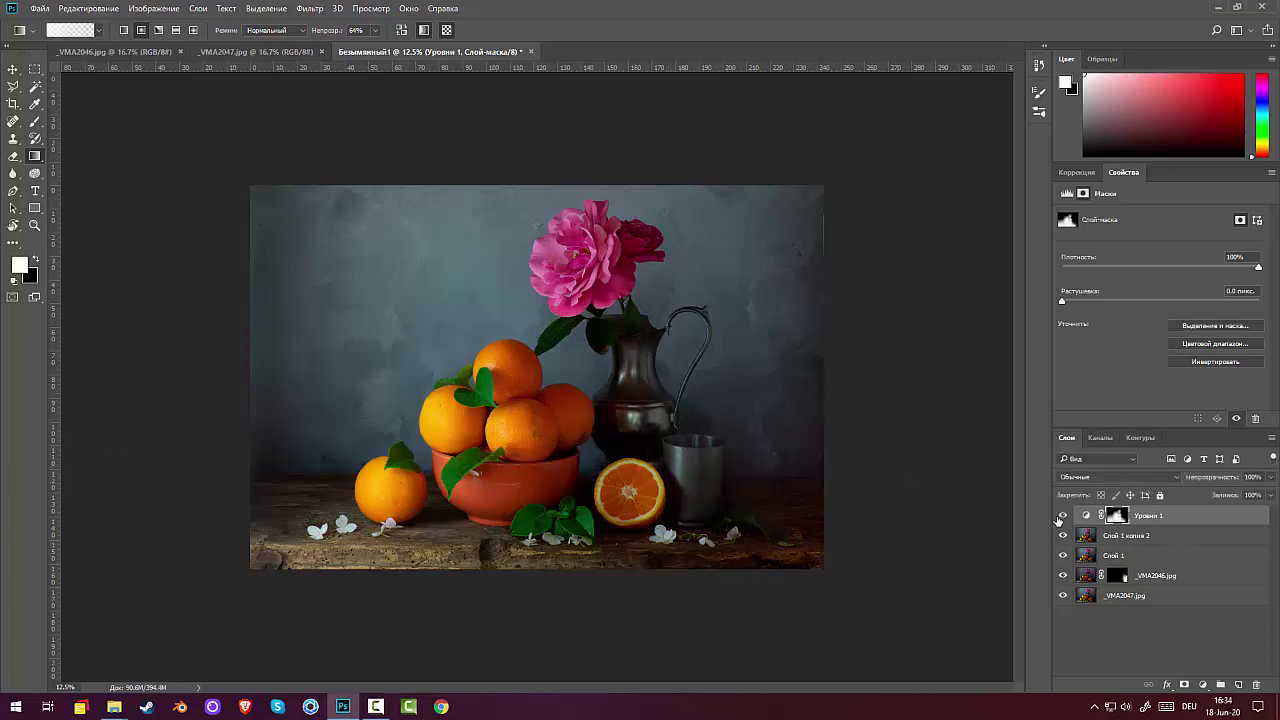
pyautogui.hotkey('ctrl', '2')
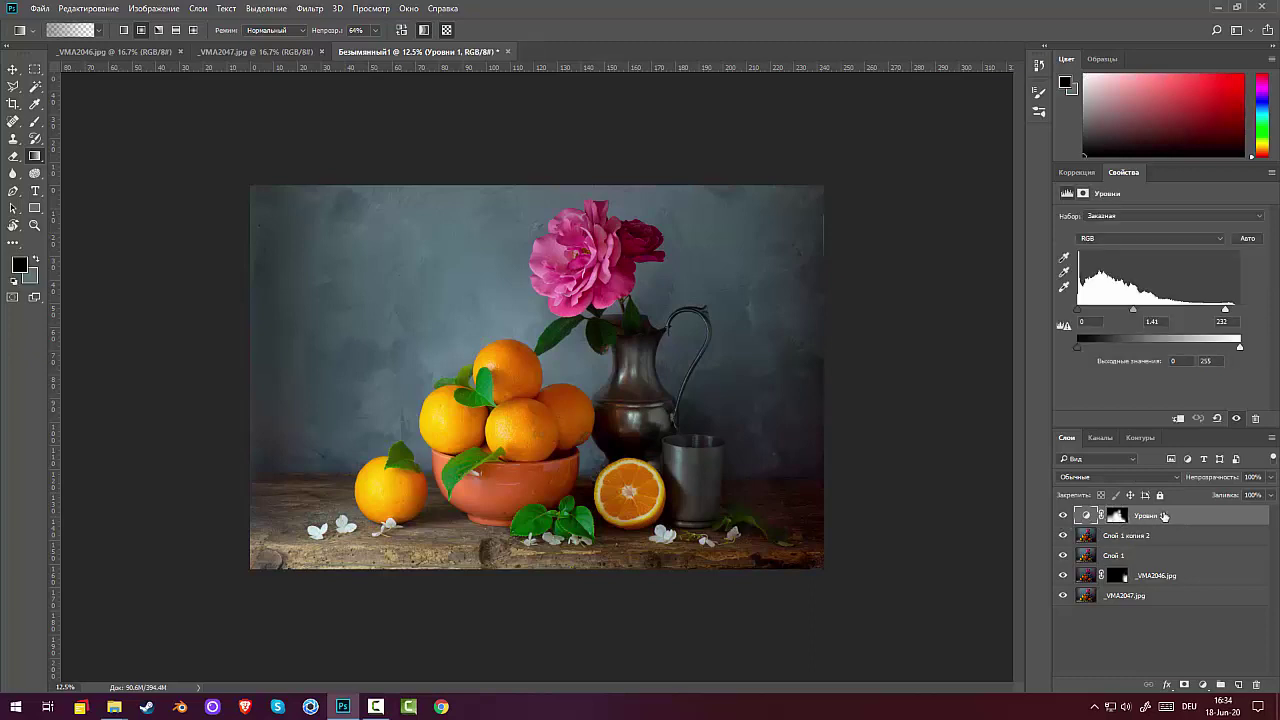
pyautogui.press('Delete')
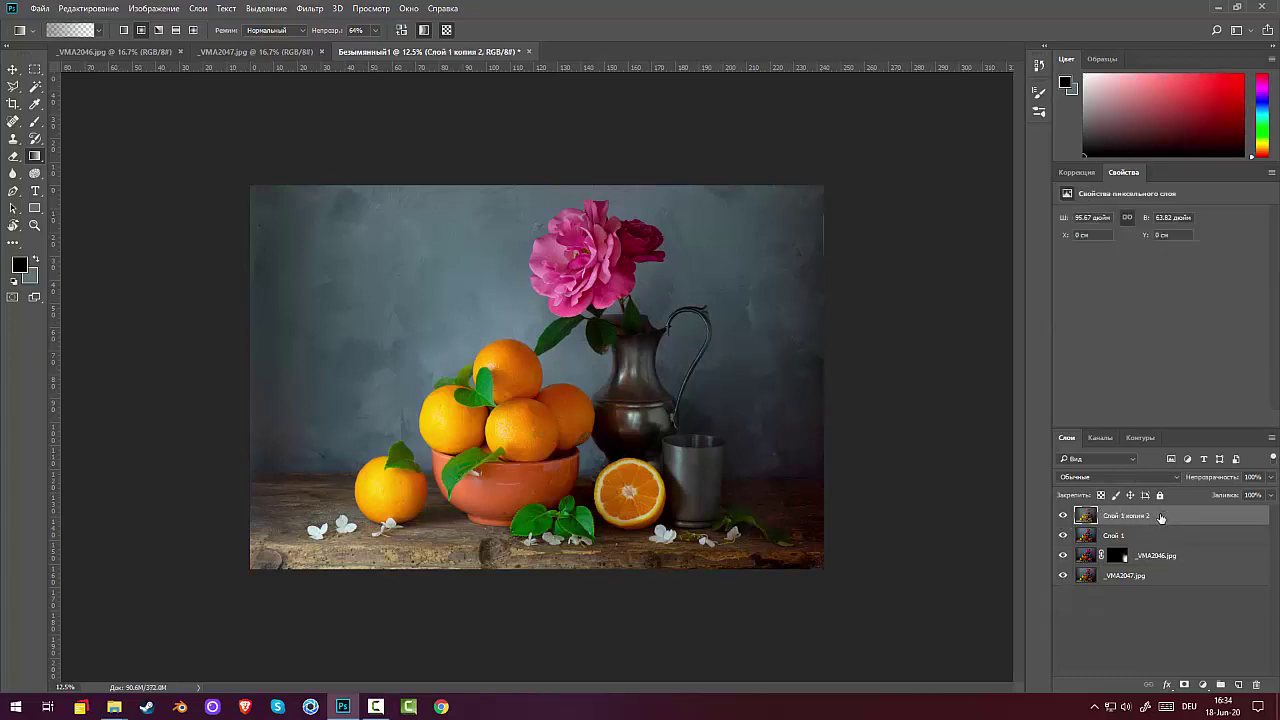
# Examine the overall light and balance of the composite at a reduced size.
pyautogui.hotkey('ctrl', '-')
pyautogui.hotkey('ctrl', '-')
pyautogui.hotkey('ctrl', '-')
pyautogui.hotkey('ctrl', '-')
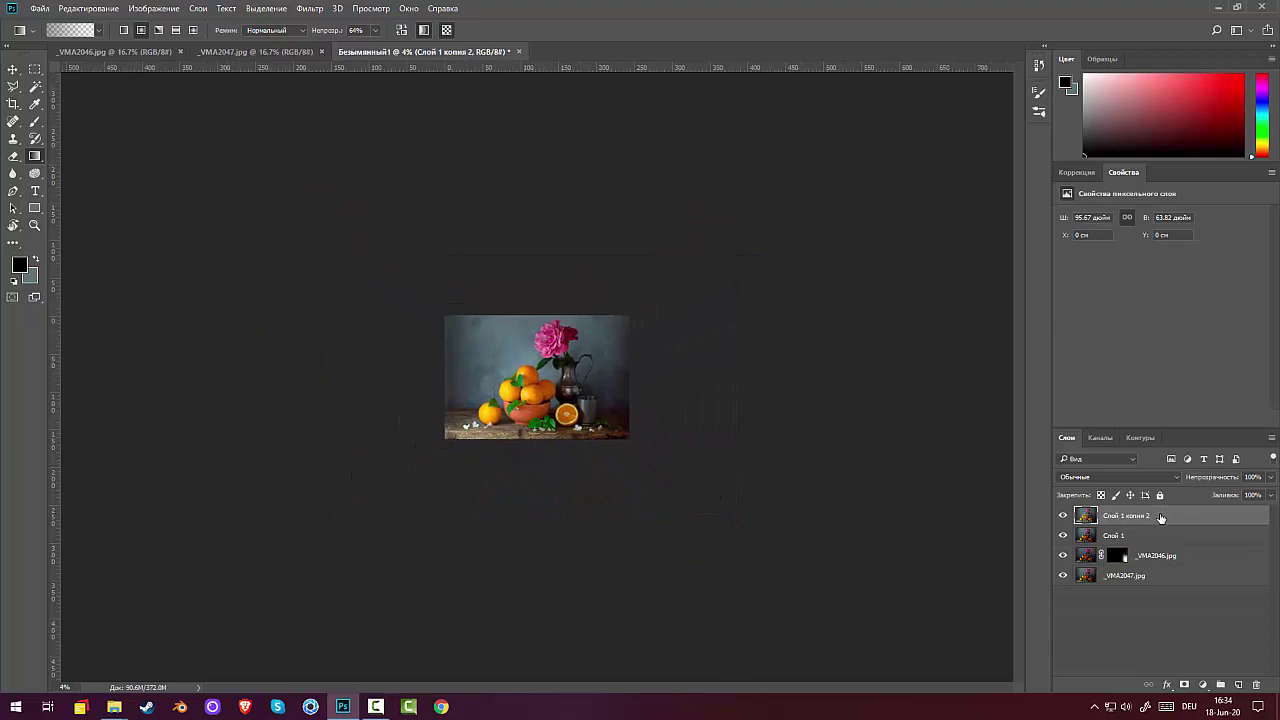
pyautogui.hotkey('ctrl', '+')
pyautogui.hotkey('ctrl', '+')
pyautogui.hotkey('ctrl', '+')
pyautogui.hotkey('ctrl', '+')
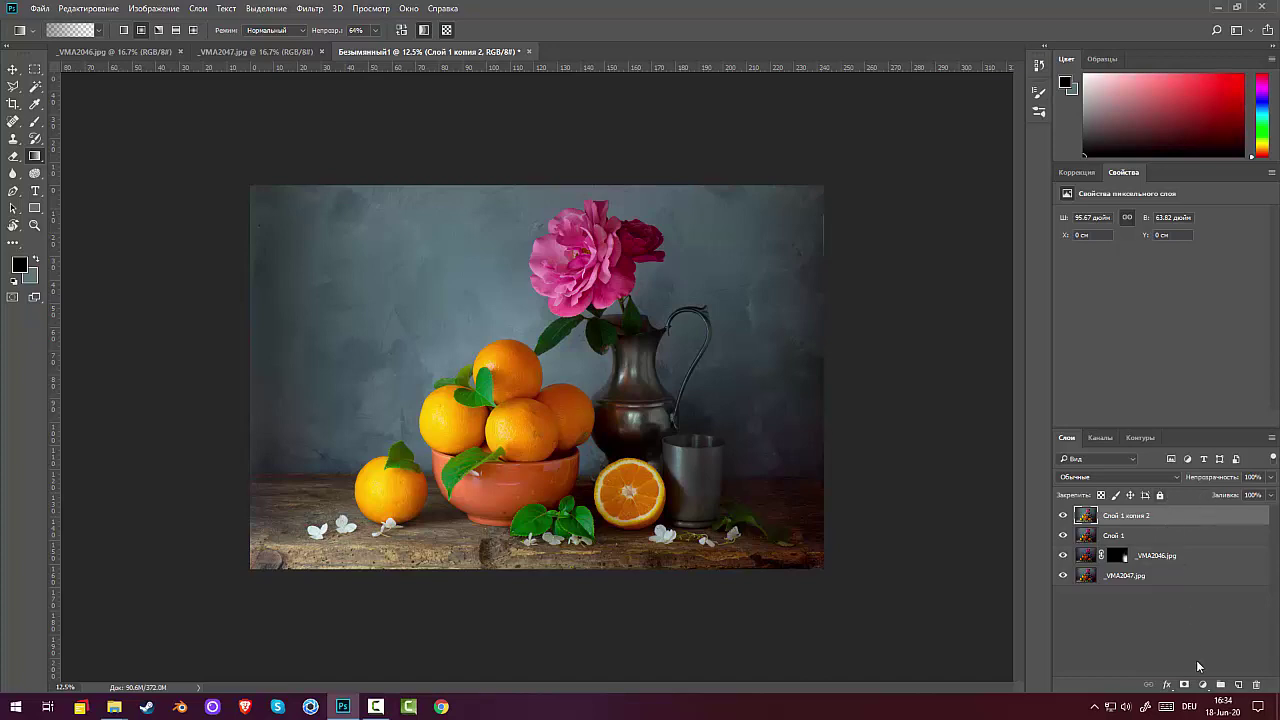
# Add an empty layer on top and draw a 300 px feathered elliptical selection around the centre of the still life.
pyautogui.click(1238, 685)
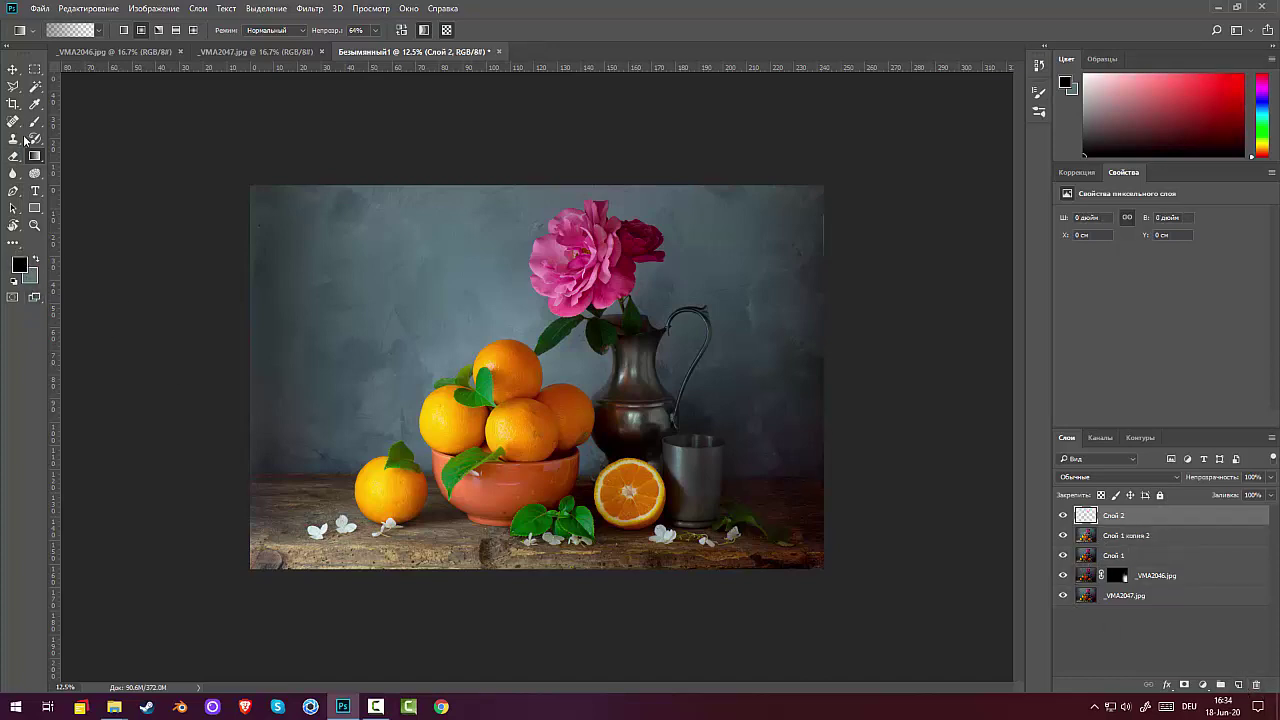
pyautogui.click(35, 70)
pyautogui.rightClick(35, 70)
pyautogui.click(100, 84)
pyautogui.moveTo(405, 281); pyautogui.dragTo(724, 482)
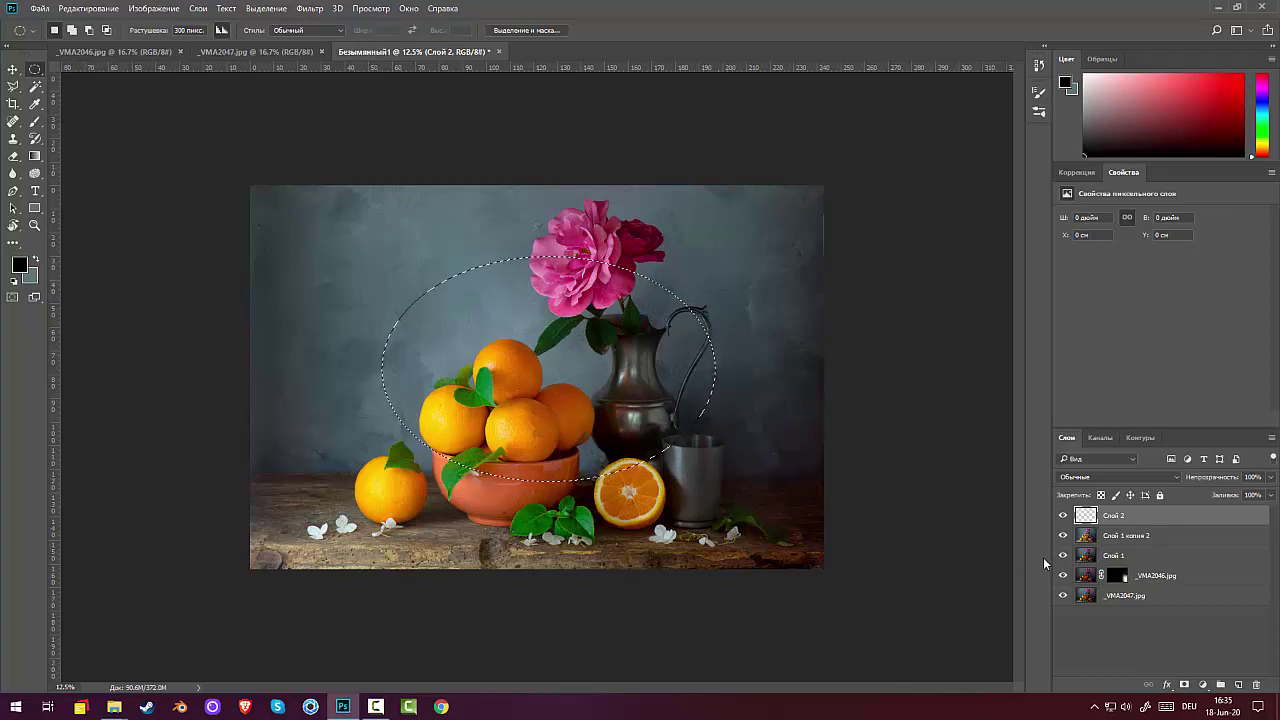
# Invert the elliptical selection, fill it with black on Слой 2 to form a vignette, and deselect.
pyautogui.hotkey('ctrl', 'shift', 'i')
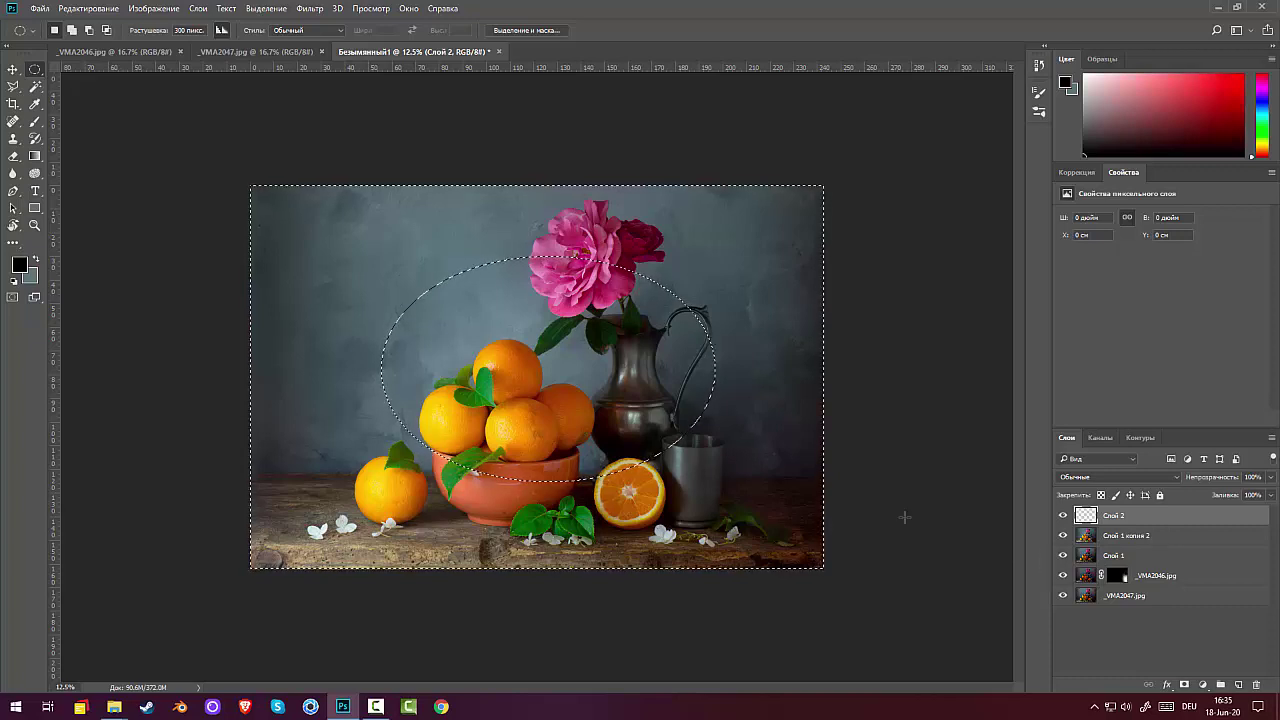
pyautogui.click(34, 258)
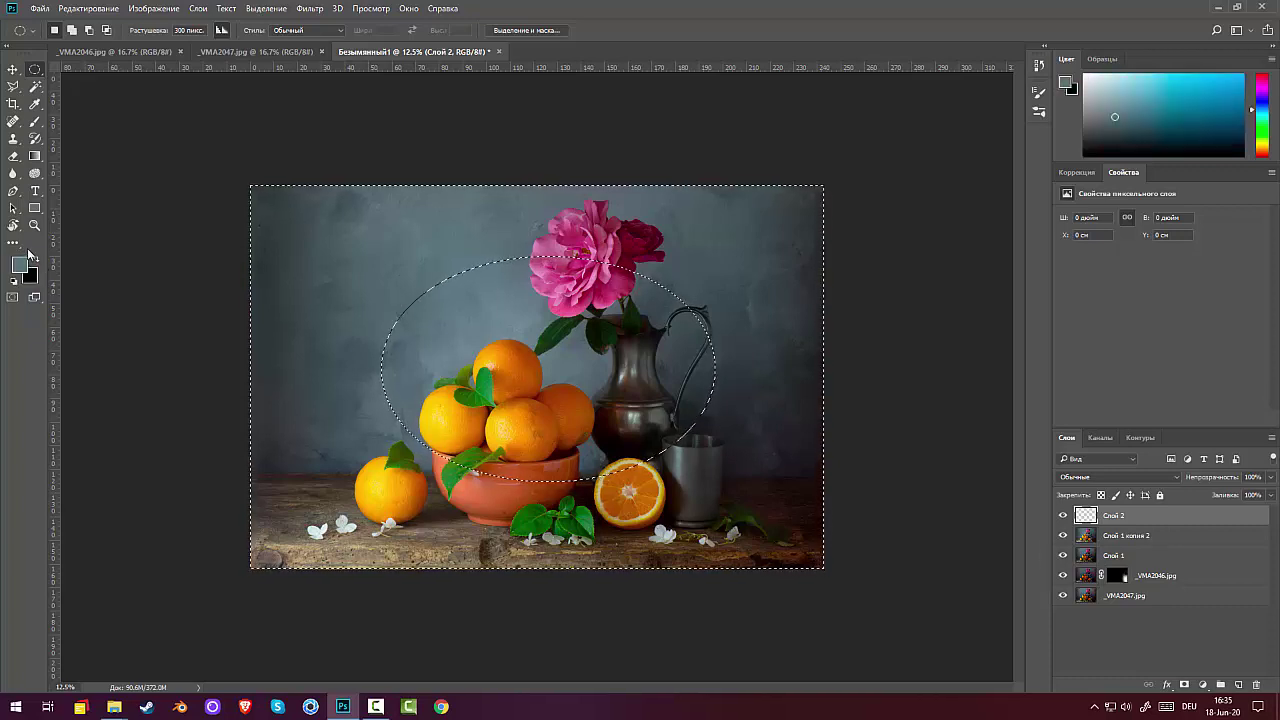
pyautogui.hotkey('ctrl', 'BackSpace')
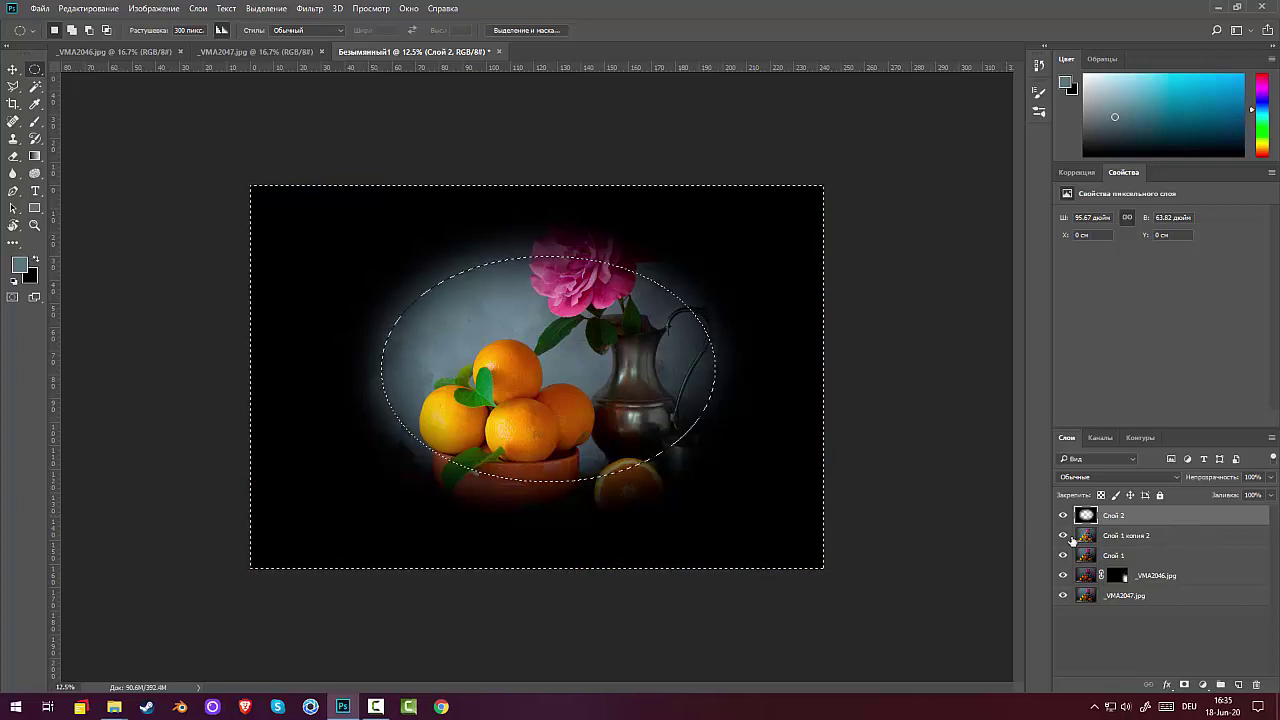
pyautogui.hotkey('ctrl', 'd')
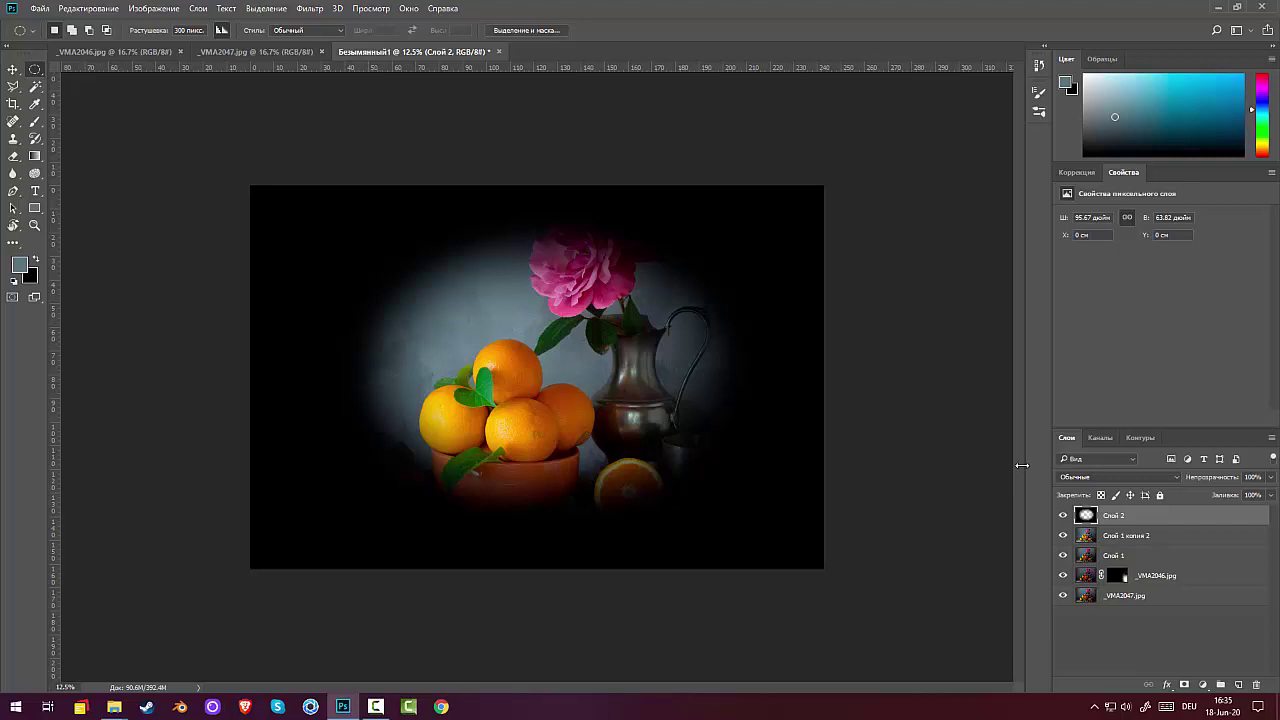
# Enlarge the vignette on Слой 2 to about twice its size and distort its corners so the dark areas fall on the image edges.
pyautogui.hotkey('ctrl', 't')
pyautogui.hotkey('ctrl', '-')
pyautogui.hotkey('ctrl', '-')
pyautogui.hotkey('ctrl', '-')
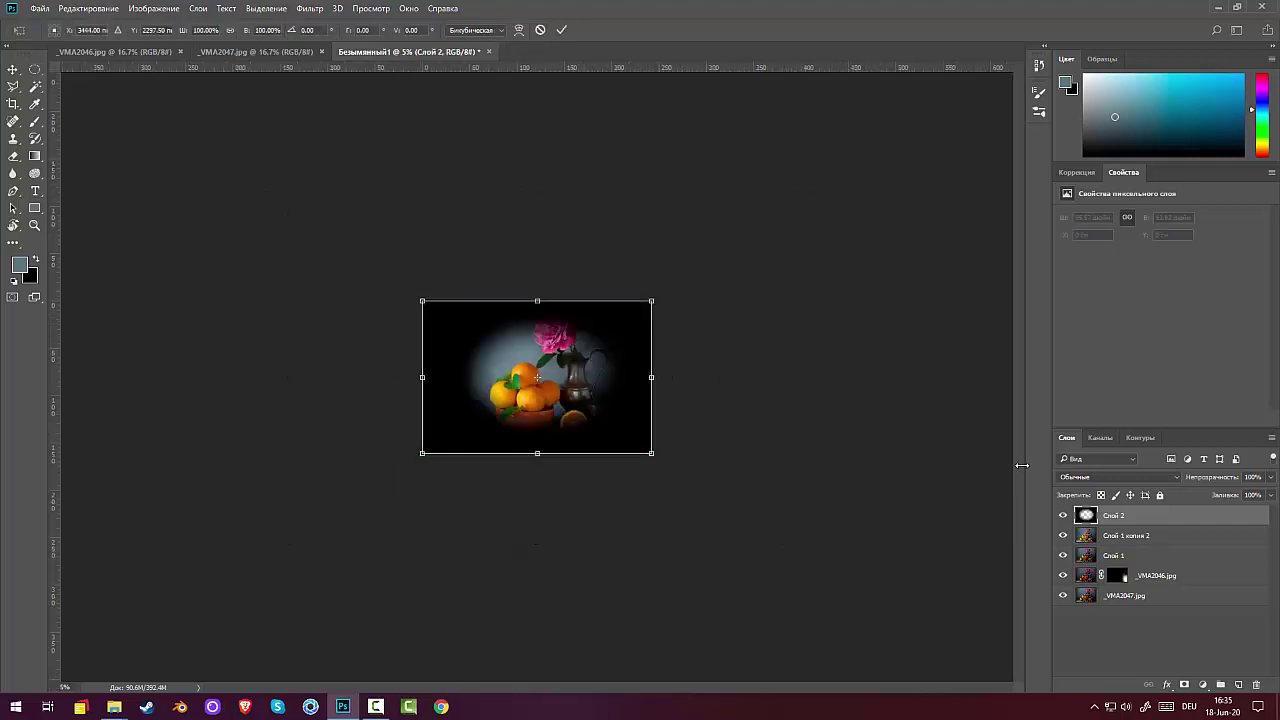
pyautogui.moveTo(652, 453); pyautogui.dragTo(722, 482)
pyautogui.moveTo(809, 549); pyautogui.dragTo(754, 527)
pyautogui.moveTo(332, 243)
pyautogui.mouseDown()
pyautogui.moveTo(283, 243)
pyautogui.moveTo(300, 262)
pyautogui.moveTo(345, 251)
pyautogui.mouseUp()
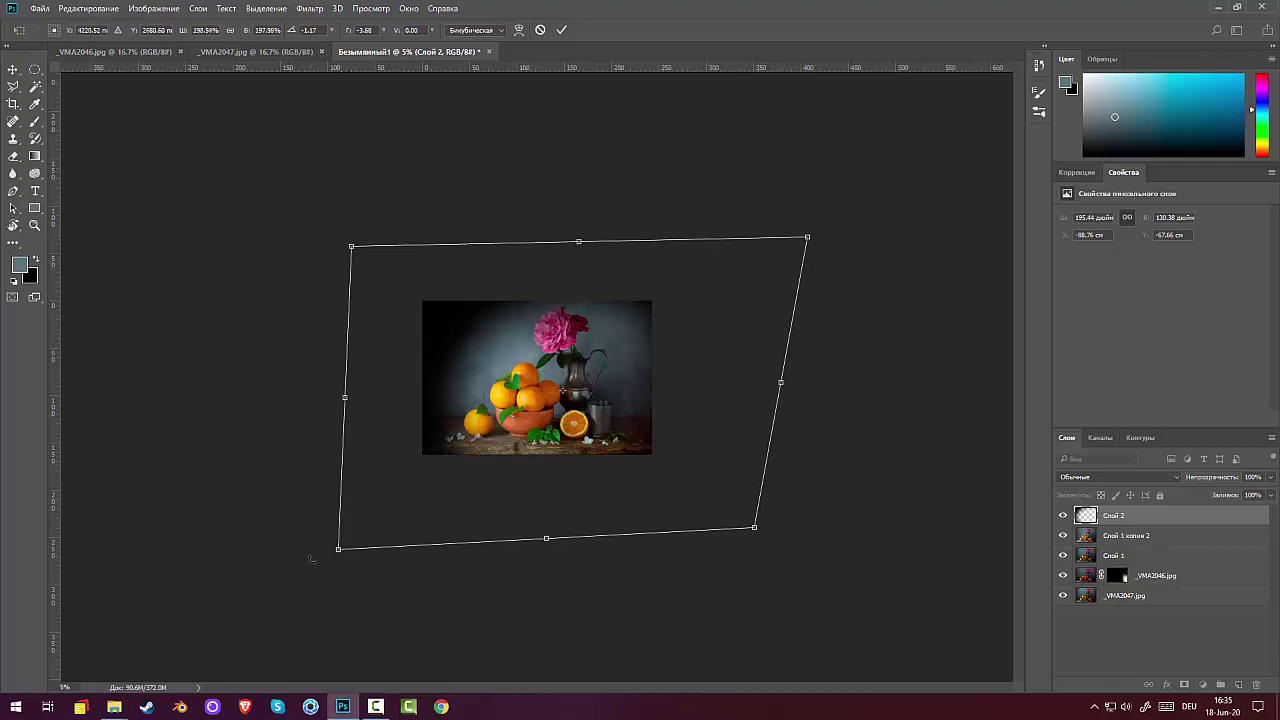
pyautogui.moveTo(340, 553); pyautogui.dragTo(252, 571)
pyautogui.moveTo(753, 528); pyautogui.dragTo(723, 541)
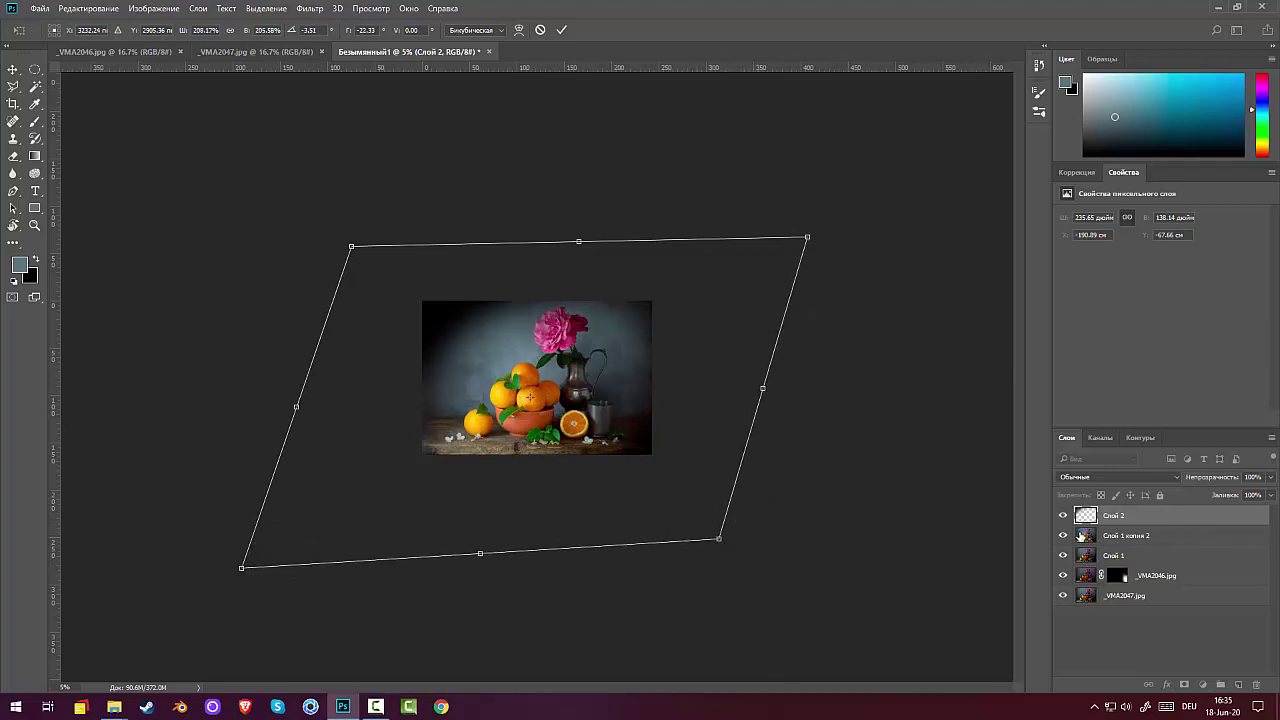
pyautogui.hotkey('ctrl', 'h')
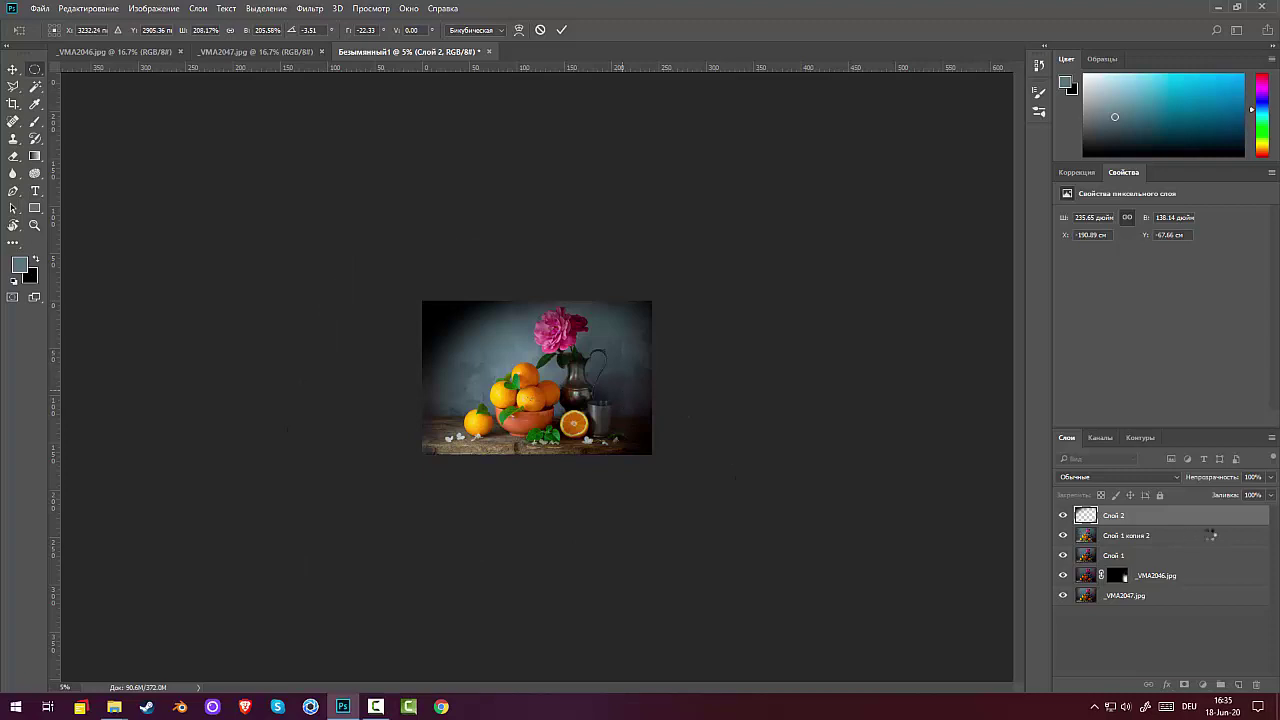
pyautogui.press('Return')
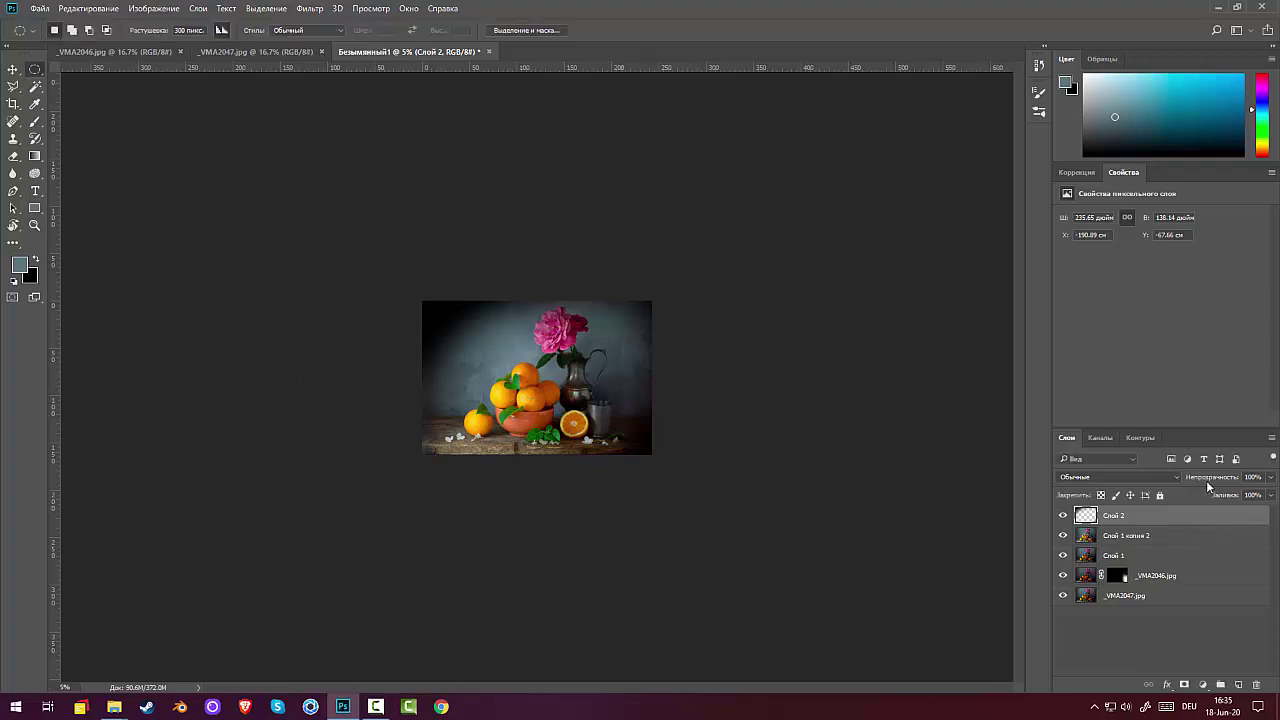
# Lower the opacity of Слой 2 to 44% and warp the vignette to reshape its dark edges around the still life.
pyautogui.moveTo(1213, 479); pyautogui.dragTo(1177, 485)
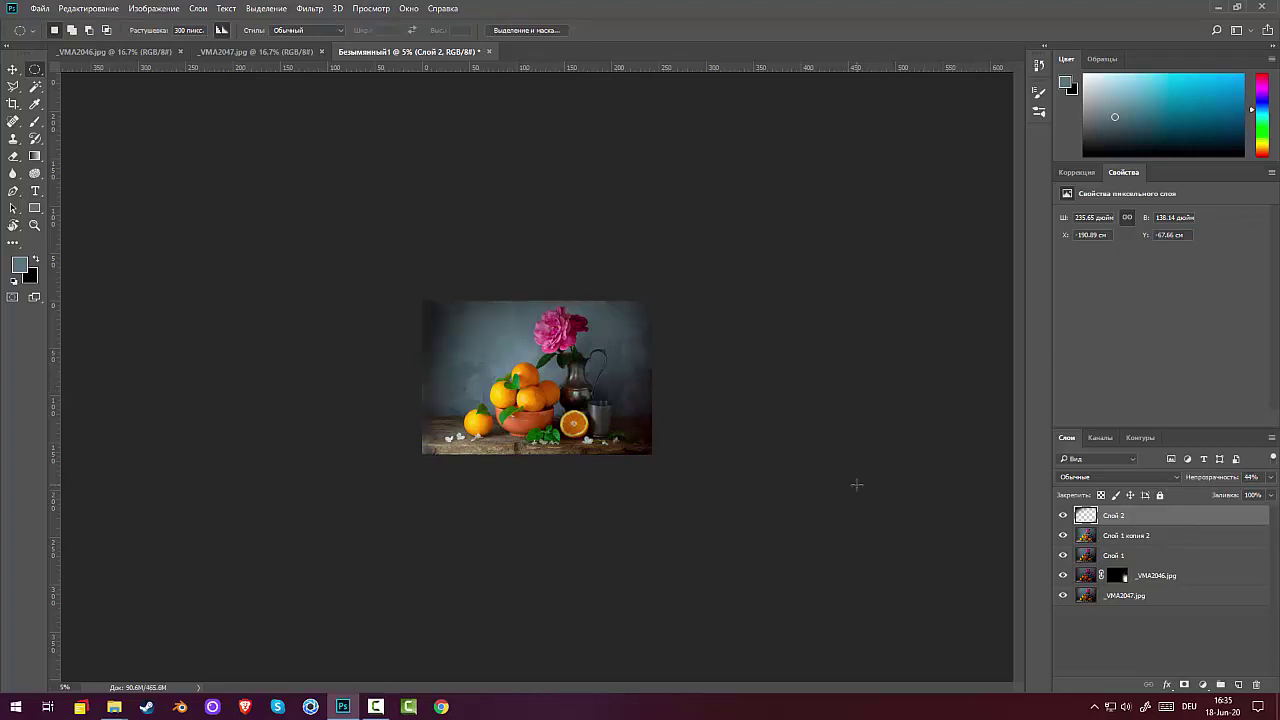
pyautogui.hotkey('ctrl', 't')
pyautogui.rightClick(589, 422)
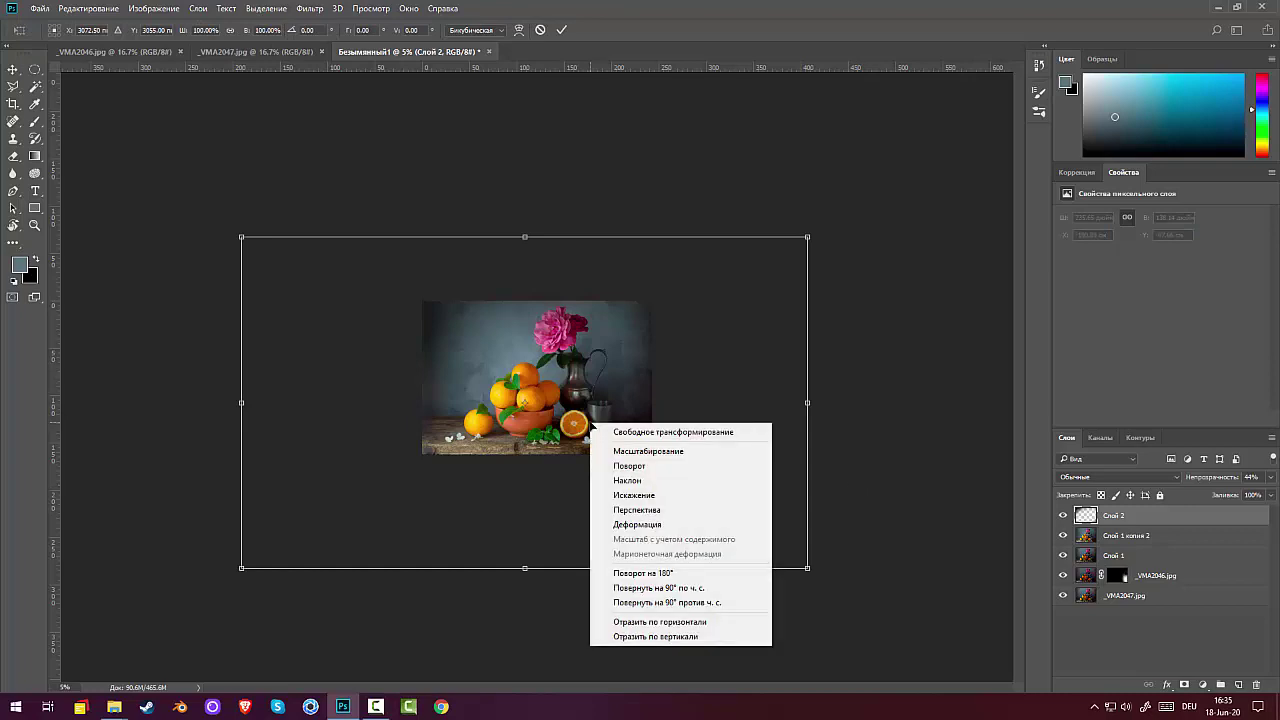
pyautogui.click(637, 524)
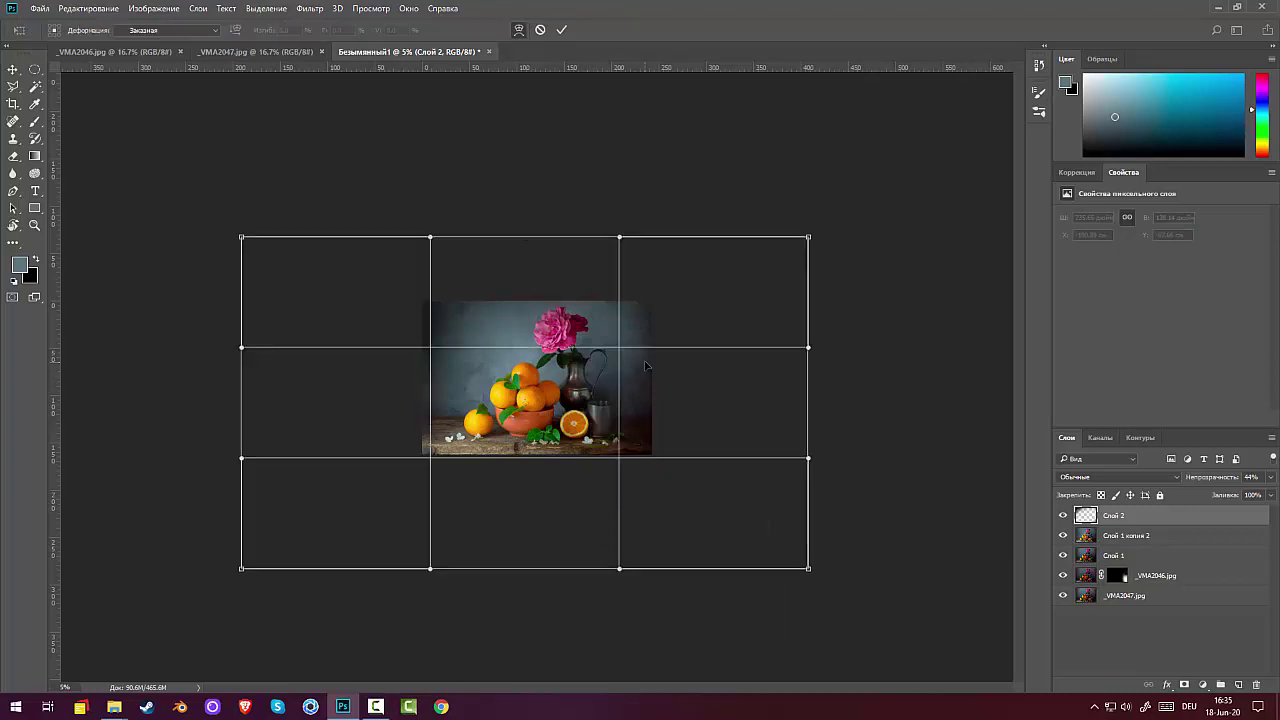
pyautogui.moveTo(631, 374); pyautogui.dragTo(618, 388)
pyautogui.moveTo(505, 311); pyautogui.dragTo(474, 490)
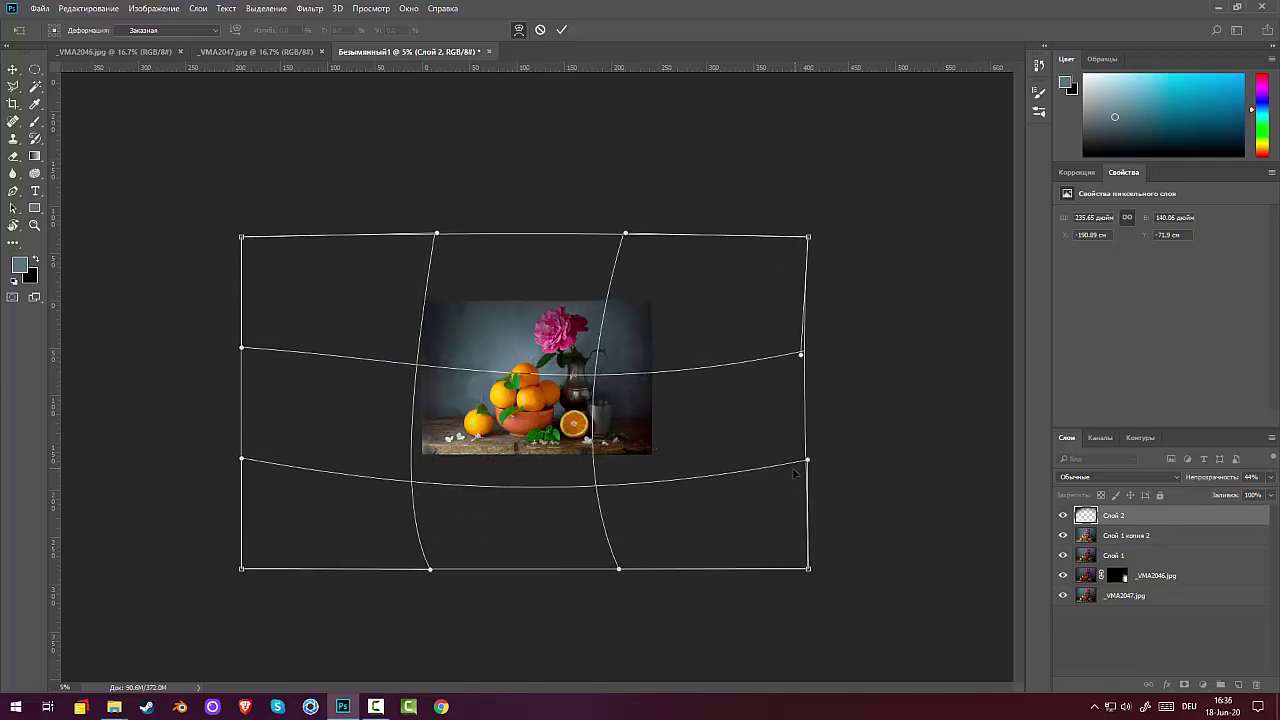
pyautogui.press('Return')
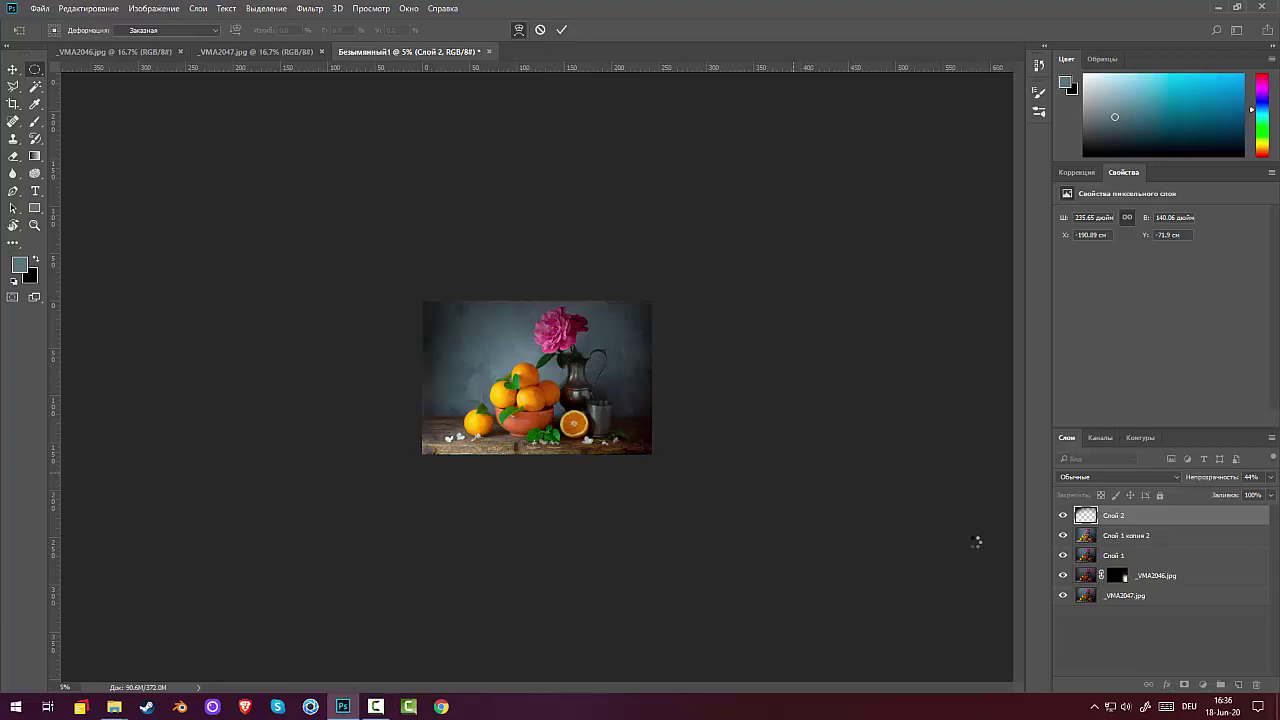
# Stamp all visible layers into a new top layer and add a Hue/Saturation adjustment above it with saturation -18.
pyautogui.hotkey('ctrl', '+')
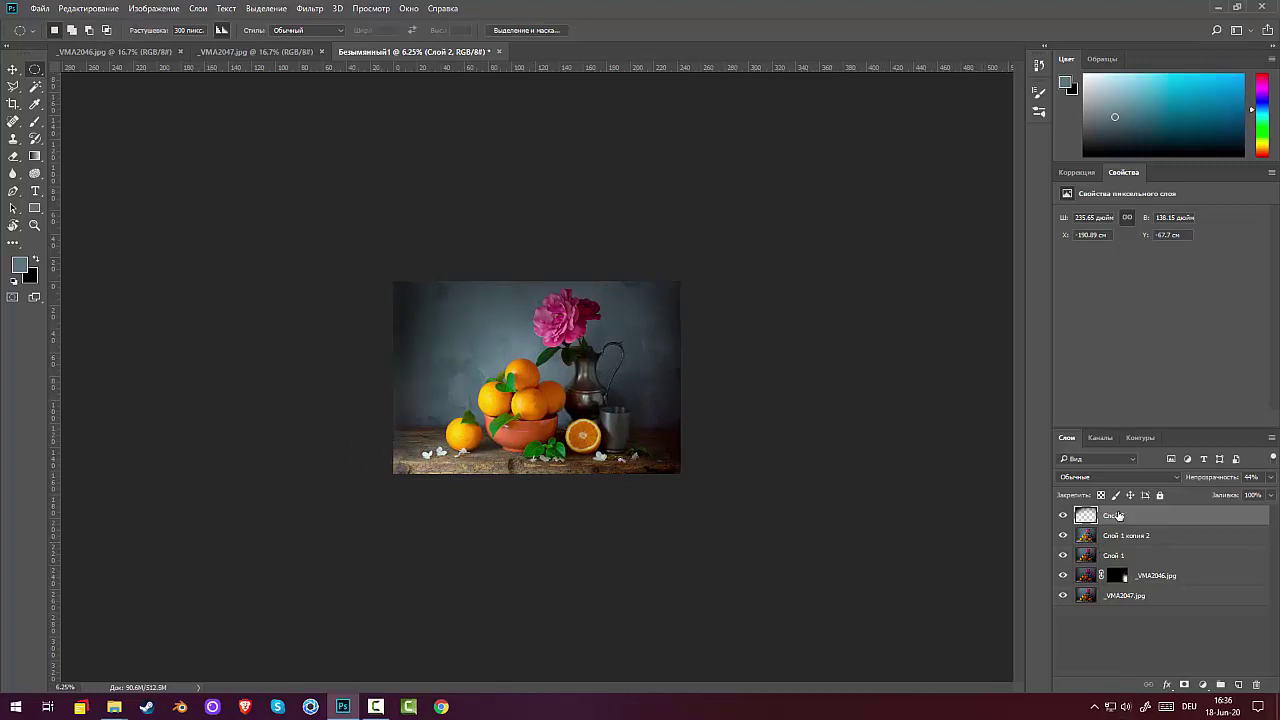
pyautogui.hotkey('ctrl', 'shift', 'alt', 'e')
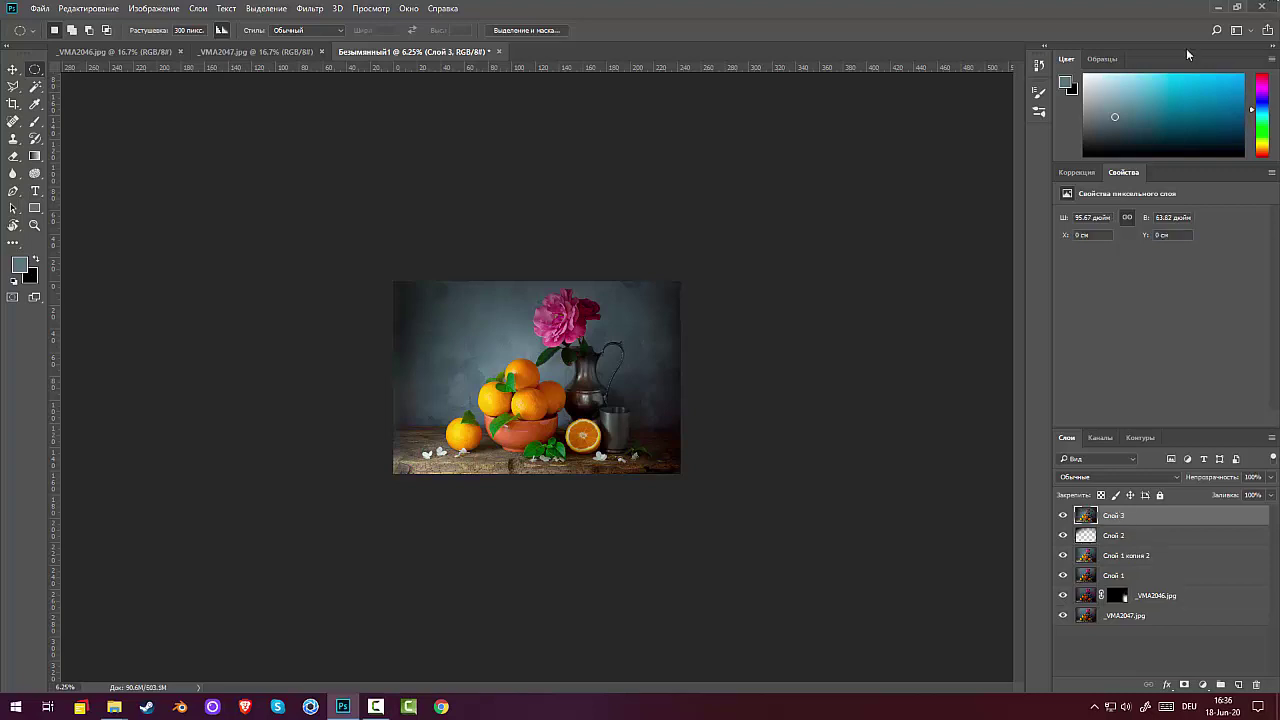
pyautogui.click(1077, 172)
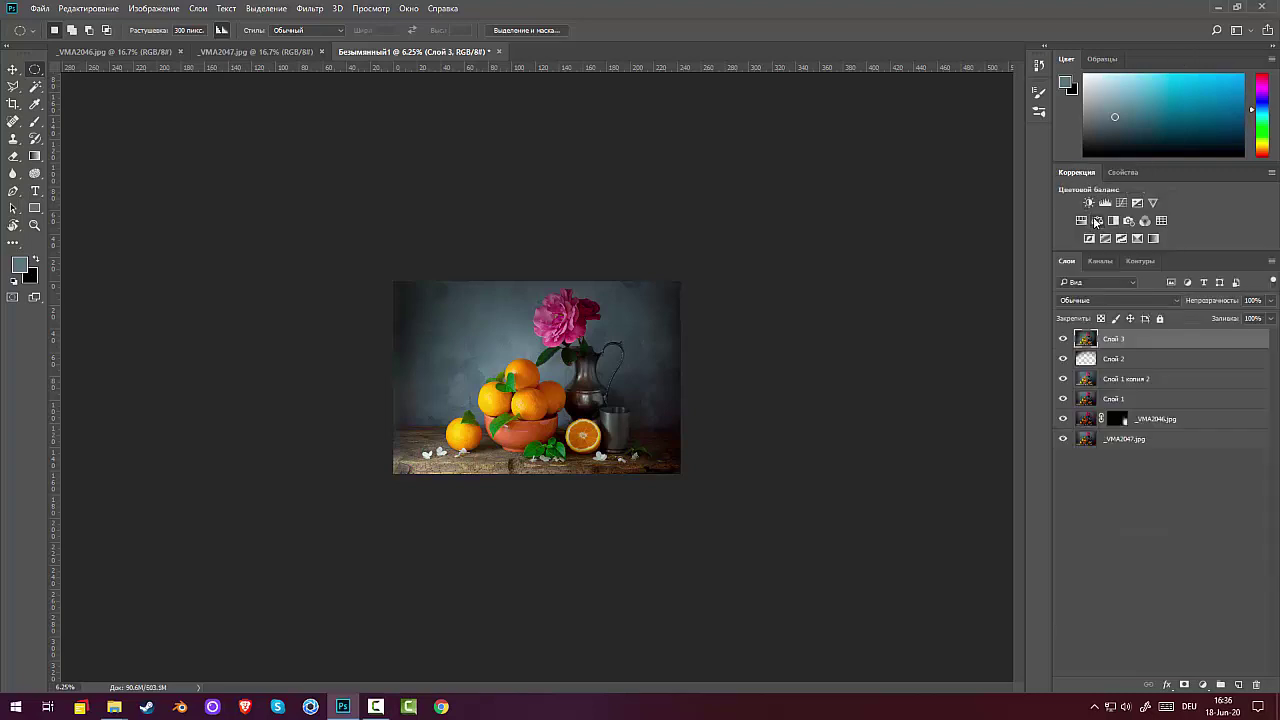
pyautogui.click(1082, 221)
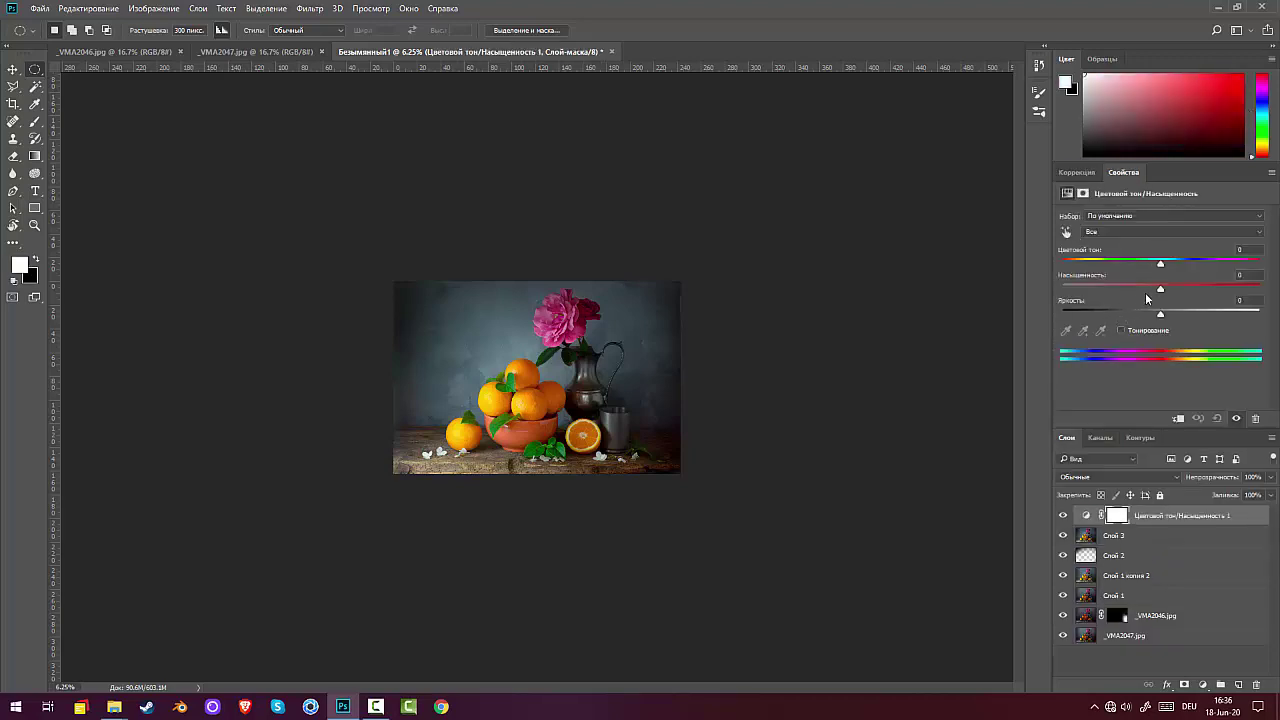
pyautogui.moveTo(1161, 290); pyautogui.dragTo(1146, 316)
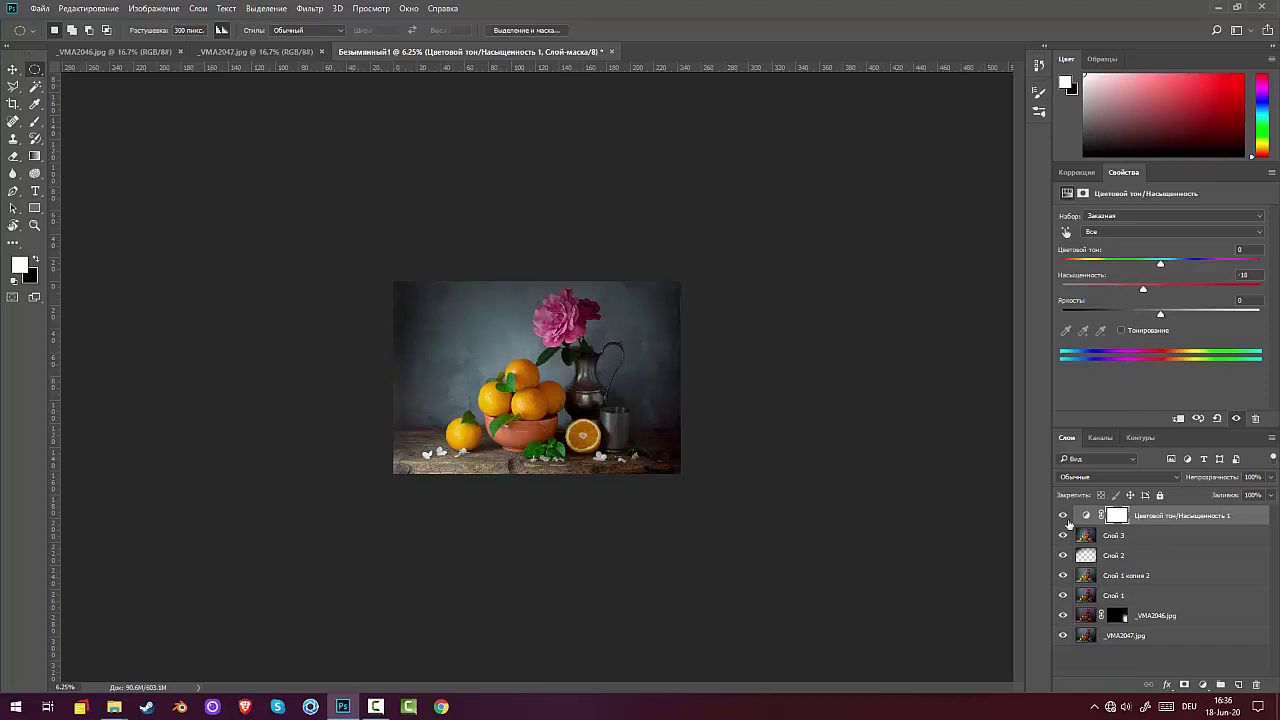
# Compare the image with and without the Hue/Saturation adjustment, and fine-tune it to 96% layer opacity and lightness -4.
pyautogui.click(1062, 516)
pyautogui.click(1062, 516)
pyautogui.click(1062, 516)
pyautogui.click(1062, 516)
pyautogui.moveTo(1217, 485)
pyautogui.mouseDown()
pyautogui.moveTo(1198, 488)
pyautogui.moveTo(1212, 488)
pyautogui.mouseUp()
pyautogui.moveTo(1159, 312); pyautogui.dragTo(1152, 313)
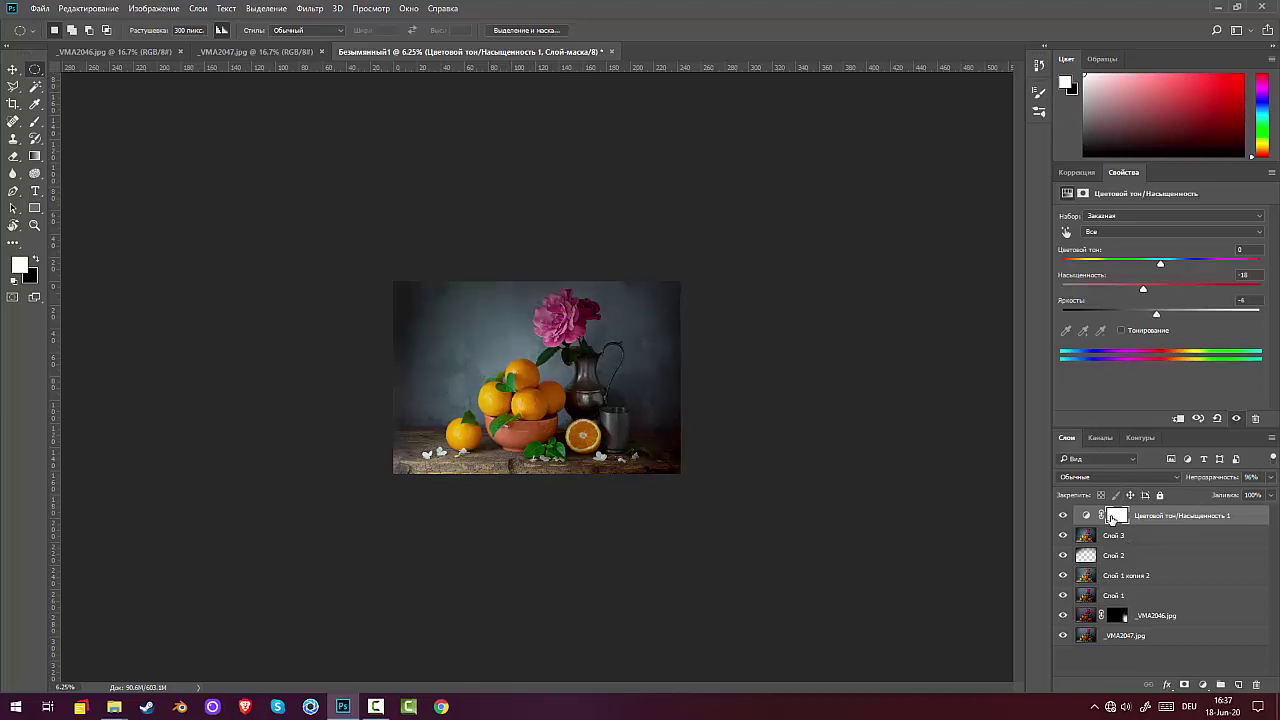
# Fade the Hue/Saturation adjustment around the rose and orange half with black 64% radial gradients on its mask, and stamp all visible layers.
pyautogui.click(1116, 516)
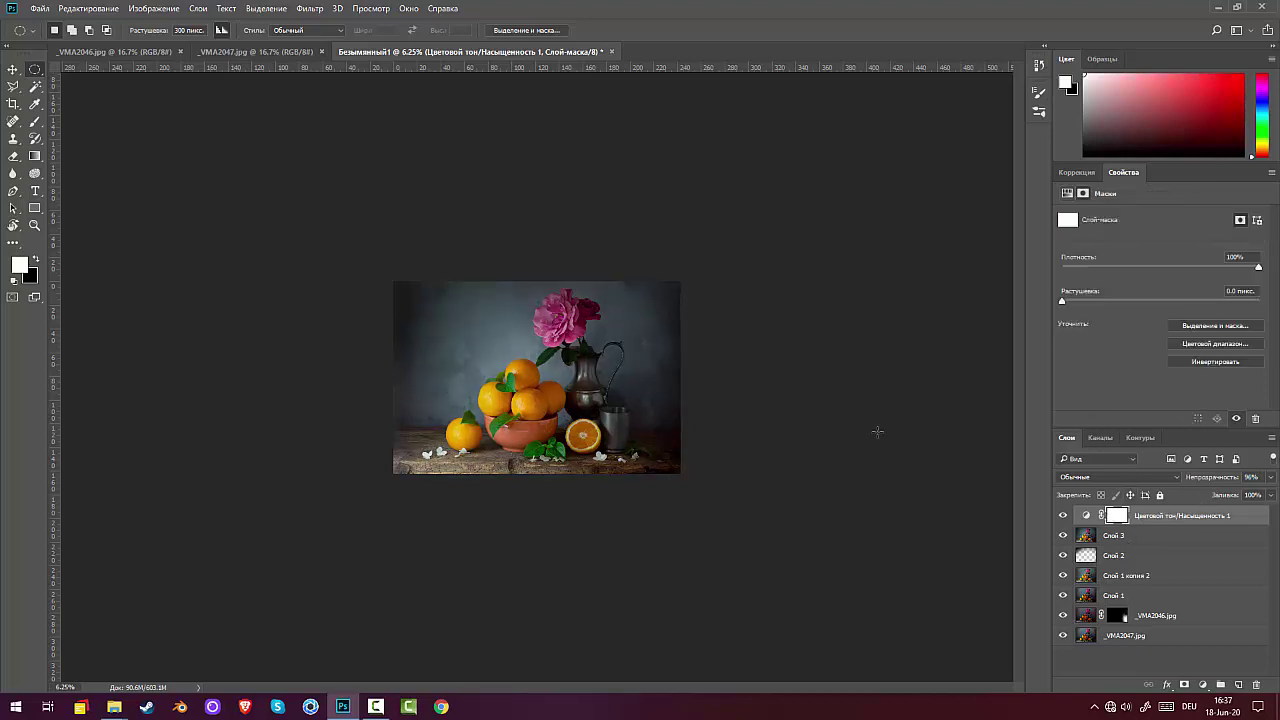
pyautogui.click(35, 156)
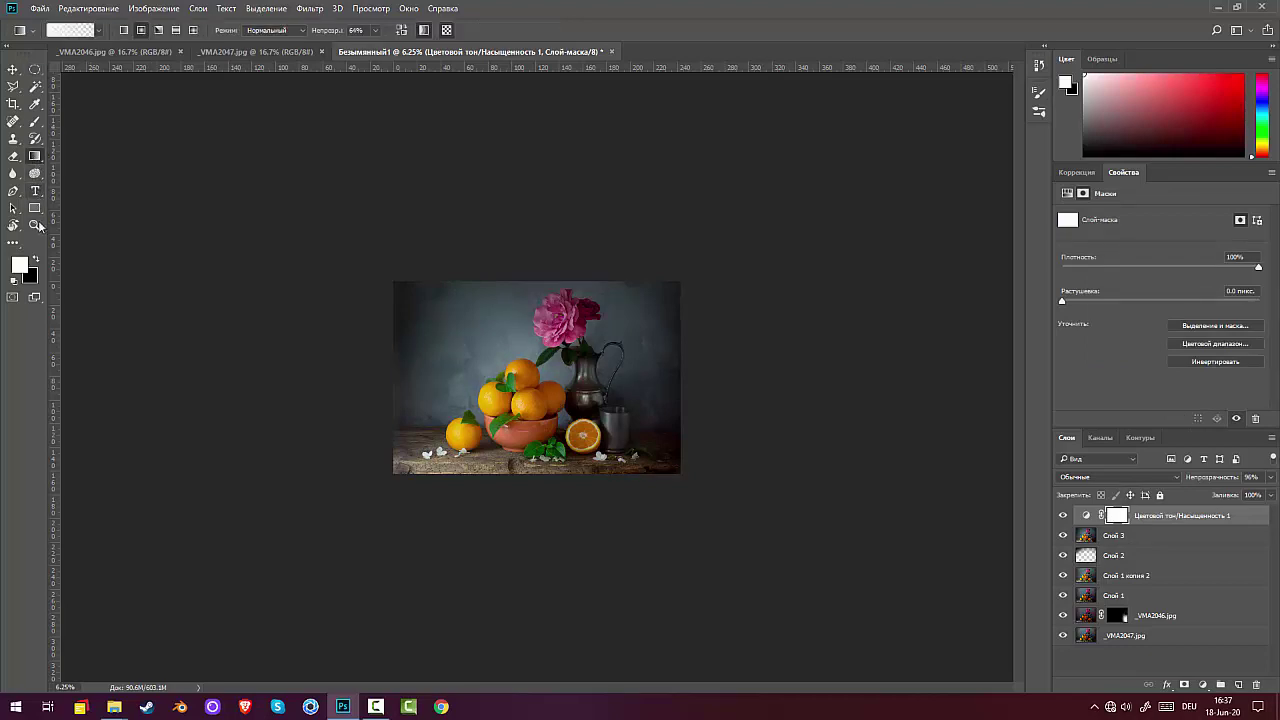
pyautogui.click(36, 260)
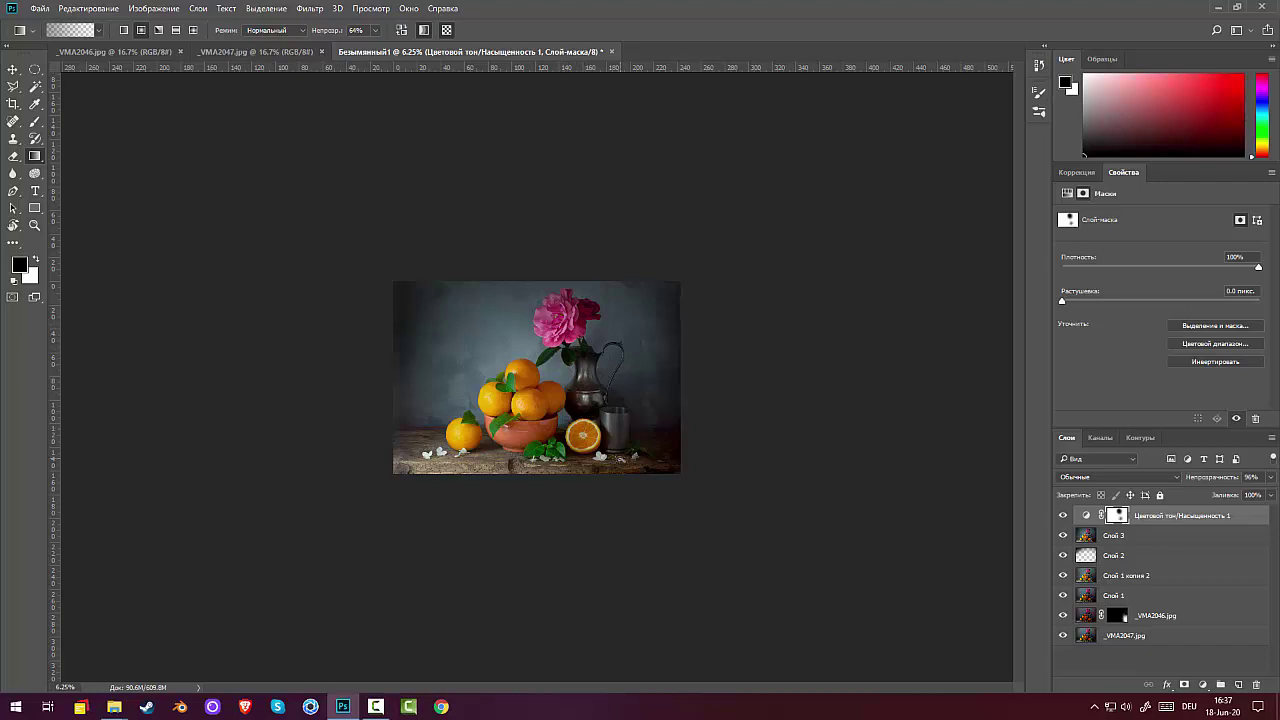
pyautogui.hotkey('ctrl', '+')
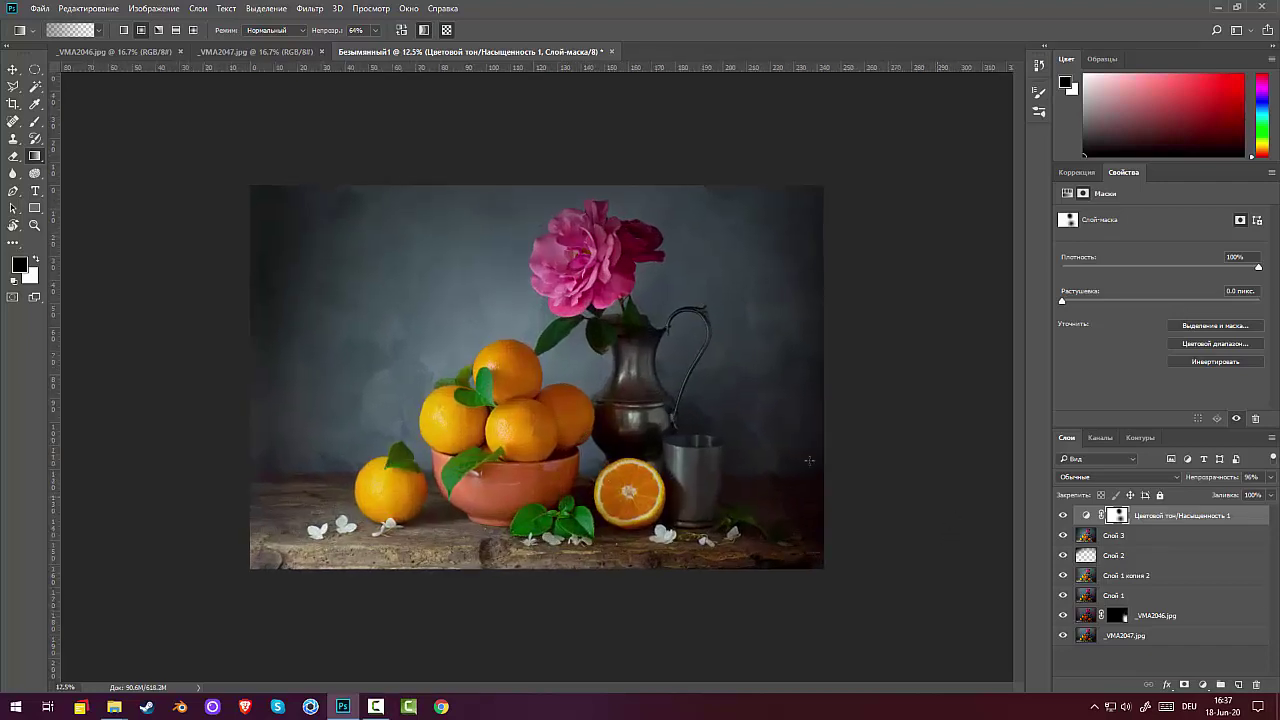
pyautogui.click(1164, 517)
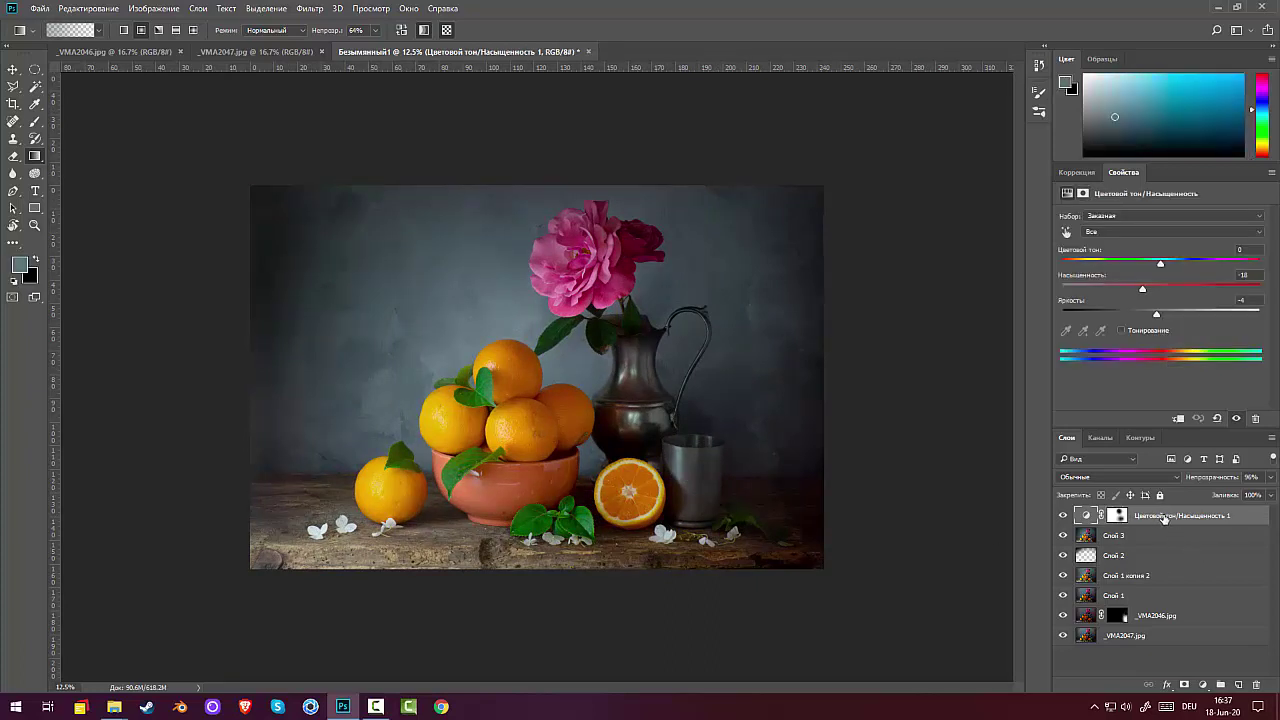
pyautogui.hotkey('ctrl', 'shift', 'alt', 'e')
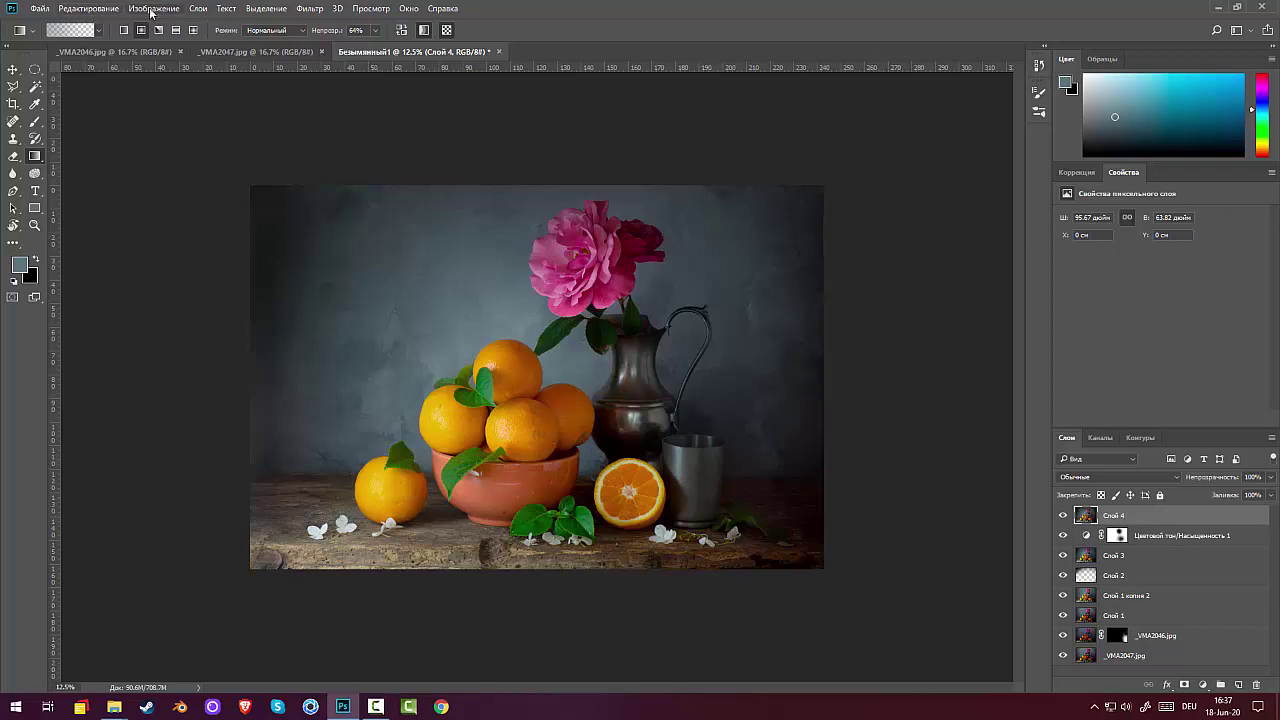
# Try a Levels adjustment above Слой 4 with midtones 0.94 and white input 211, compare it on and off, and delete it.
pyautogui.doubleClick(1077, 173)
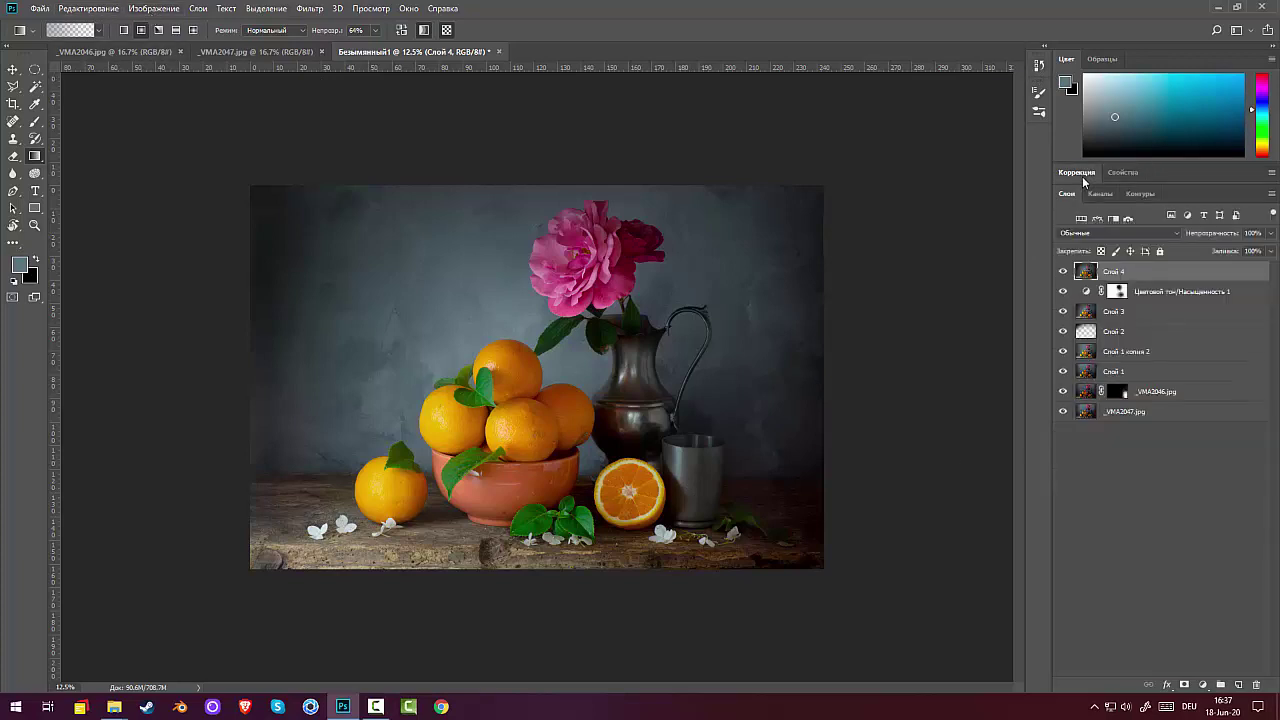
pyautogui.click(1077, 175)
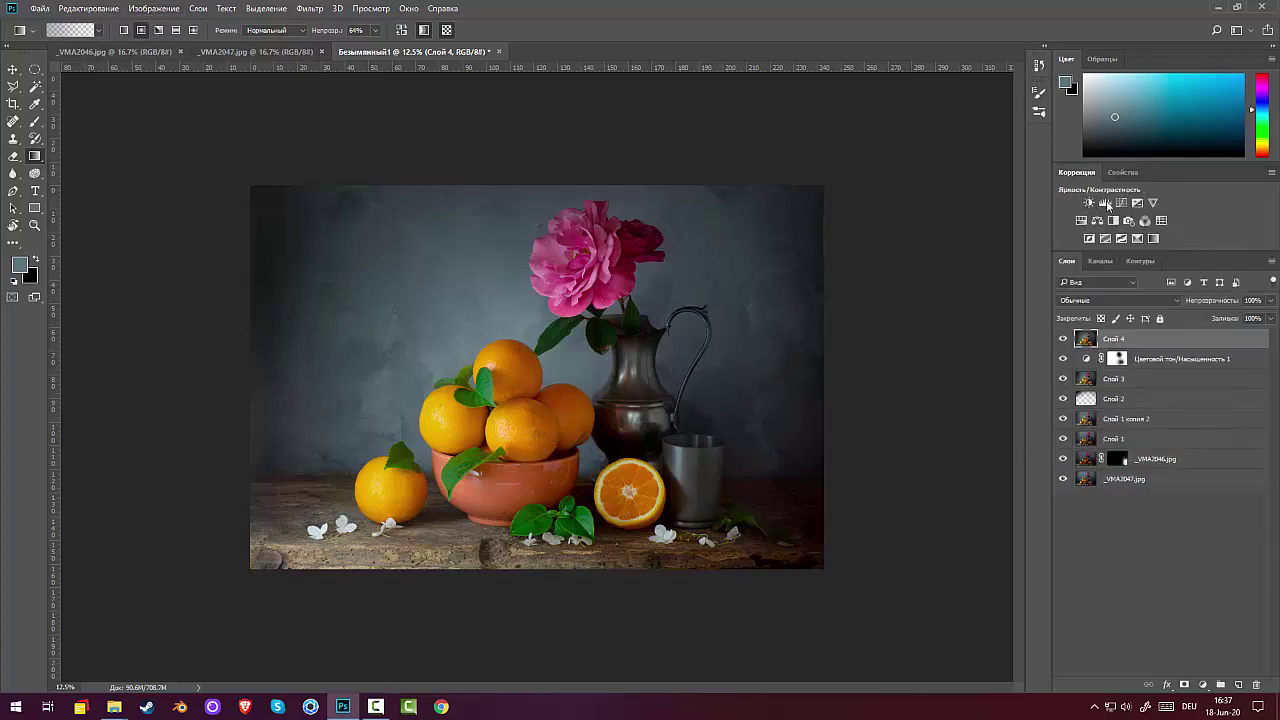
pyautogui.click(1090, 207)
pyautogui.moveTo(1240, 309); pyautogui.dragTo(1147, 313)
pyautogui.click(1063, 516)
pyautogui.click(1063, 516)
pyautogui.click(1063, 516)
pyautogui.click(1063, 516)
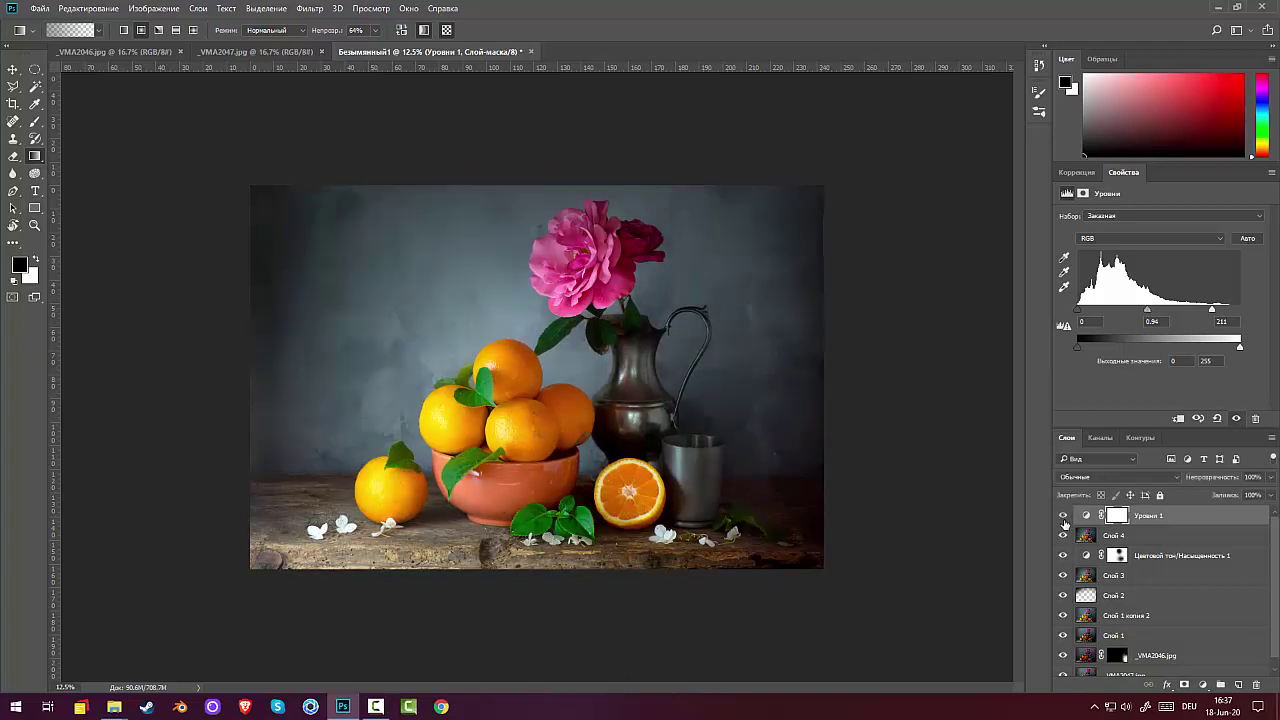
pyautogui.moveTo(1186, 516); pyautogui.dragTo(1256, 685)
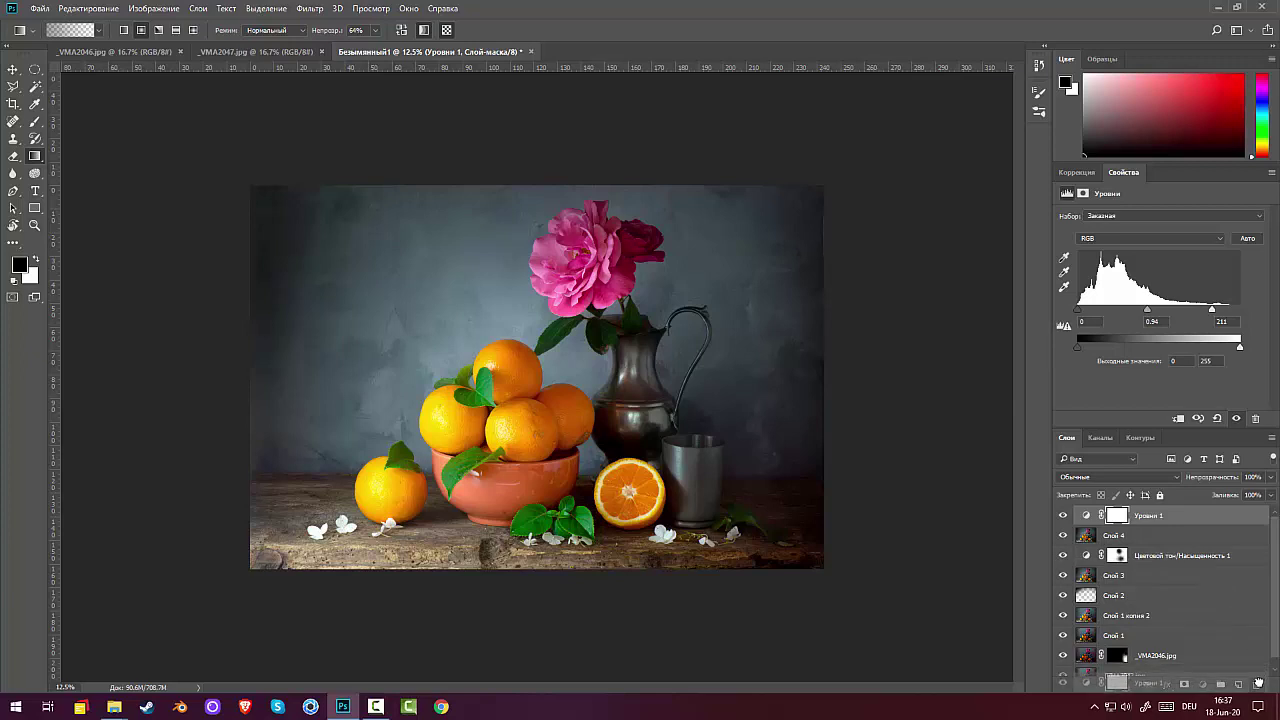
# Select nearly the whole still life with a 3:2 rectangular marquee and crop the image to it, trimming the outer edges.
pyautogui.hotkey('ctrl', '-')
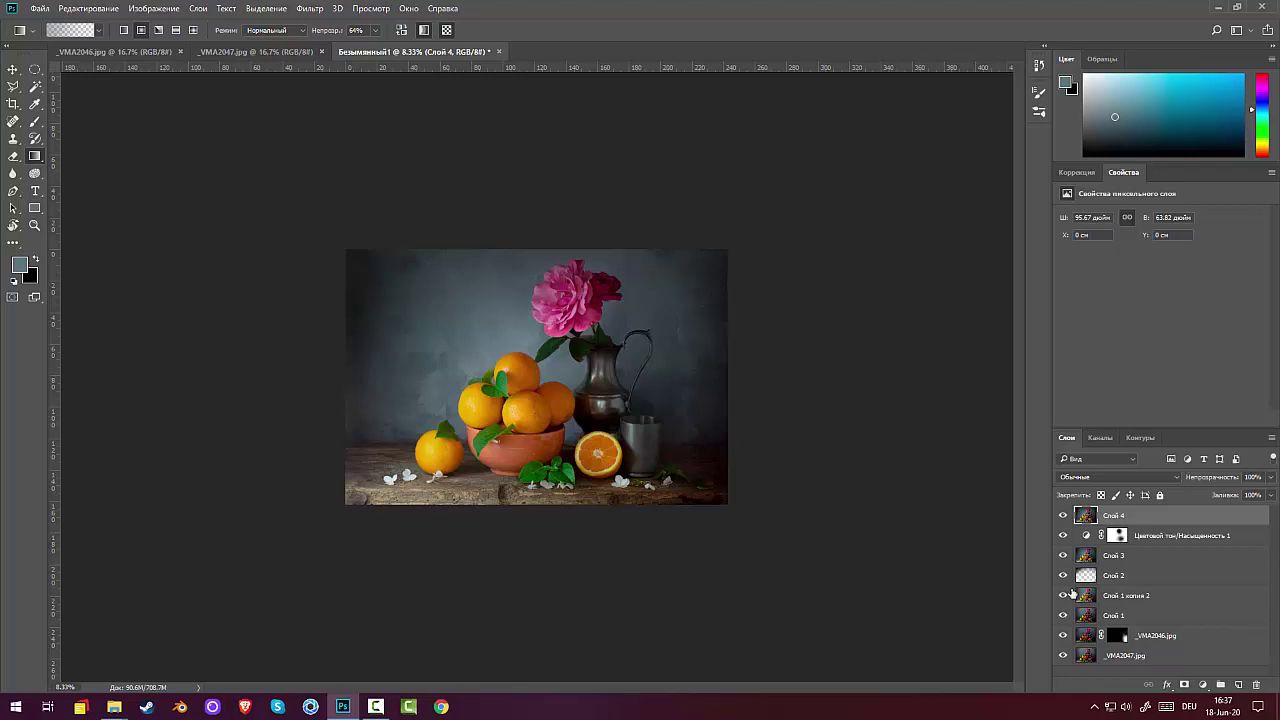
pyautogui.rightClick(42, 71)
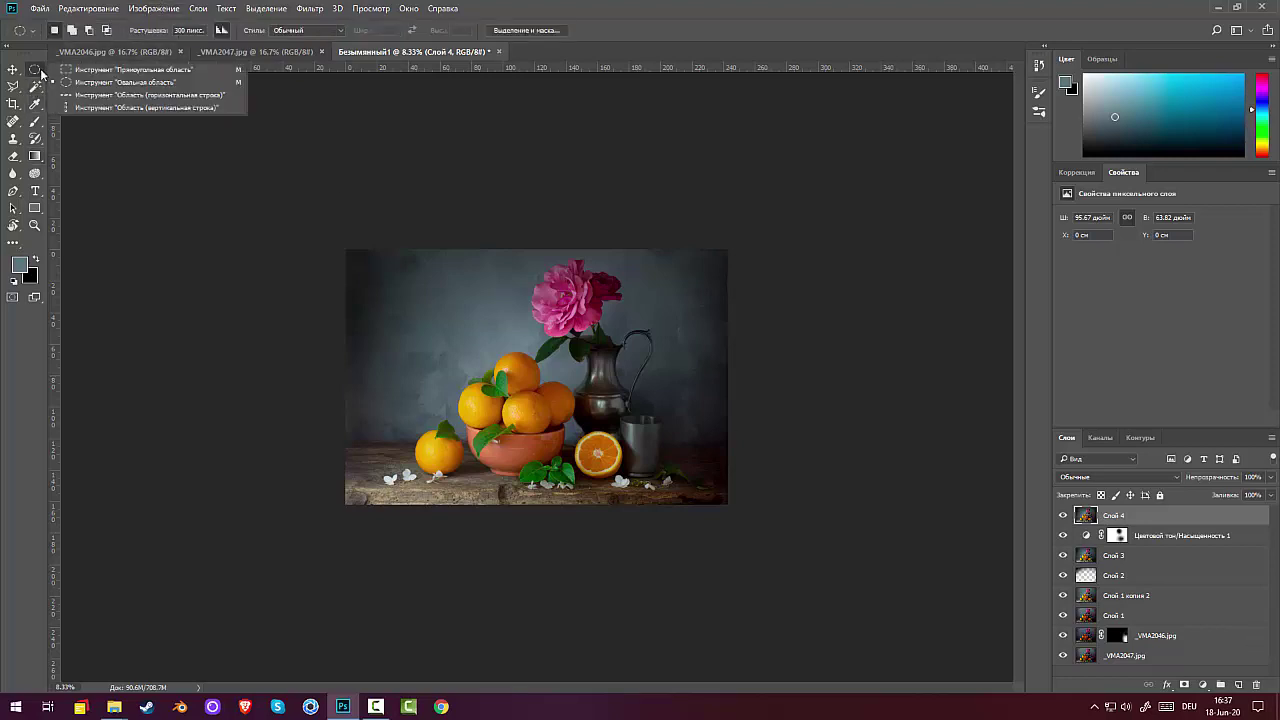
pyautogui.click(66, 76)
pyautogui.moveTo(351, 253); pyautogui.dragTo(716, 546)
pyautogui.moveTo(642, 411); pyautogui.dragTo(640, 418)
pyautogui.moveTo(641, 416); pyautogui.dragTo(641, 414)
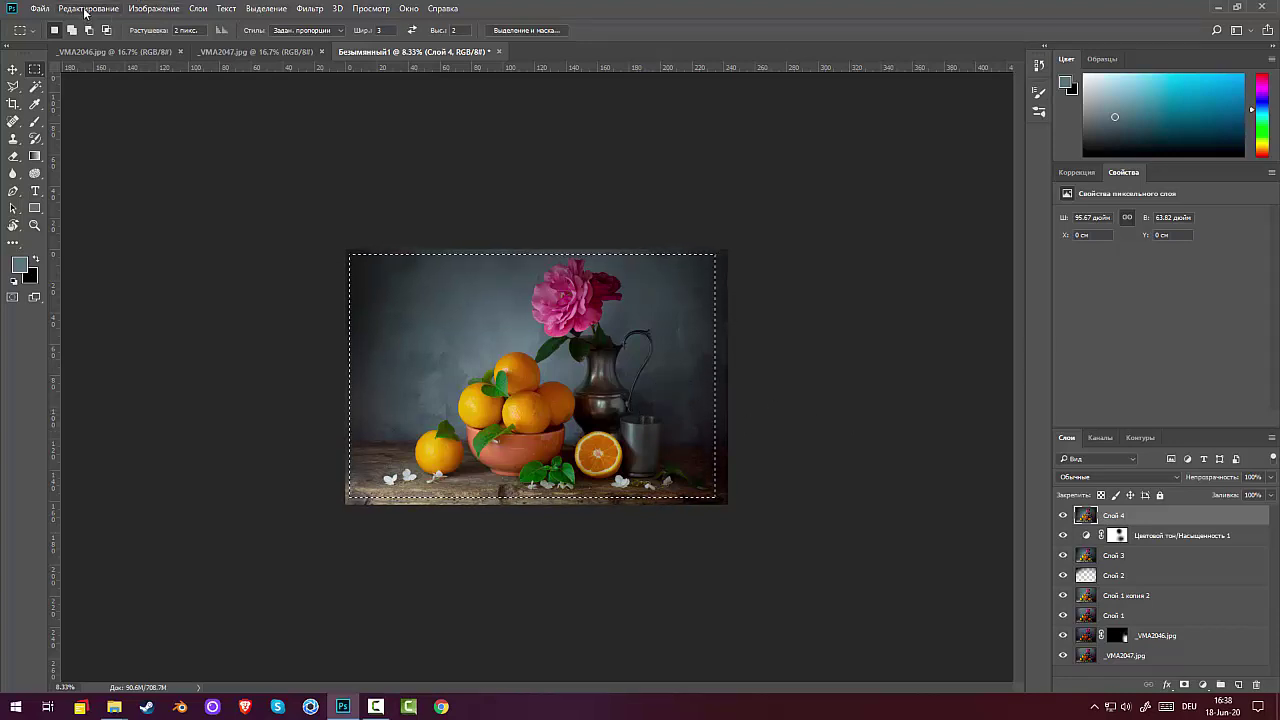
pyautogui.click(150, 9)
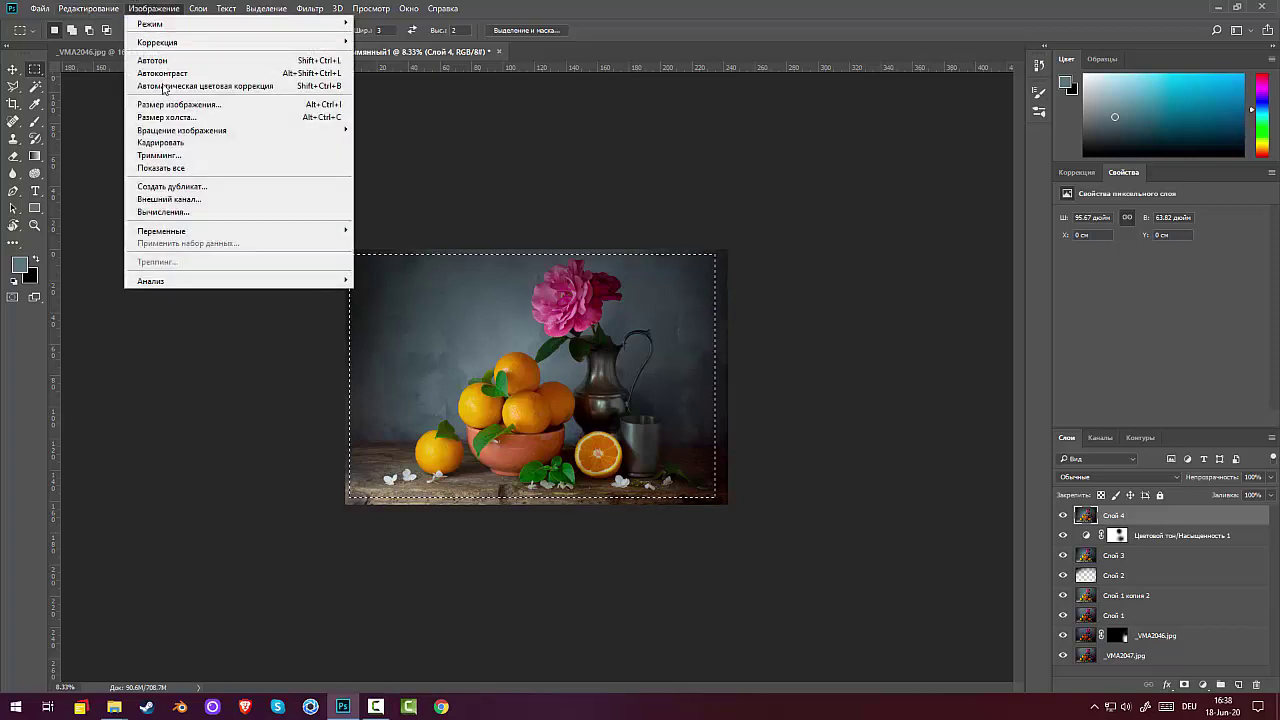
pyautogui.click(168, 143)
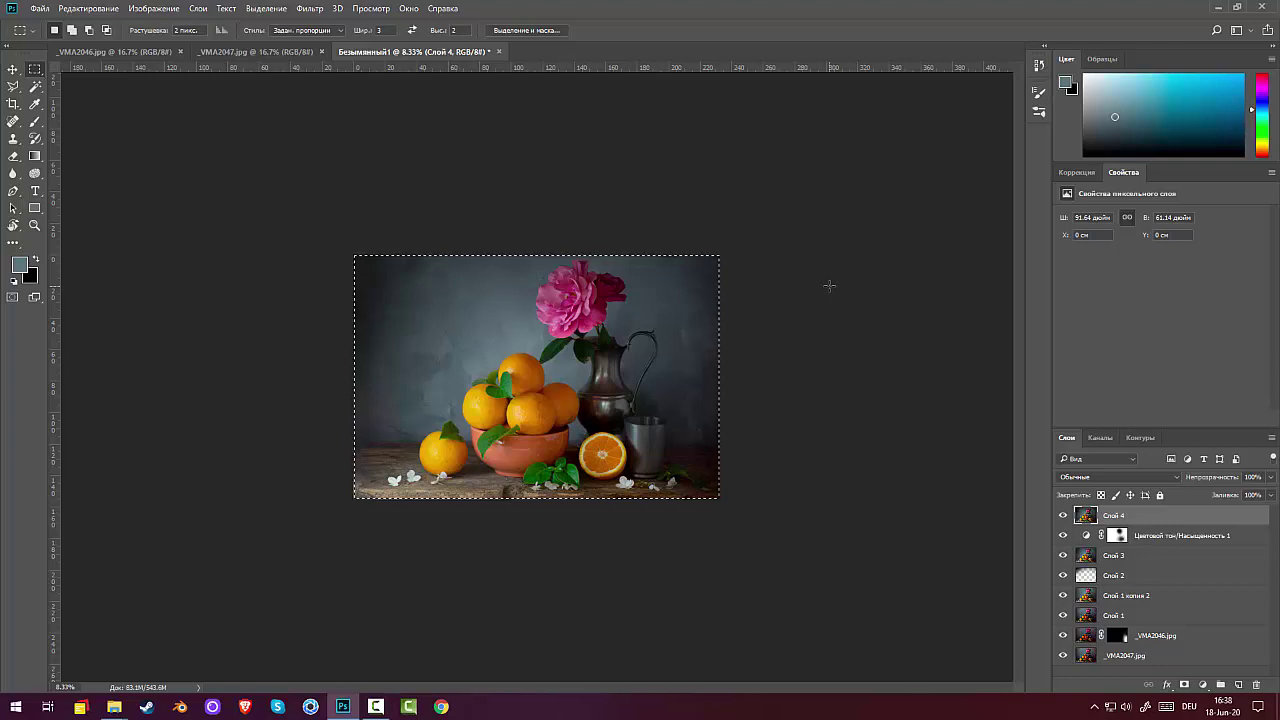
pyautogui.hotkey('ctrl', '+')
pyautogui.hotkey('ctrl', '+')
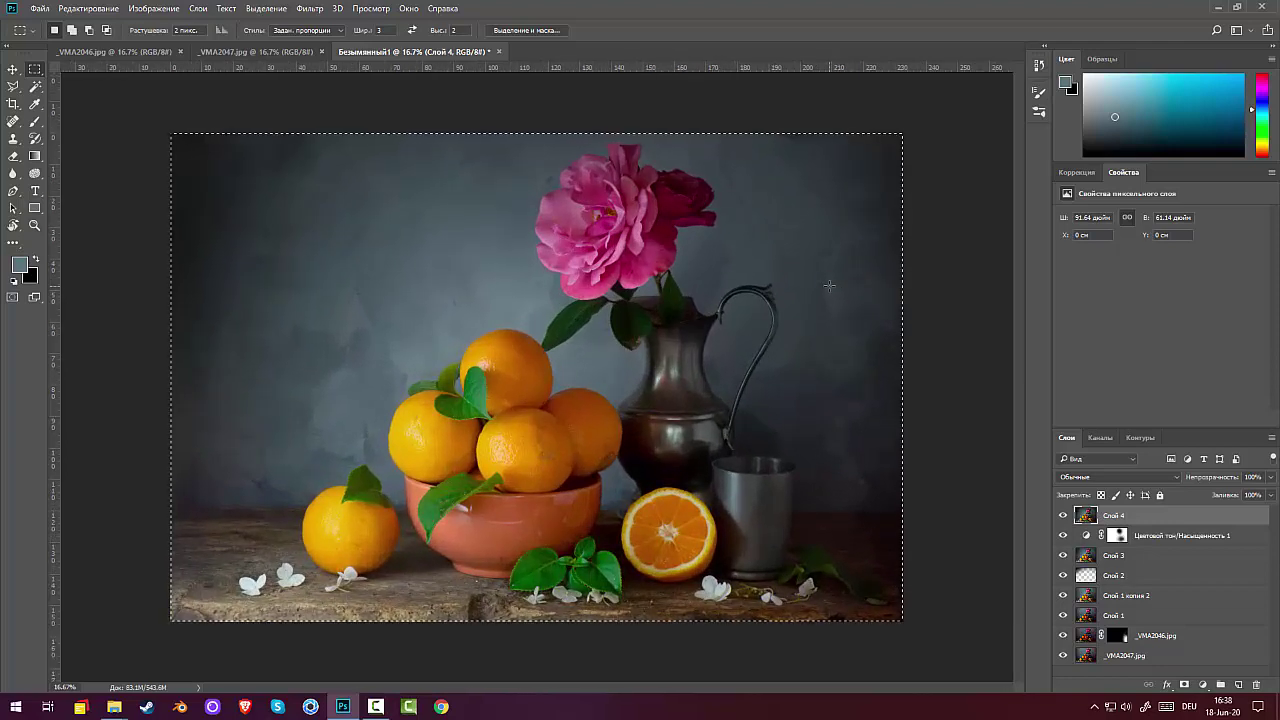
pyautogui.hotkey('ctrl', '-')
pyautogui.hotkey('ctrl', '-')
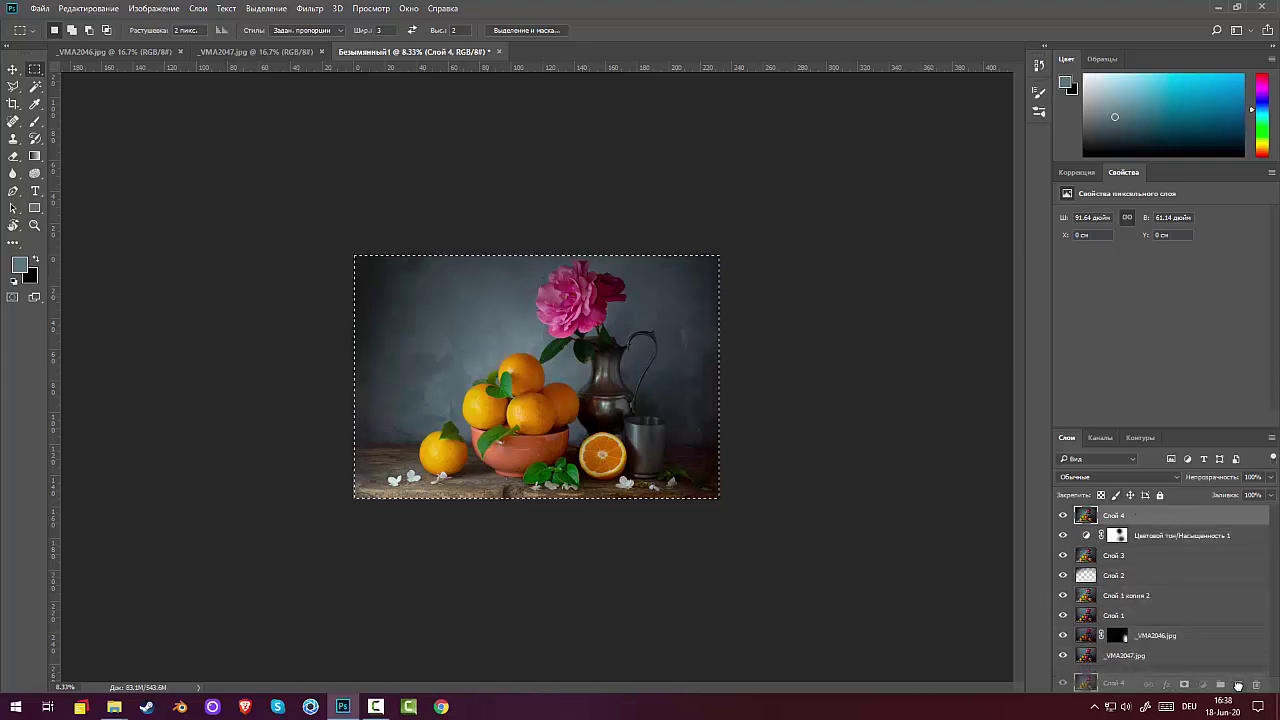
# Duplicate Слой 4 and clip a Levels adjustment to the copy with the output black level raised to 22.
pyautogui.hotkey('ctrl', 'j')
pyautogui.click(1077, 172)
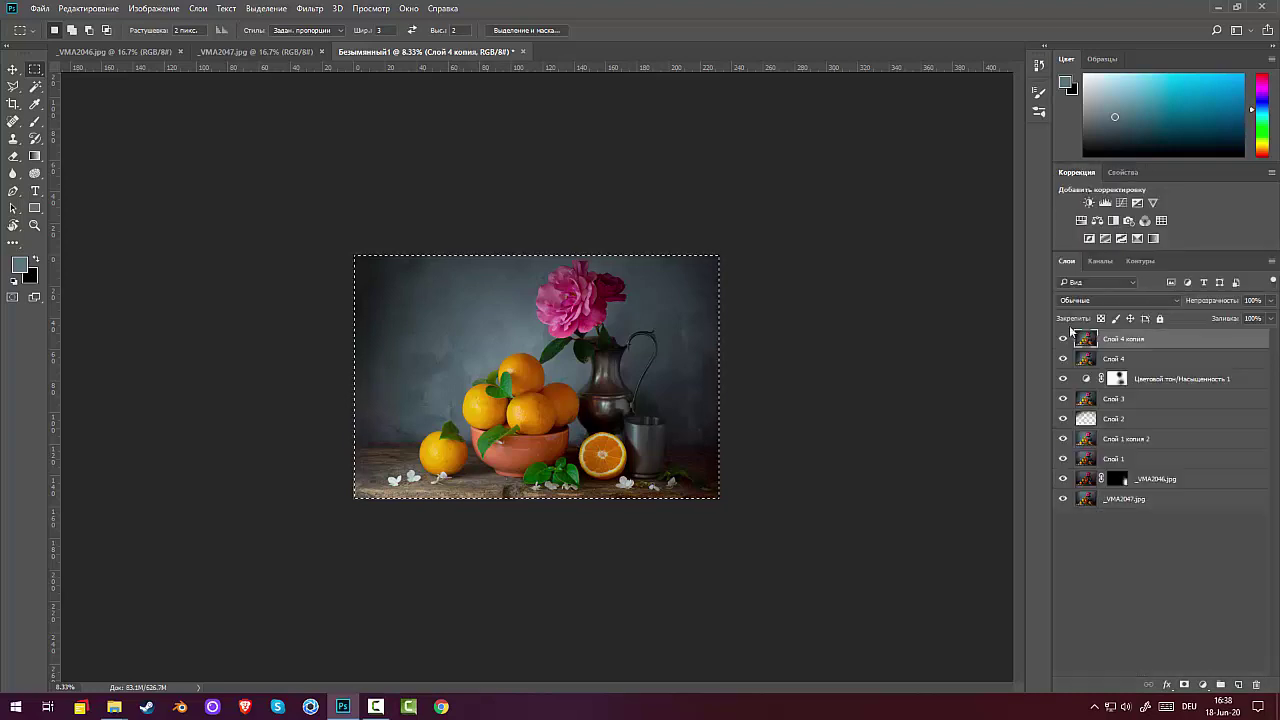
pyautogui.click(1105, 202)
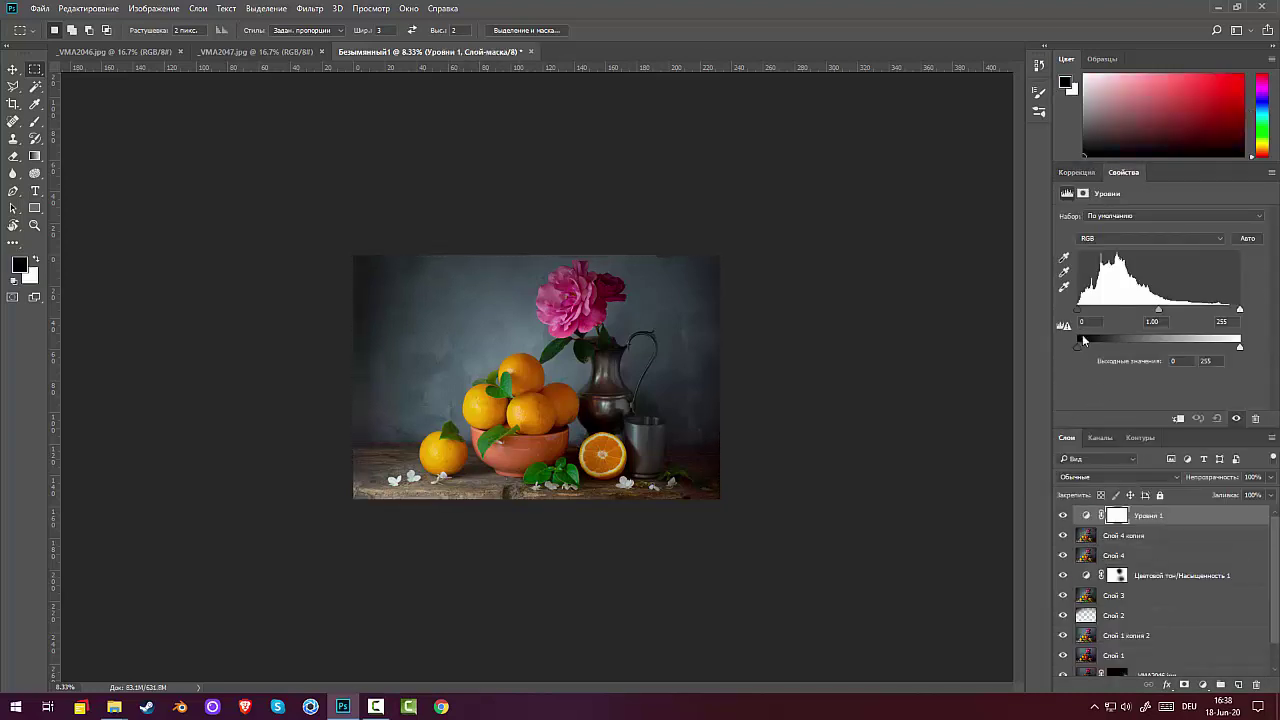
pyautogui.moveTo(1078, 346); pyautogui.dragTo(1100, 346)
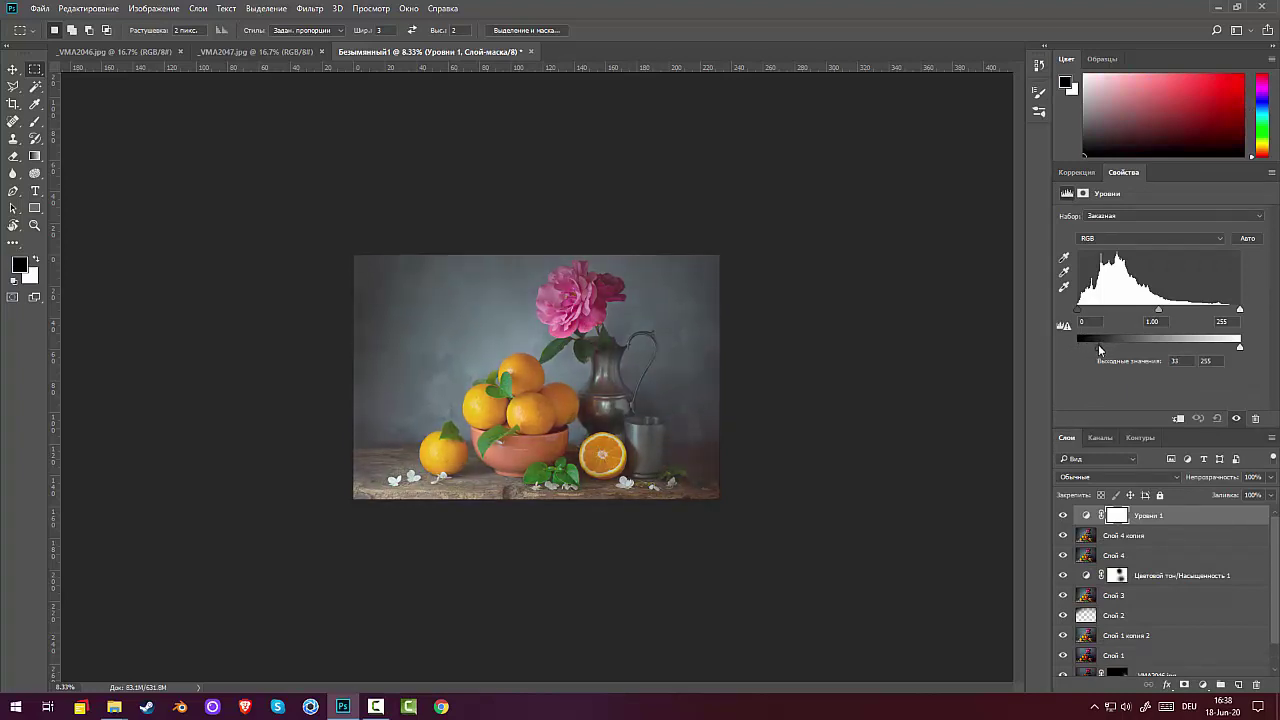
pyautogui.moveTo(1094, 344); pyautogui.dragTo(1092, 349)
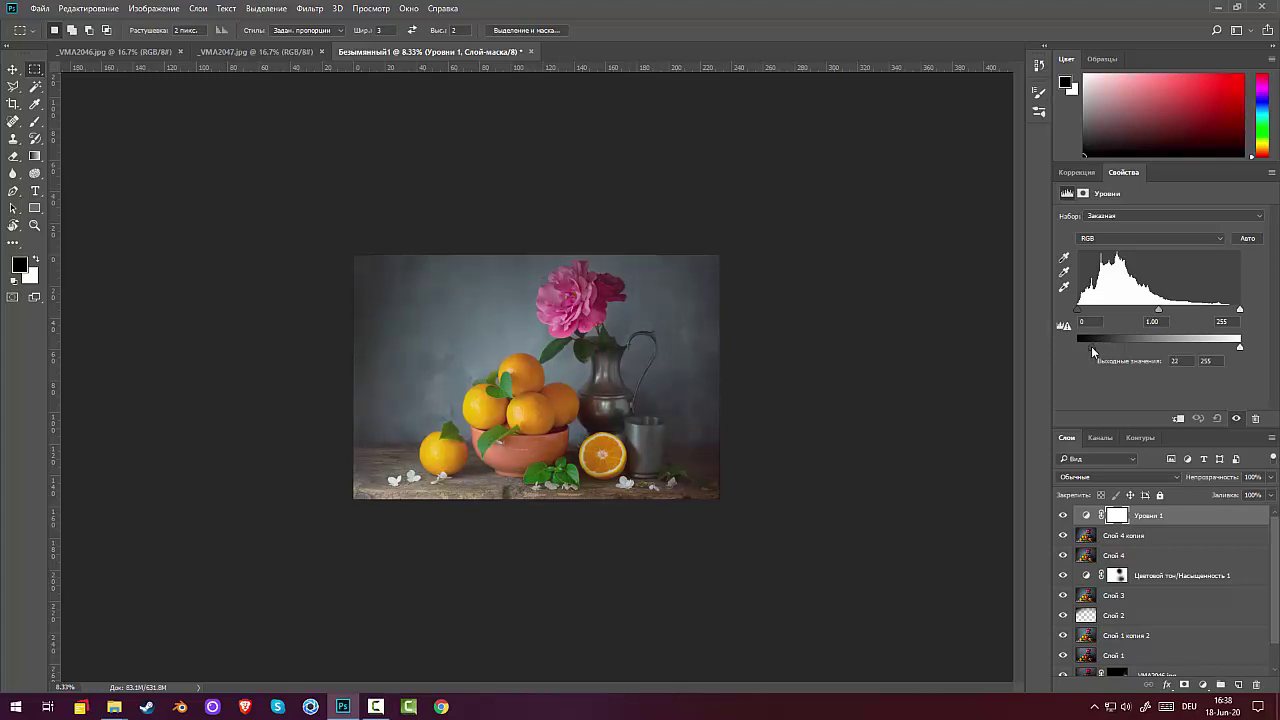
pyautogui.click(1178, 418)
# Reduce the Levels effect over the middle of the still life with a large black 64% radial gradient on its mask.
pyautogui.click(1127, 515)
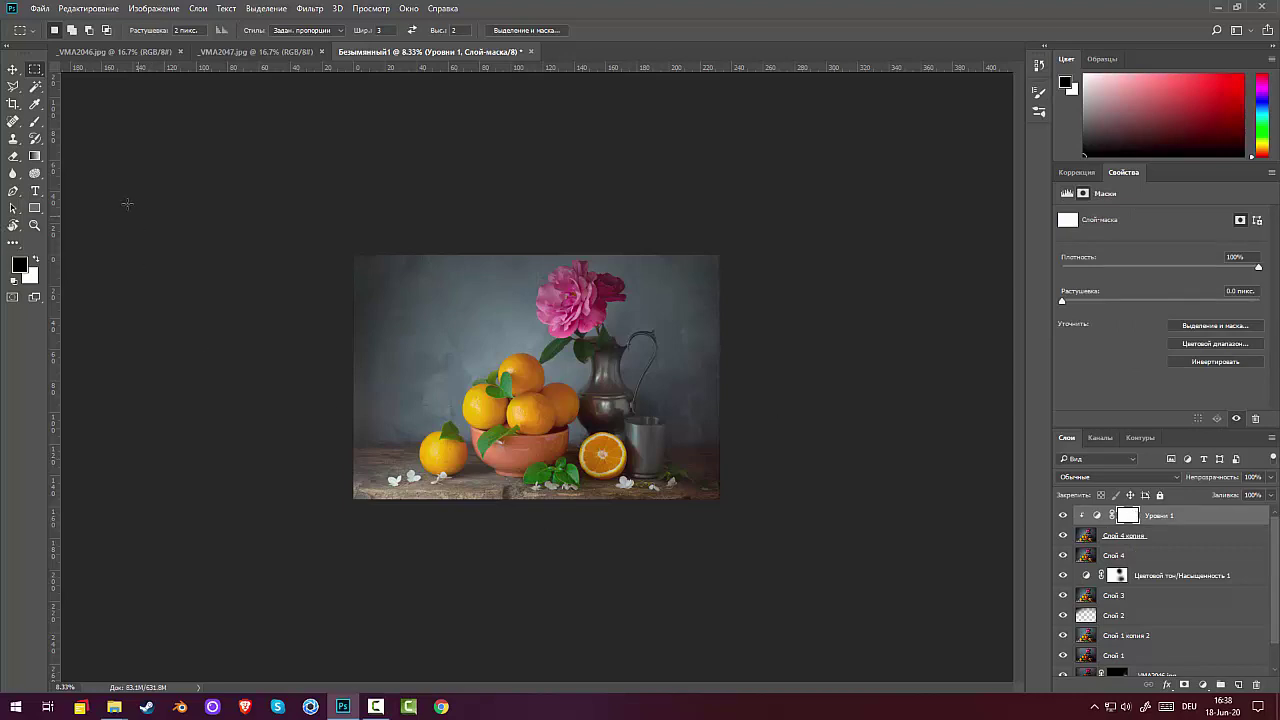
pyautogui.click(34, 156)
pyautogui.moveTo(363, 271); pyautogui.dragTo(455, 309)
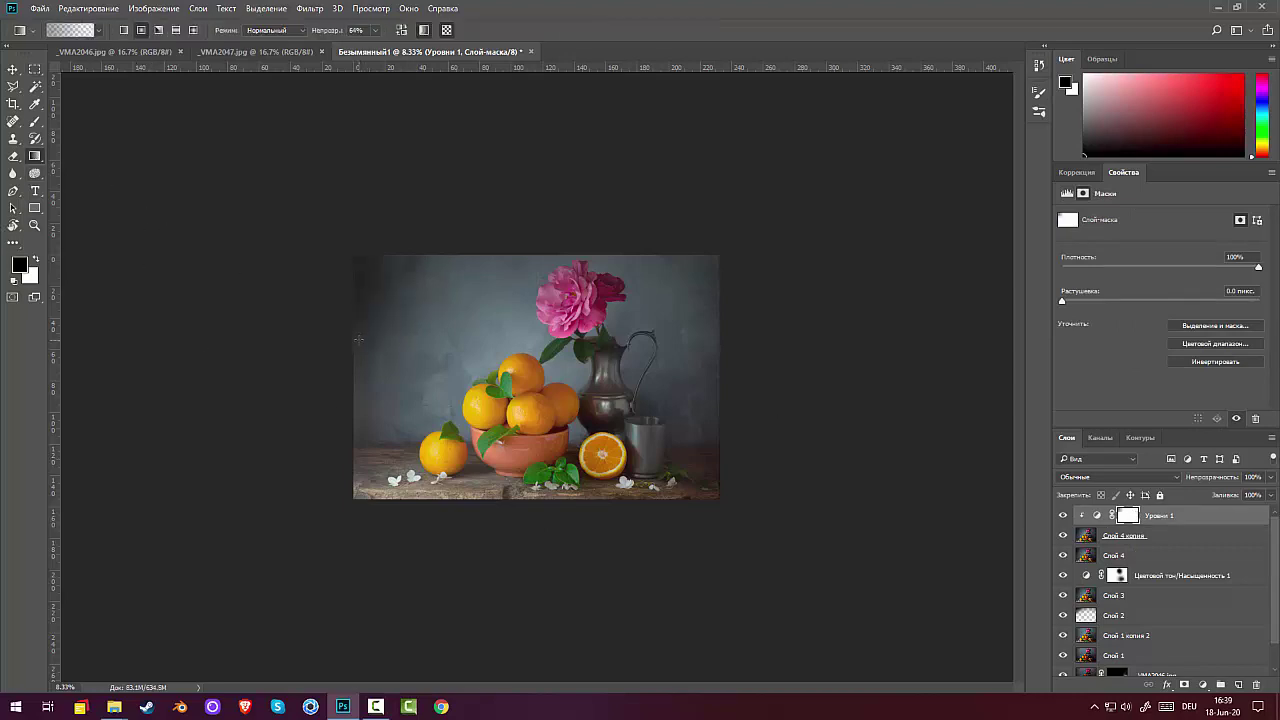
pyautogui.hotkey('ctrl', 'z')
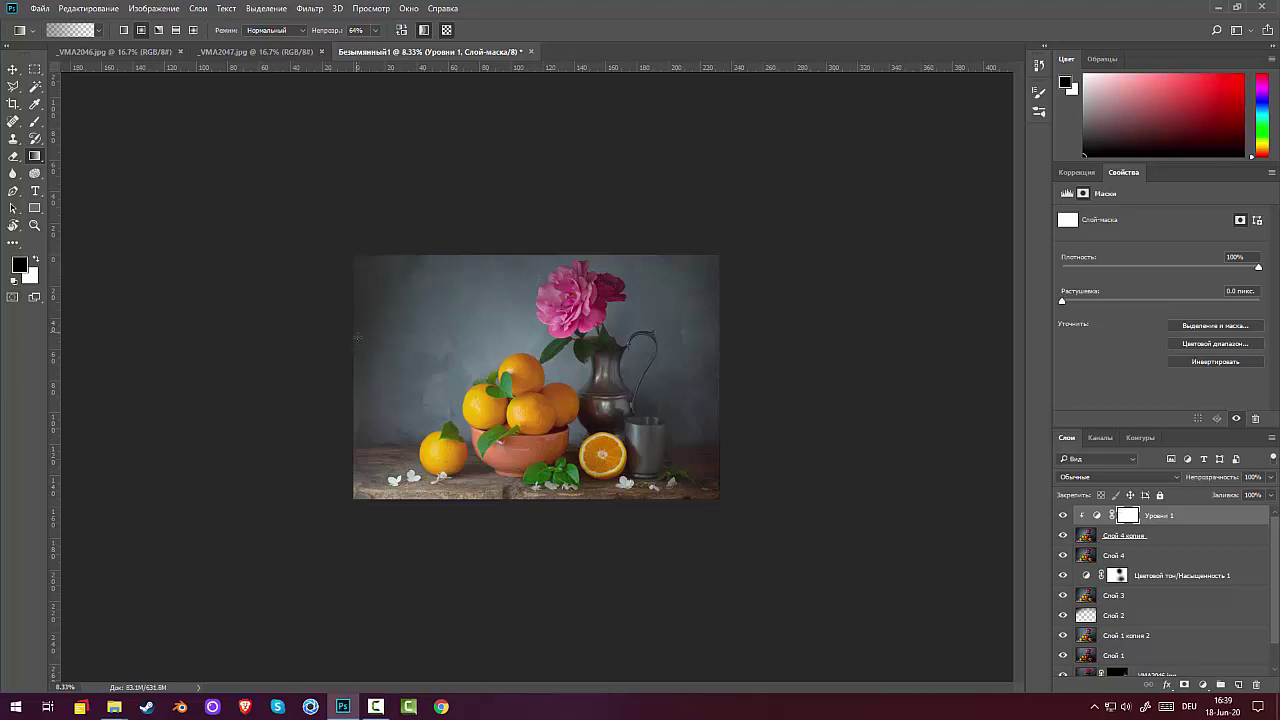
pyautogui.moveTo(540, 428); pyautogui.dragTo(700, 471)
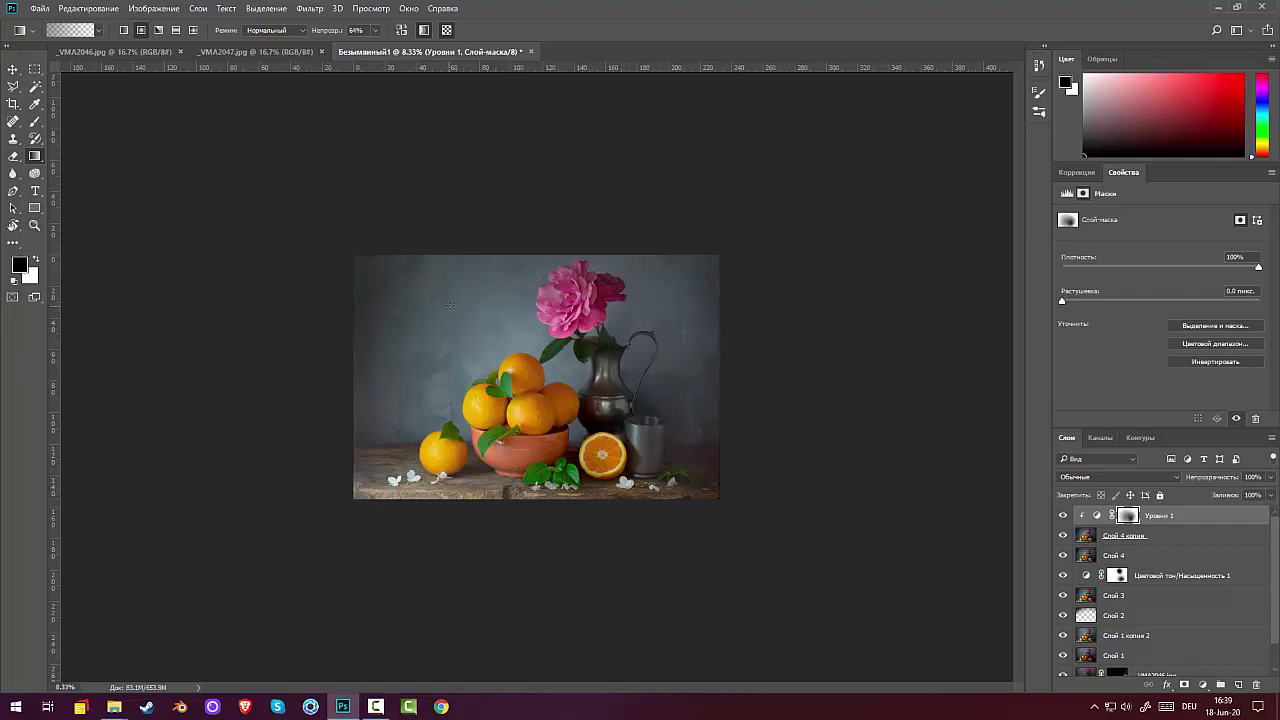
# Soften the Levels effect near the image edges with black gradients at 25% opacity, and restore the upper-left corner with a white one.
pyautogui.moveTo(330, 31); pyautogui.dragTo(302, 37)
pyautogui.moveTo(366, 258); pyautogui.dragTo(480, 324)
pyautogui.moveTo(700, 280); pyautogui.dragTo(775, 360)
pyautogui.moveTo(700, 424); pyautogui.dragTo(845, 489)
pyautogui.moveTo(345, 371); pyautogui.dragTo(550, 297)
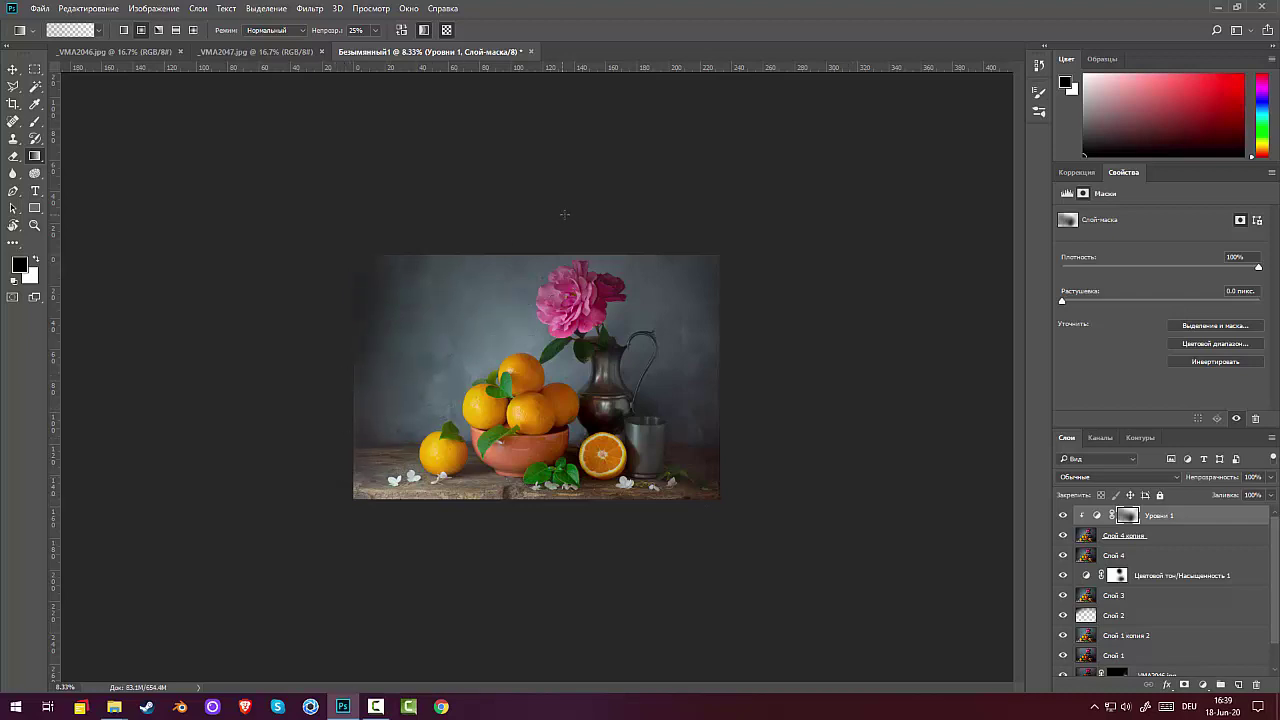
pyautogui.moveTo(353, 260); pyautogui.dragTo(493, 222)
pyautogui.click(35, 260)
pyautogui.moveTo(362, 265); pyautogui.dragTo(516, 314)
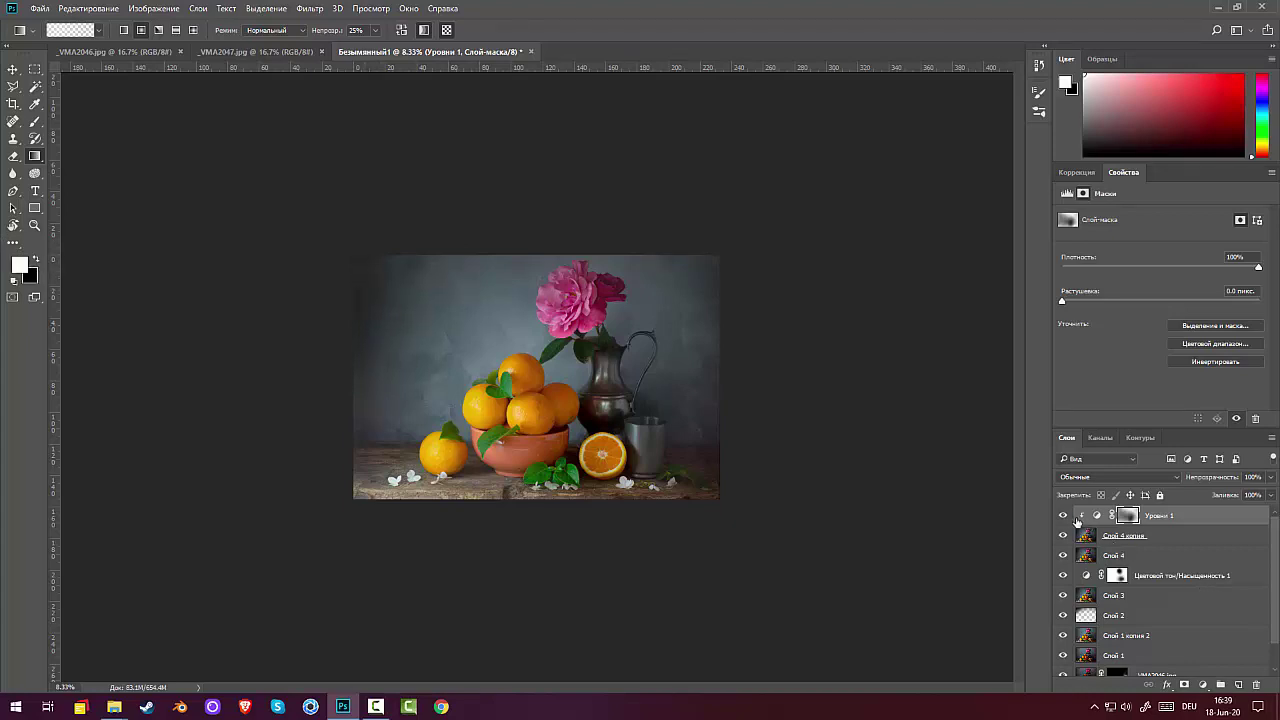
# Merge the Levels adjustment into Слой 4 копия and compare the image with and without that layer.
pyautogui.press('Delete')
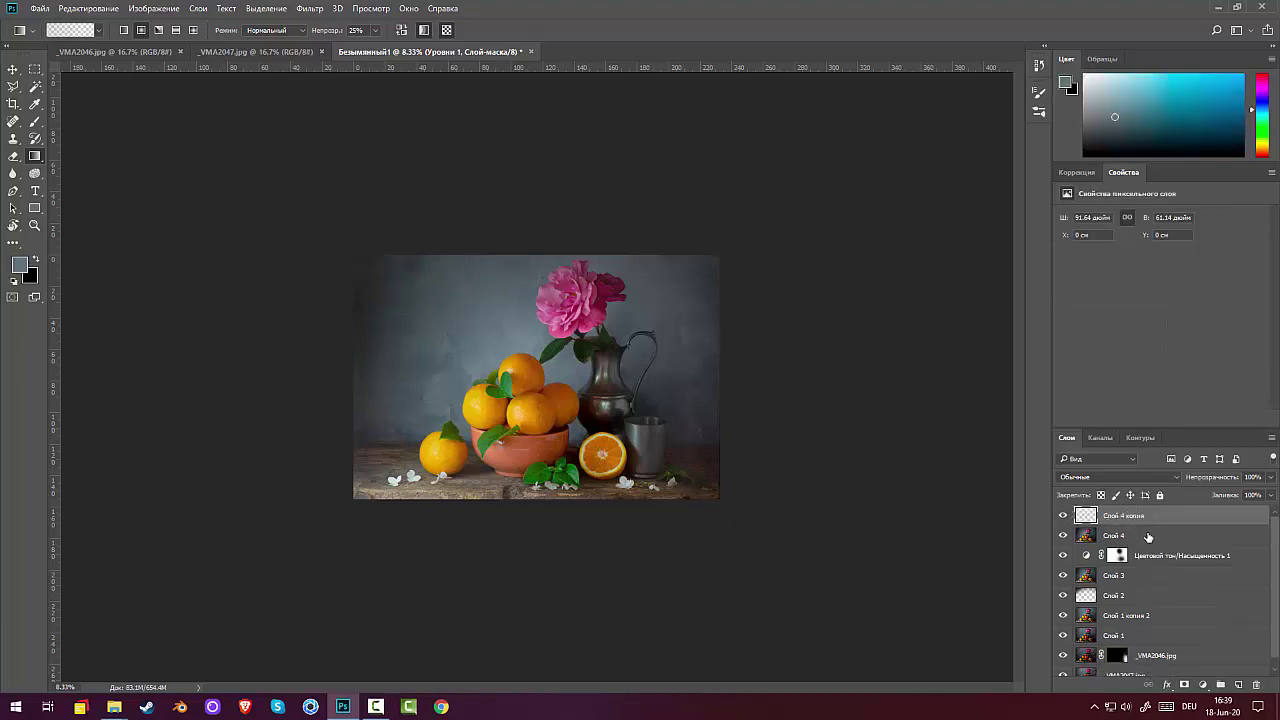
pyautogui.click(1066, 515)
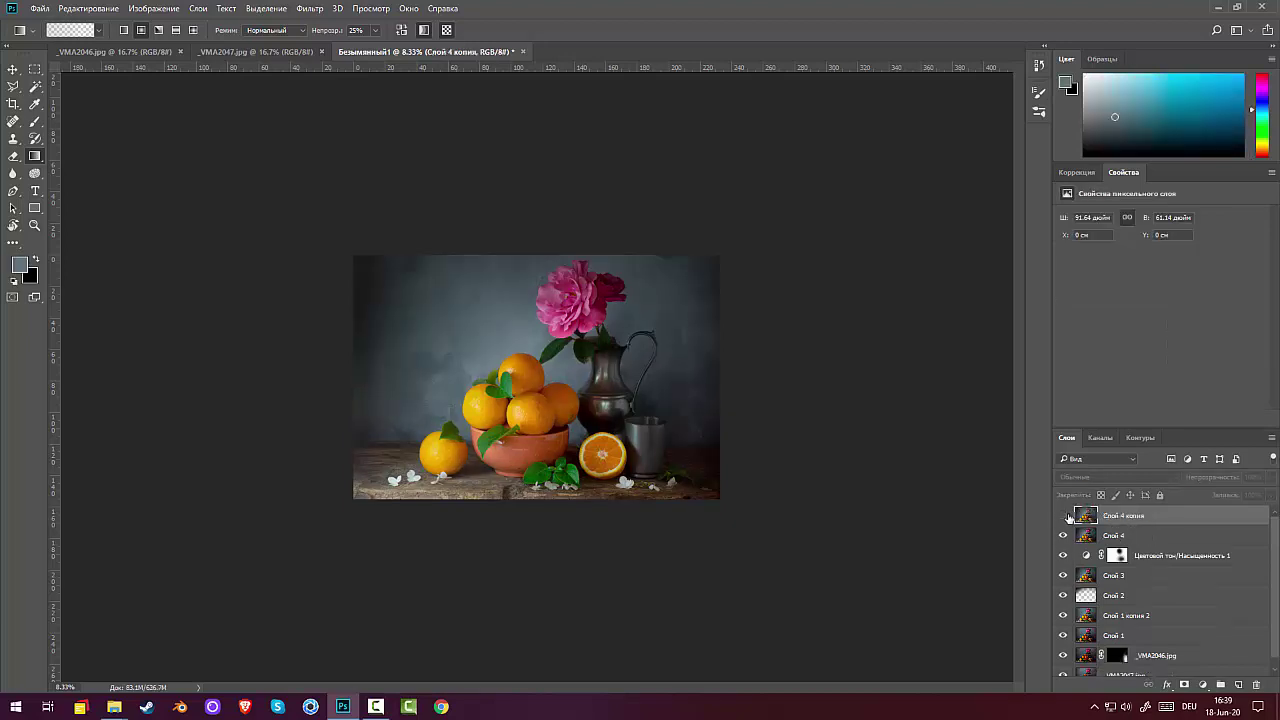
pyautogui.click(1065, 515)
pyautogui.click(1064, 515)
pyautogui.click(1064, 515)
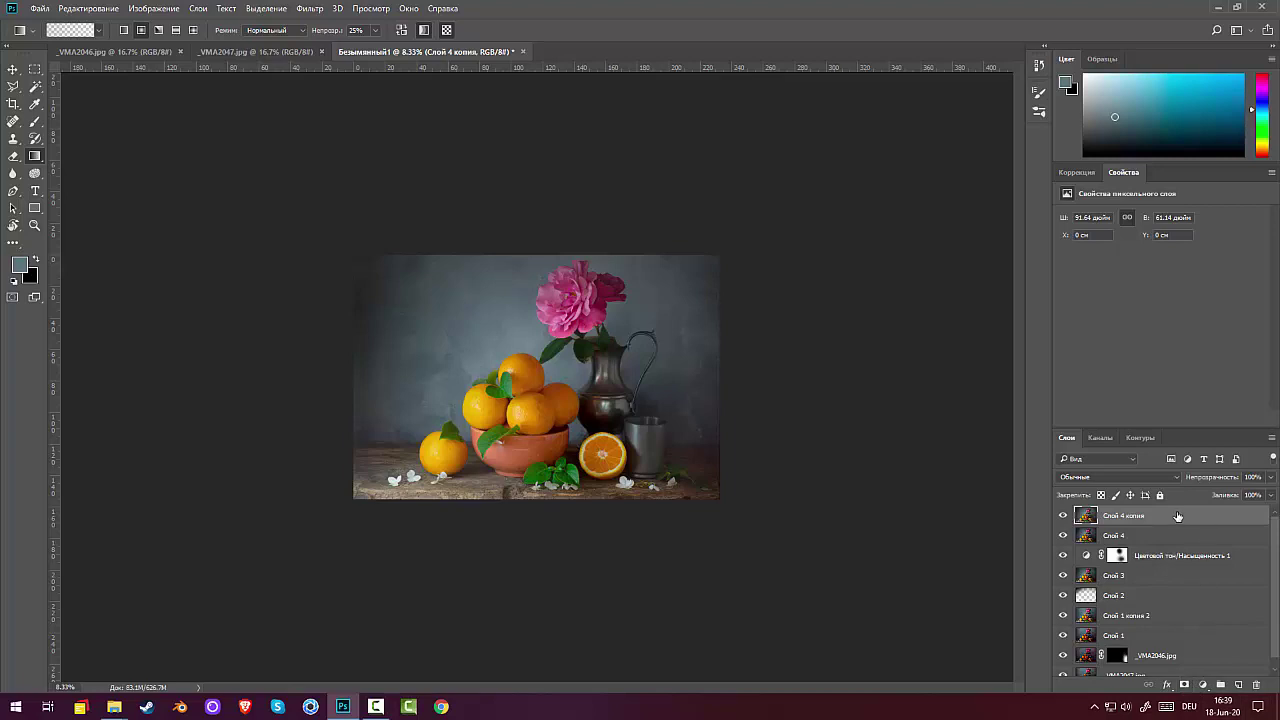
# Add a black mask to Слой 4 копия and partly reveal the layer over the fruit, backdrop and table with white 25% radial gradients.
pyautogui.keyDown('alt'); pyautogui.click(1183, 686); pyautogui.keyUp('alt')
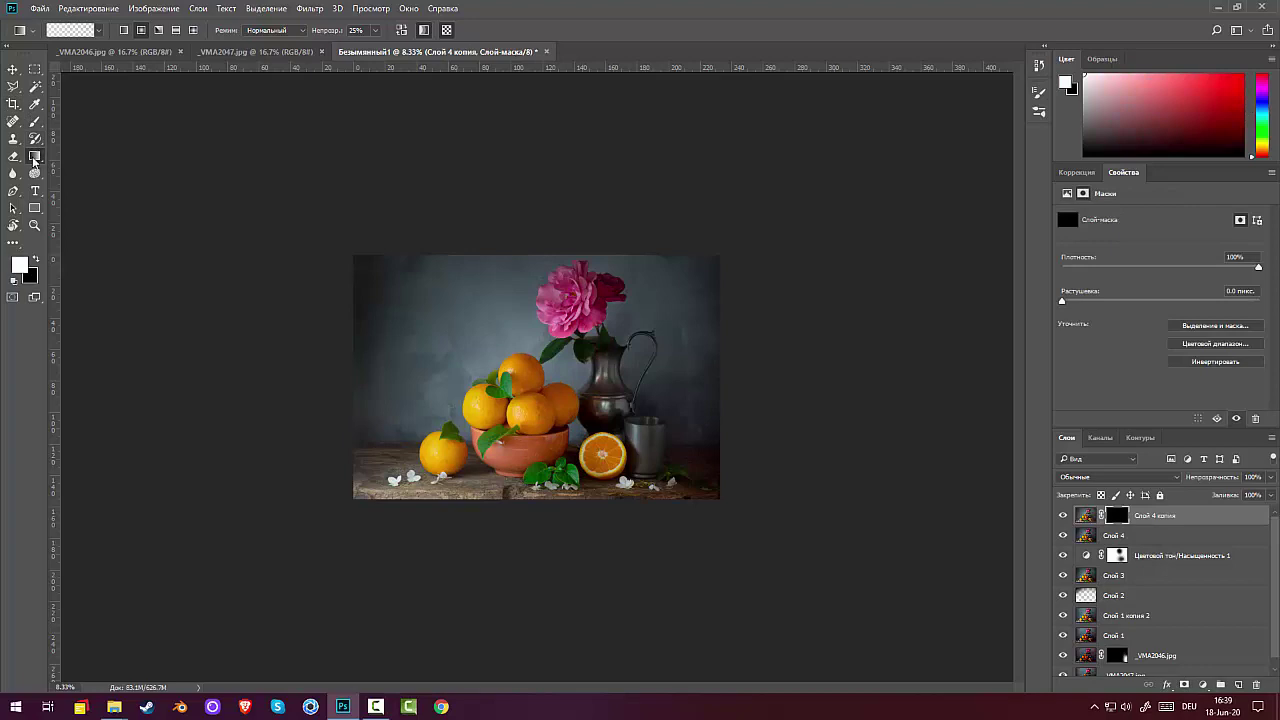
pyautogui.moveTo(483, 351); pyautogui.dragTo(662, 474)
pyautogui.moveTo(424, 298); pyautogui.dragTo(548, 342)
pyautogui.moveTo(757, 349); pyautogui.dragTo(640, 328)
pyautogui.moveTo(714, 314); pyautogui.dragTo(656, 348)
pyautogui.moveTo(686, 434); pyautogui.dragTo(792, 460)
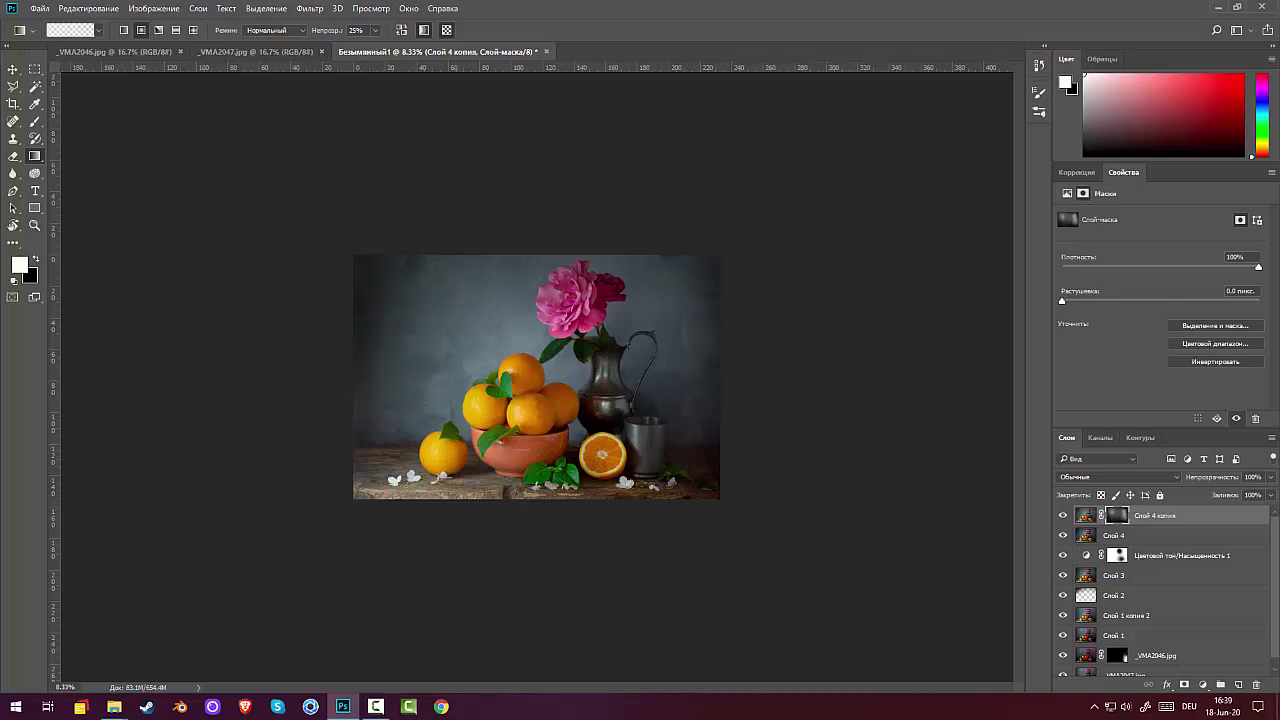
# Reveal Слой 4 копия over the dark rose with white gradients at 25% and 100% opacity, and stamp all visible layers into a new layer.
pyautogui.hotkey('ctrl', '+')
pyautogui.hotkey('ctrl', '+')
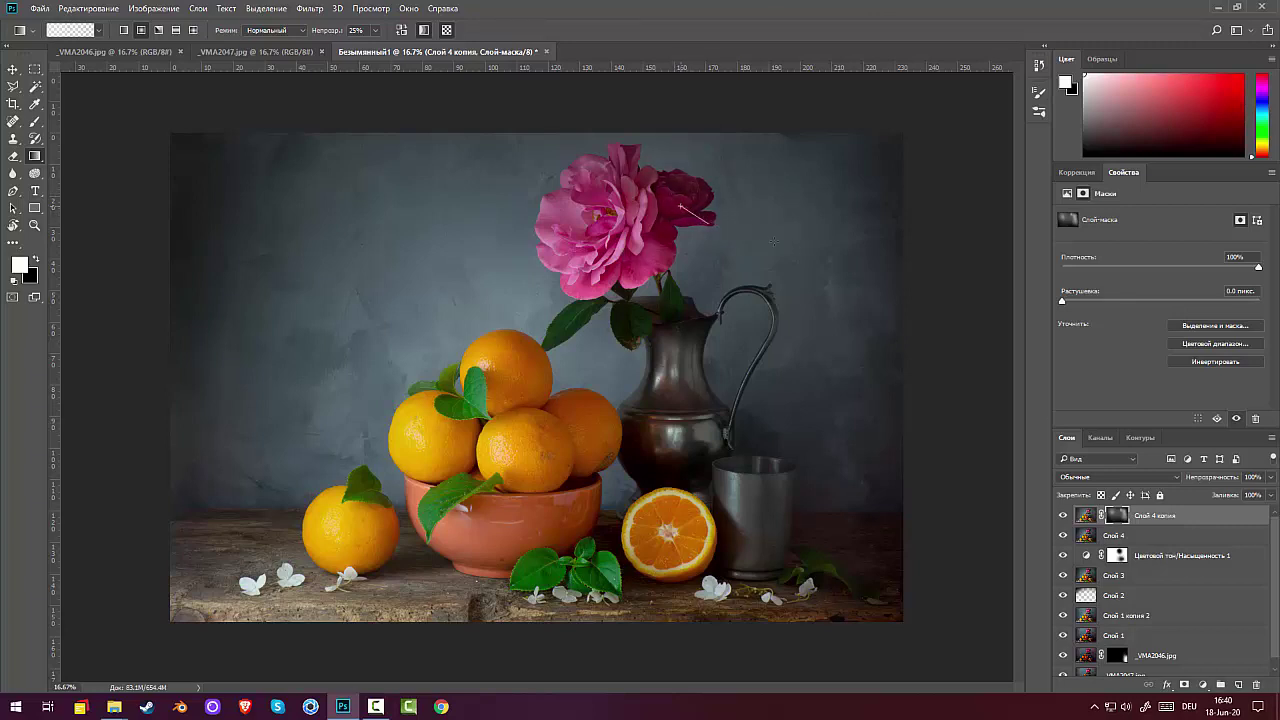
pyautogui.moveTo(672, 197); pyautogui.dragTo(736, 232)
pyautogui.press('0')
pyautogui.moveTo(668, 207); pyautogui.dragTo(722, 223)
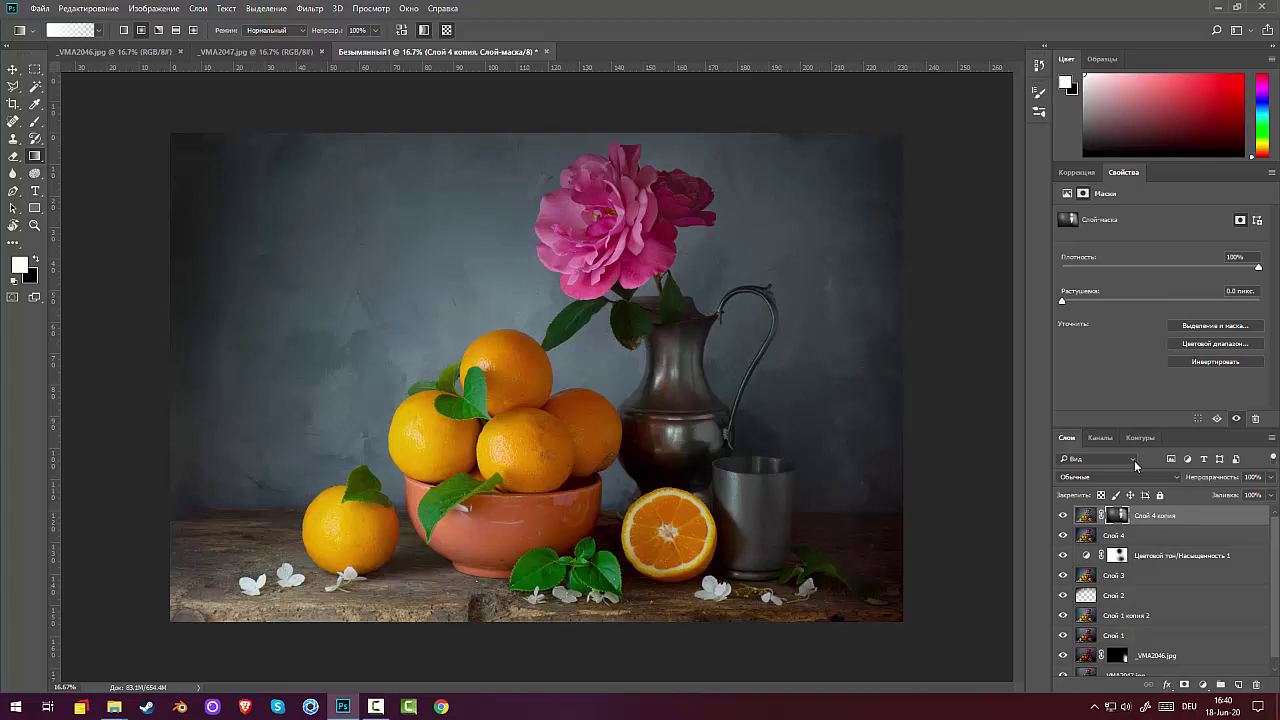
pyautogui.click(1167, 516)
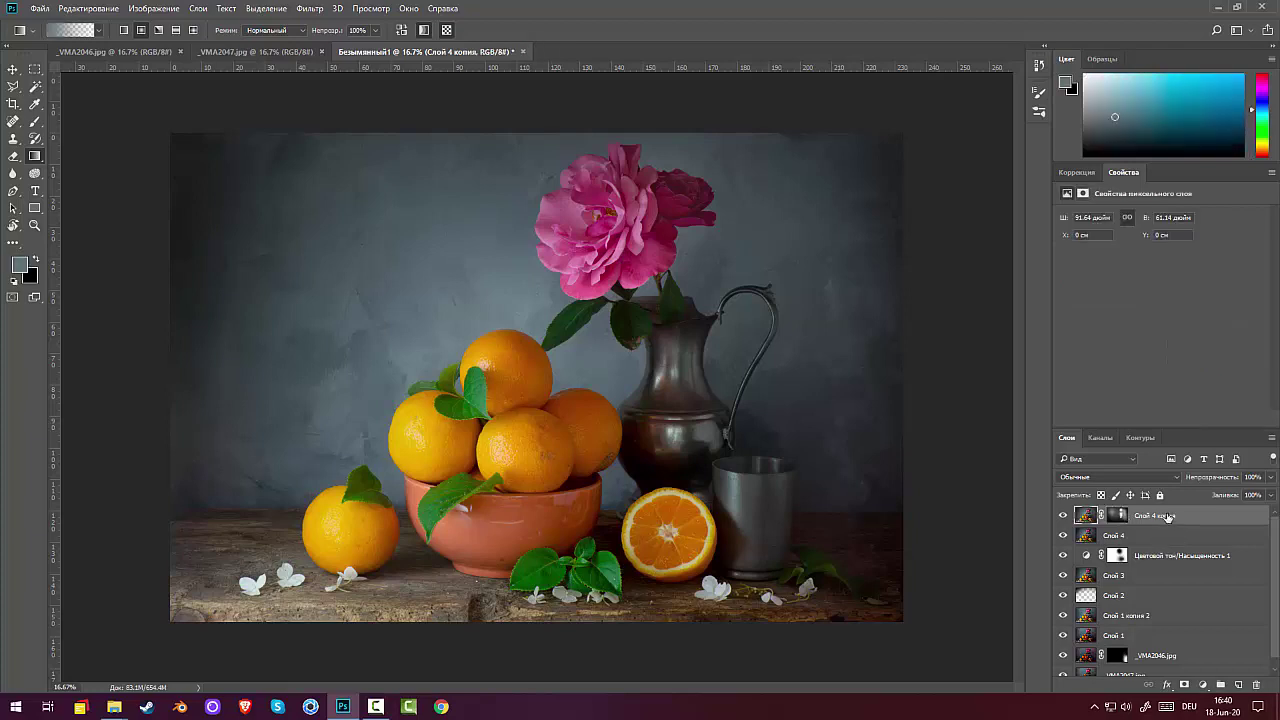
pyautogui.hotkey('ctrl', 'shift', 'alt', 'e')
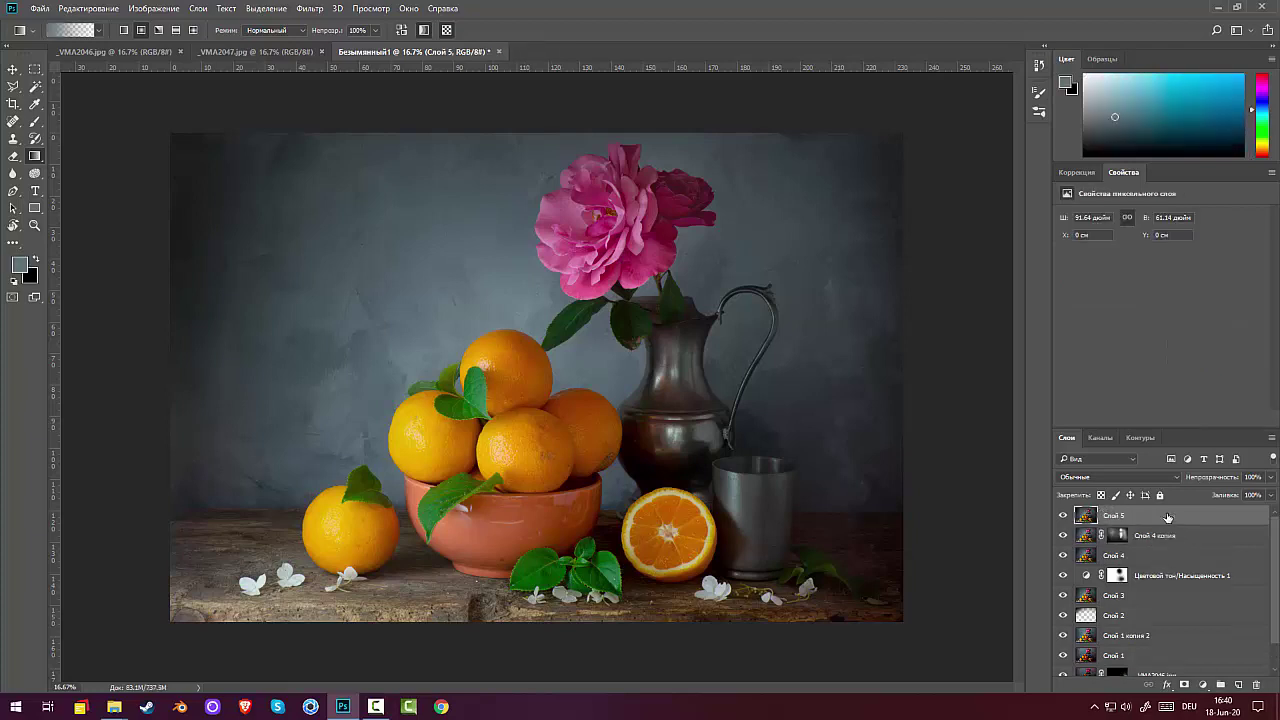